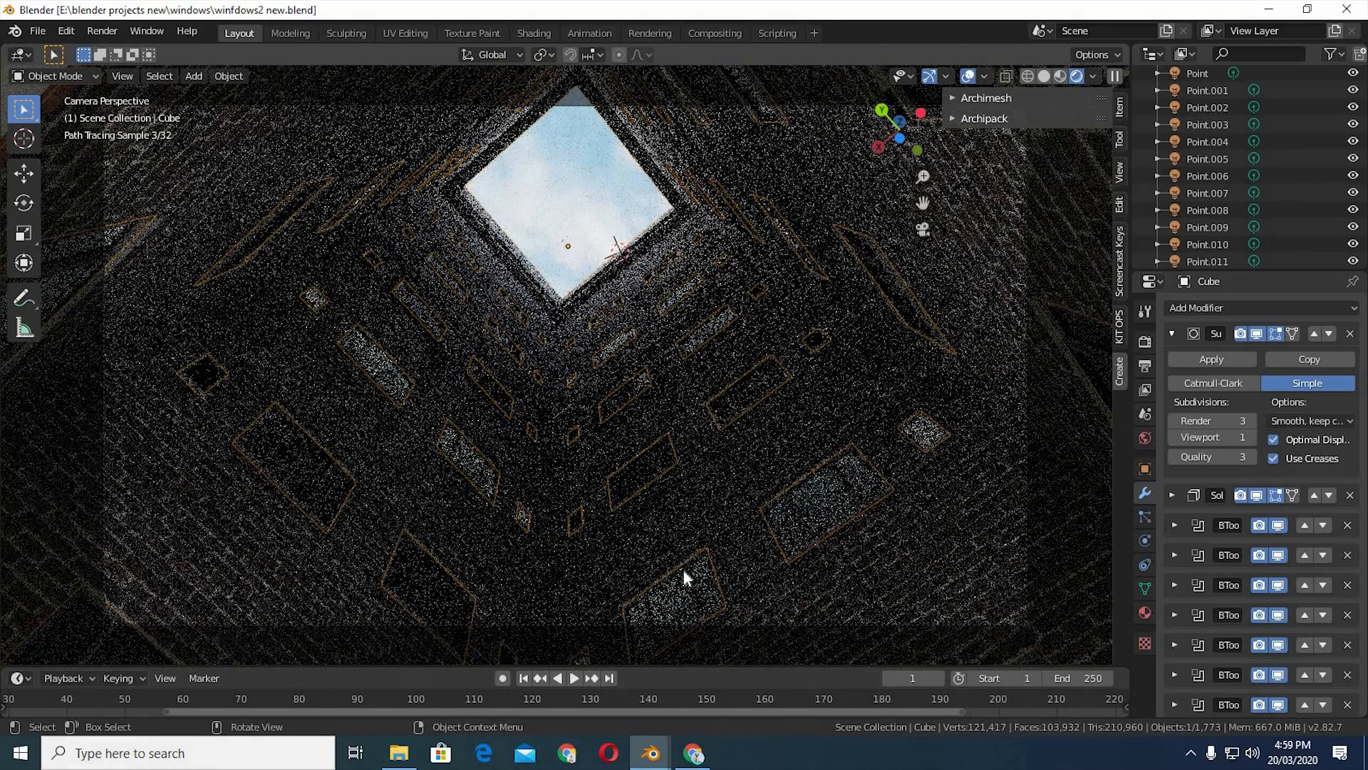
- Preview the finished building scene in wireframe and solid viewport shading
left_click(650, 757)
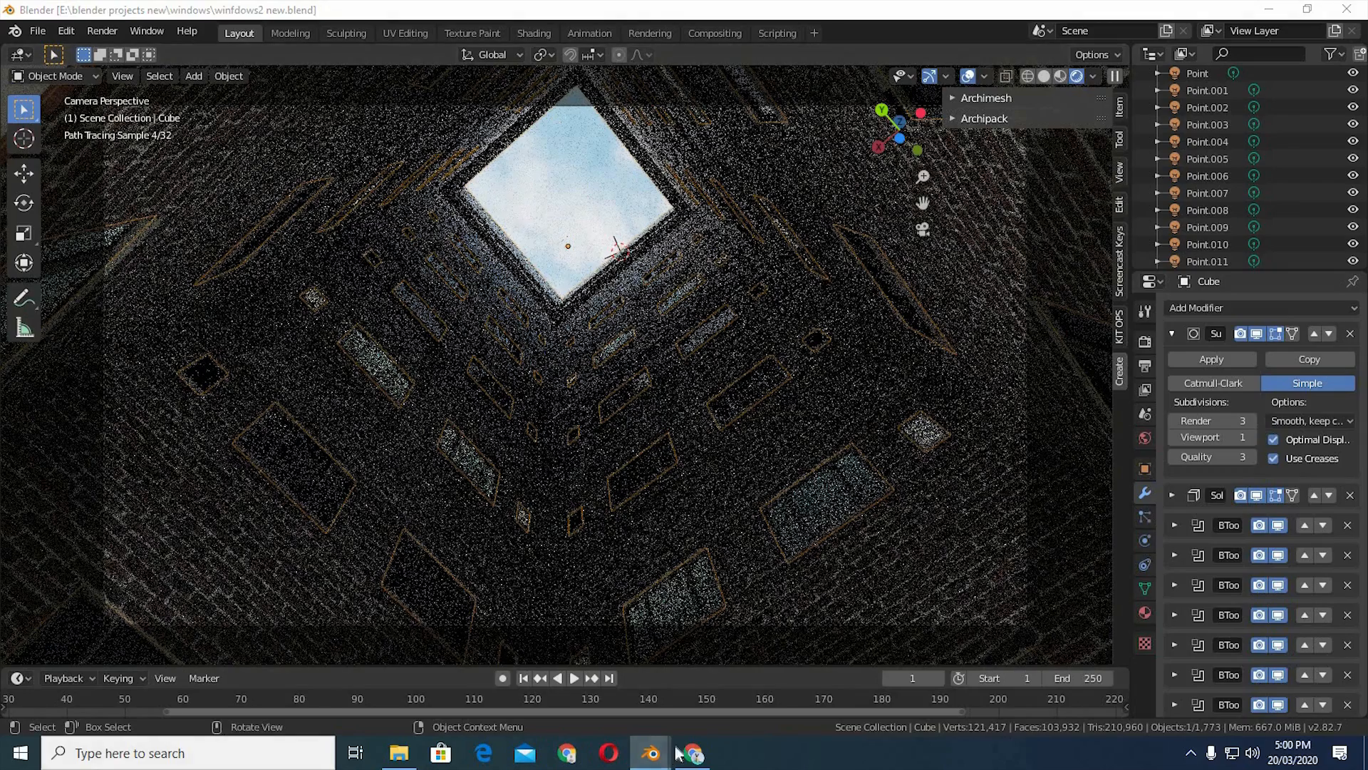
left_click(1060, 76)
left_click(1050, 77)
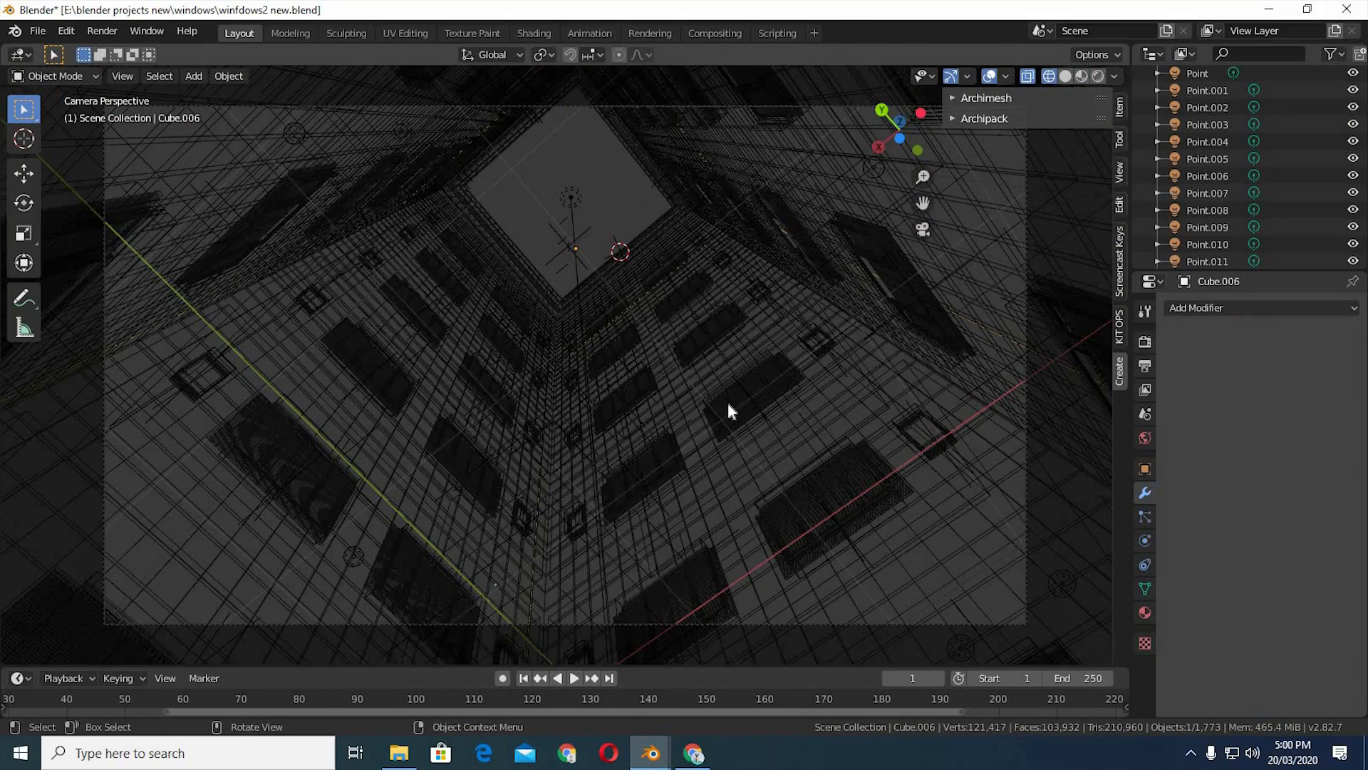
left_click(1068, 77)
left_click(663, 755)
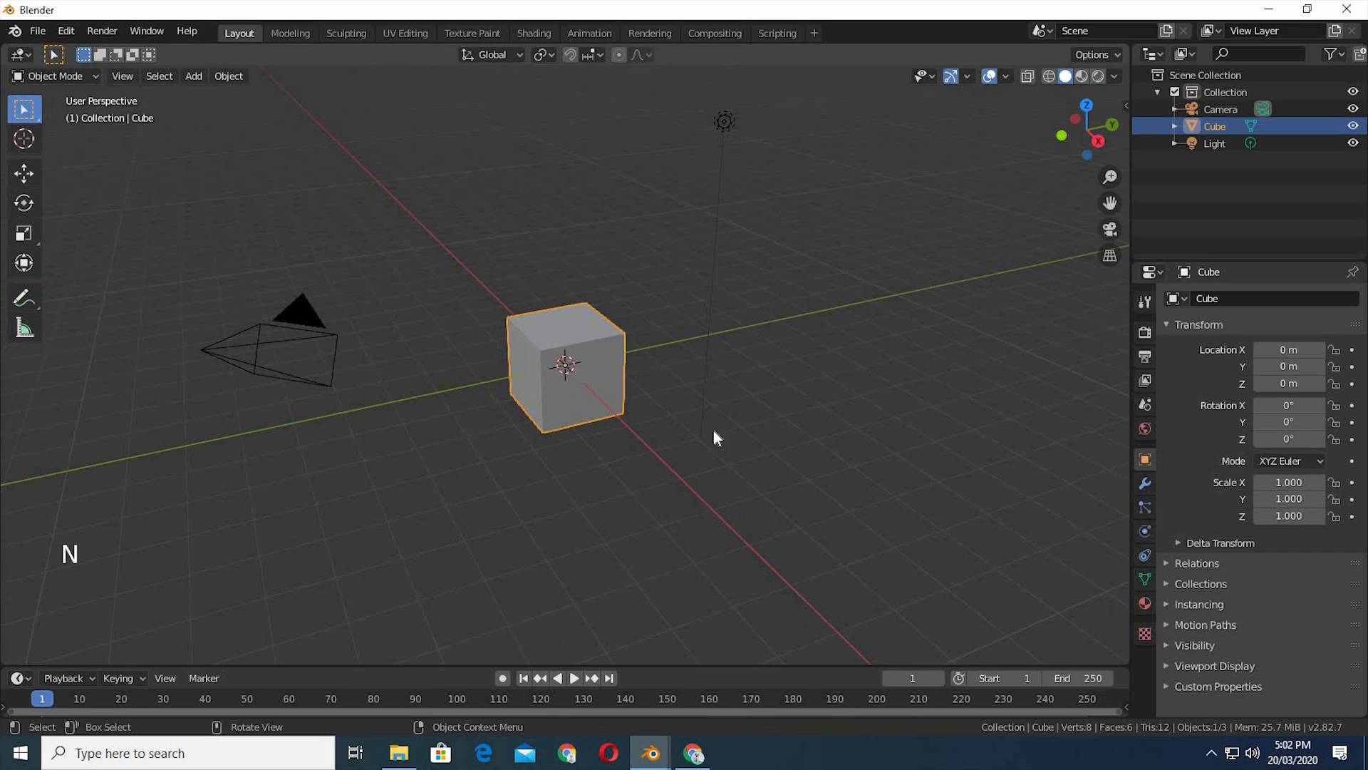
- Delete the default light from the new scene
left_click(725, 273)
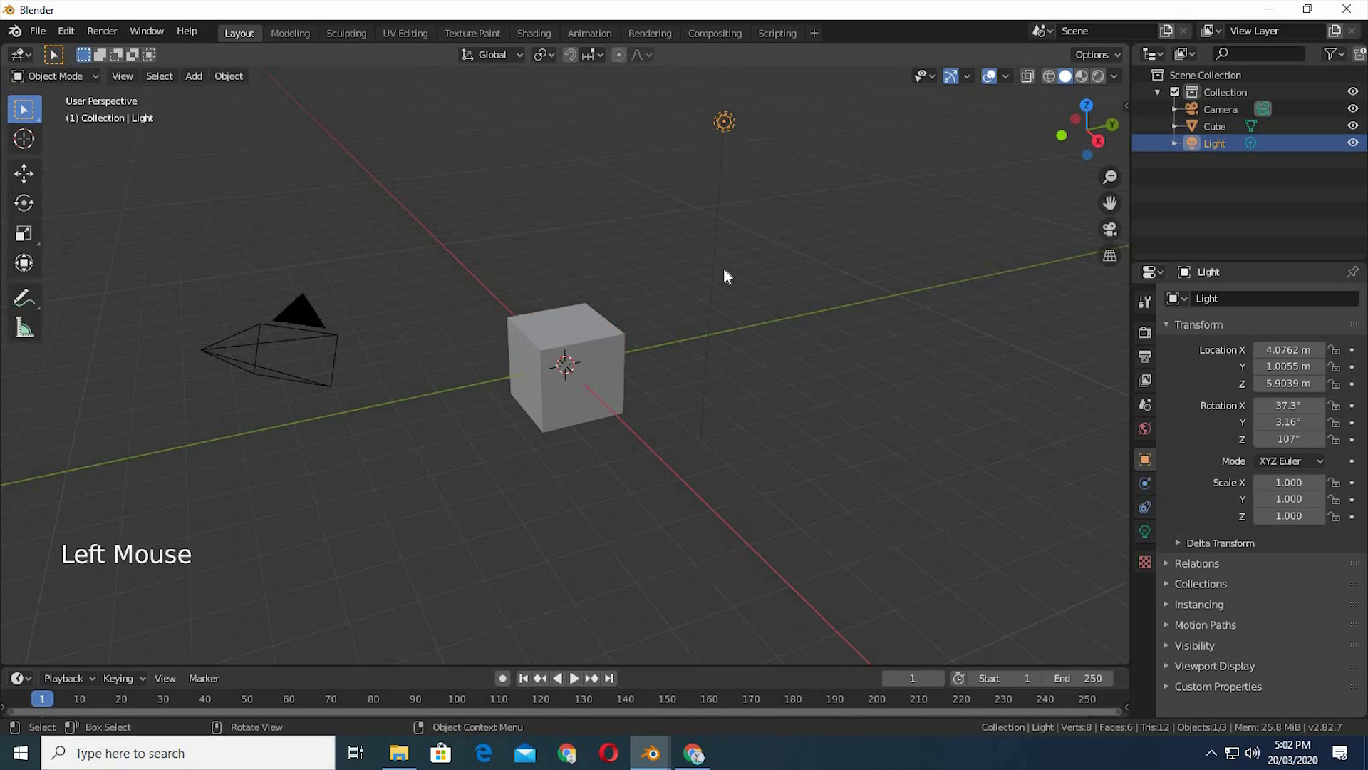
key("x")
left_click(677, 269)
- Enlarge the default cube's mesh in Edit Mode and stretch it along Z into a tall column
key("Tab")
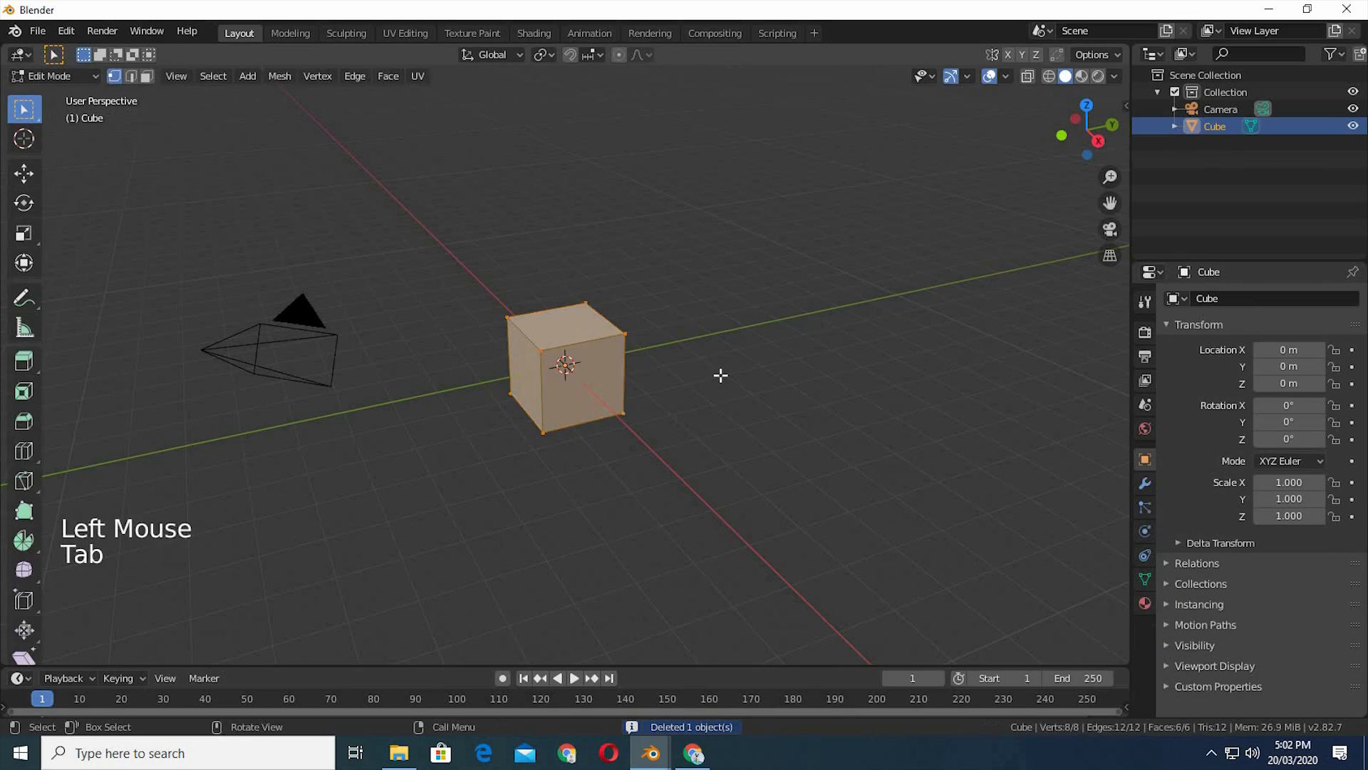
key("s")
left_click(883, 489)
key("s")
key("z")
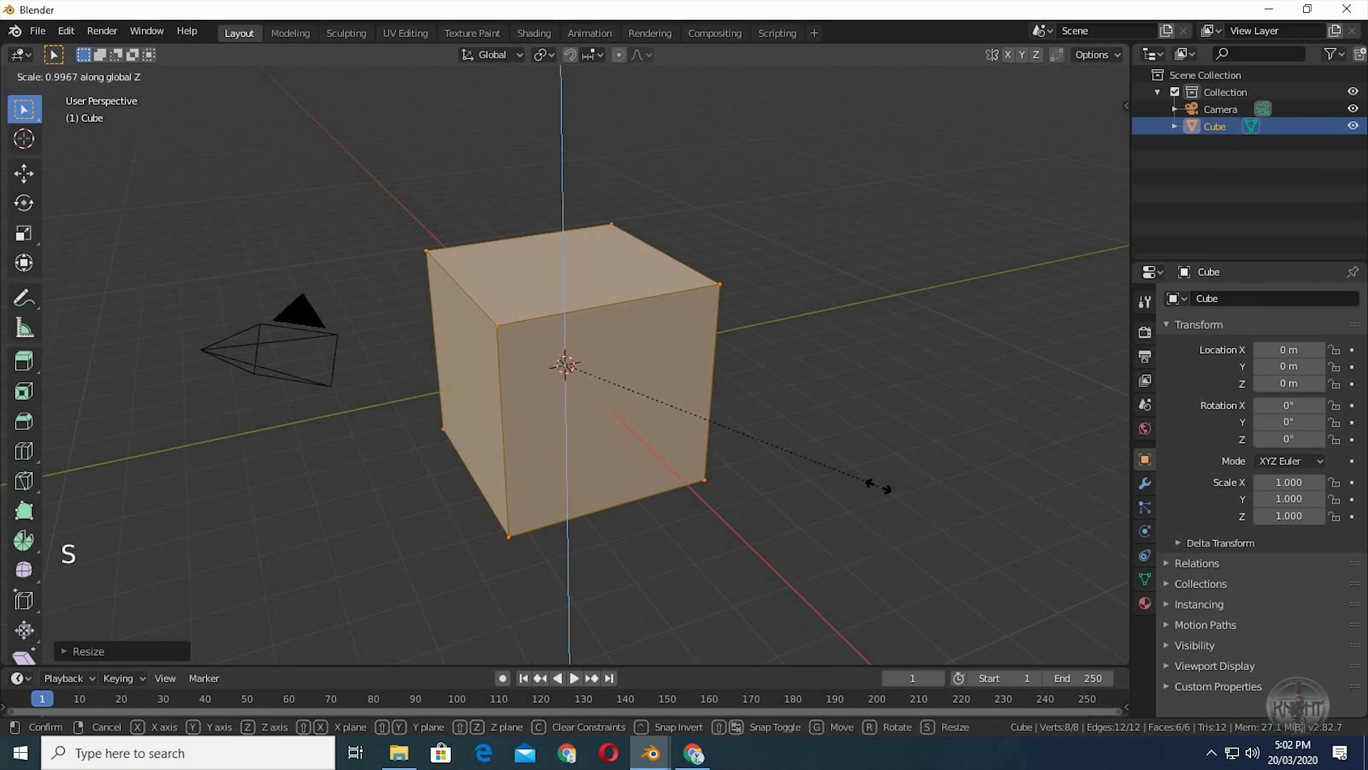
left_click(436, 342)
scroll(437, 342, "down", 5)
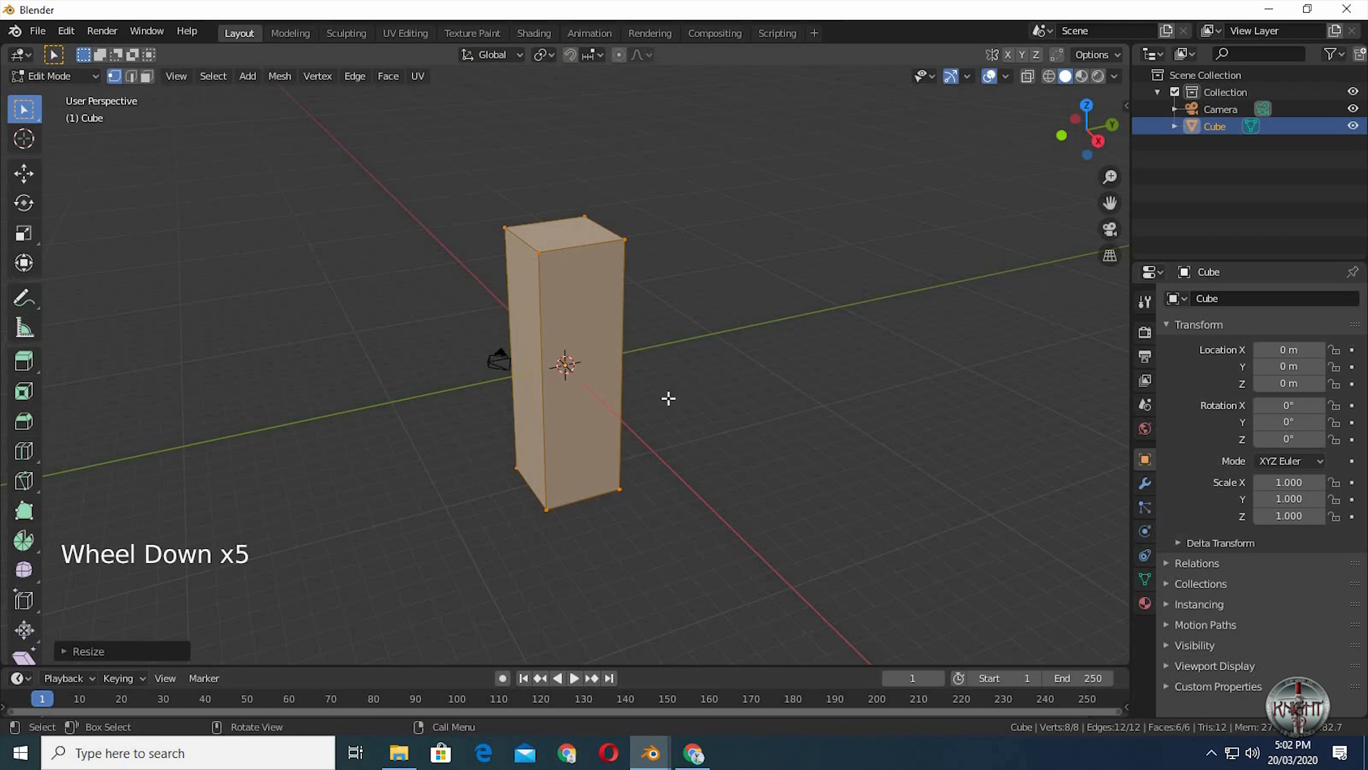
key("s")
key("z")
left_click(751, 398)
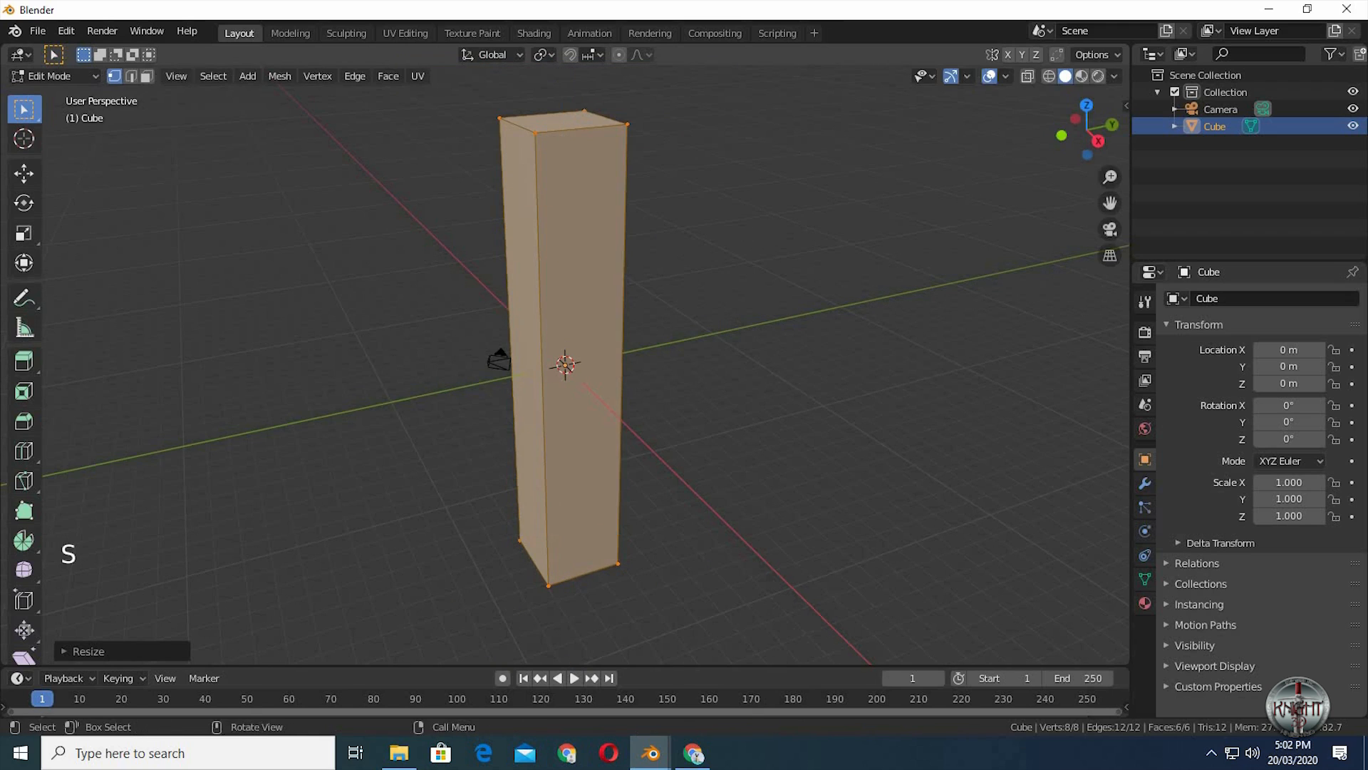
- Scale the column's mesh up uniformly, and widen it horizontally with the Z axis locked
key("s")
left_click(805, 450)
middle_click_drag(841, 450, 832, 460)
key("s")
key("shift+z")
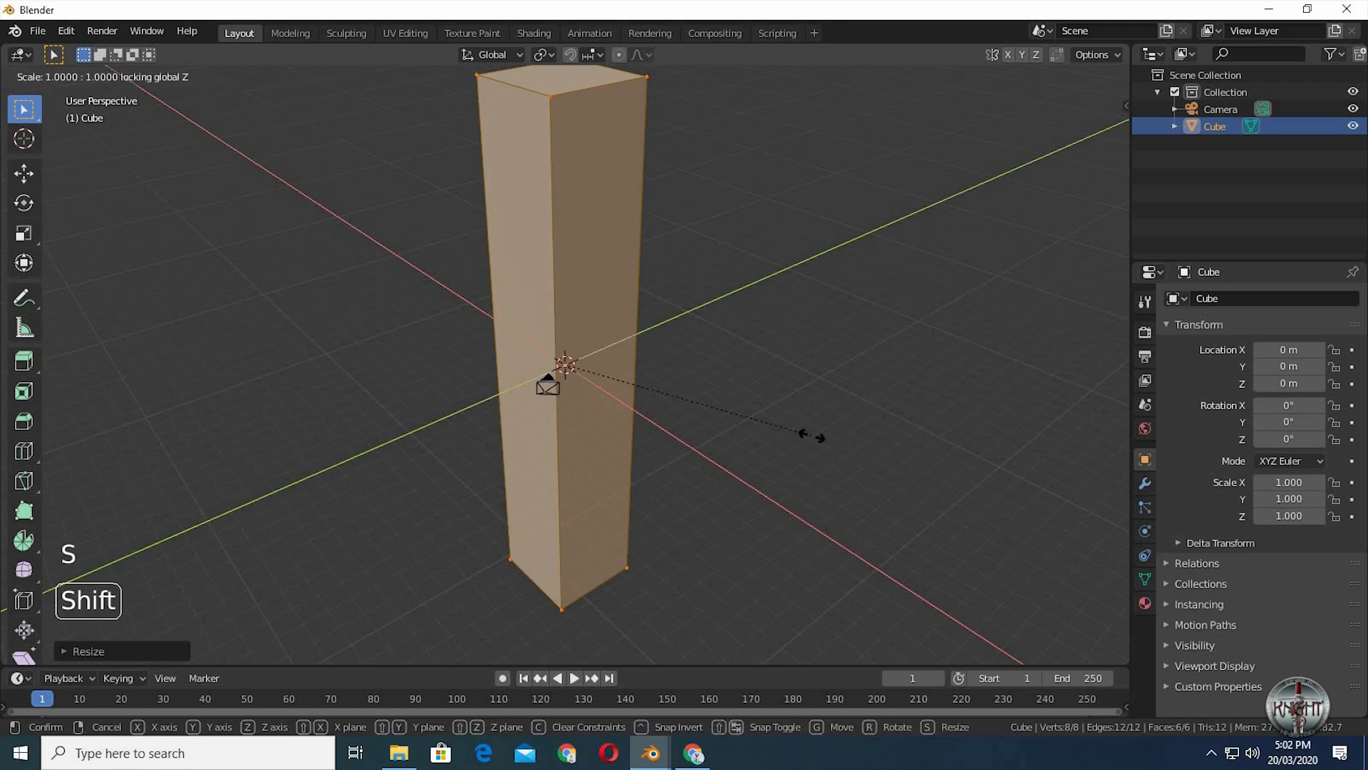
left_click(819, 412)
- Delete the column's bottom face in face select mode
middle_click_drag(742, 375, 684, 342)
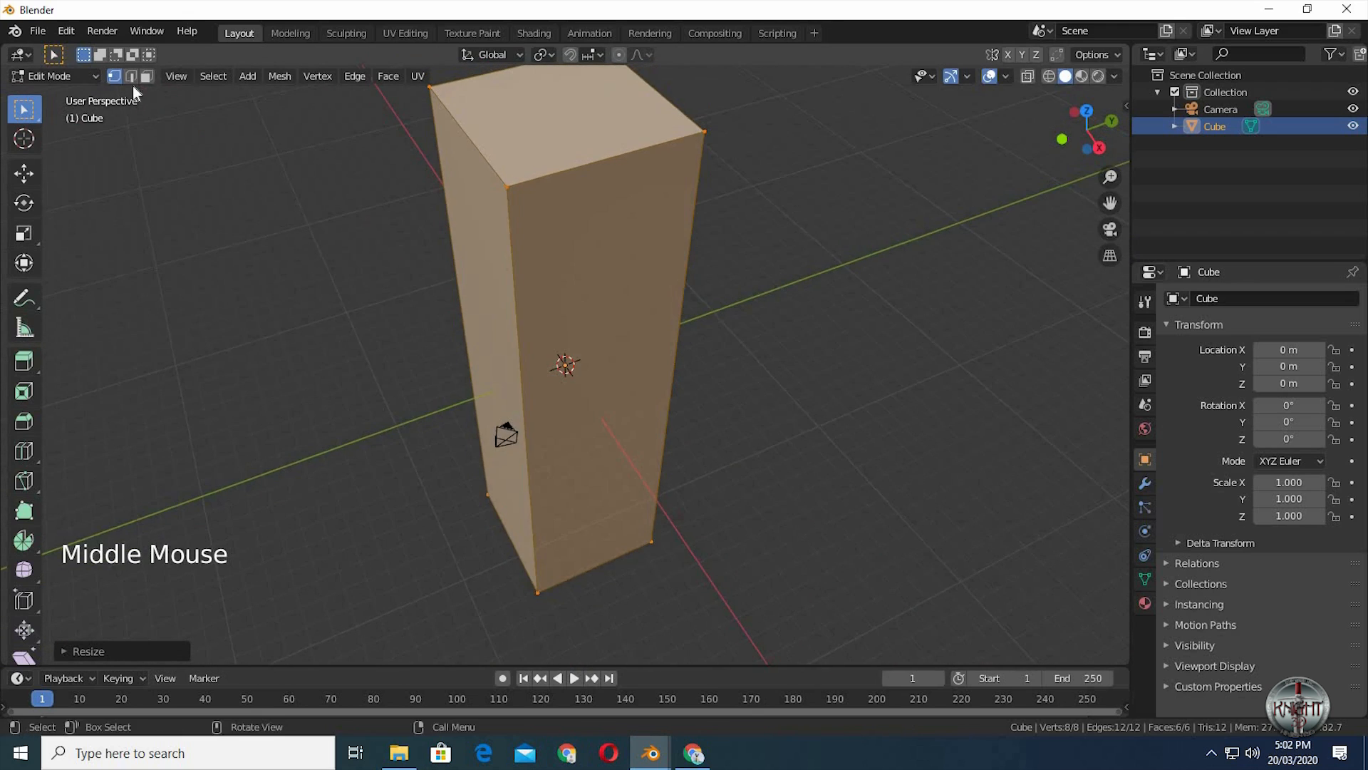
left_click(146, 76)
left_click(596, 458)
middle_click_drag(610, 263, 869, 464)
scroll(620, 388, "down", 2)
left_click(869, 464)
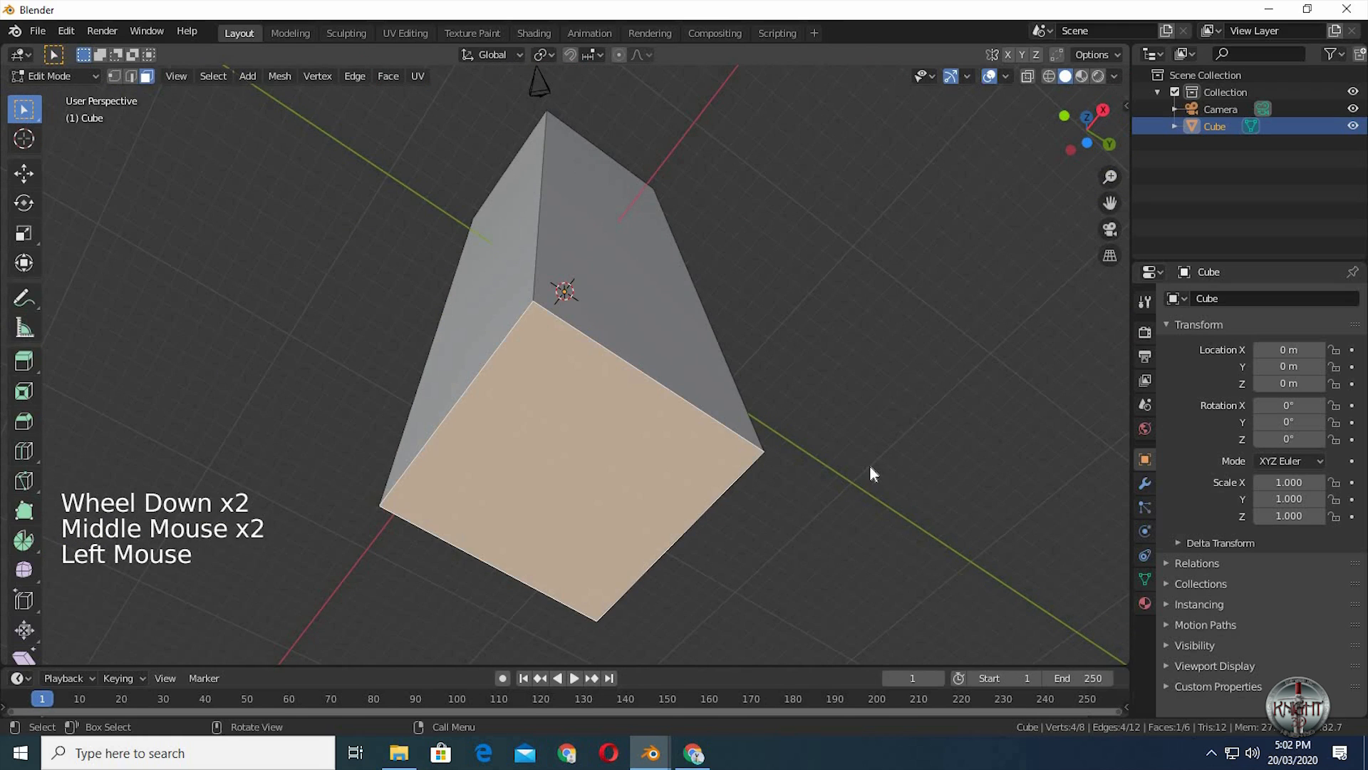
key("x")
left_click(823, 467)
- Delete the column's top face so that the column is open at both ends
middle_click_drag(815, 520, 554, 311)
scroll(755, 510, "down", 3)
scroll(681, 517, "up", 3)
left_click(557, 237)
key("x")
left_click(557, 237)
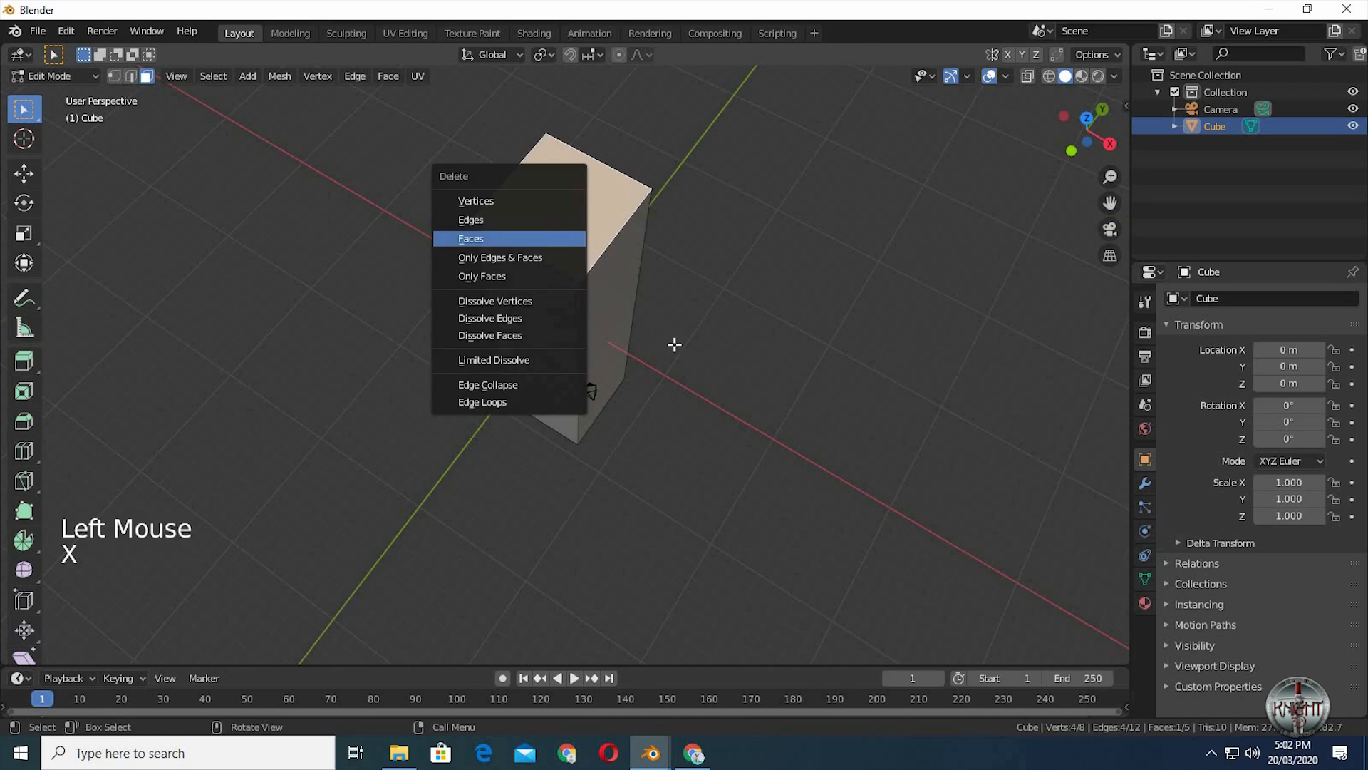
- Return to Object Mode and add a Solidify modifier to the open column
middle_click_drag(684, 333, 684, 327)
scroll(685, 331, "up", 1)
middle_click_drag(800, 339, 742, 396, "shift")
key("Tab")
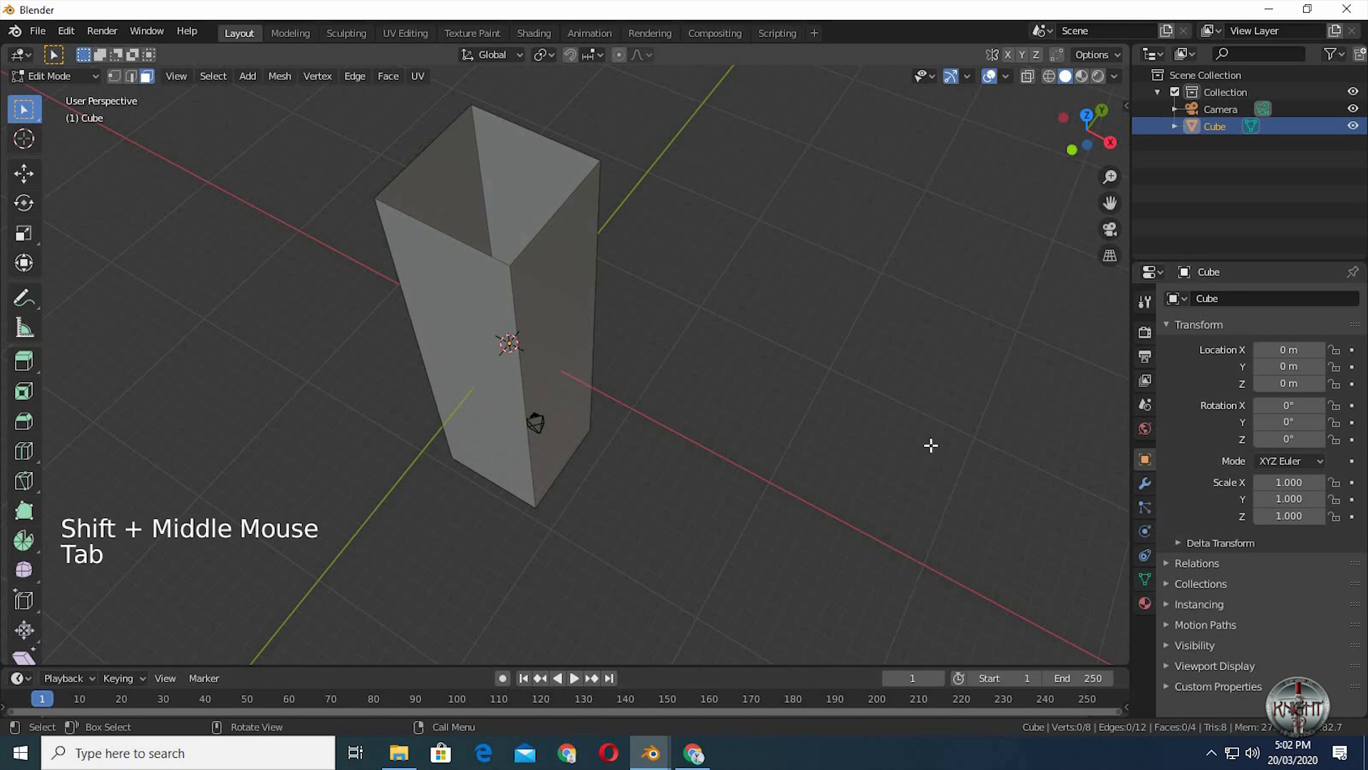
key("Tab")
left_click(1146, 484)
left_click(1211, 299)
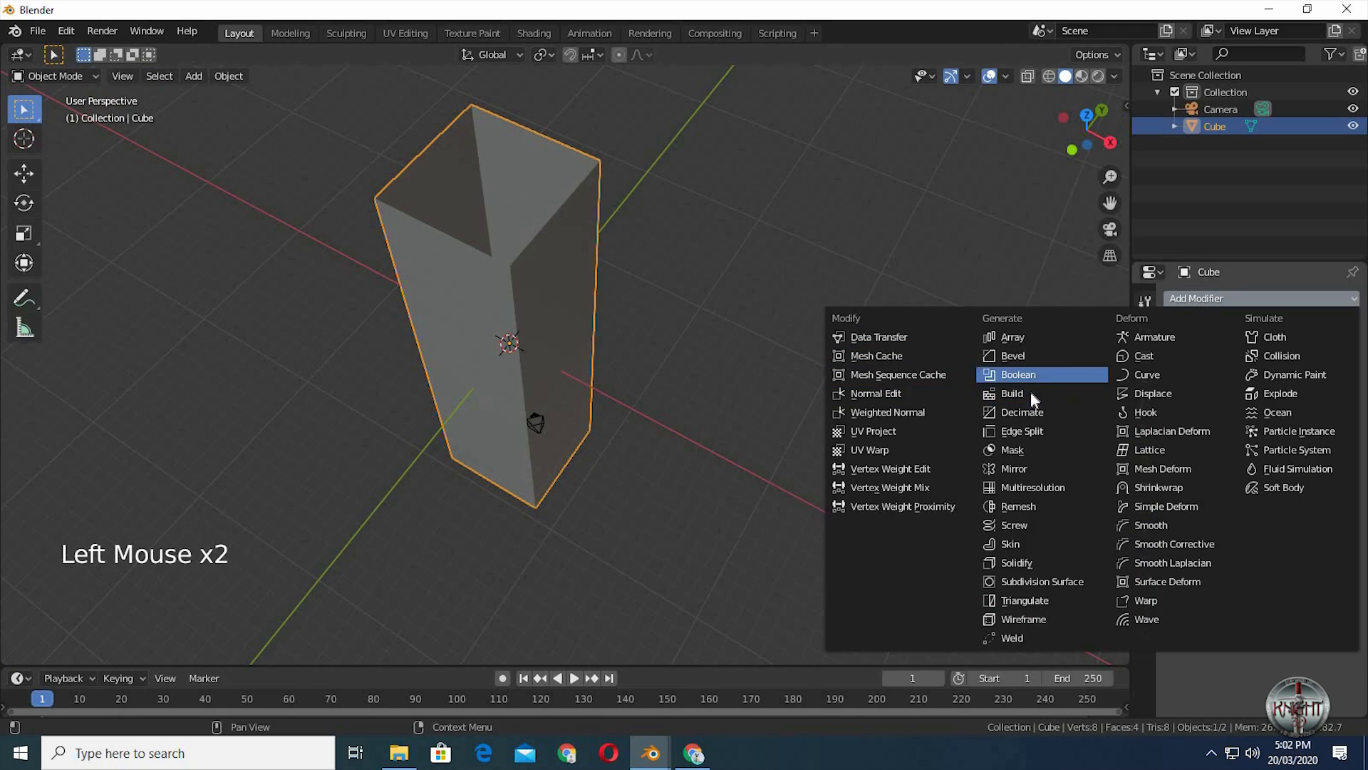
left_click(1031, 562)
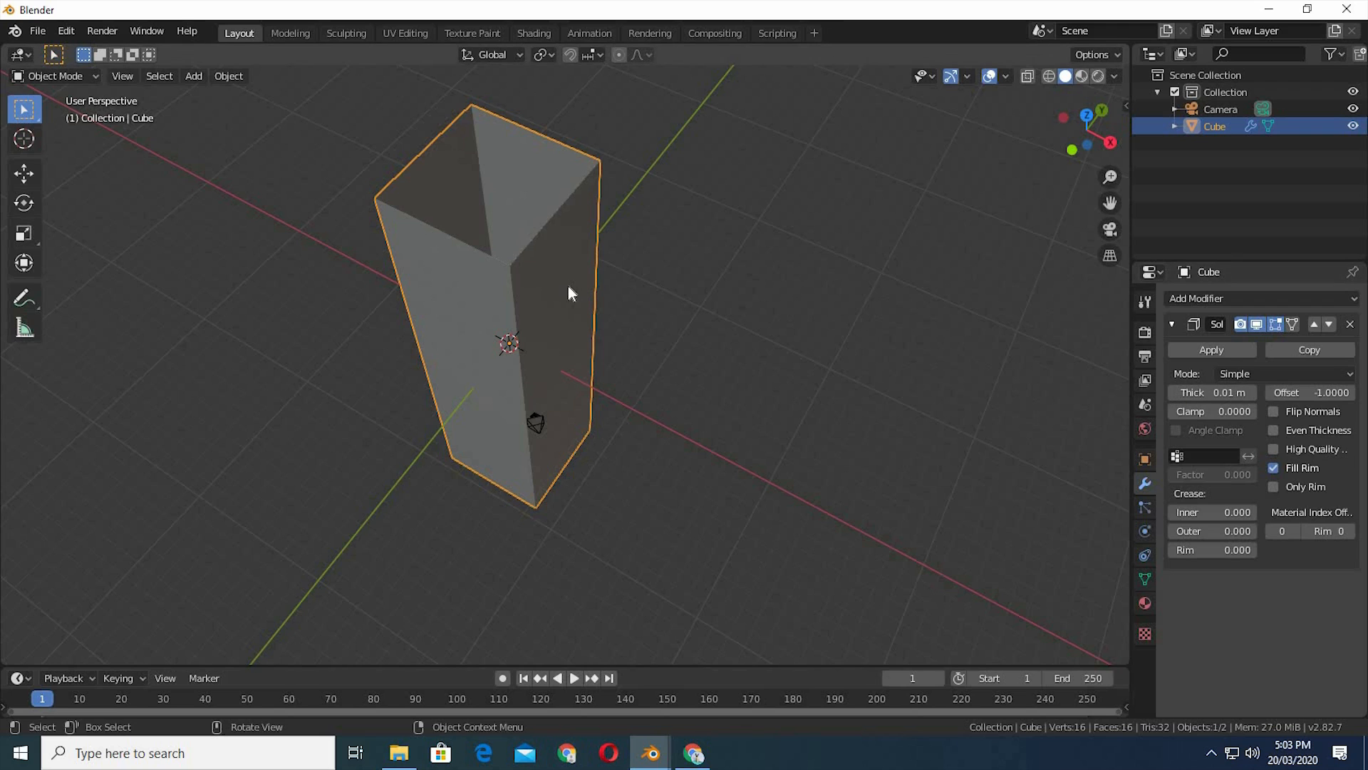
- Set the Solidify thickness to -0.05 m
scroll(614, 363, "up", 2)
middle_click_drag(614, 363, 608, 355, "shift")
scroll(608, 354, "up", 2)
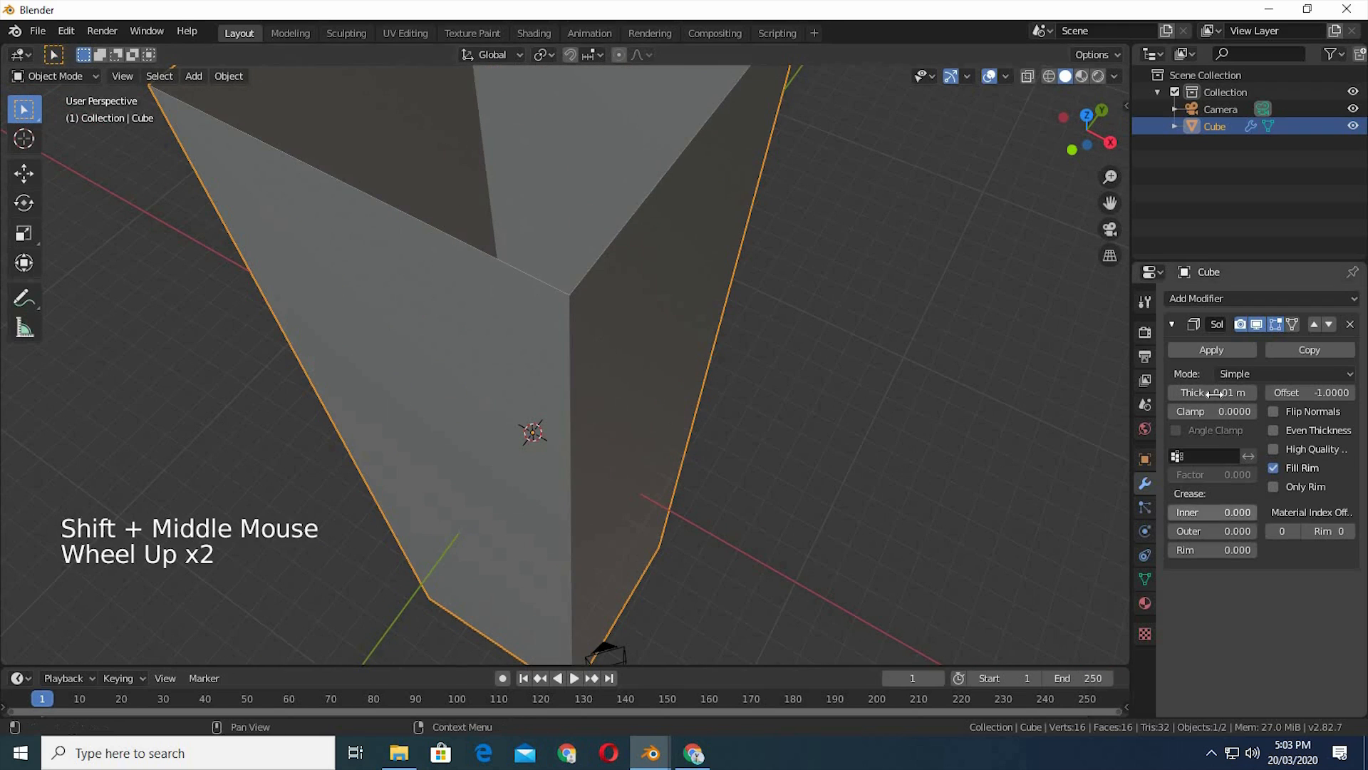
left_click_drag(1214, 395, 1224, 398)
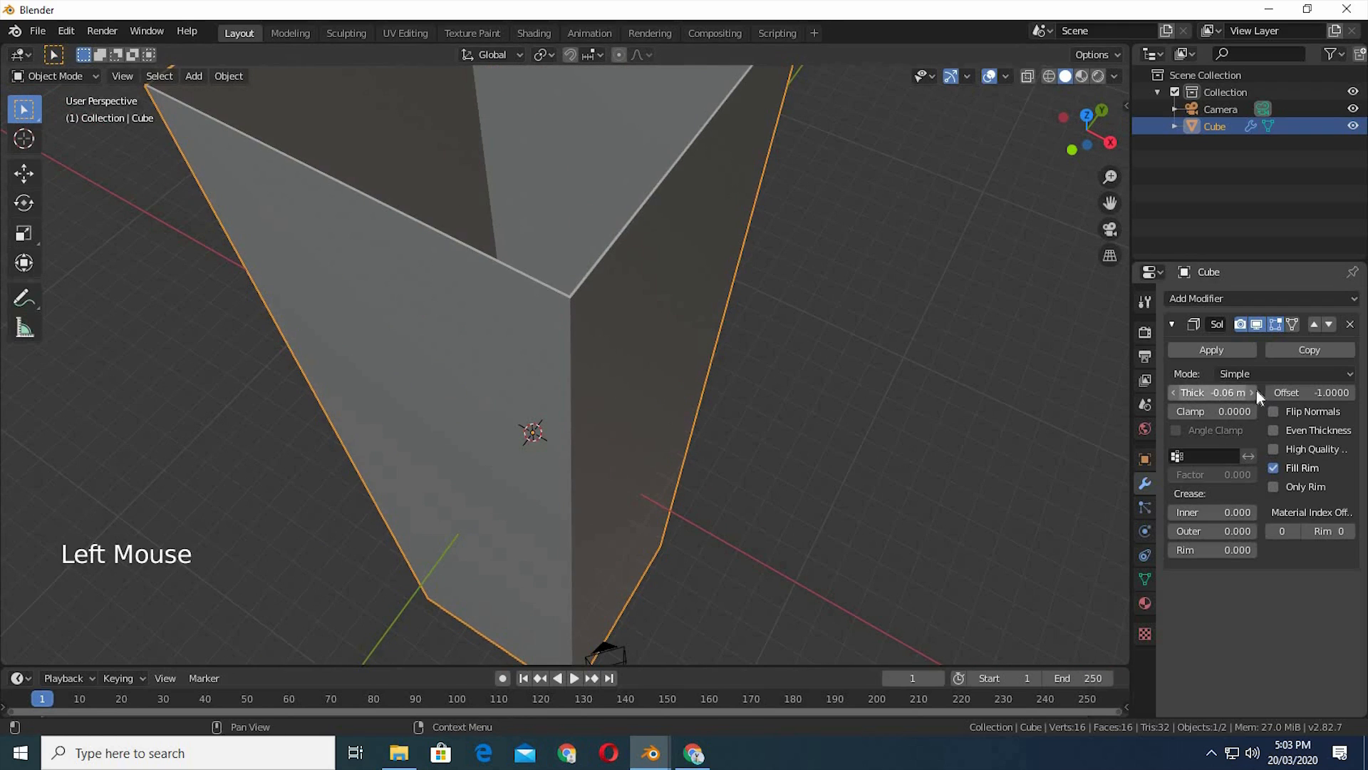
left_click(1252, 393)
- Add 10 evenly spaced vertical loop cuts to the first wall of the column in Edit Mode
middle_click_drag(629, 390, 590, 376)
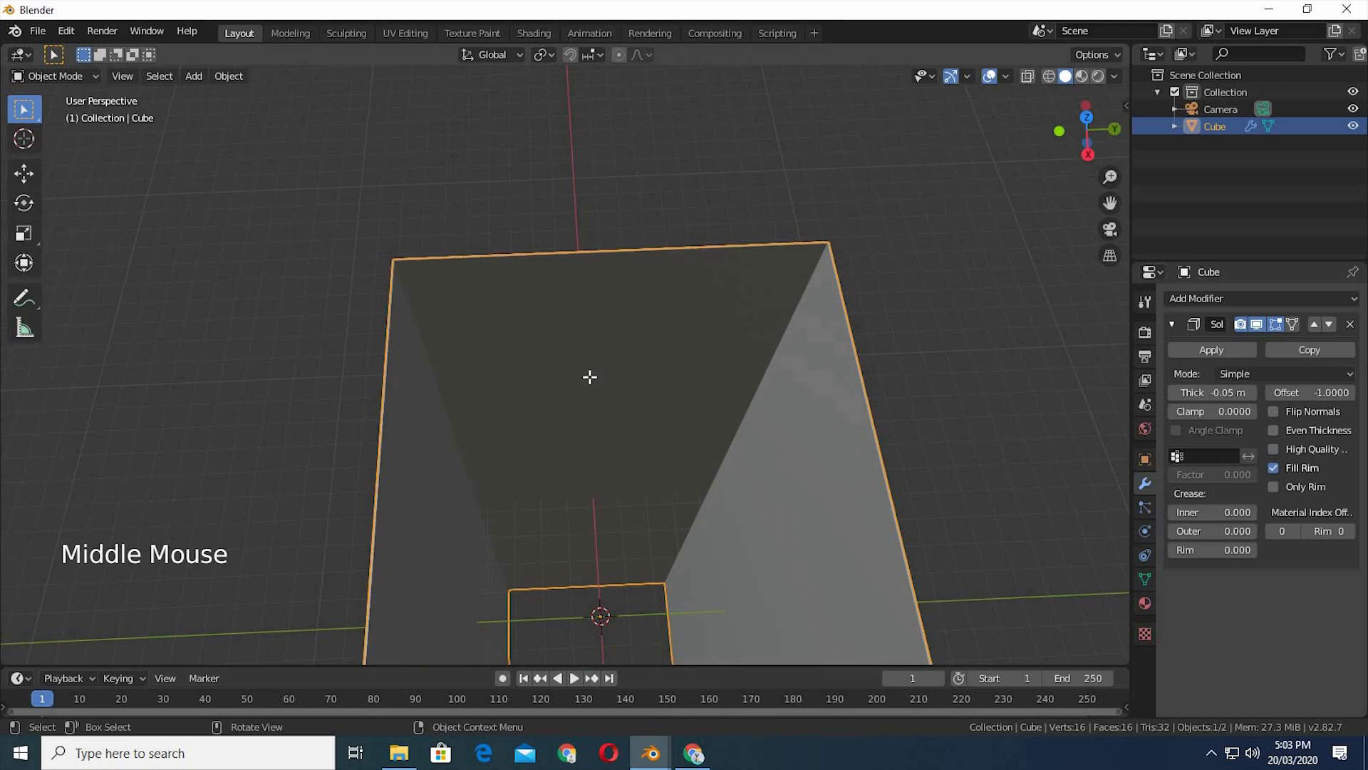
key("Tab")
key("ctrl+r")
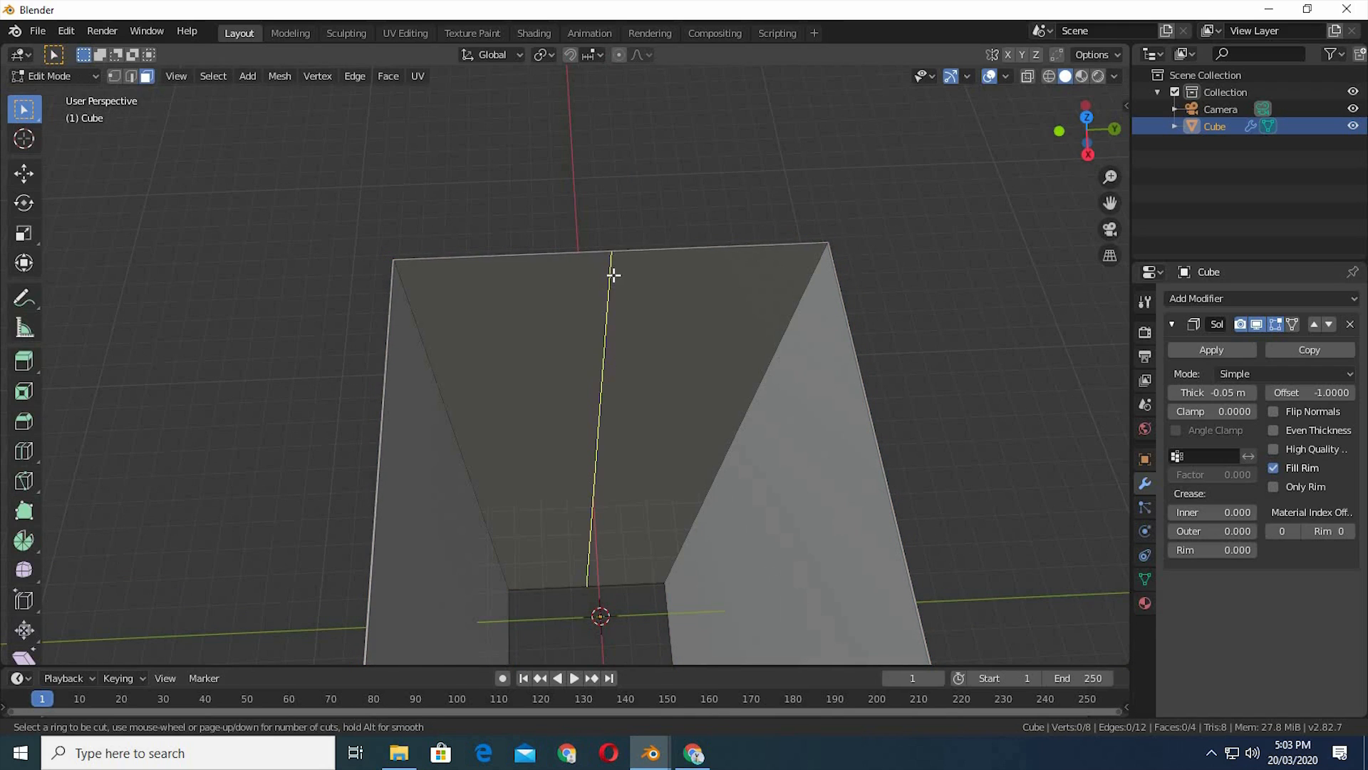
key("1")
key("0")
key("Return")
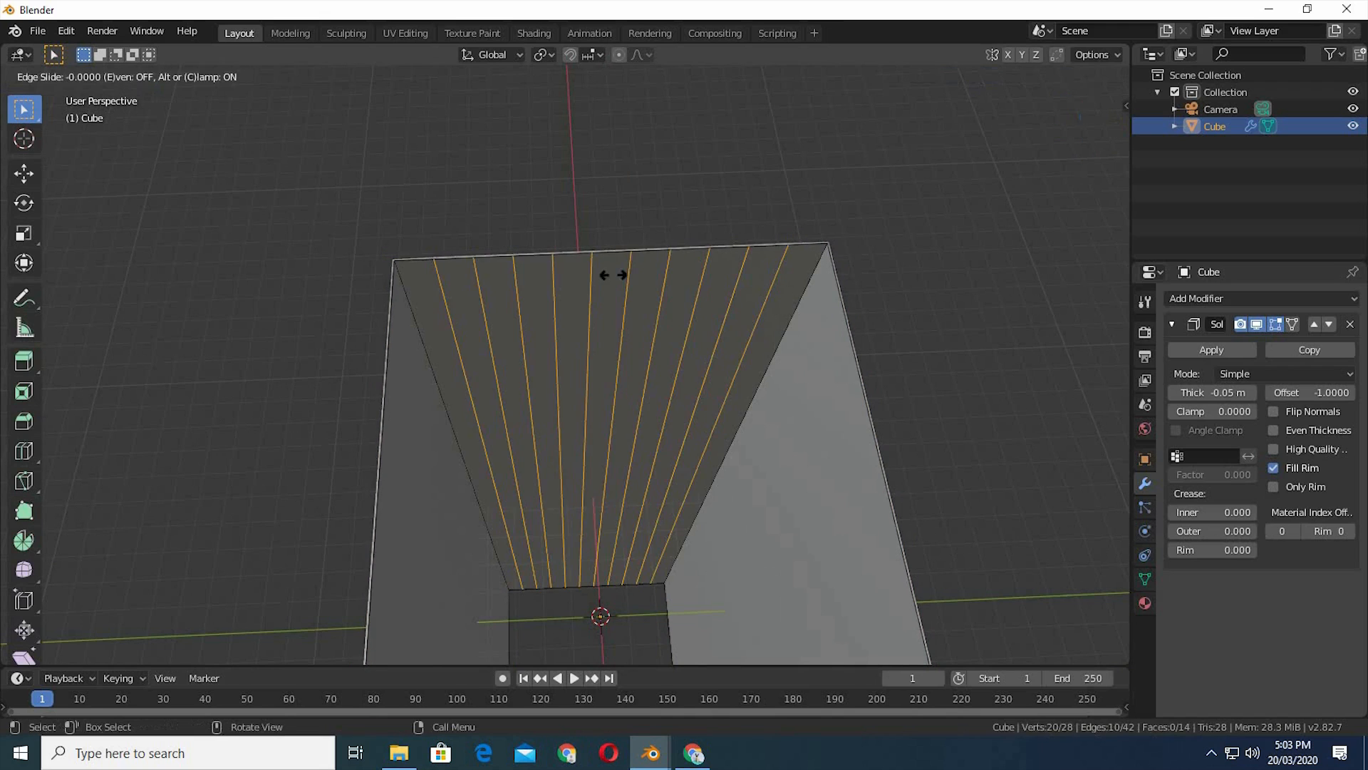
left_click(613, 274)
- Add 10 evenly spaced vertical loop cuts to the adjacent wall
middle_click_drag(773, 473, 779, 388)
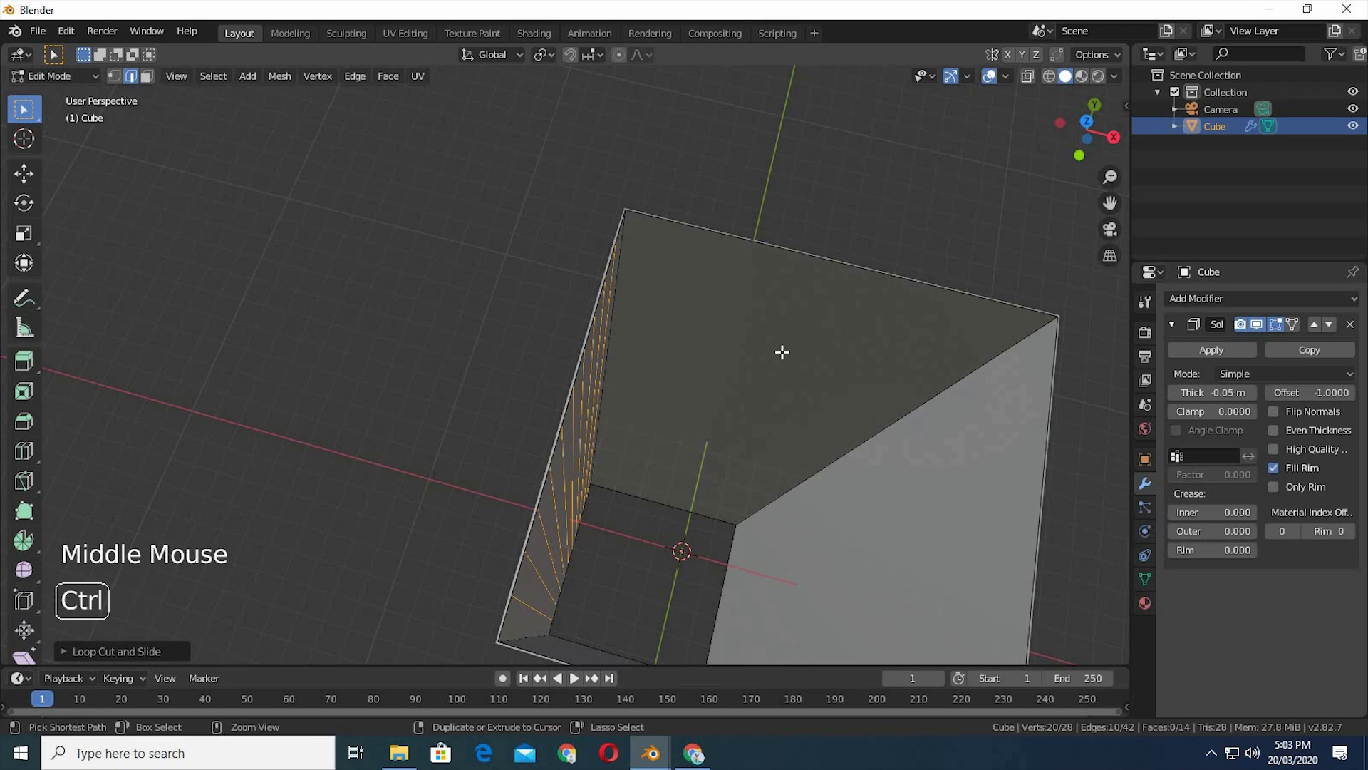
key("ctrl+r")
type("10")
key("Return")
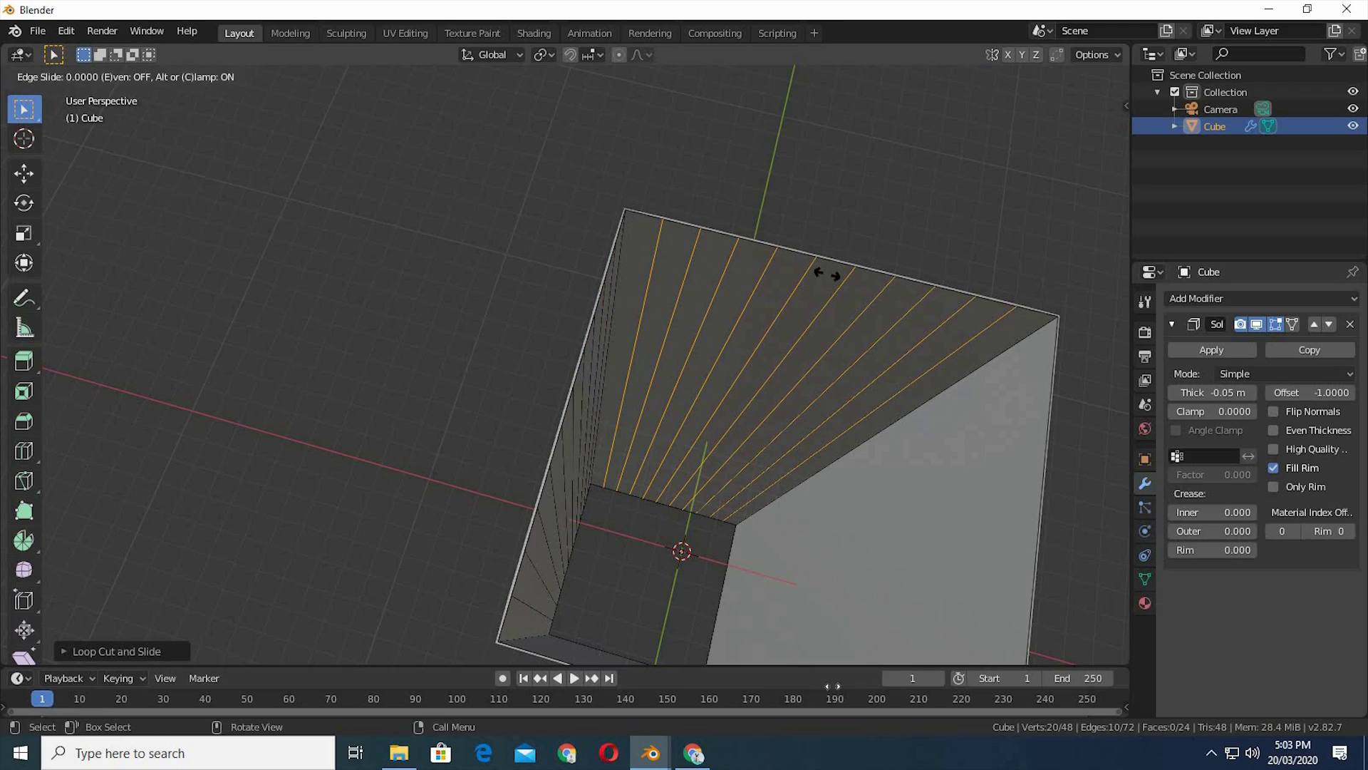
middle_click(827, 273)
middle_click_drag(929, 592, 752, 347)
key("ctrl+r")
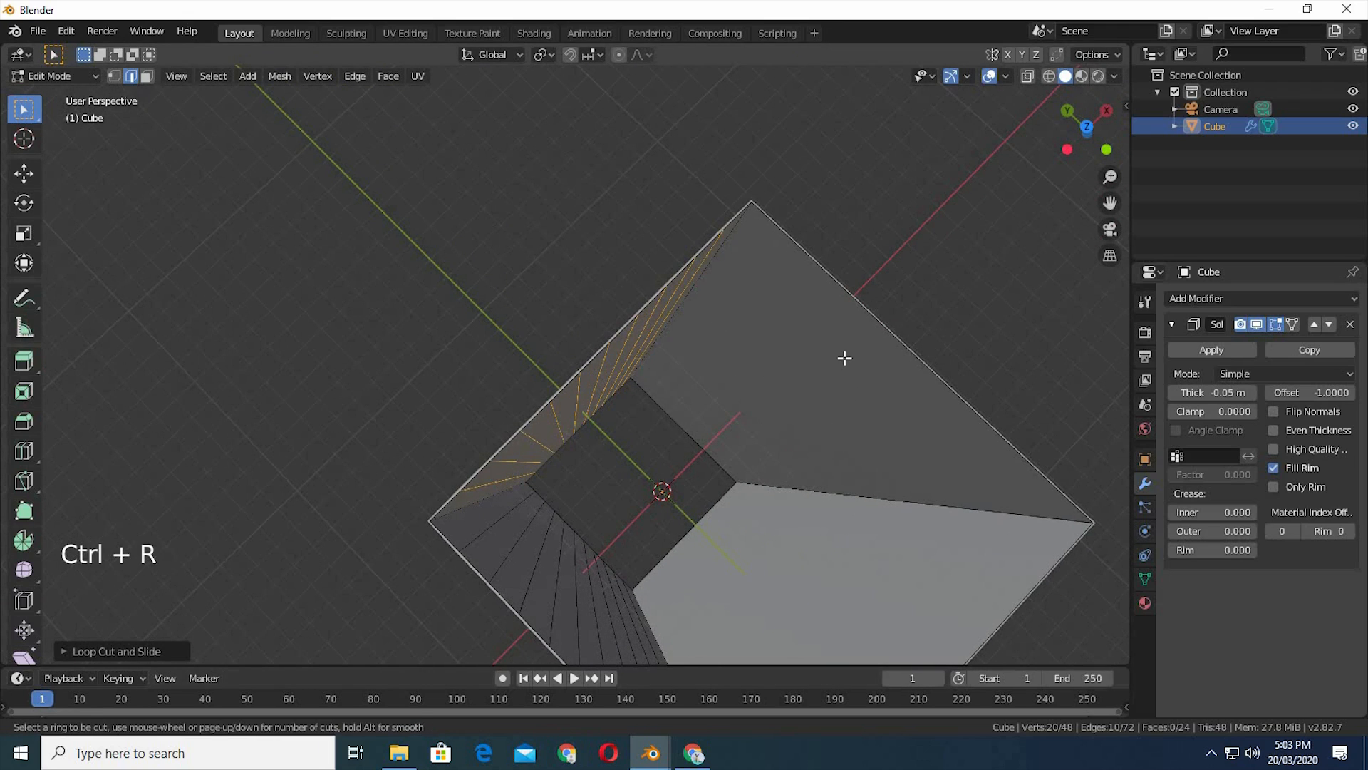
left_click(890, 345)
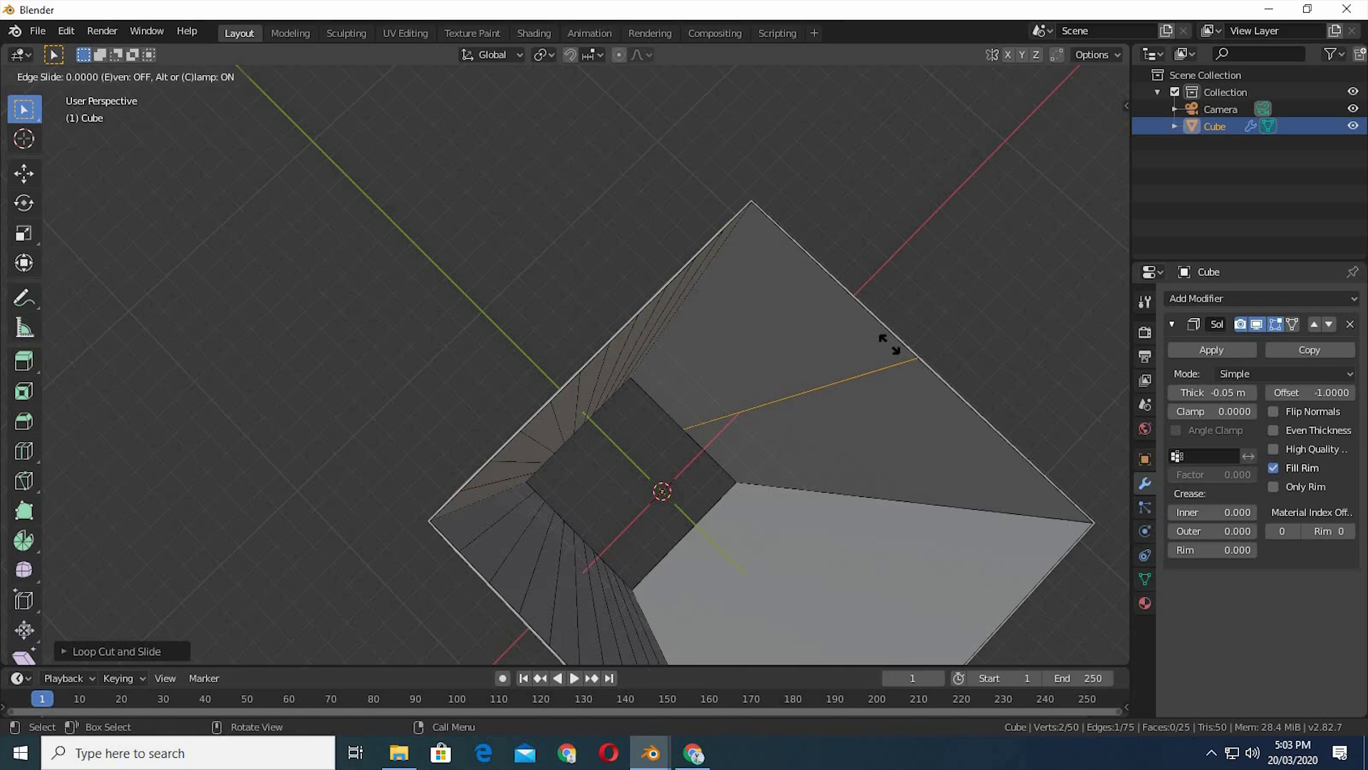
left_click(890, 344)
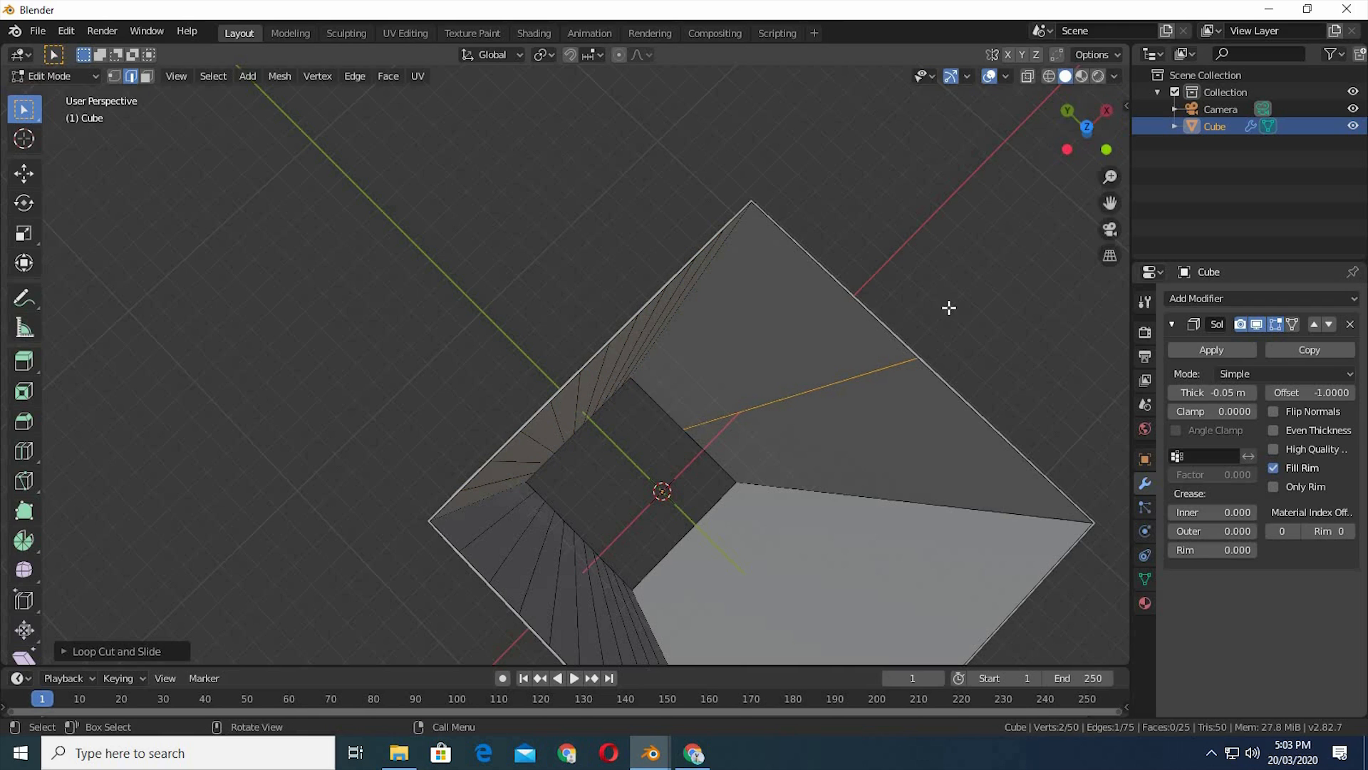
key("ctrl+z")
- Add 10 evenly spaced vertical loop cuts to each of the two remaining walls
key("ctrl+r")
type("10")
key("Return")
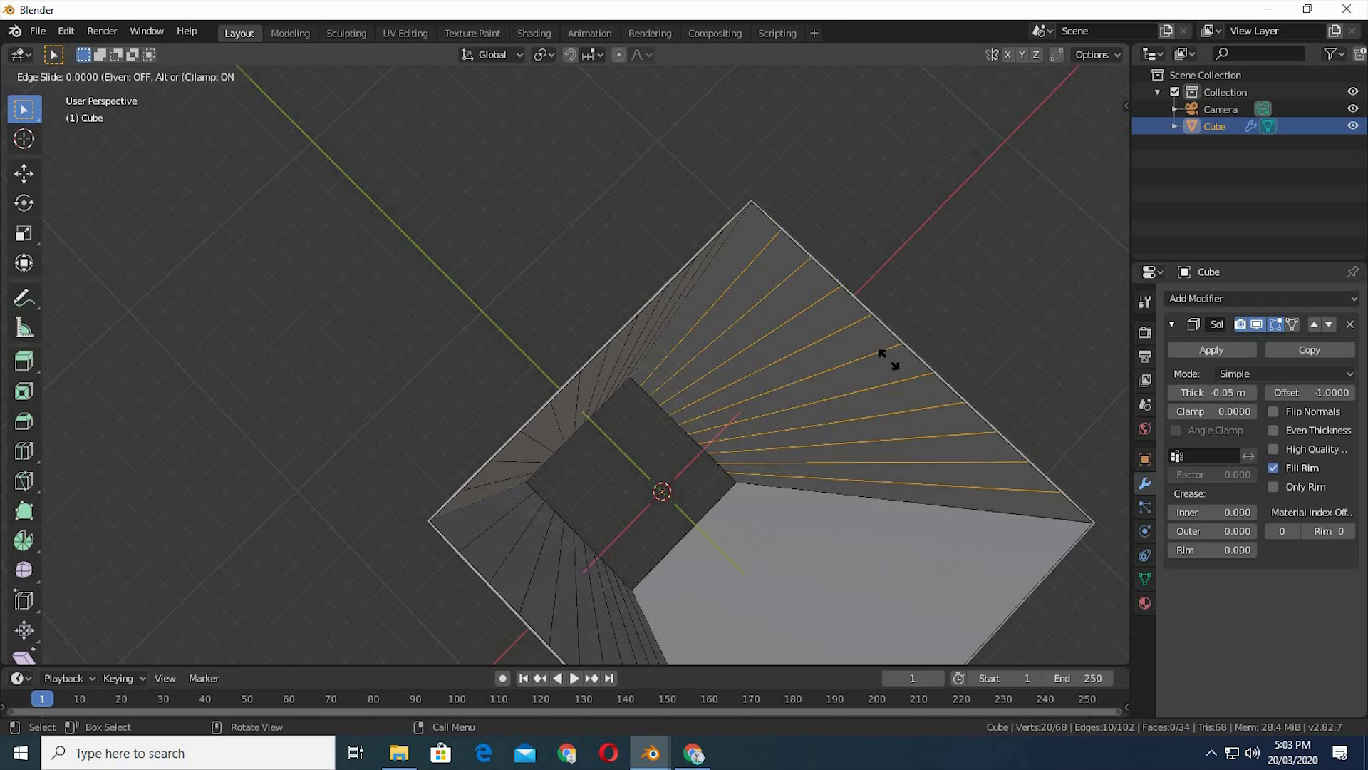
right_click(881, 401)
key("ctrl+r")
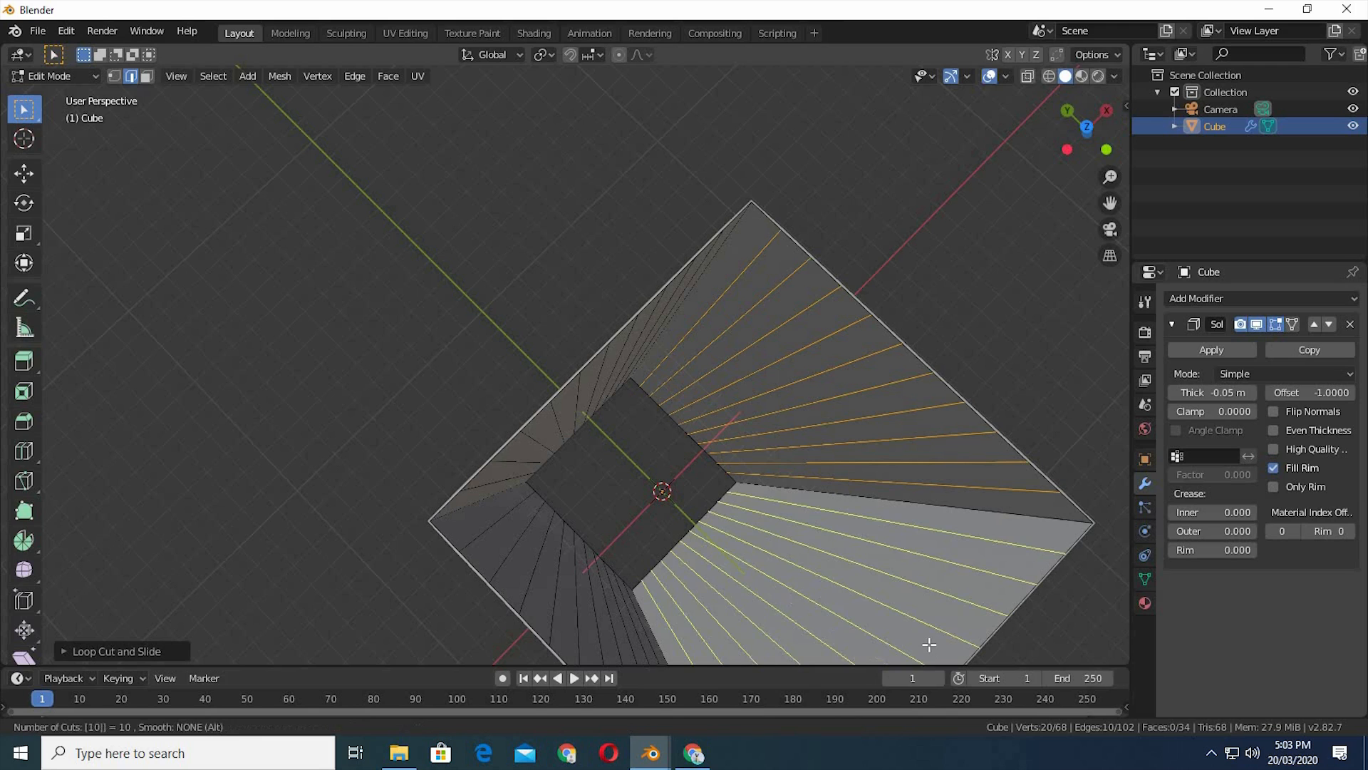
left_click(930, 643)
right_click(927, 640)
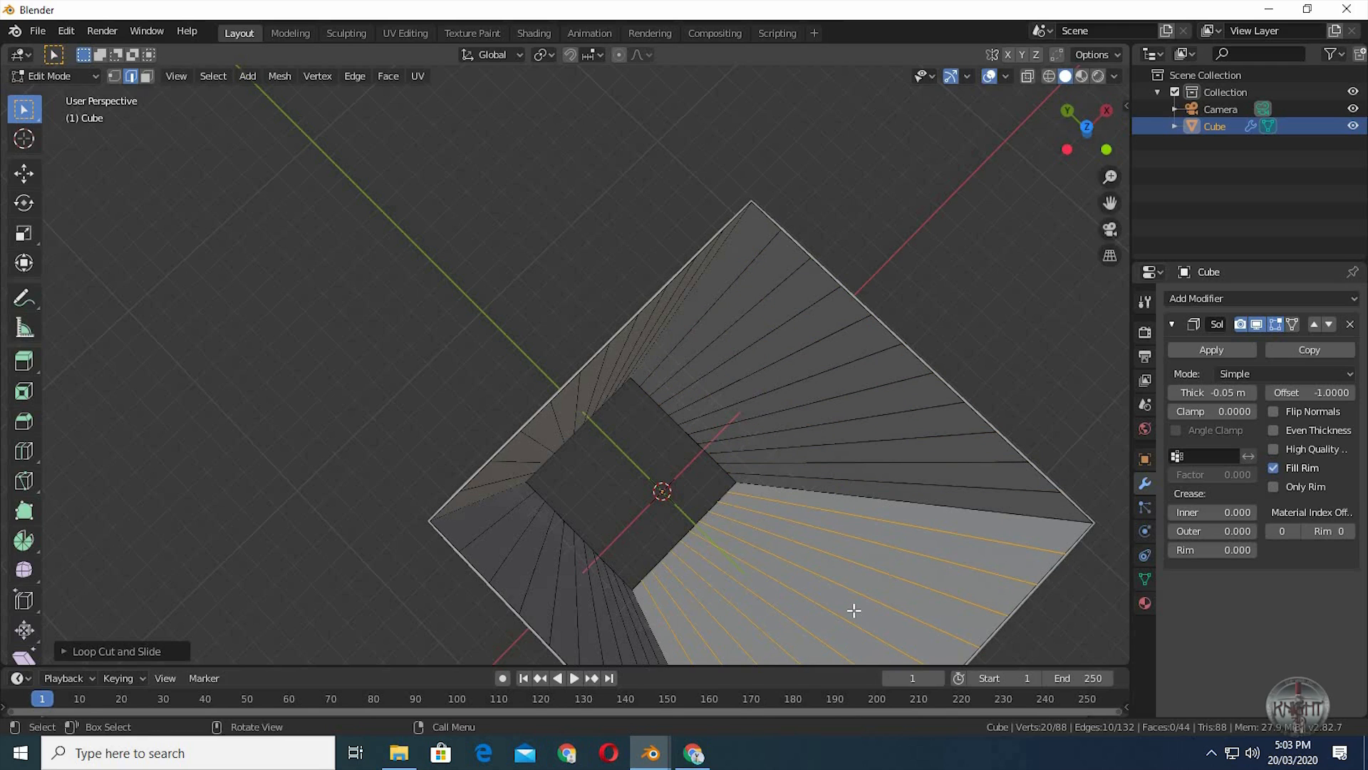
- Add 25 evenly spaced horizontal loop cuts around all four walls
key("ctrl+r")
type("25")
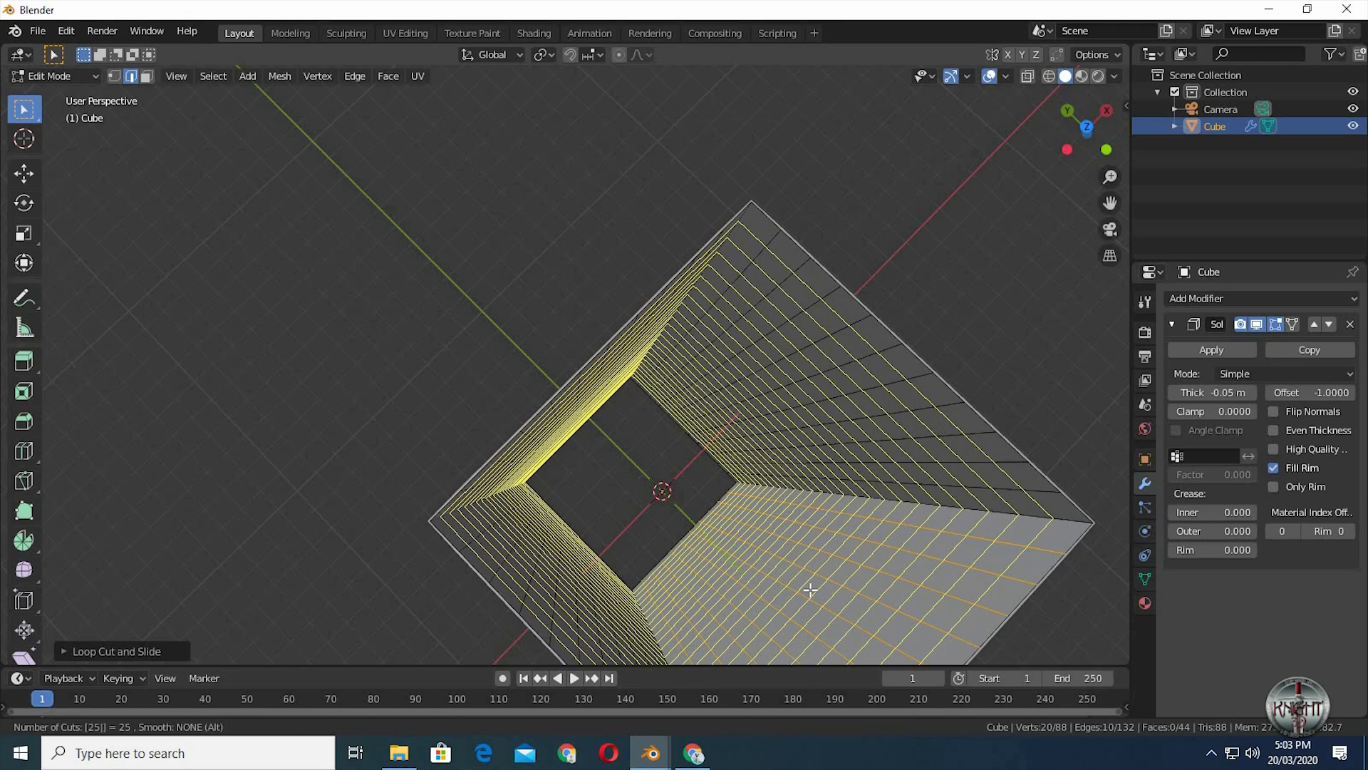
key("Return")
right_click(809, 589)
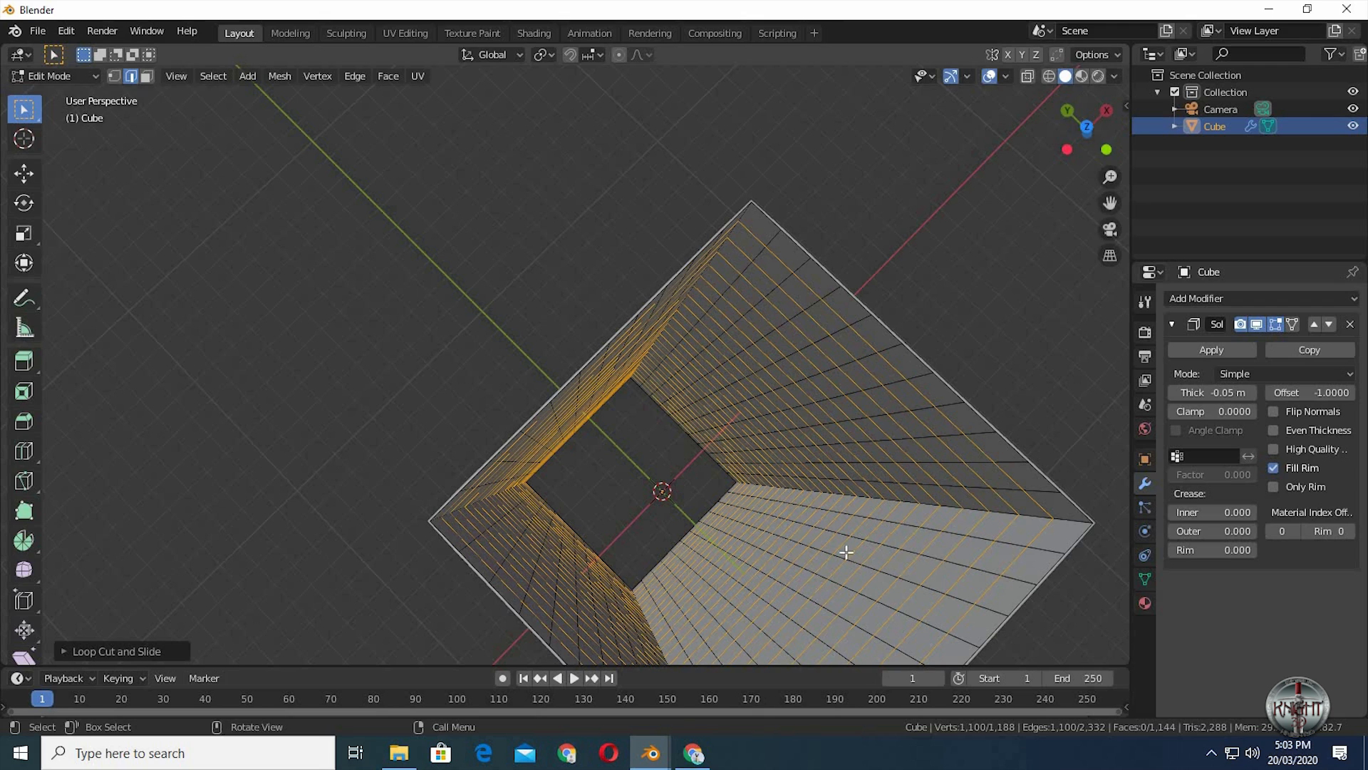
- Add a Subdivision Surface modifier set to Simple and place it above the Solidify modifier in the stack
middle_click_drag(882, 507, 798, 541)
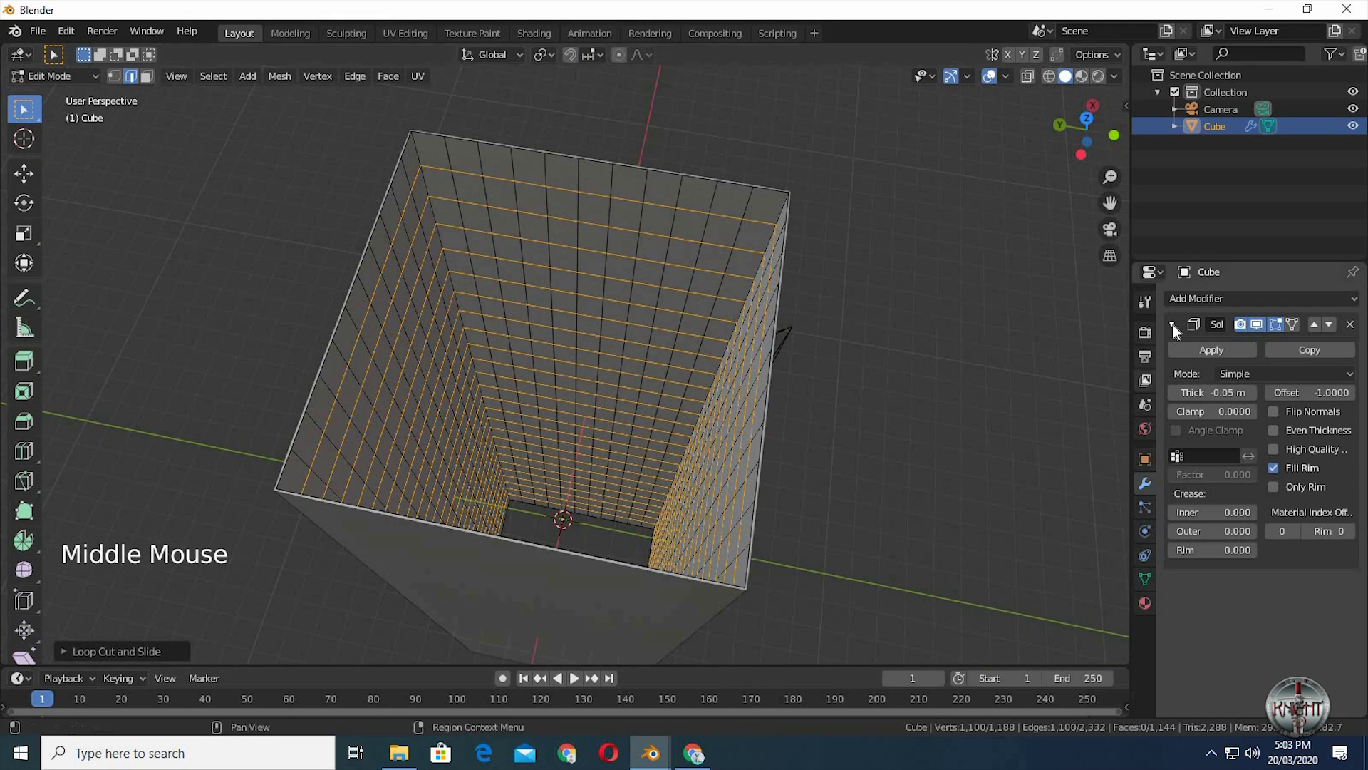
left_click(1173, 331)
left_click(1200, 298)
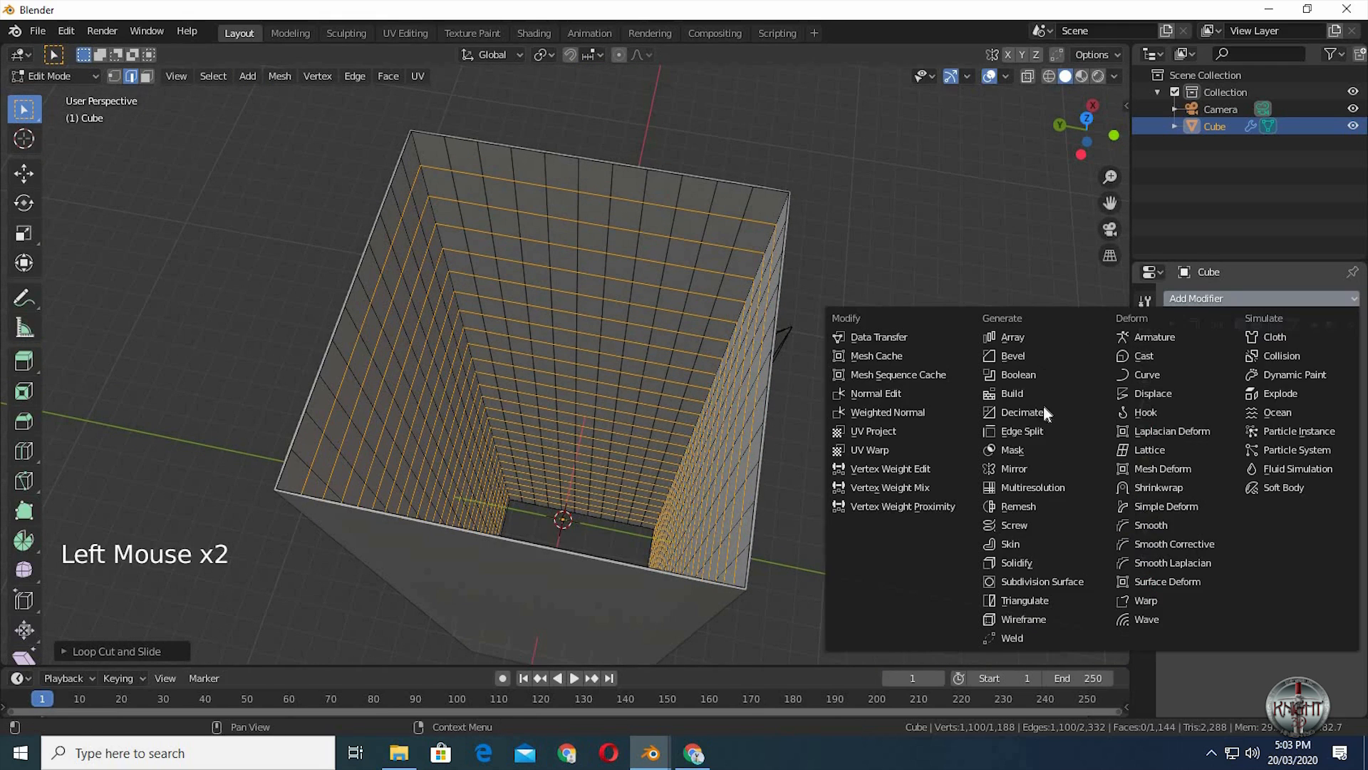
left_click(1056, 581)
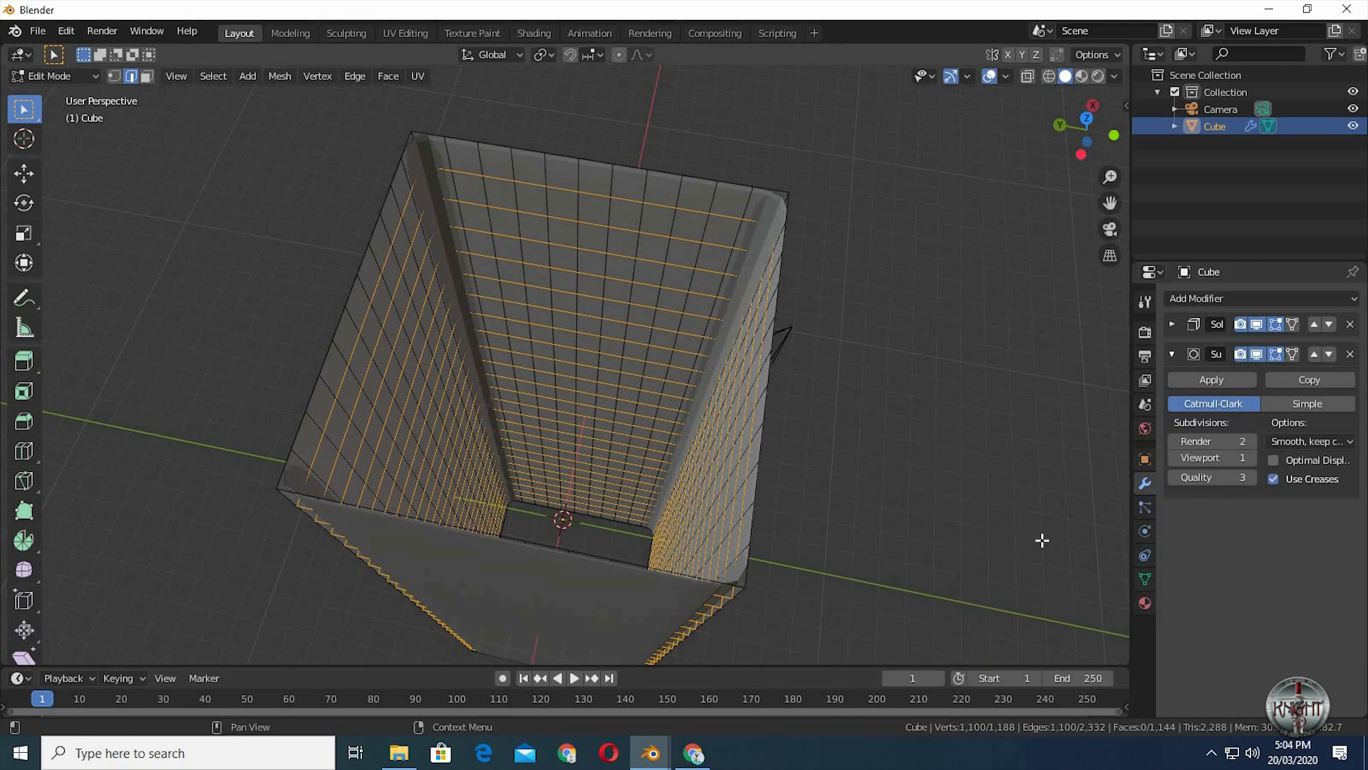
left_click(1308, 404)
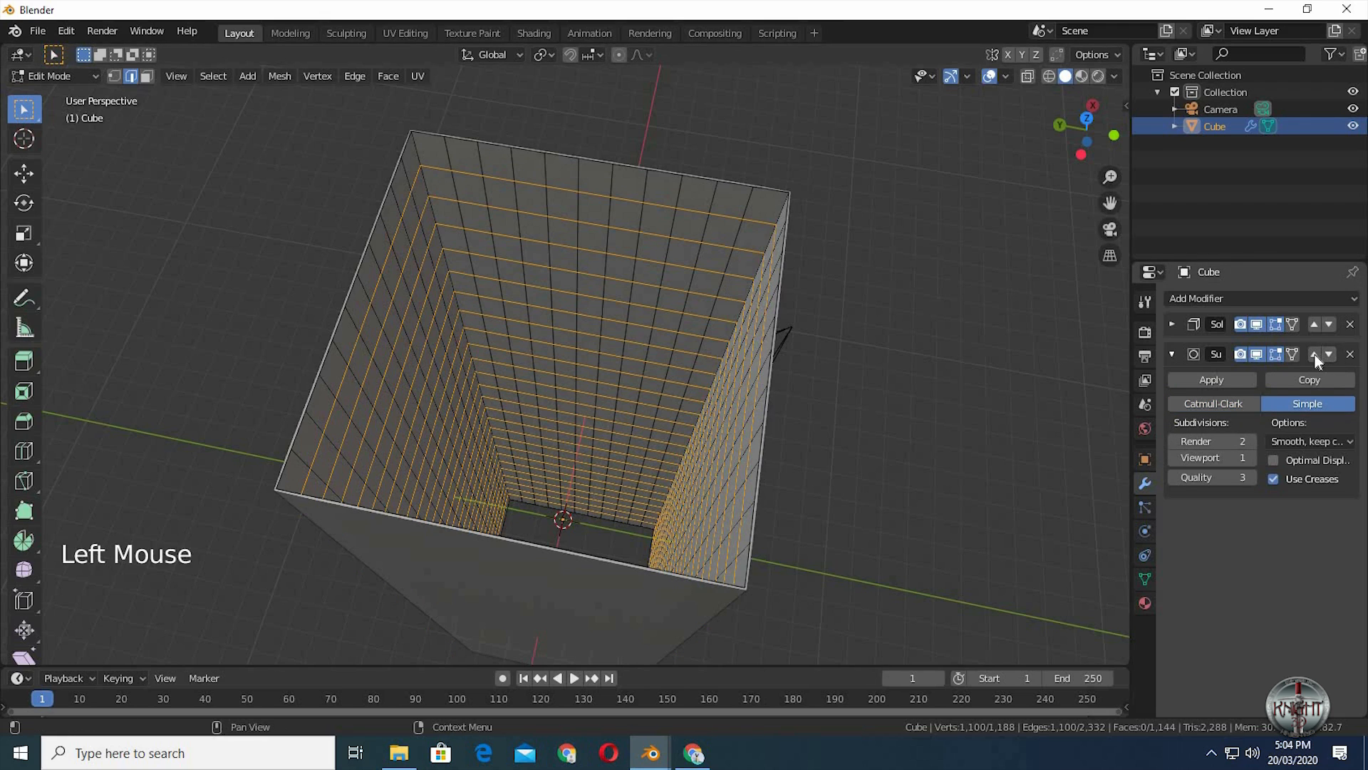
left_click(1315, 355)
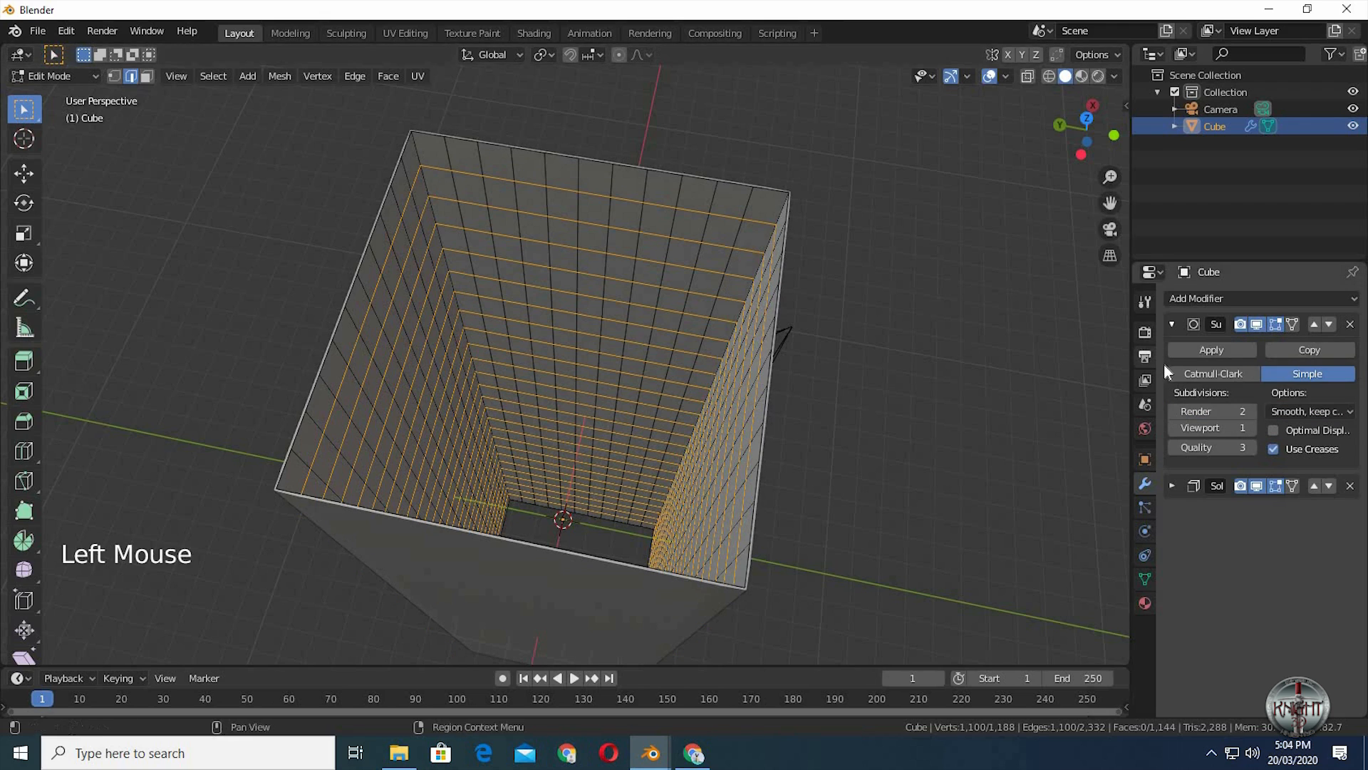
- Collapse the shaft's Subdivision Surface modifier and disable its viewport display, leaving the Solidify modifier collapsed below it
left_click(1172, 325)
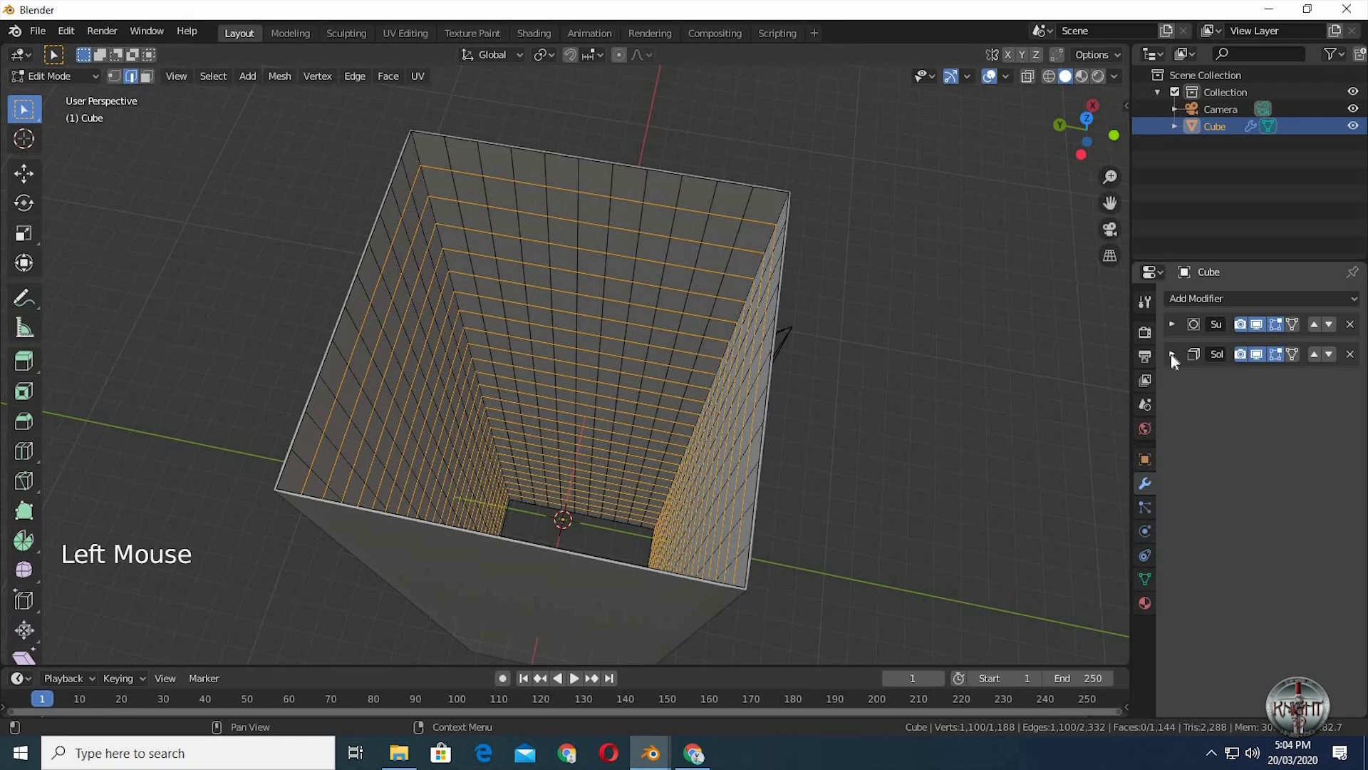
left_click(1172, 354)
left_click(1171, 354)
middle_click_drag(824, 473, 826, 470)
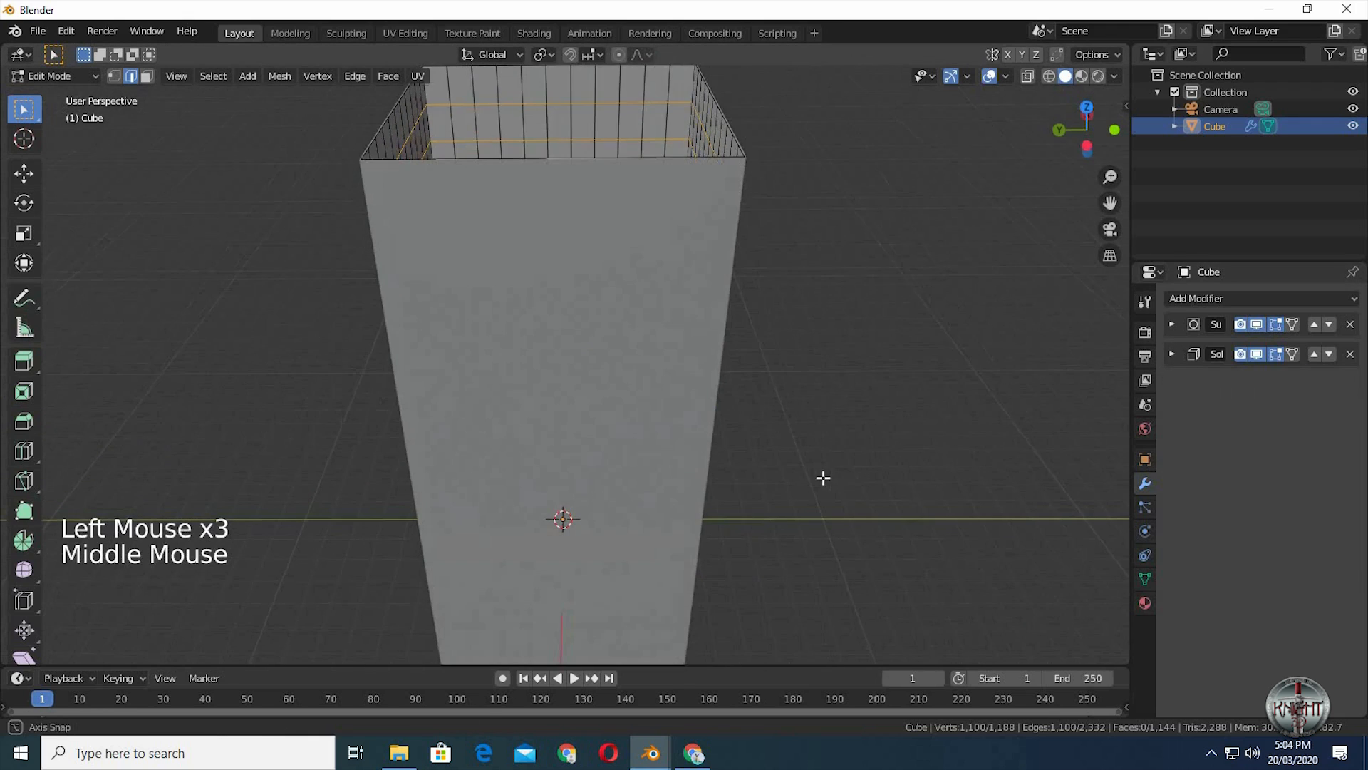
scroll(845, 421, "down", 1)
mouse_move(845, 421)
middle_mouse_down()
mouse_move(834, 394)
mouse_move(825, 429)
middle_mouse_up()
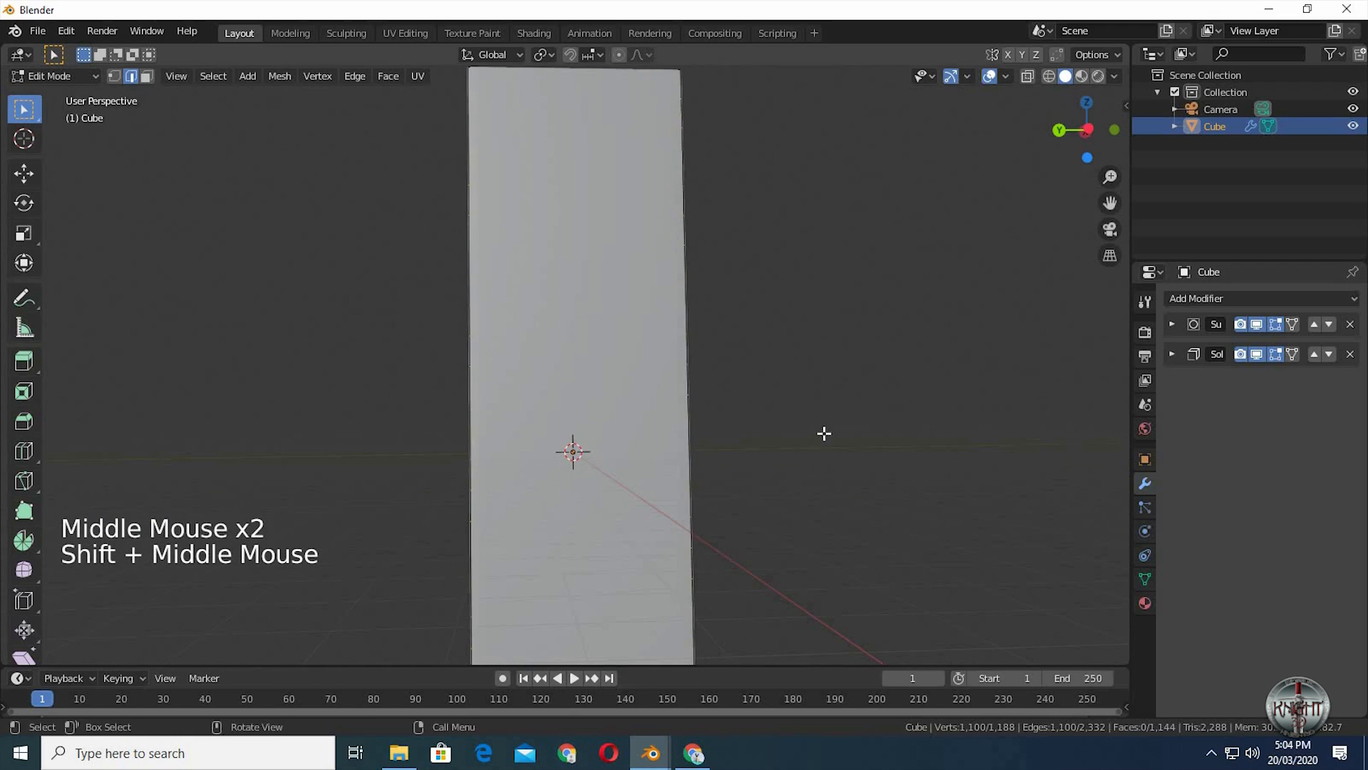
left_click(1255, 326)
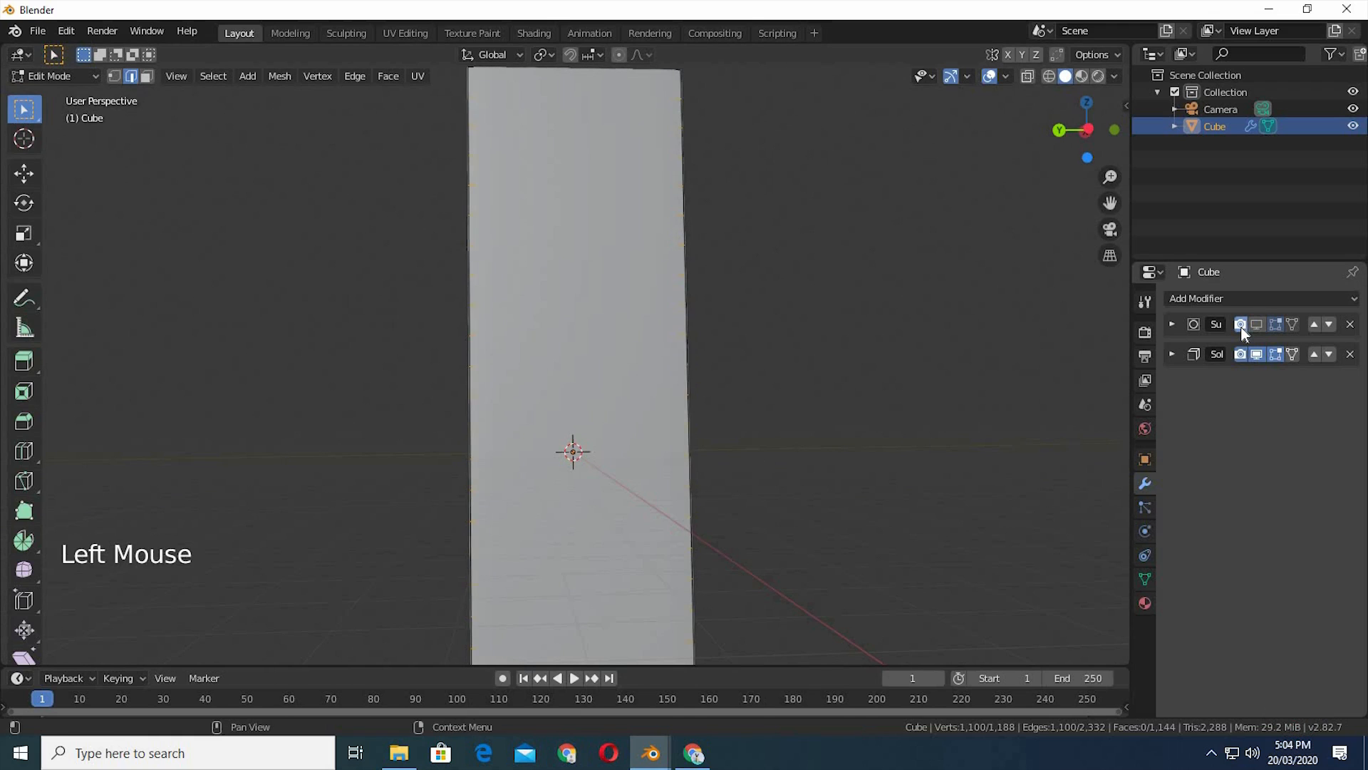
middle_click_drag(771, 442, 711, 472)
scroll(699, 501, "down", 2)
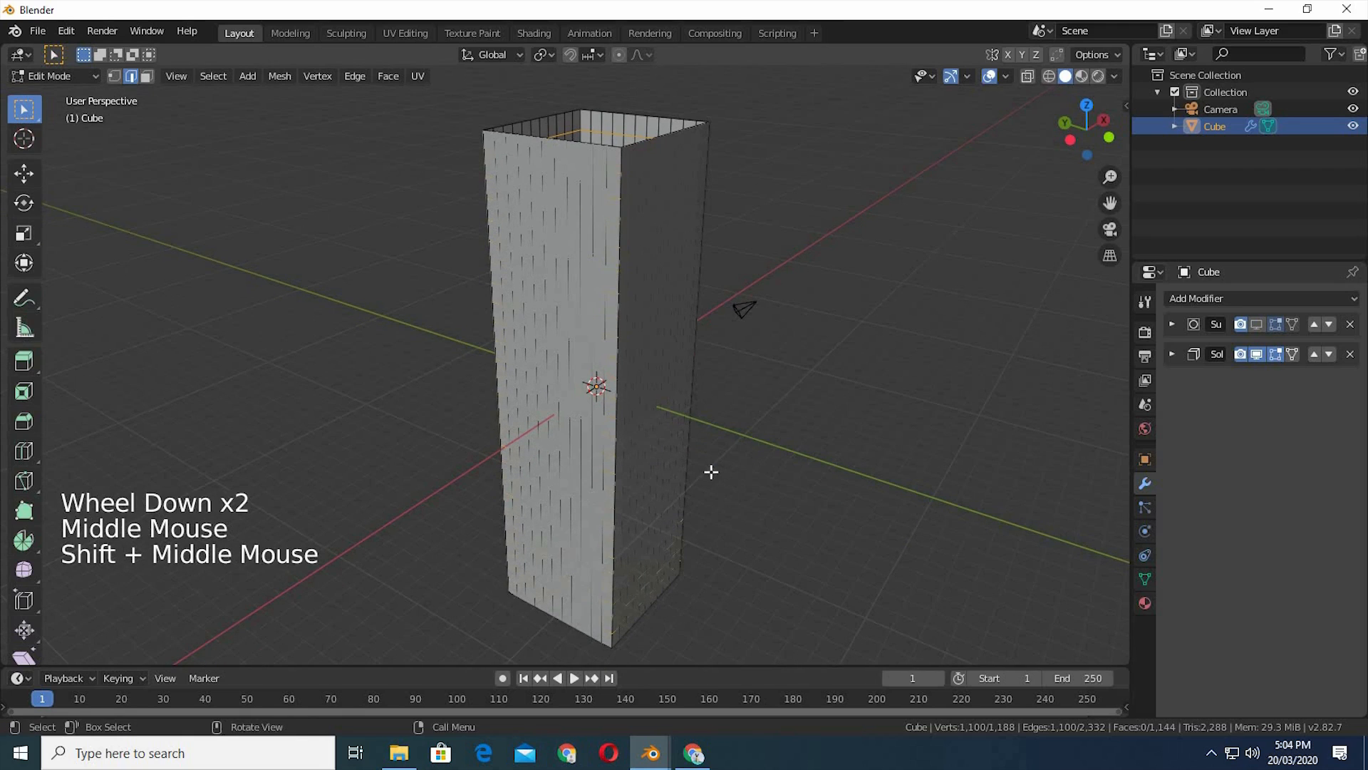
- Leave mesh editing, add a new cube in Object Mode and place it outside the shaft along the X axis
key("shift+a")
left_click(852, 406)
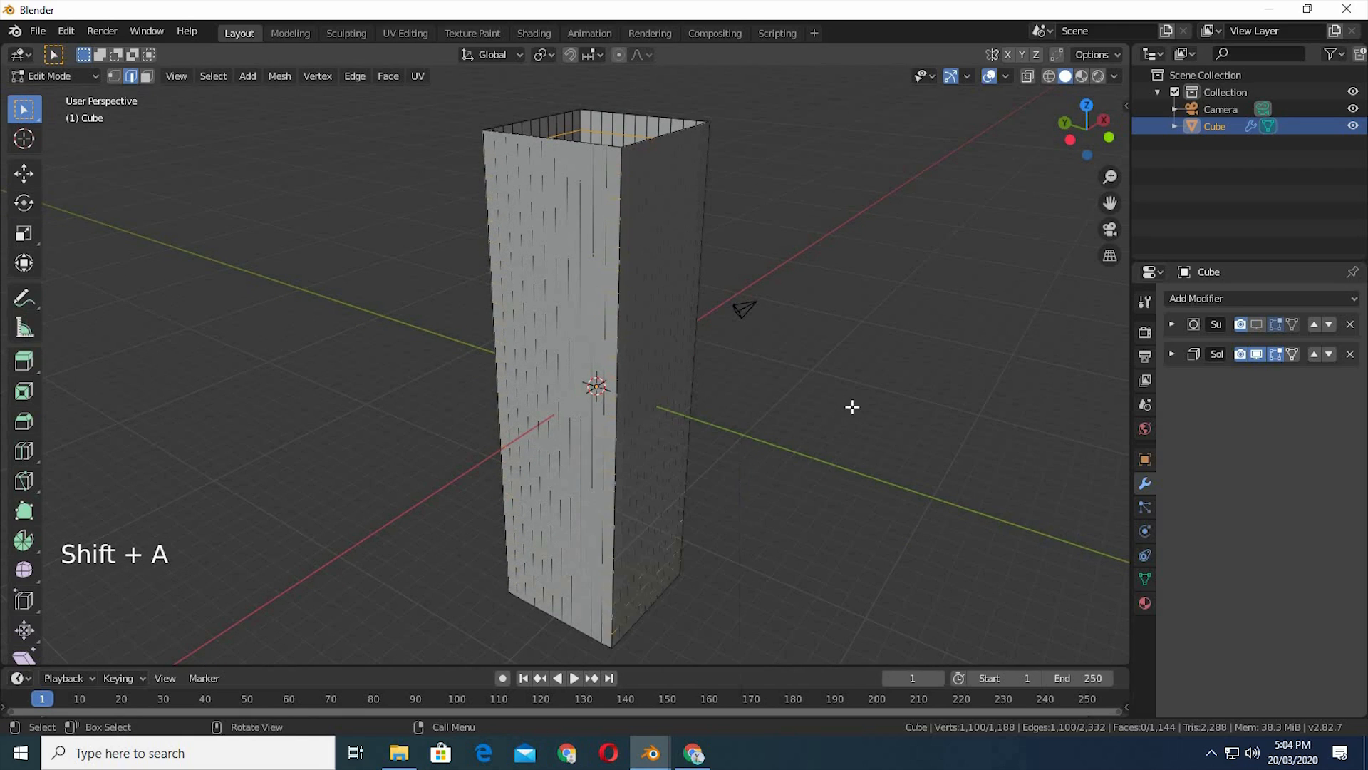
key("Tab")
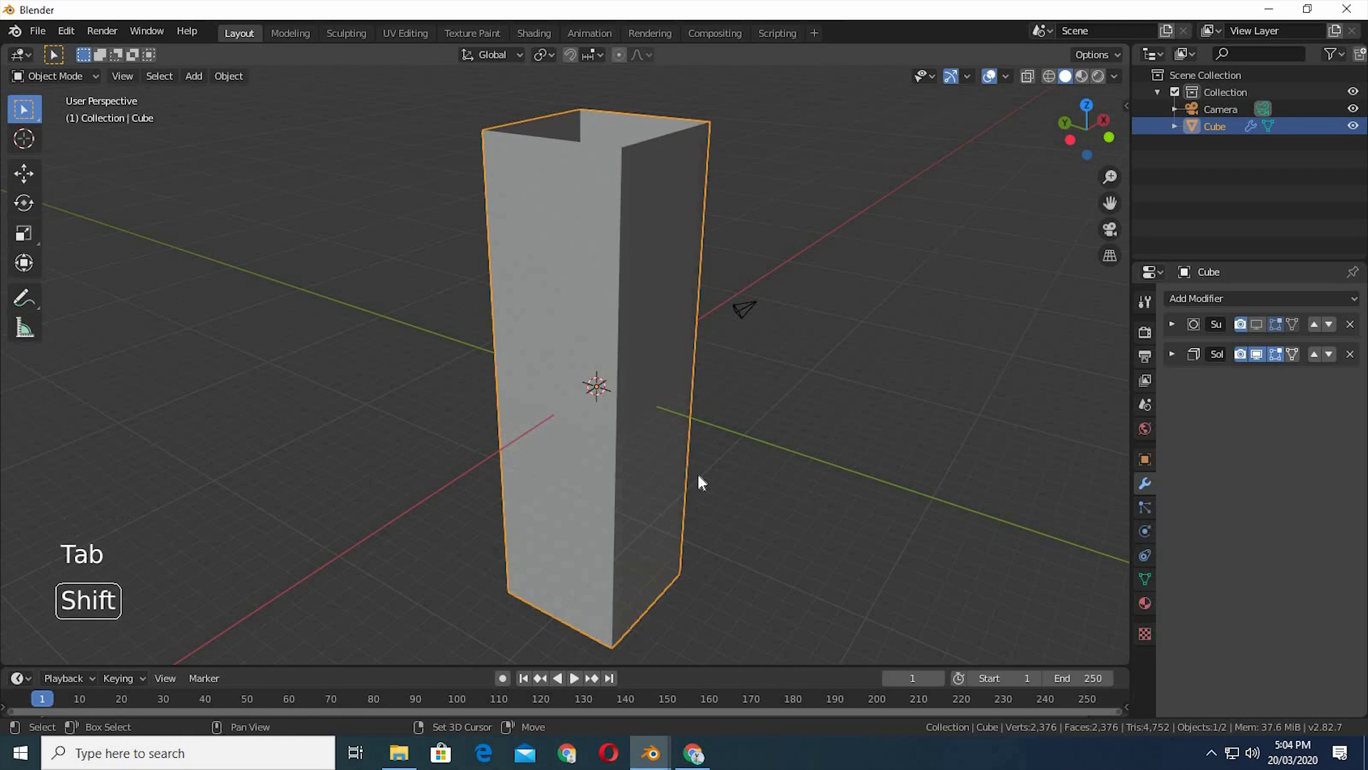
key("shift+a")
mouse_move(696, 403)
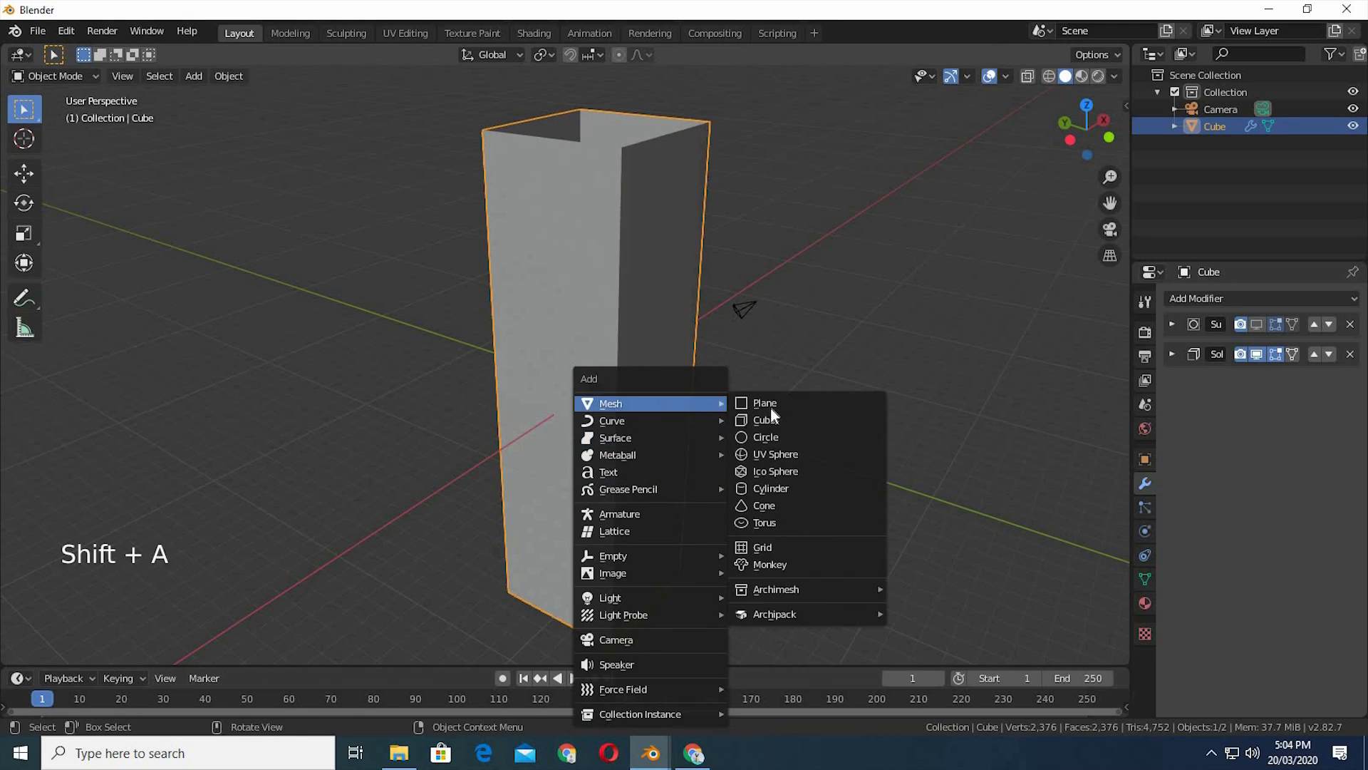
left_click(775, 417)
key("g")
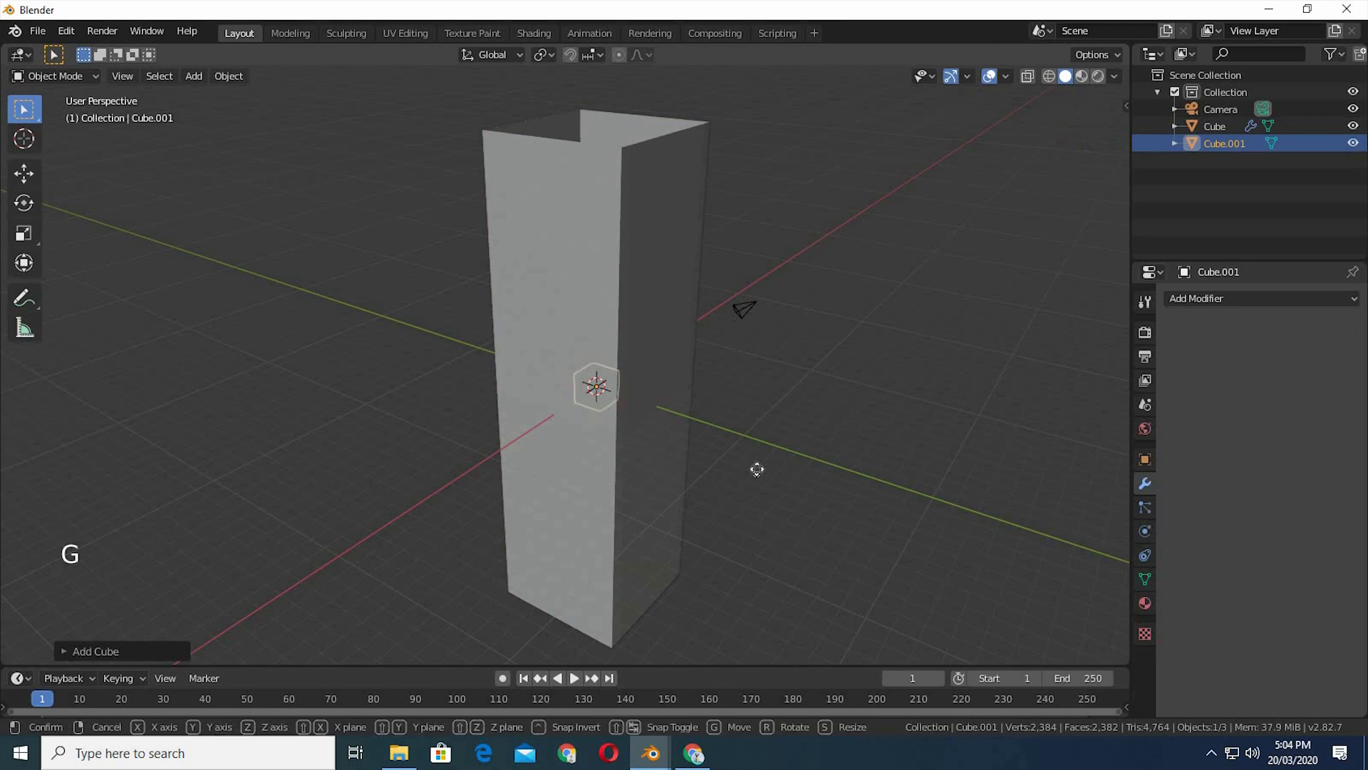
left_click(655, 515)
- Stretch the new cube along the global Y axis into a long box parallel to the shaft's wall
middle_click_drag(523, 539, 733, 526)
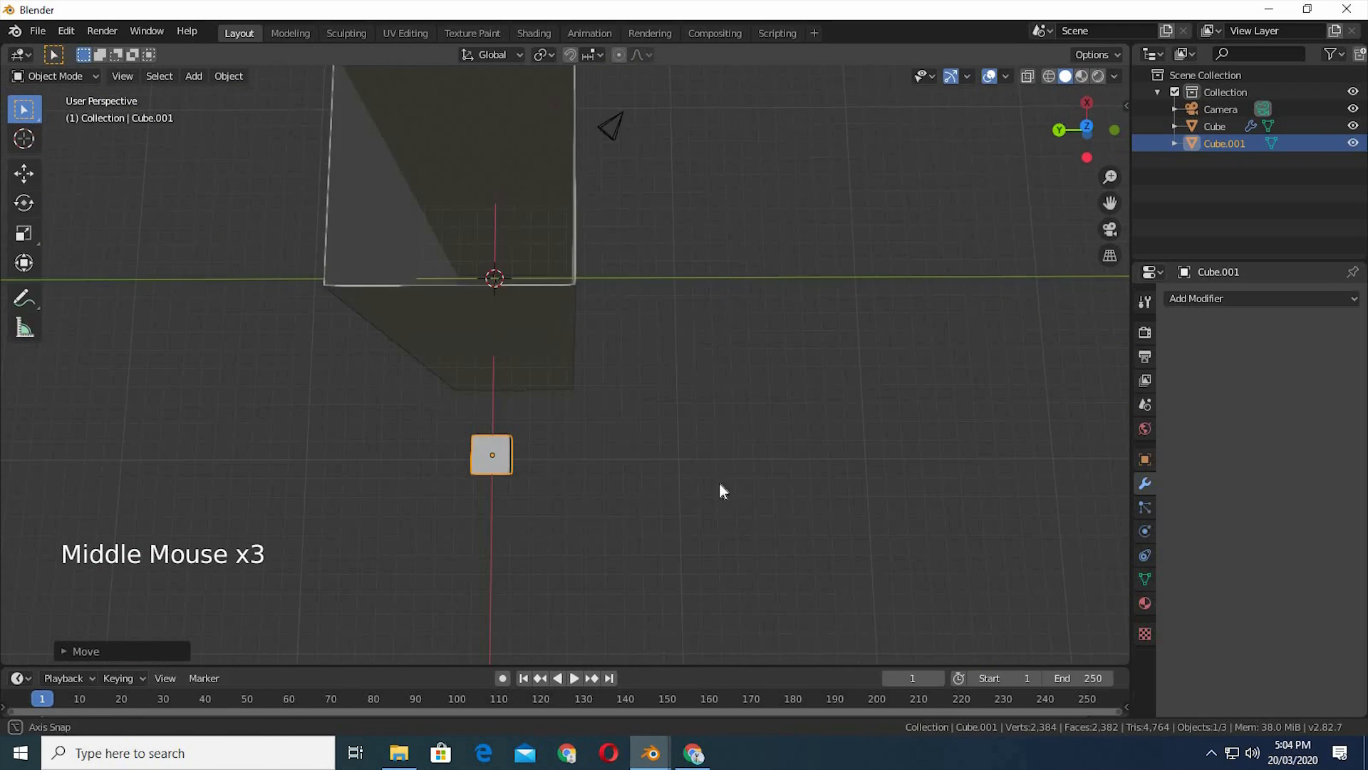
key("s")
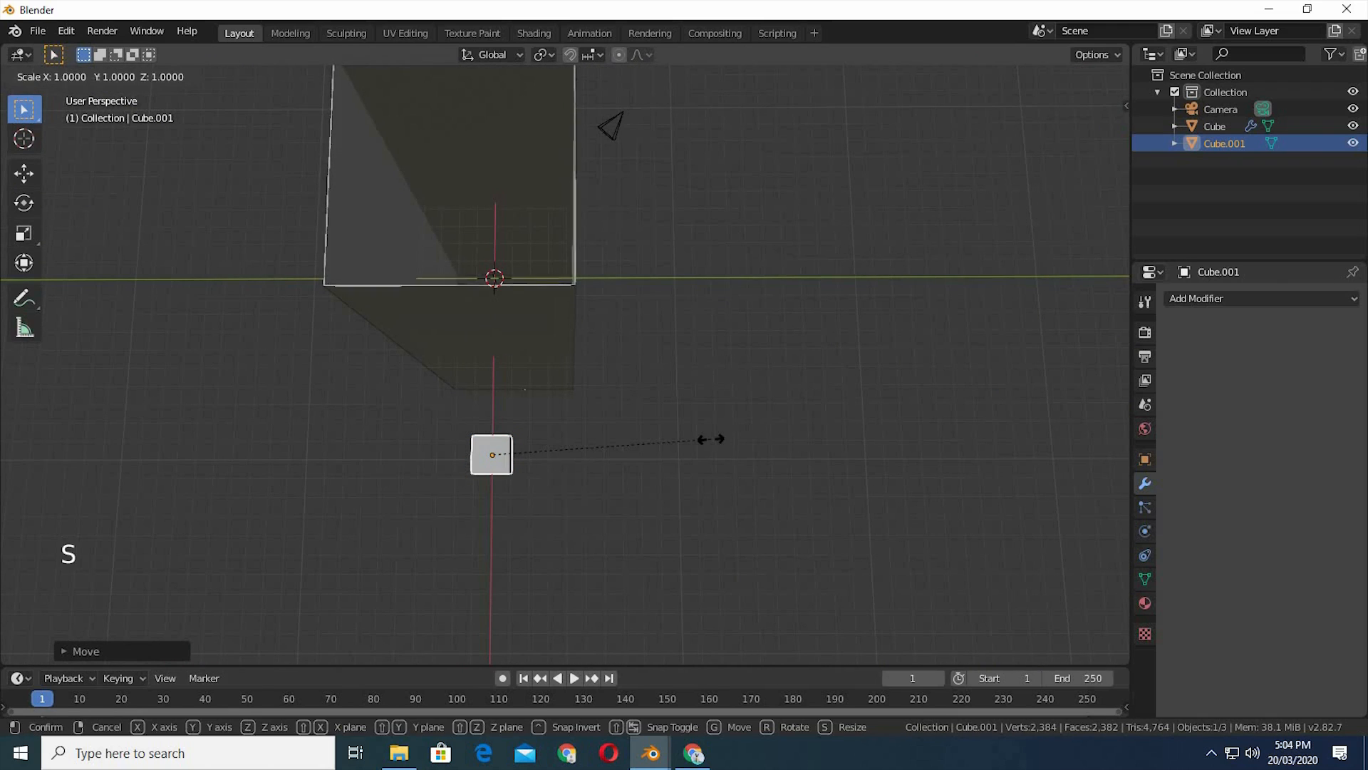
key("y")
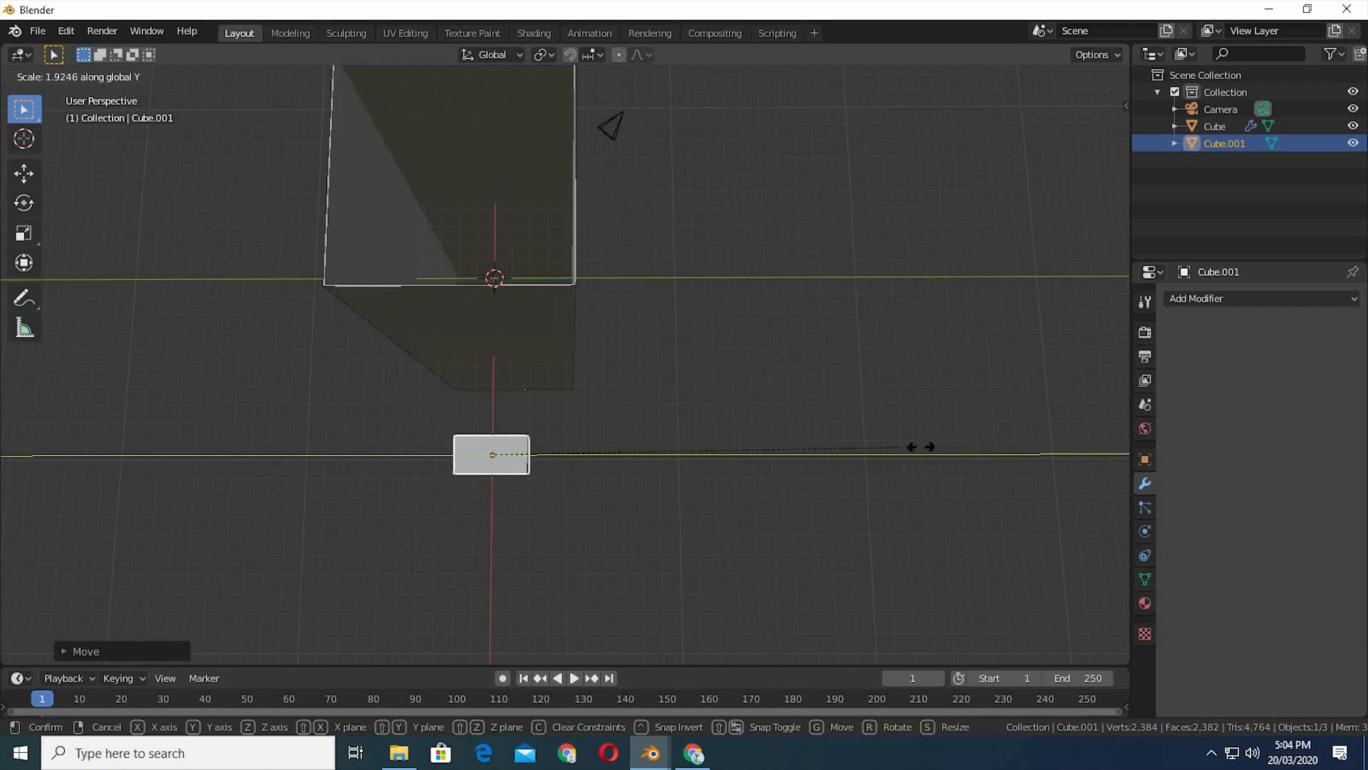
left_click(308, 486)
- Adjust the long box's height by scaling it along the global Z axis
middle_click_drag(411, 476, 473, 390)
key("s")
key("z")
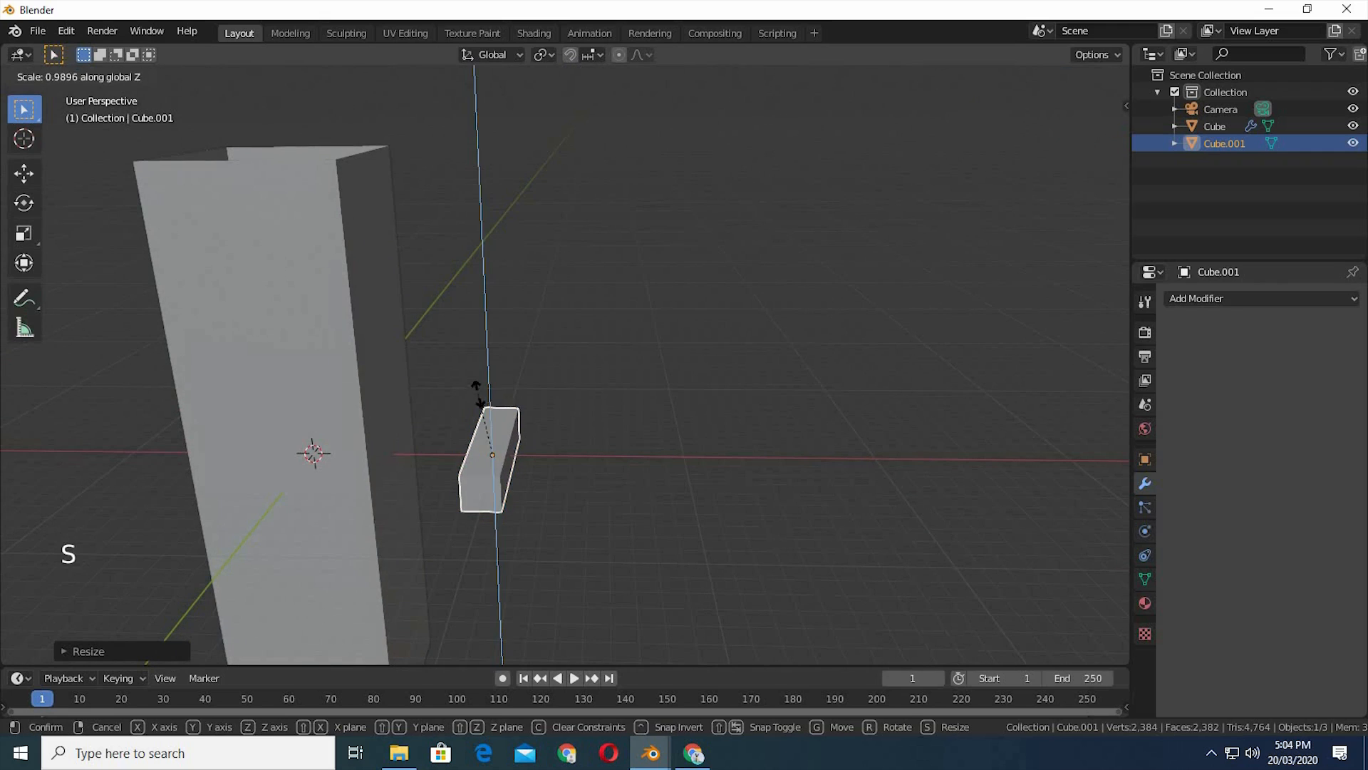
left_click(477, 439)
key("s")
key("z")
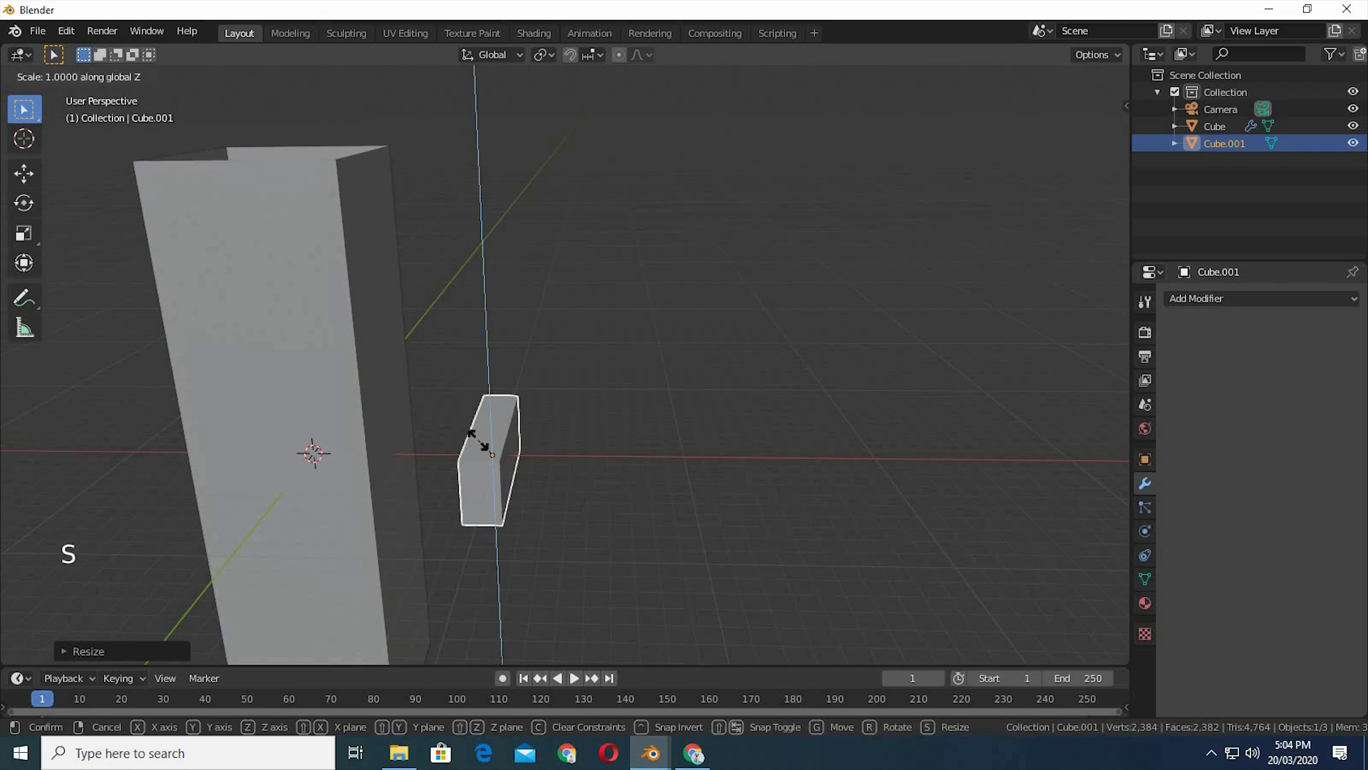
left_click(486, 437)
- Widen the box along the global X axis to give it more depth outward from the shaft
key("s")
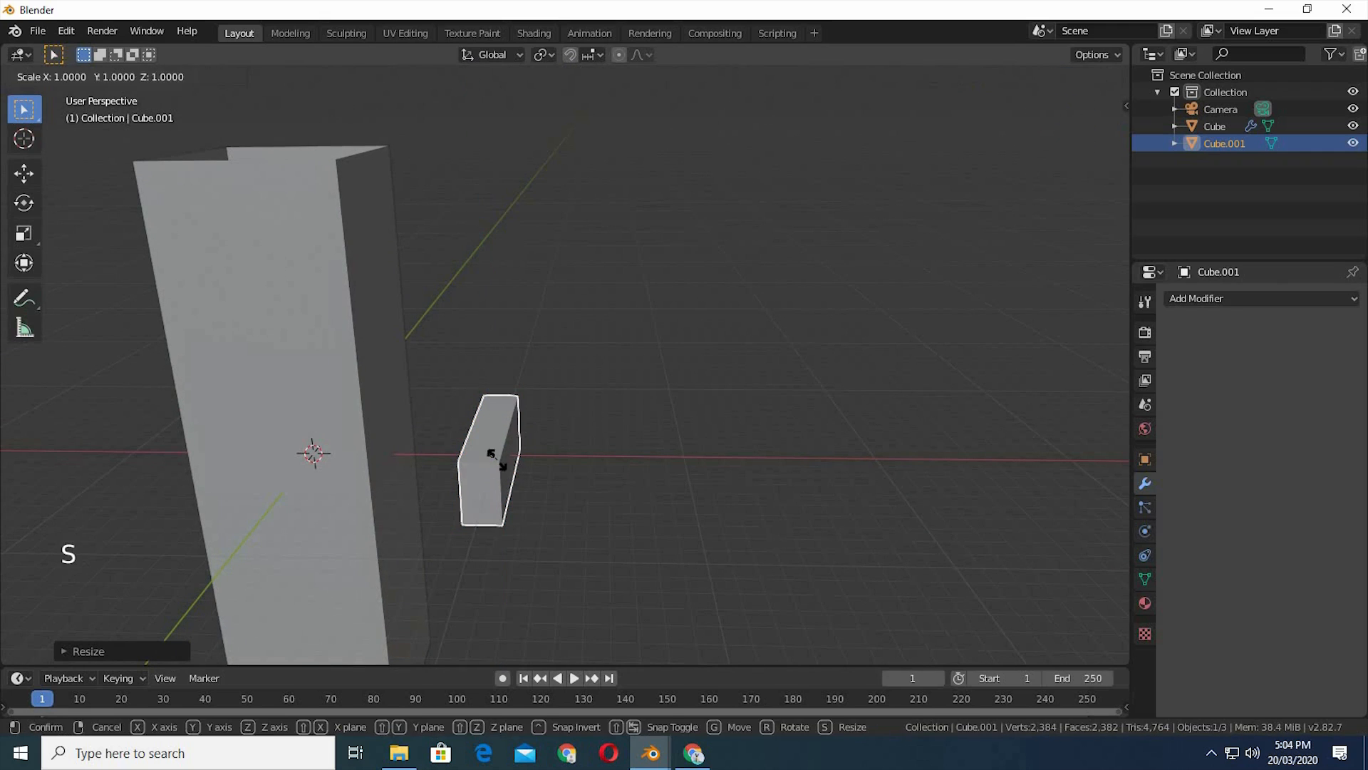
key("x")
left_click(506, 464)
middle_click_drag(520, 467, 392, 541)
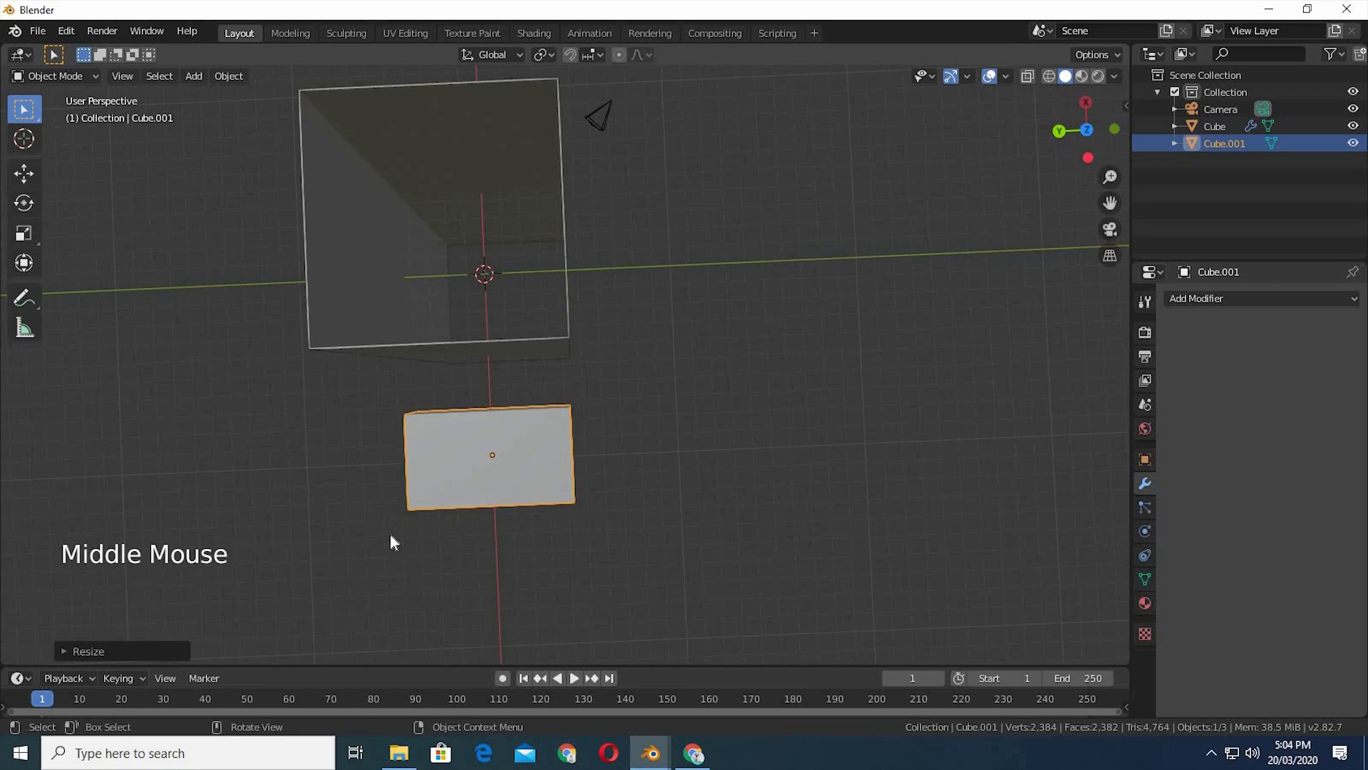
middle_click_drag(492, 506, 619, 502)
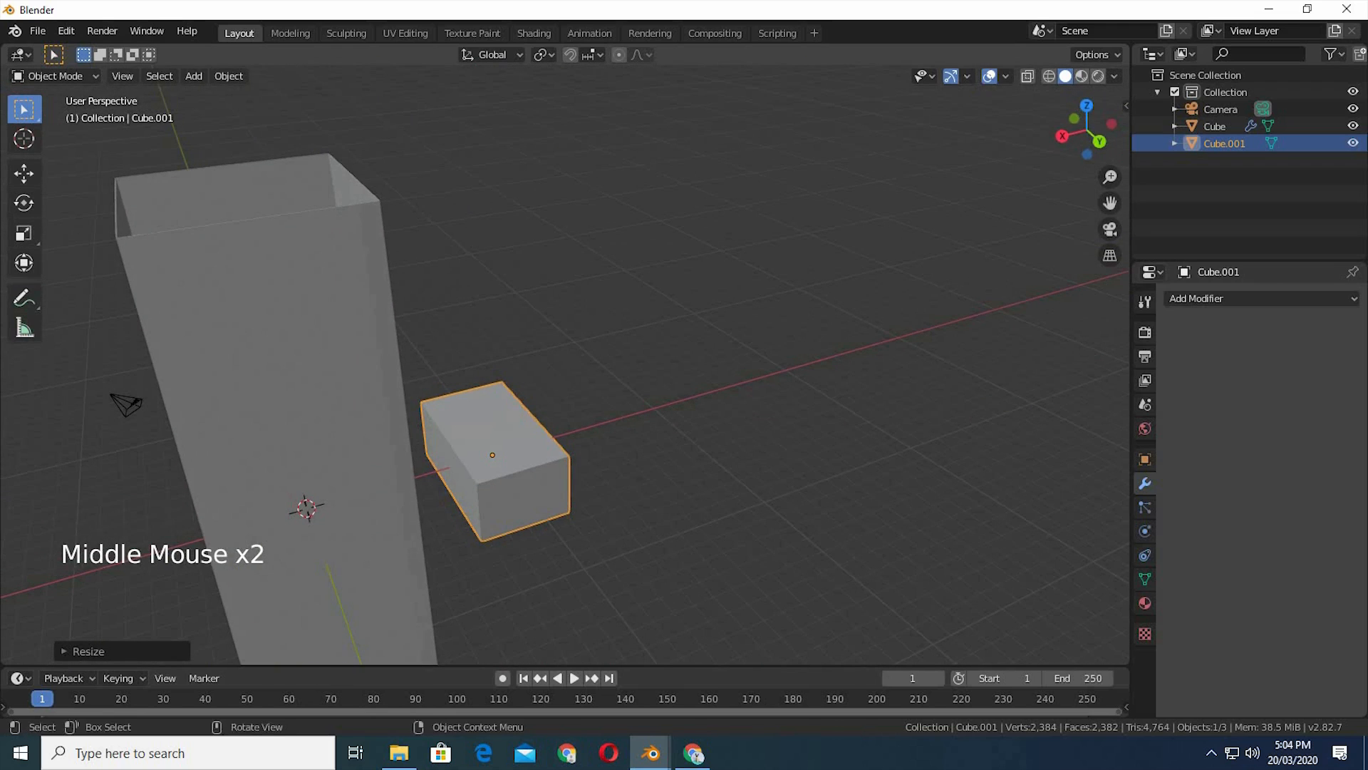
key("s")
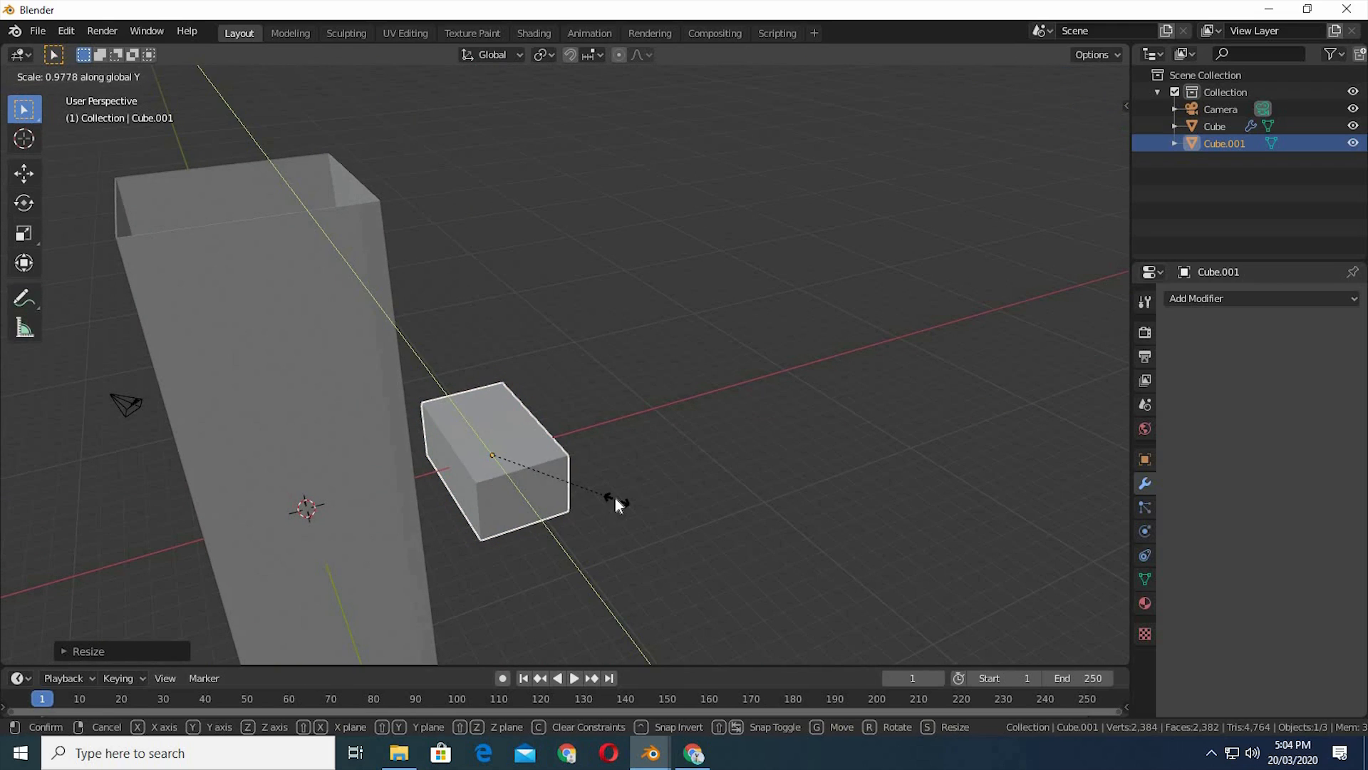
right_click(623, 507)
- Delete the box's side face that faces the shaft, using face selection, and return to Object Mode
middle_click_drag(622, 507, 469, 480)
key("Tab")
left_click(241, 160)
left_click(147, 76)
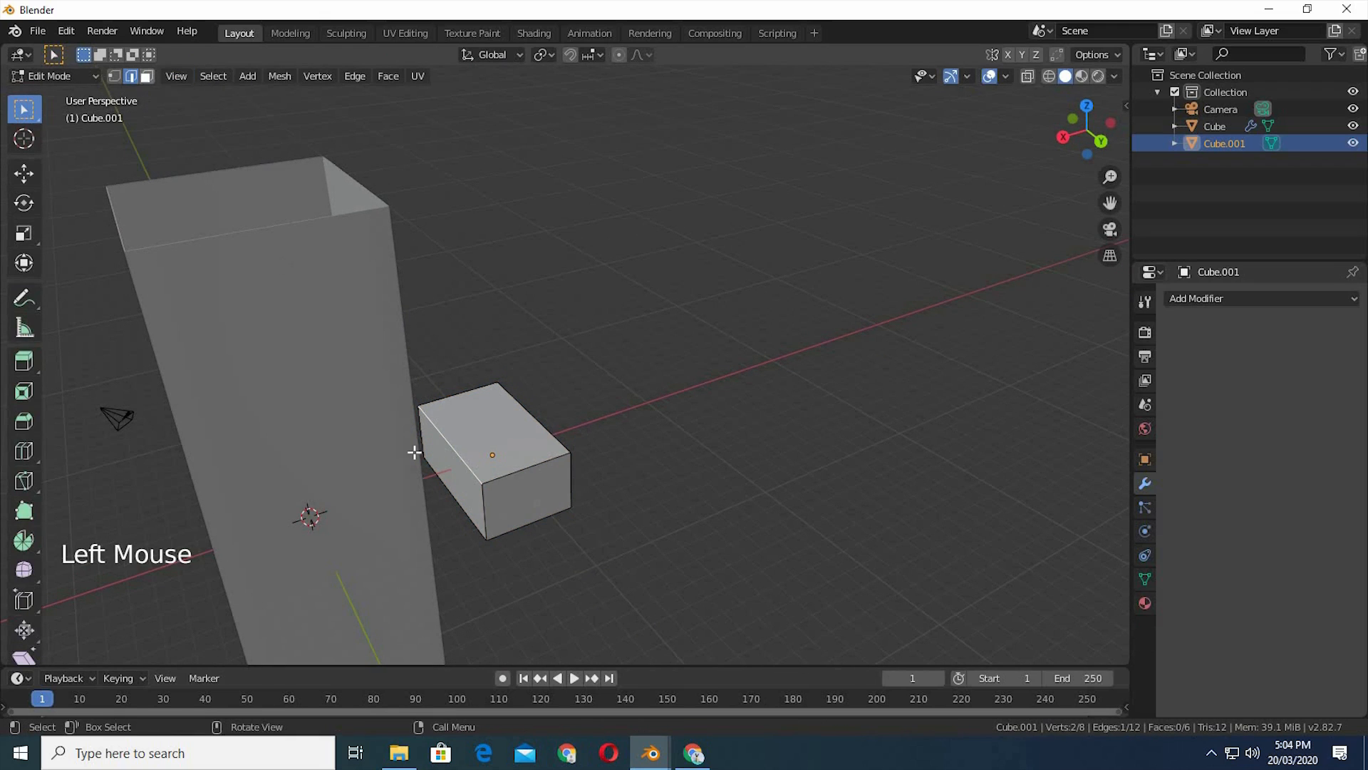
left_click(468, 489)
key("x")
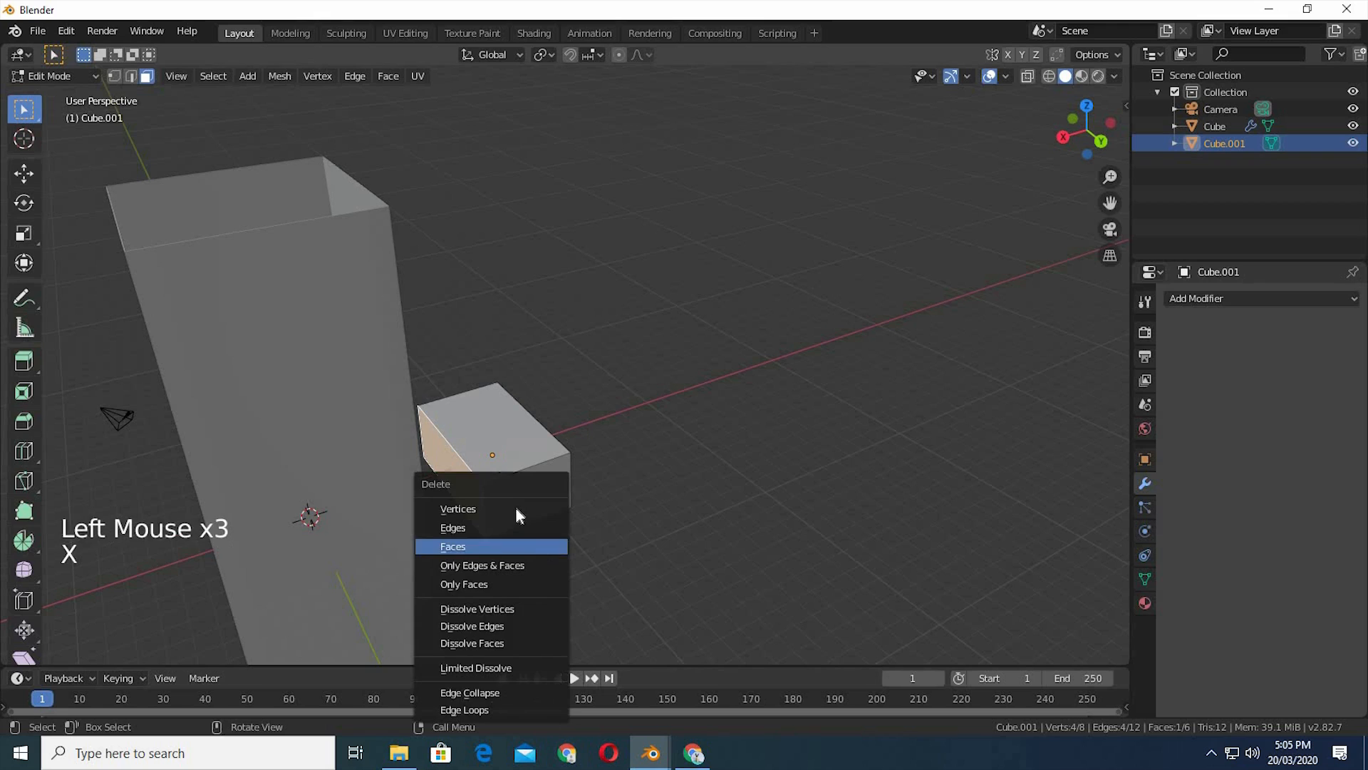
left_click(499, 546)
middle_click_drag(504, 519, 532, 375)
key("Tab")
- Lower the open box along Z to near the shaft's base and bring it along X close to the wall
key("g")
key("z")
left_click(499, 620)
middle_click_drag(430, 599, 537, 593)
key("g")
key("z")
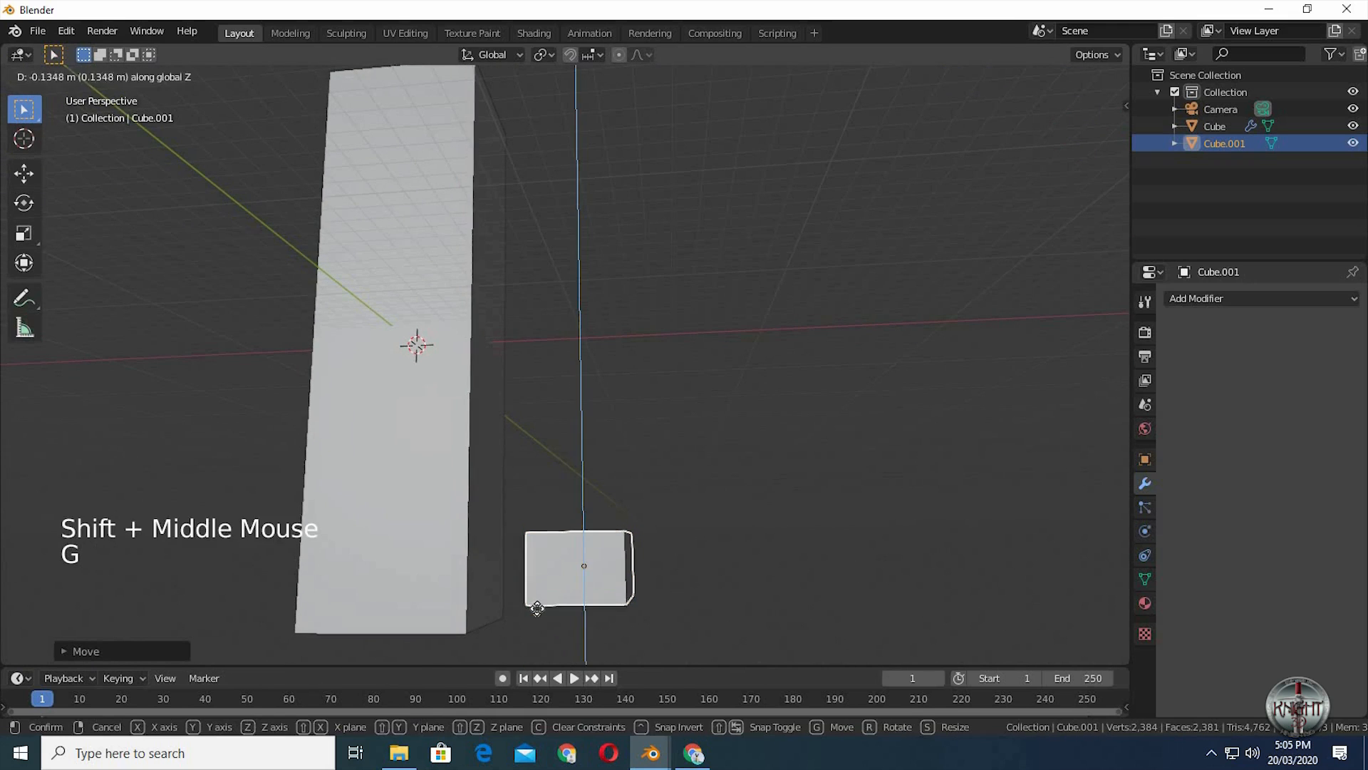
left_click(537, 610)
key("g")
key("x")
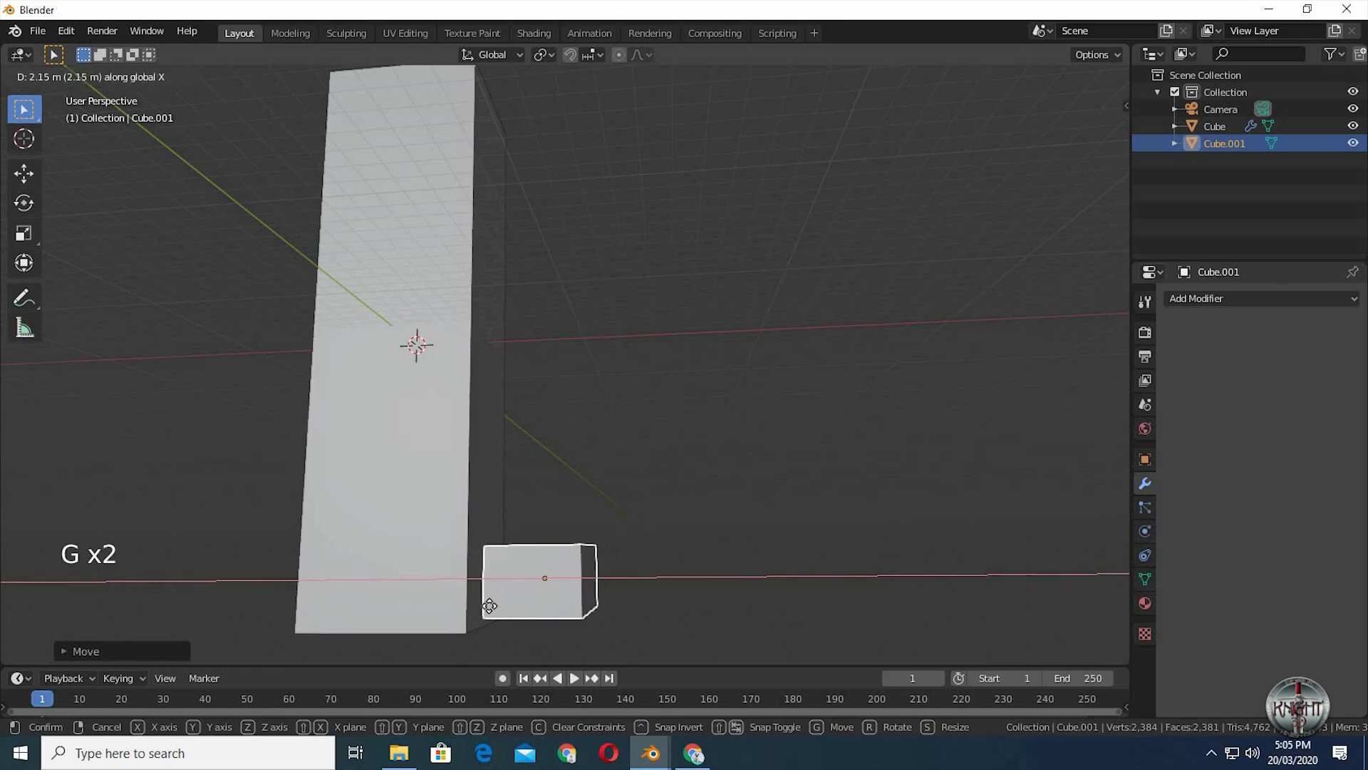
left_click(583, 521)
- In a front wireframe view, lower the box about 0.5 m along Z to near the shaft's bottom edge
middle_click(585, 518)
key("KP_1")
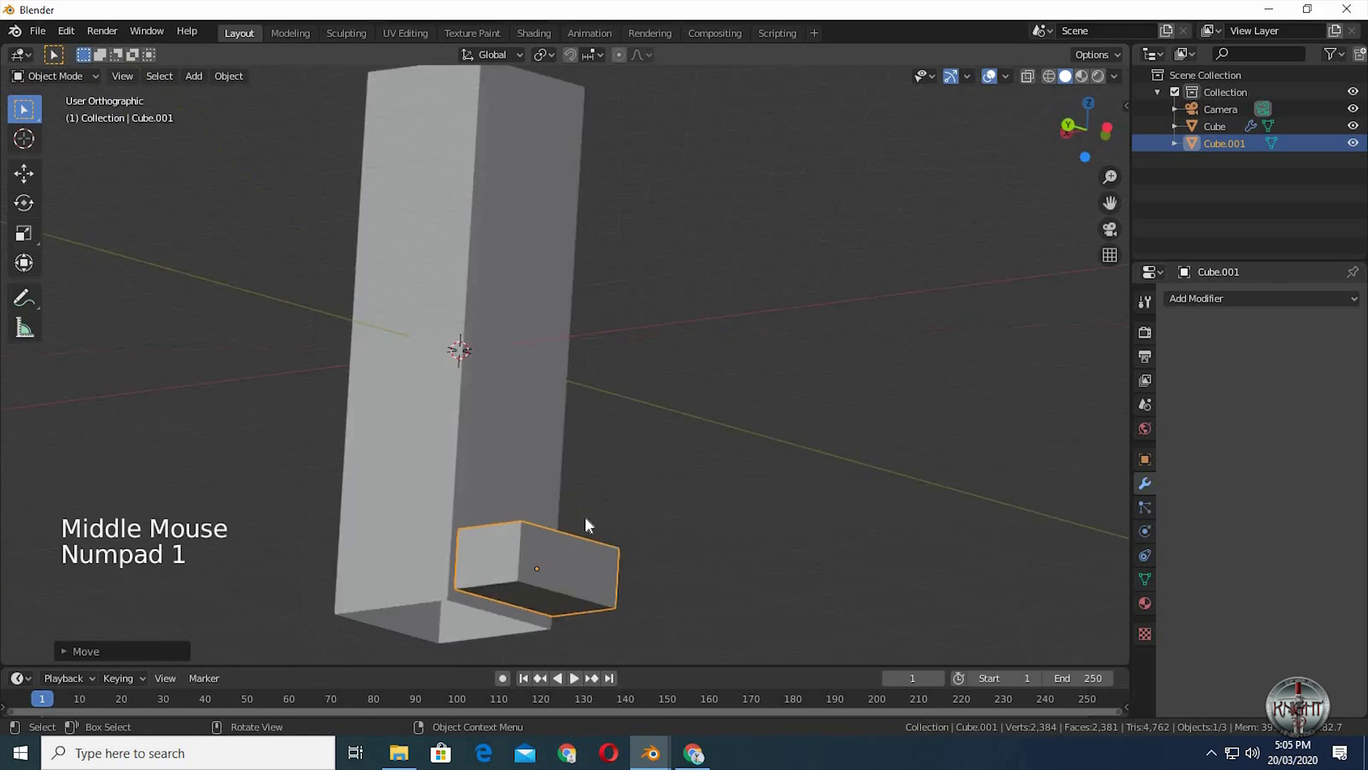
left_click(1047, 76)
left_click(1047, 76)
scroll(571, 474, "up", 3)
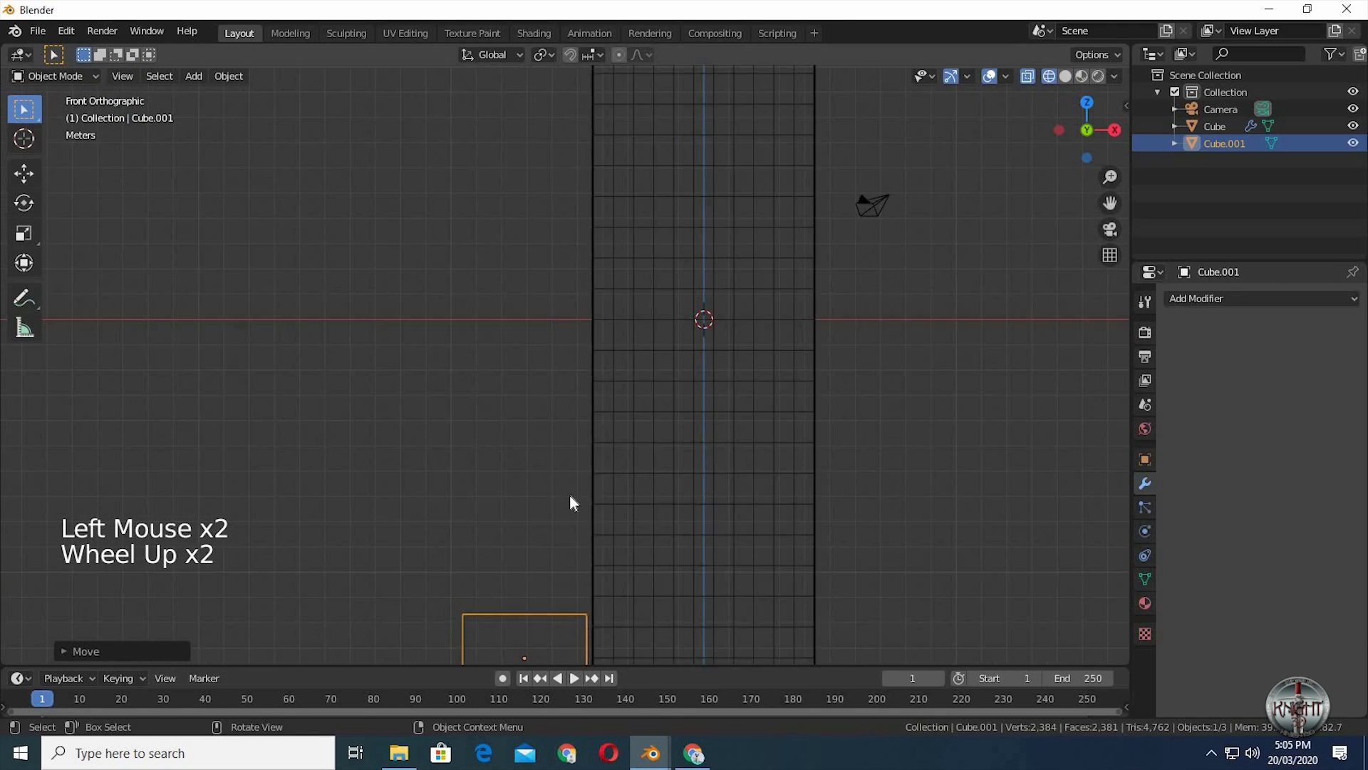
middle_click_drag(525, 336, 499, 378, "shift")
scroll(476, 516, "up", 1)
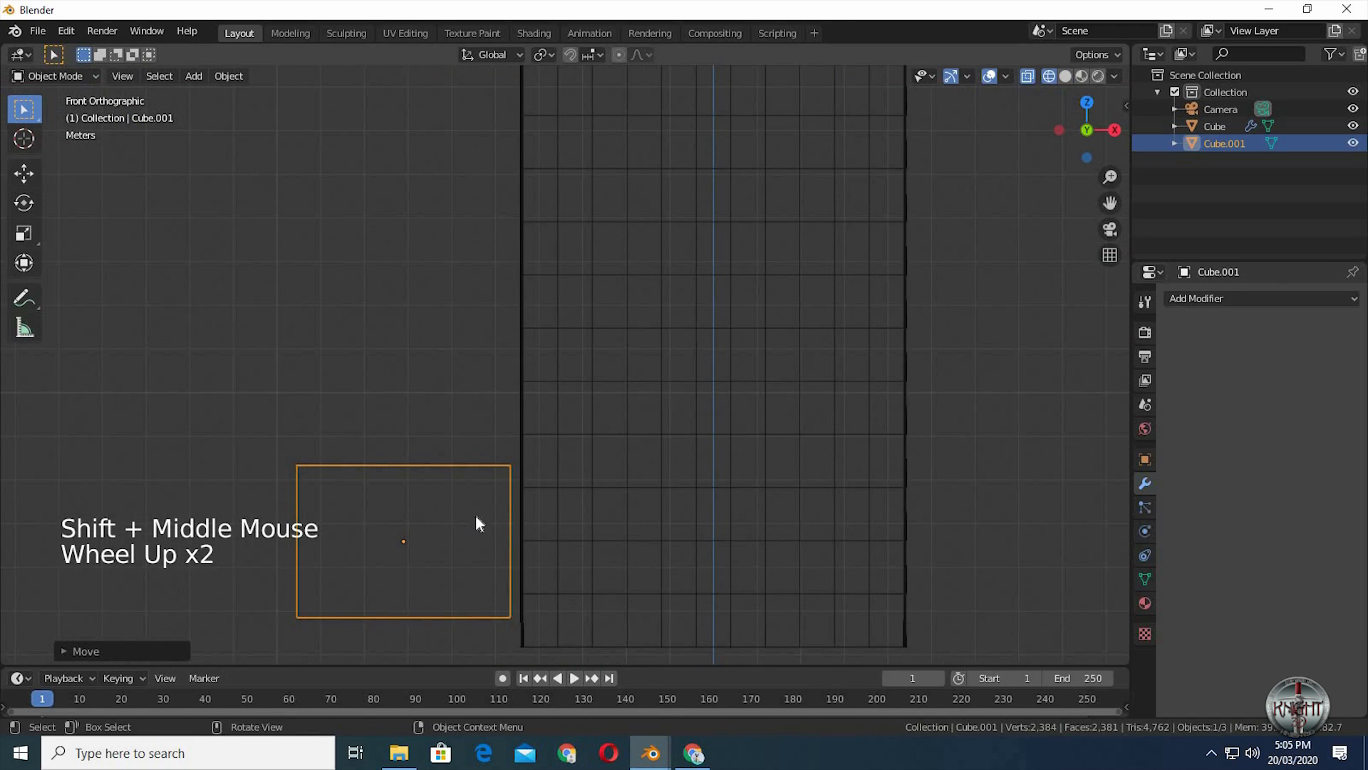
key("g")
key("z")
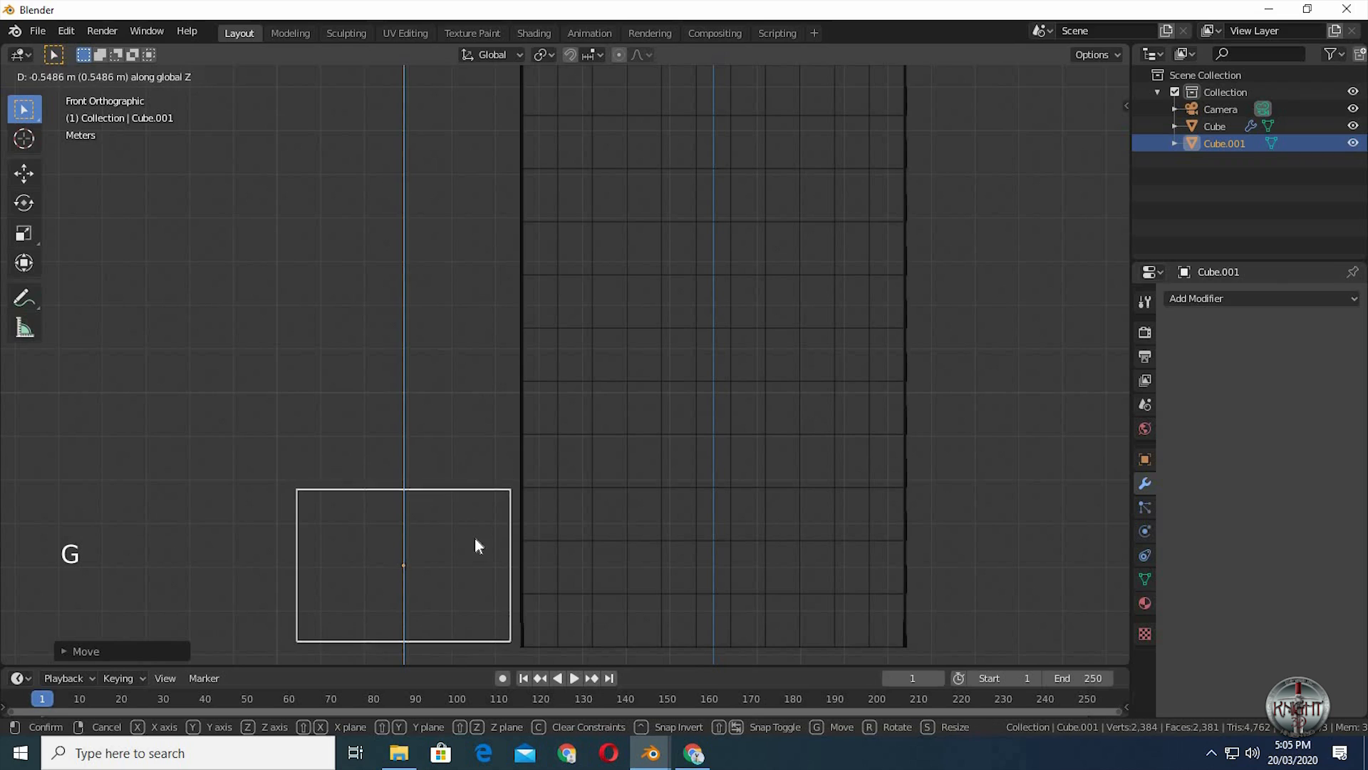
left_click(476, 542)
- Move the box about 0.22 m along X until its open side meets the shaft's wall, and restore solid shading
key("g")
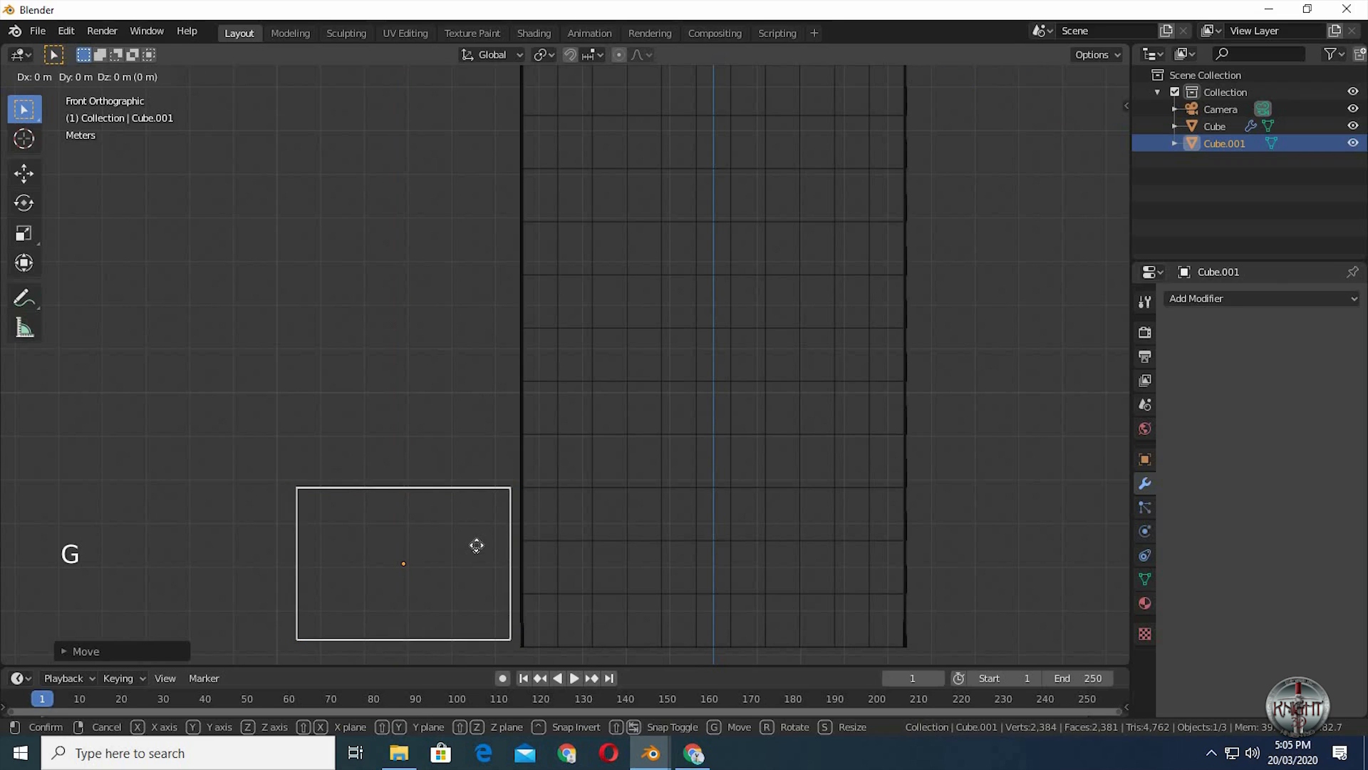
key("x")
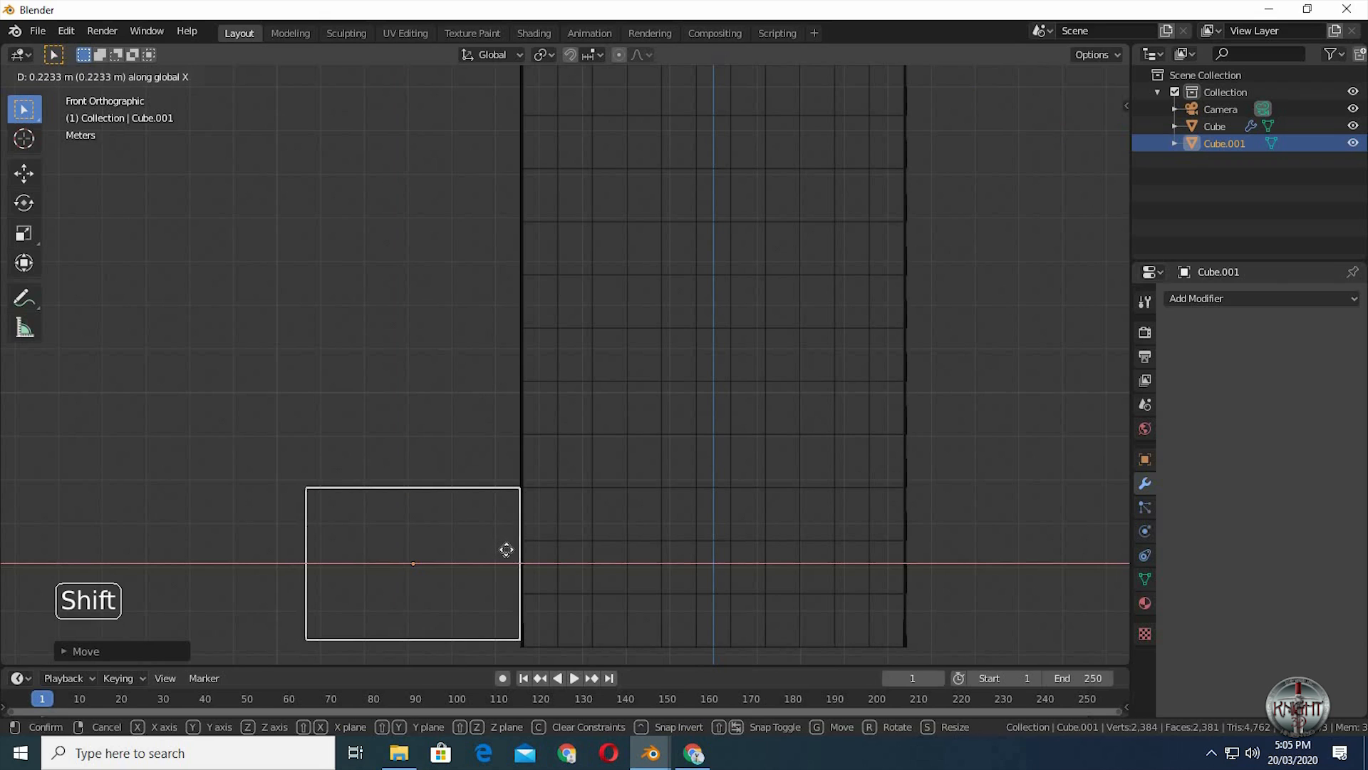
left_click(512, 483)
middle_click_drag(479, 415, 486, 427)
scroll(857, 360, "down", 5)
middle_click_drag(1026, 117, 1050, 79)
left_click(1065, 76)
mouse_move(815, 361)
middle_mouse_down()
mouse_move(781, 373)
mouse_move(867, 214)
mouse_move(1009, 84)
middle_mouse_up()
left_click(1028, 77)
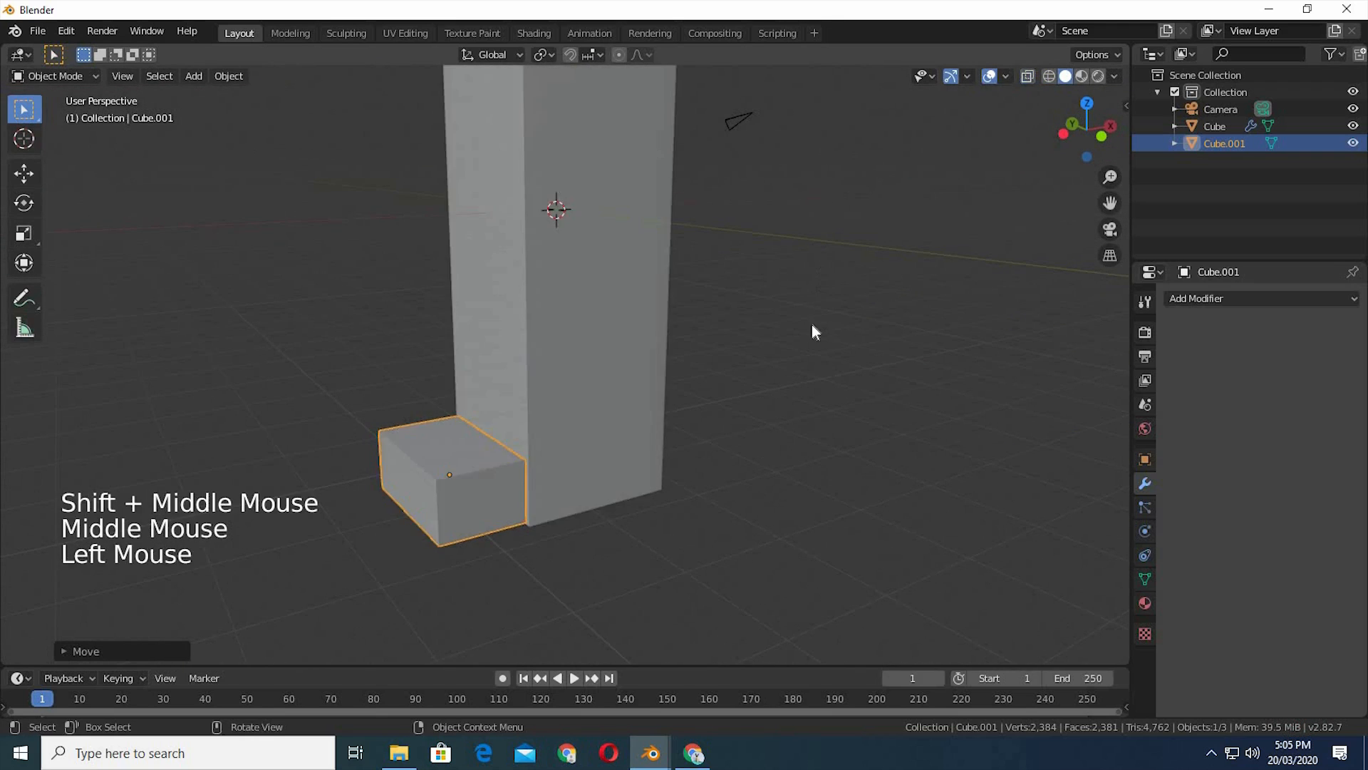
- Add an Empty at the world origin, in the centre of the shaft
middle_click_drag(495, 445, 496, 498, "shift")
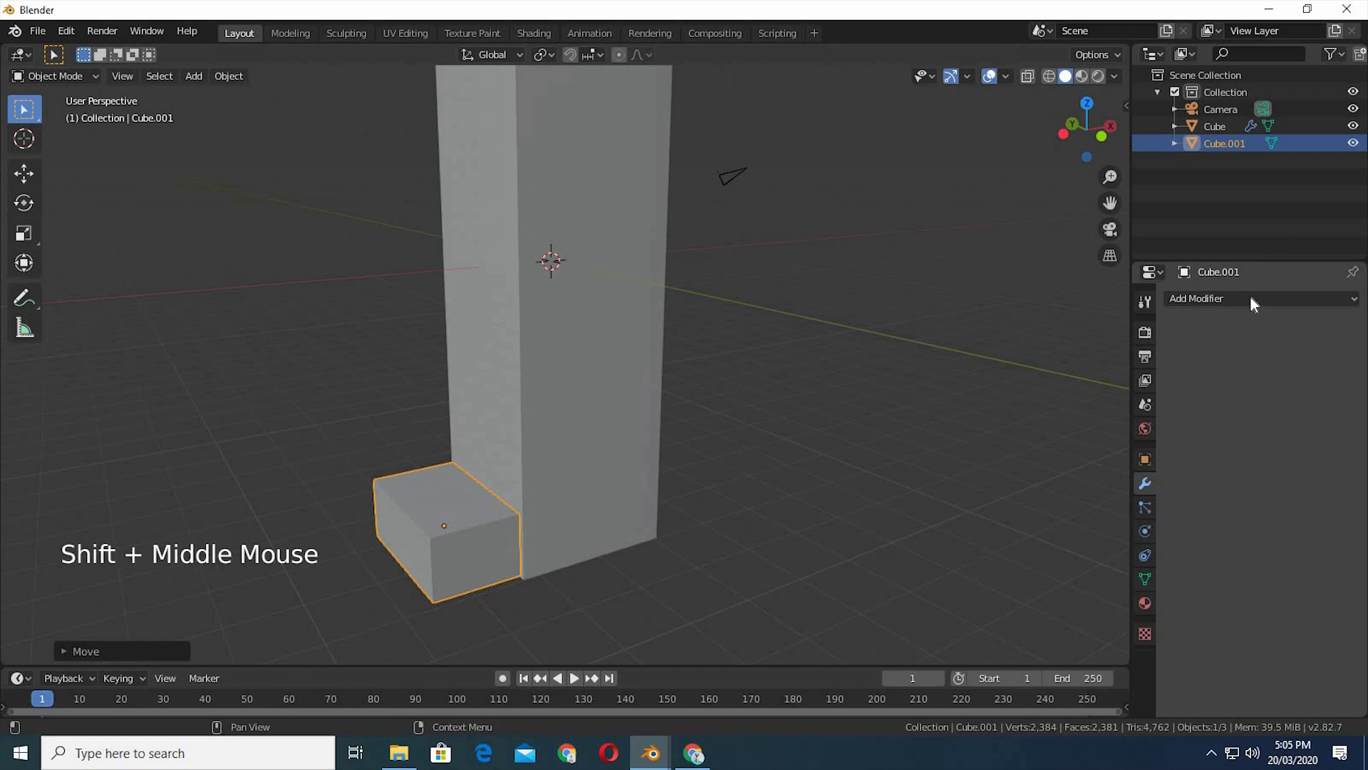
middle_click_drag(758, 293, 798, 317)
key("shift+a")
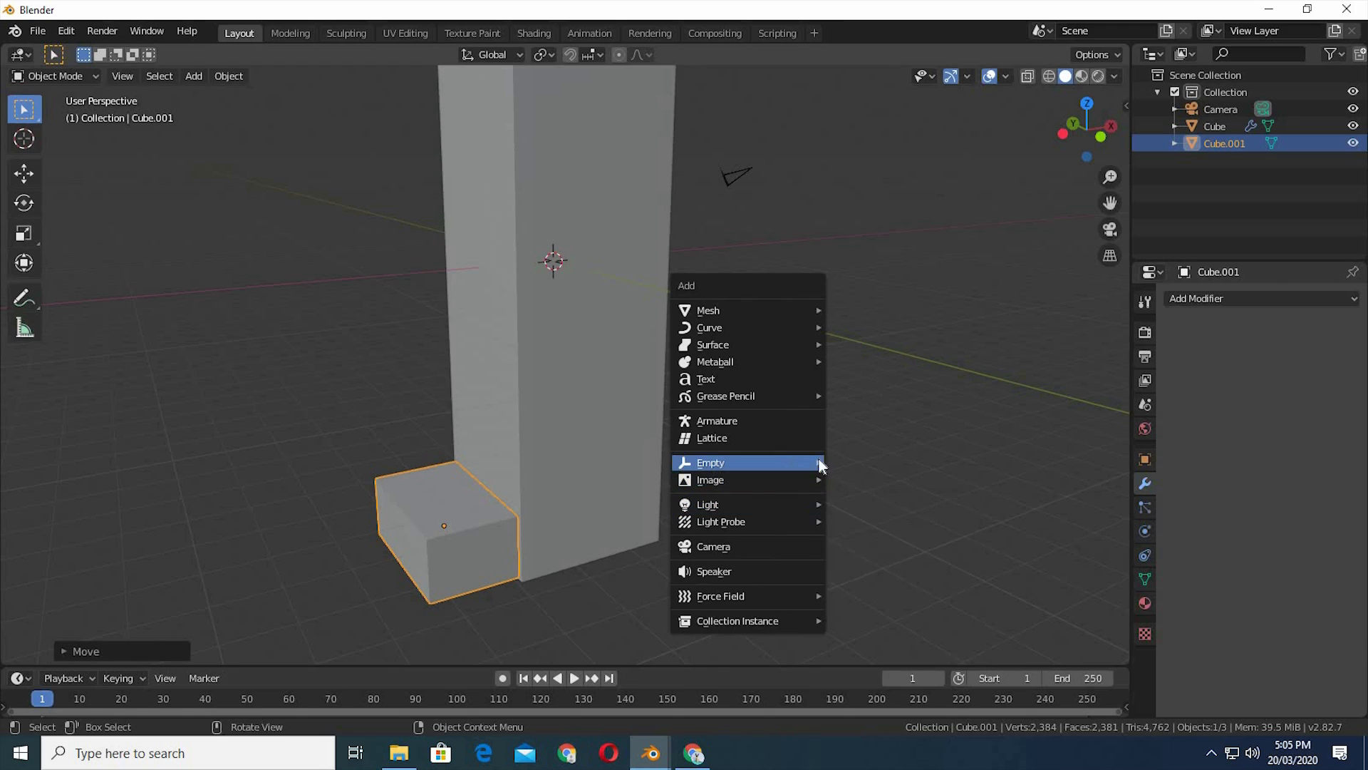
mouse_move(793, 463)
left_click(876, 461)
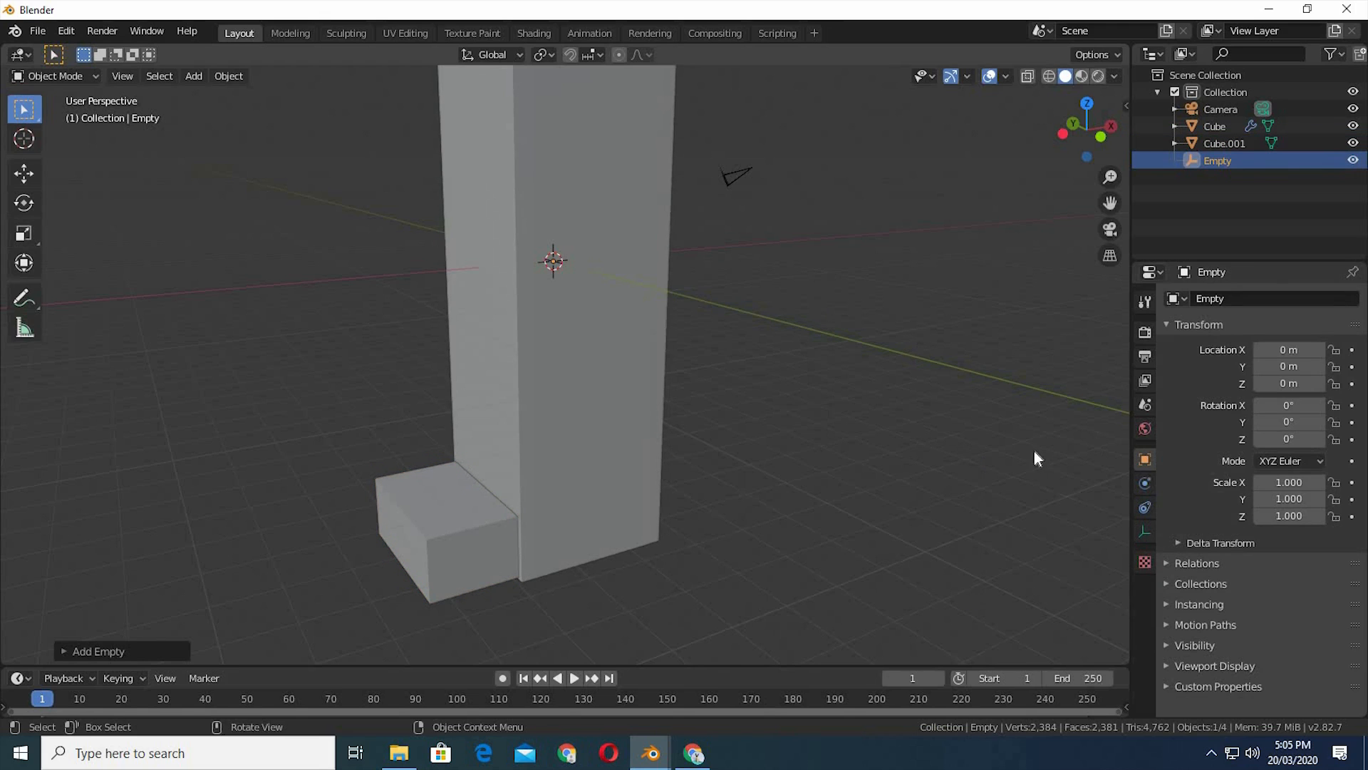
- Add a Mirror modifier to the small box at the shaft's base
middle_click_drag(1012, 456, 562, 510)
left_click(449, 513)
left_click(1145, 483)
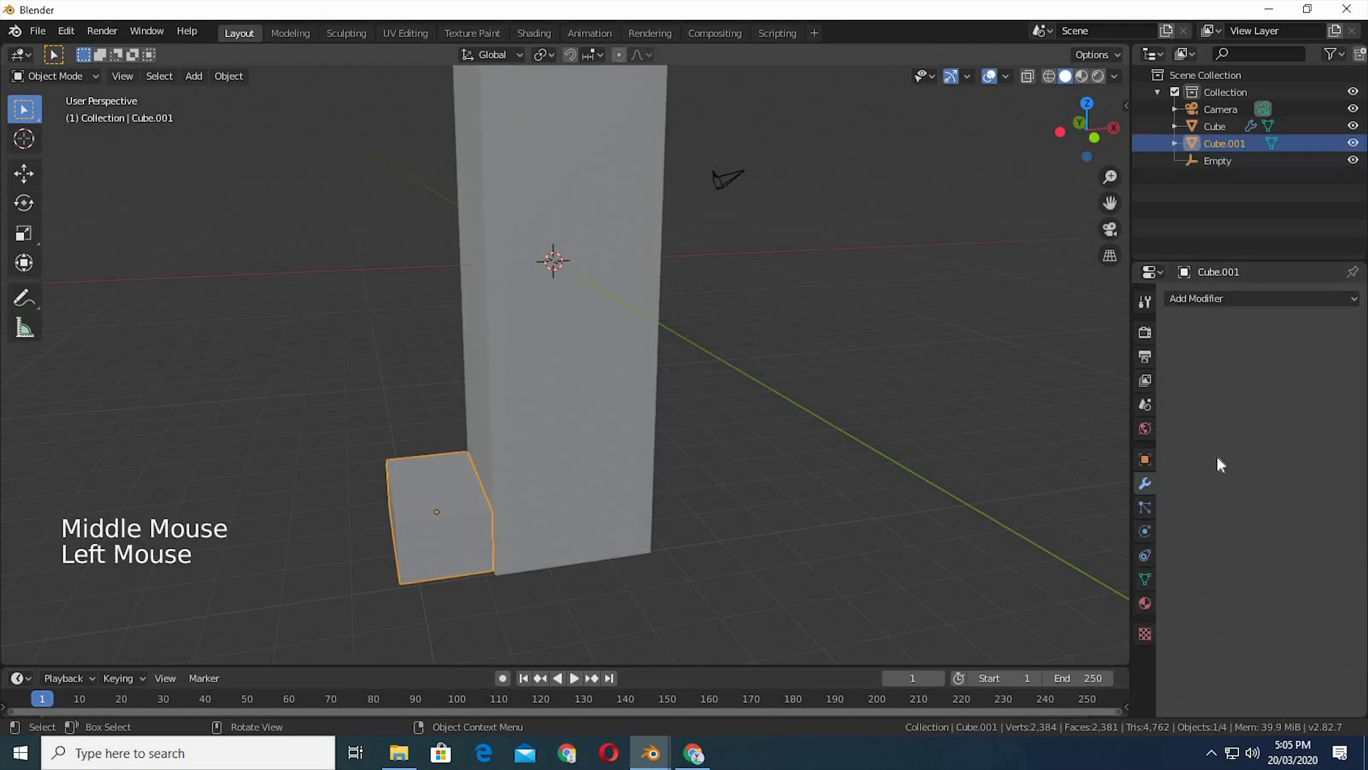
left_click(1246, 299)
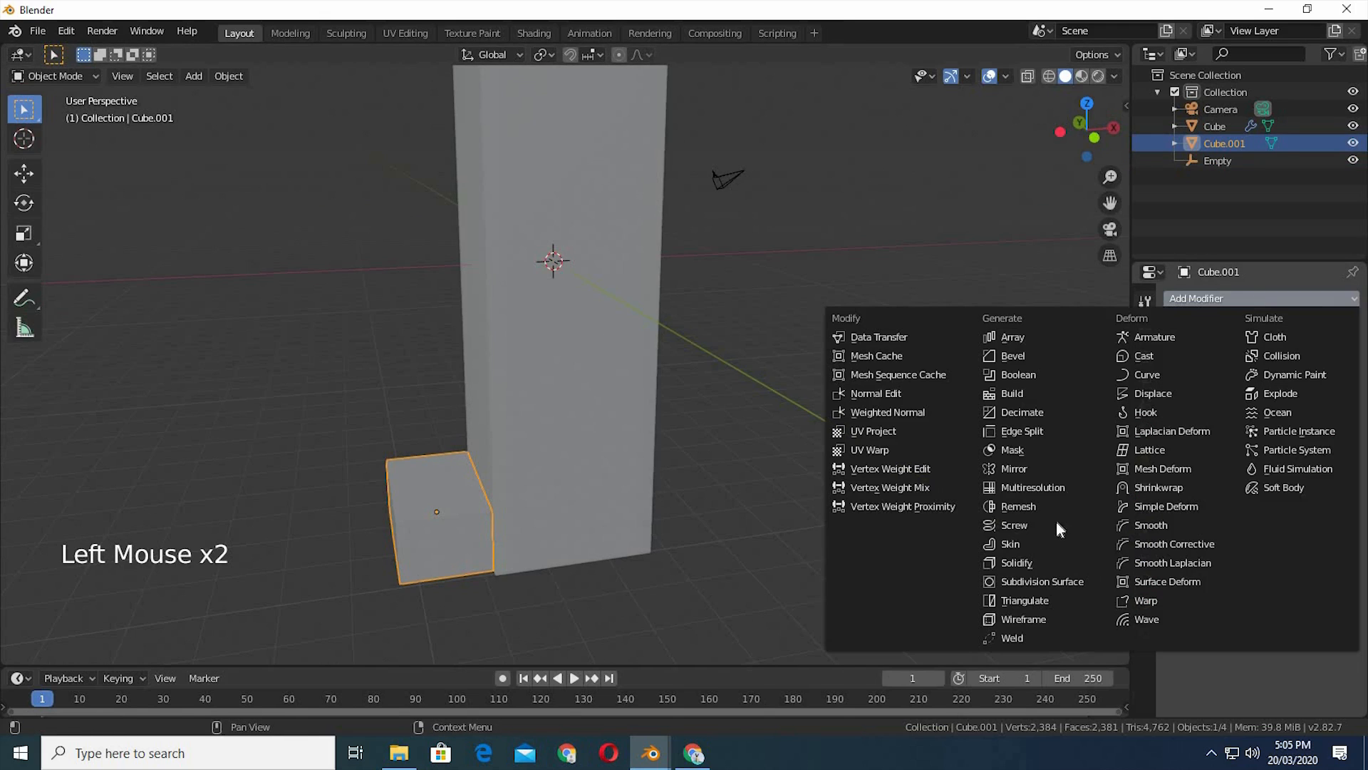
left_click(1016, 469)
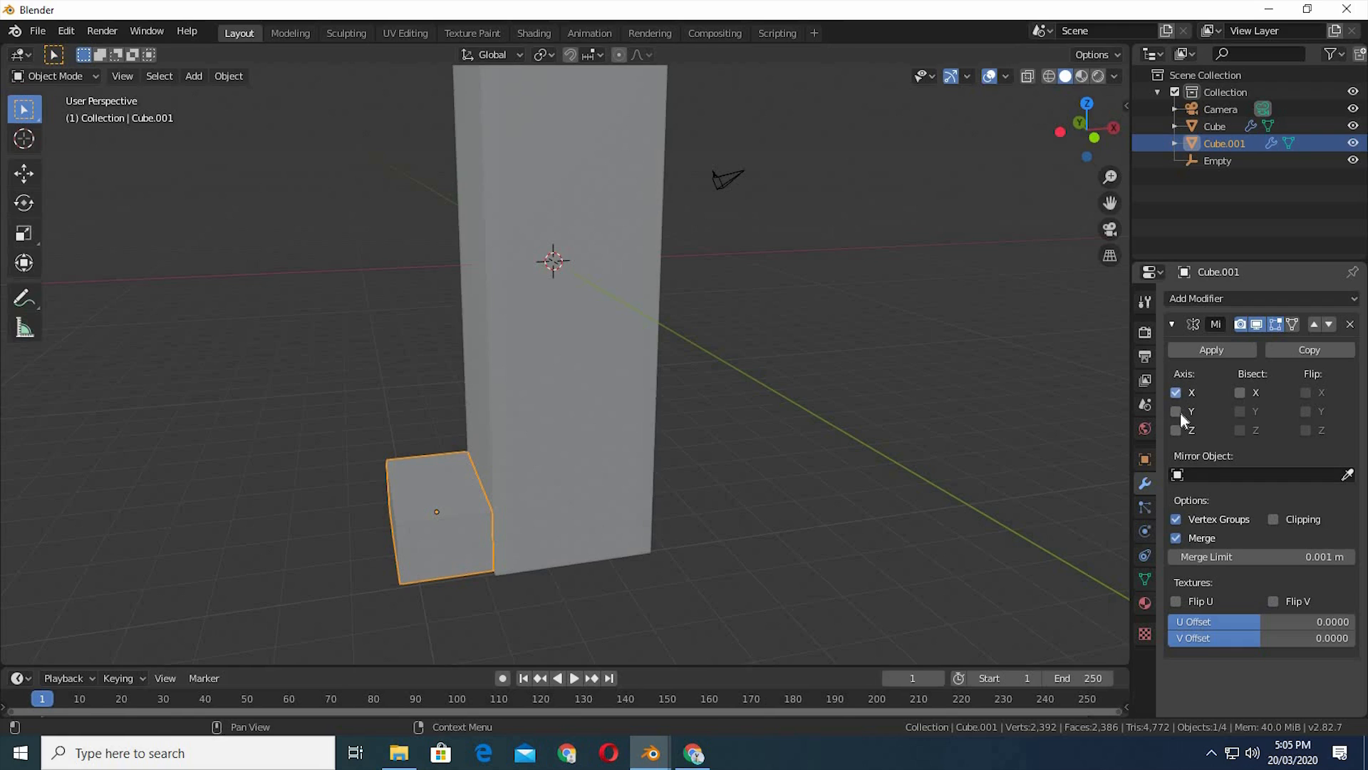
- Mirror the box across the X axis only, using the Empty as the mirror object
left_click(1176, 393)
left_click(1176, 412)
left_click(1194, 475)
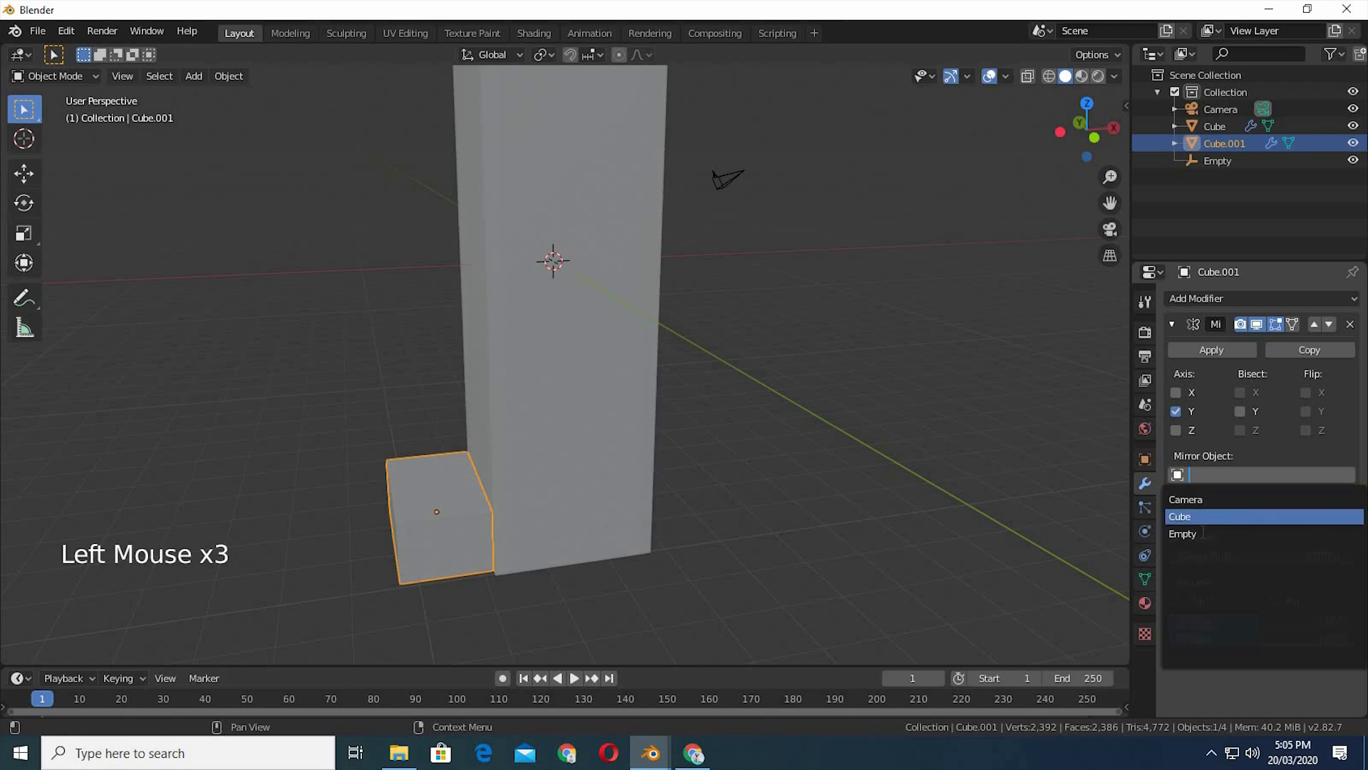
left_click(1183, 533)
middle_click_drag(836, 407, 1190, 395)
left_click(1175, 393)
left_click(1173, 416)
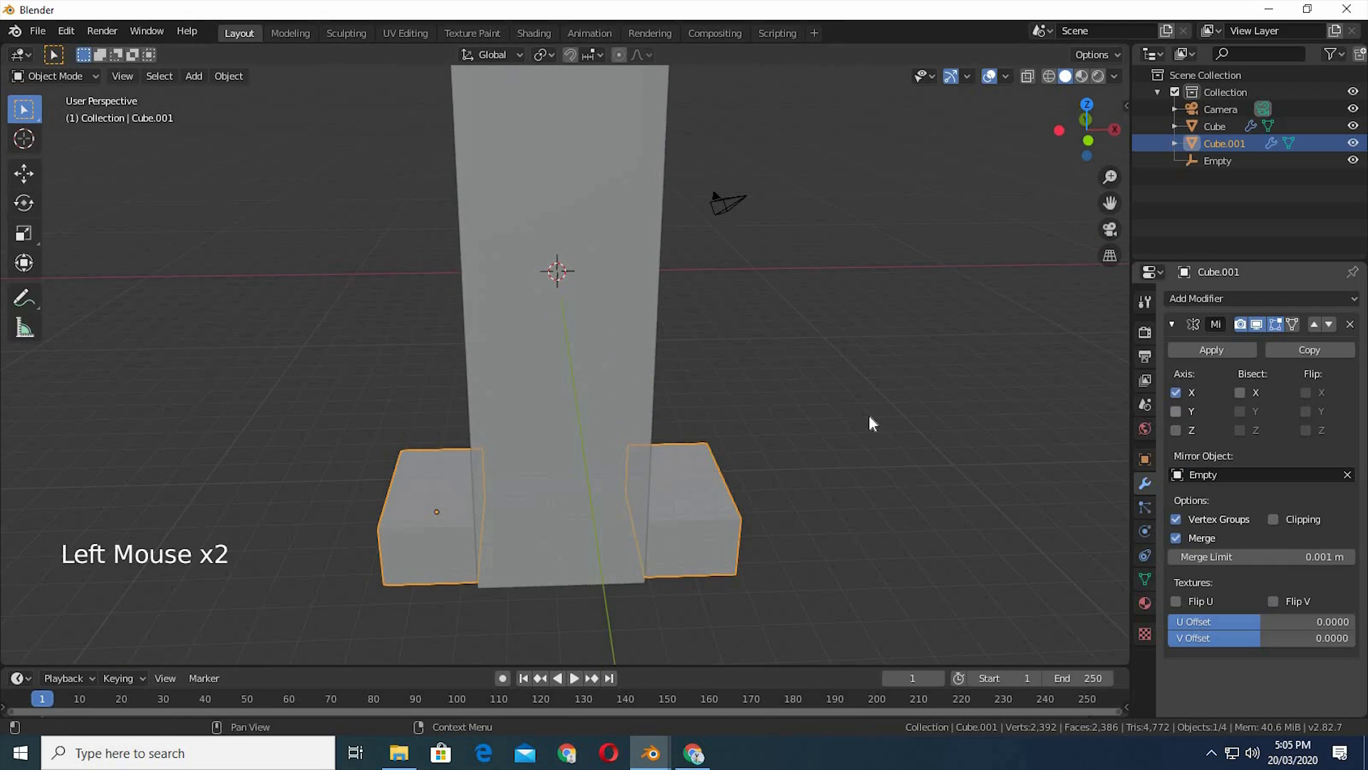
middle_click_drag(933, 363, 447, 504)
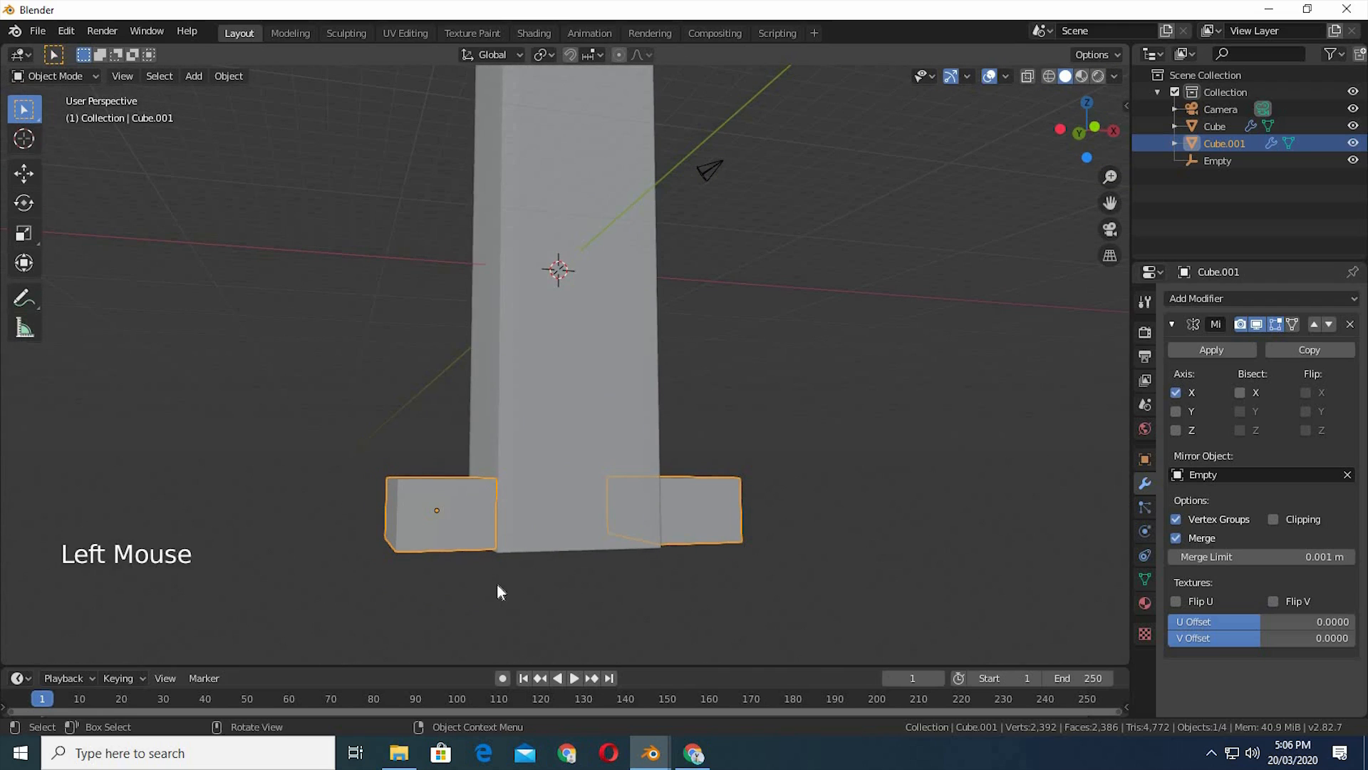
- Scale the mirrored boxes down slightly and move them along Z to line up with the shaft's bottom edge
scroll(520, 469, "down", 2)
middle_click_drag(520, 469, 524, 524)
scroll(497, 426, "up", 1)
key("s")
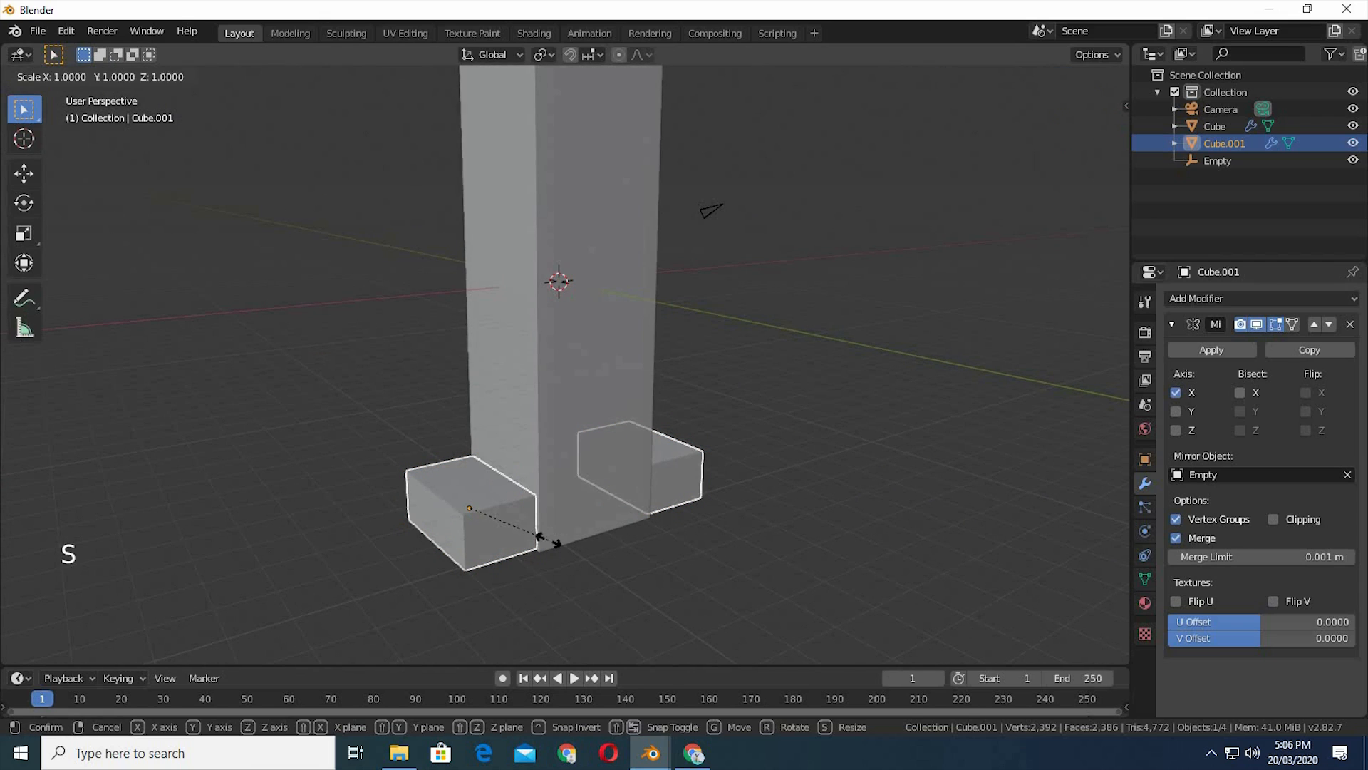
left_click(548, 528)
middle_click_drag(525, 483, 559, 553)
key("g")
key("z")
left_click(511, 516)
- Apply the Mirror modifier and set the transform pivot point to 3D Cursor
left_click(1210, 349)
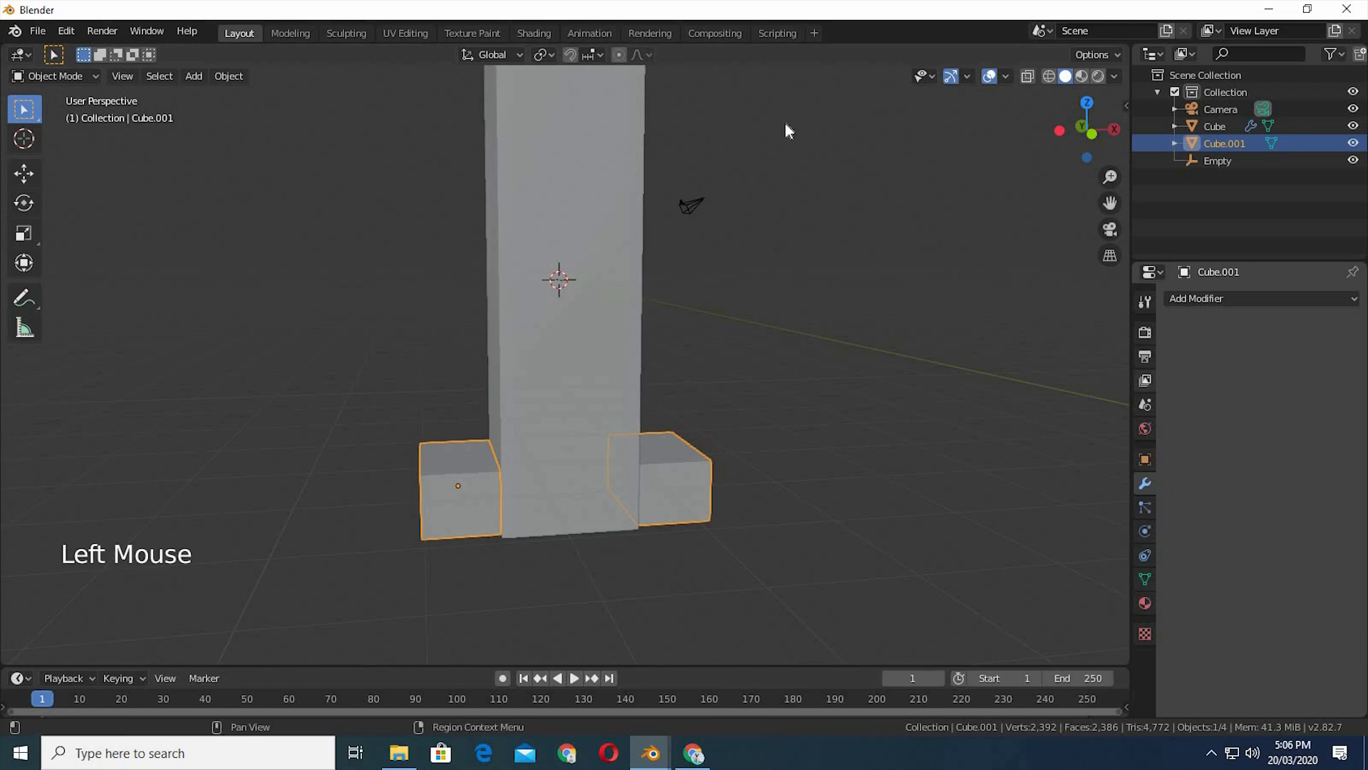
left_click(548, 57)
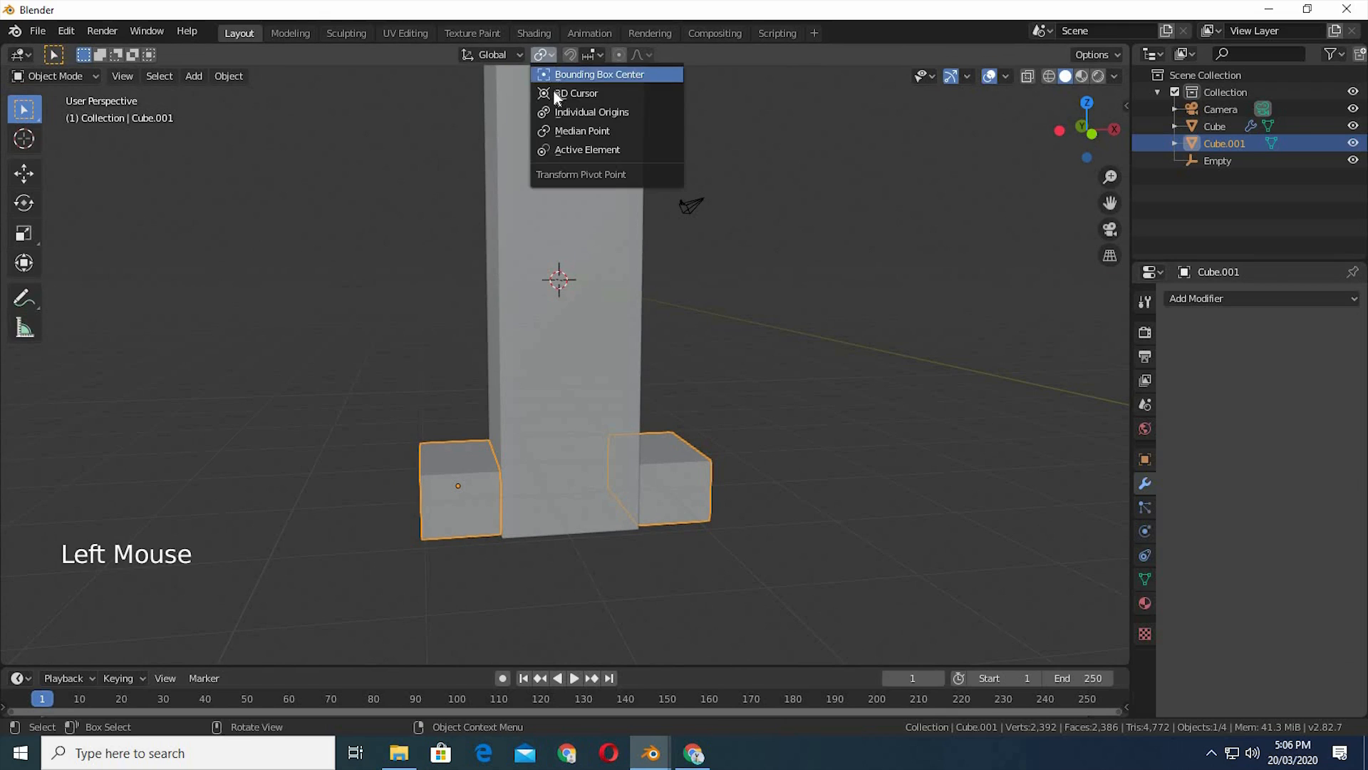
left_click(562, 92)
middle_click_drag(438, 501, 459, 486)
left_click(515, 568)
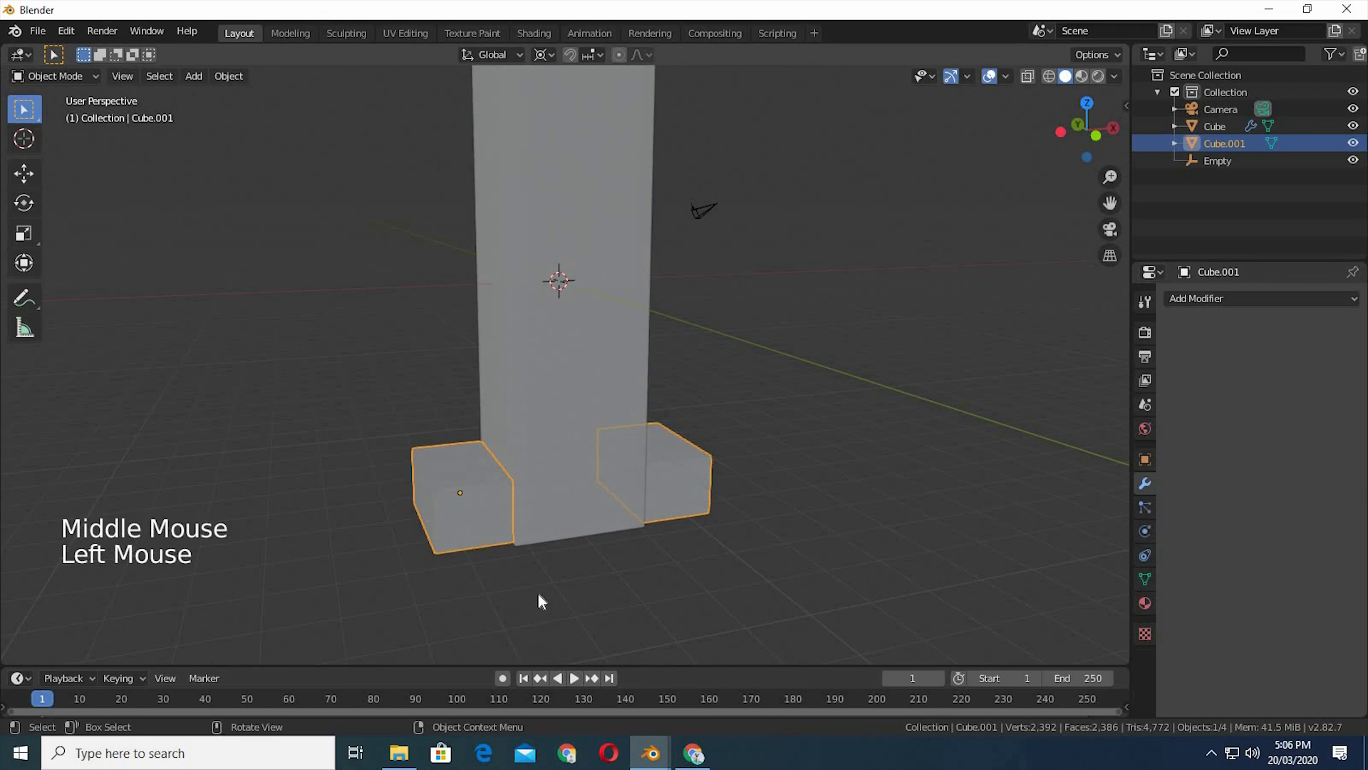
- Make a linked duplicate of the box pair and rotate it 90° about Z around the 3D cursor
key("alt+d")
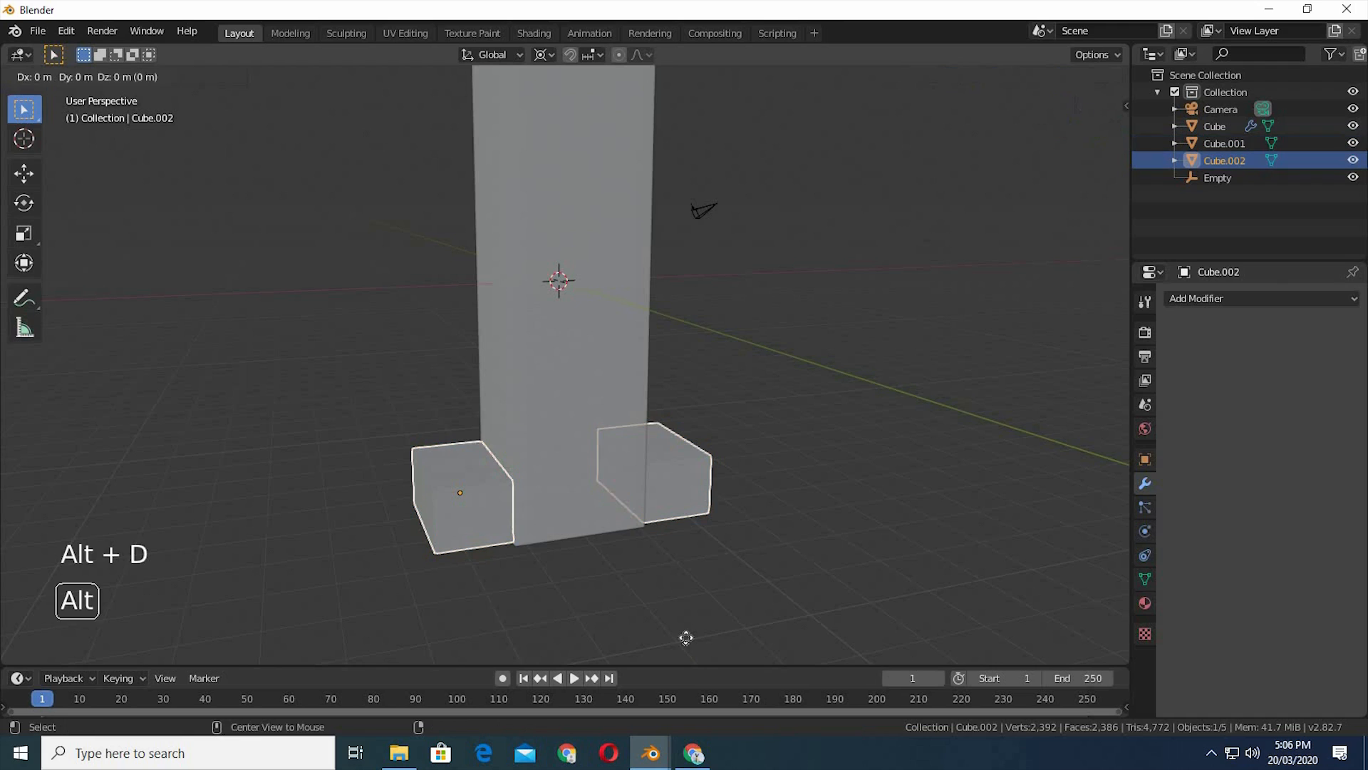
left_click(685, 635)
type("r")
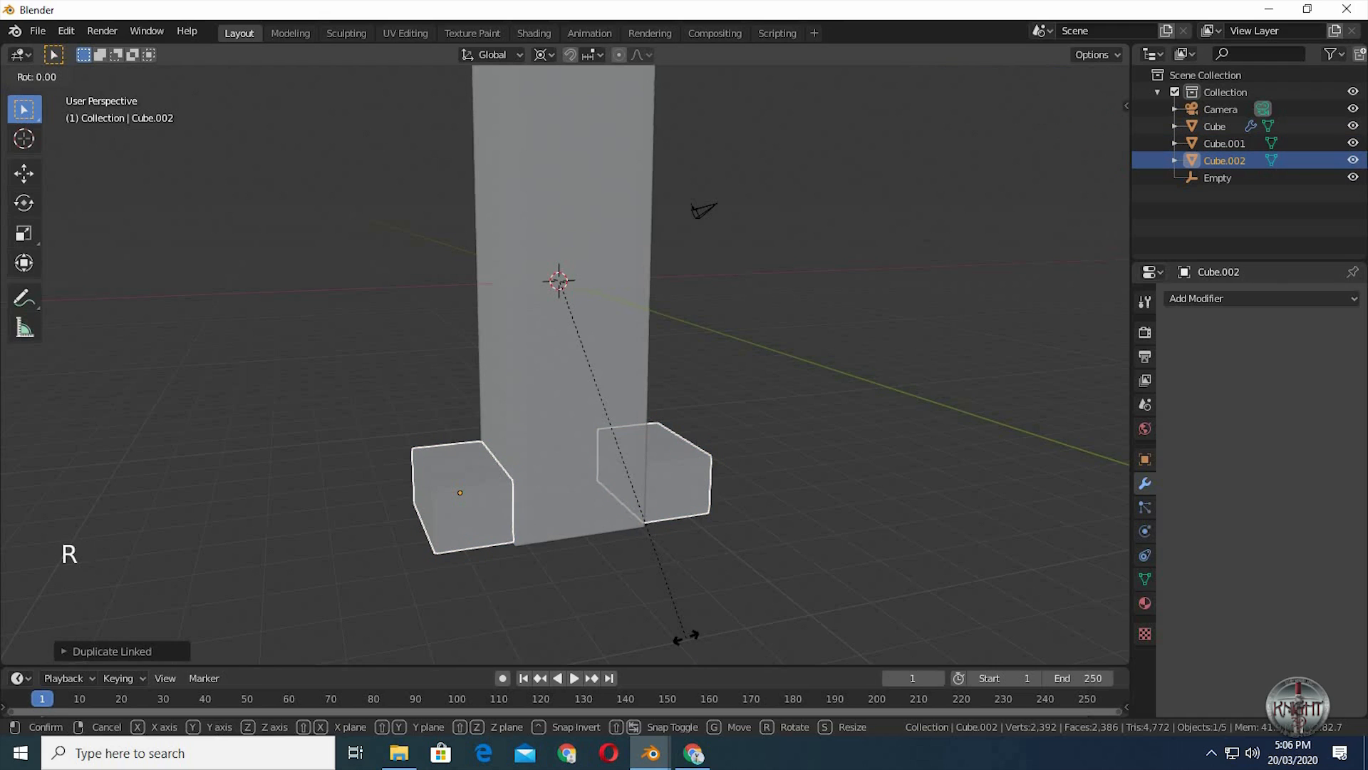
type("z90")
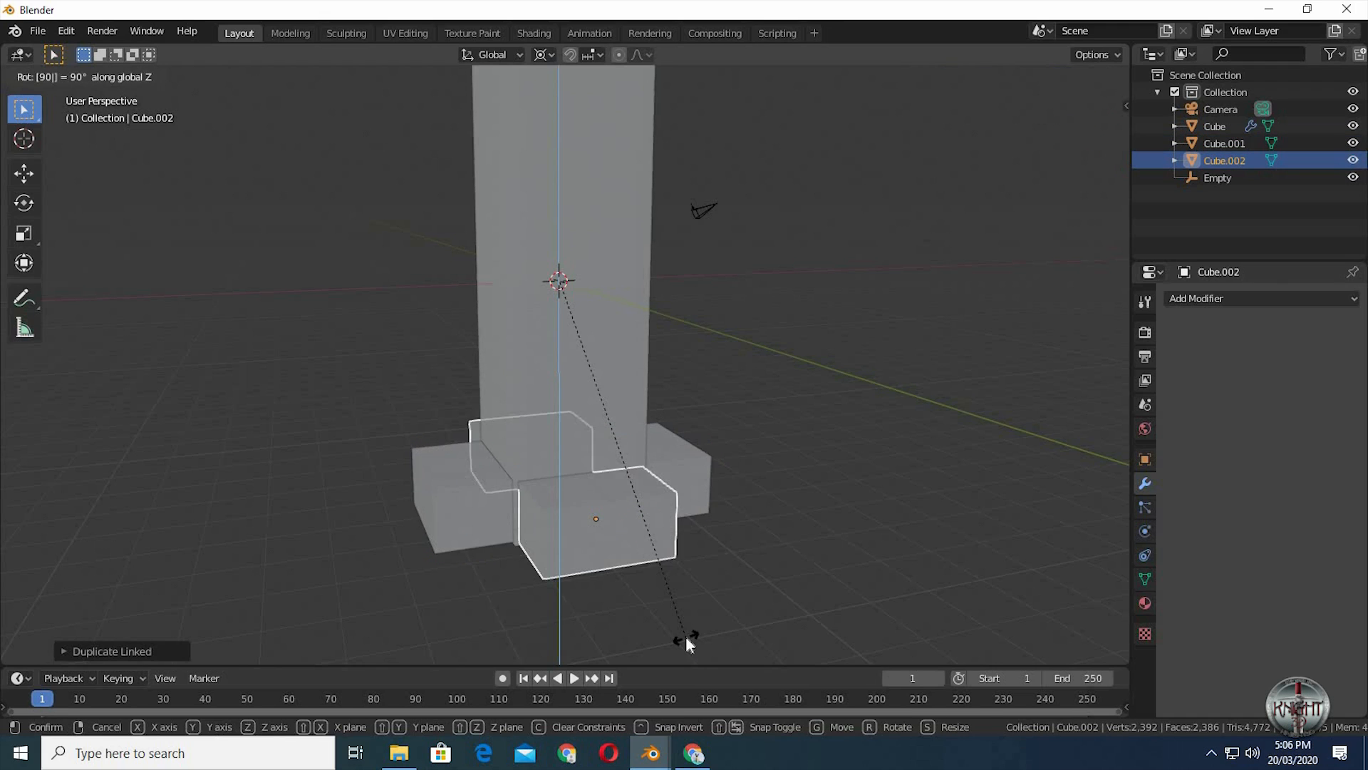
key("Return")
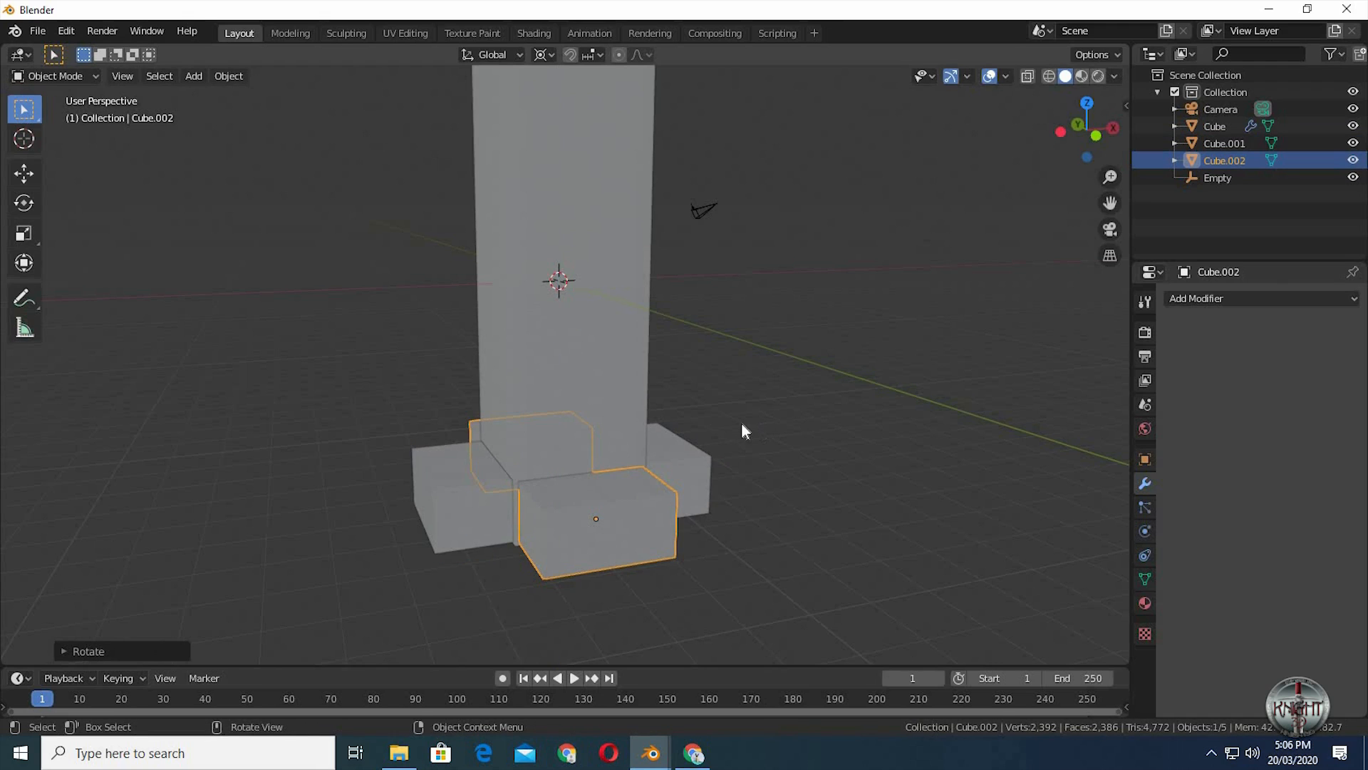
- Add an Array modifier to the duplicated boxes, using a constant Z offset of about 2.69 m instead of the relative offset
middle_click_drag(742, 431, 672, 431, "shift")
left_click(1241, 301)
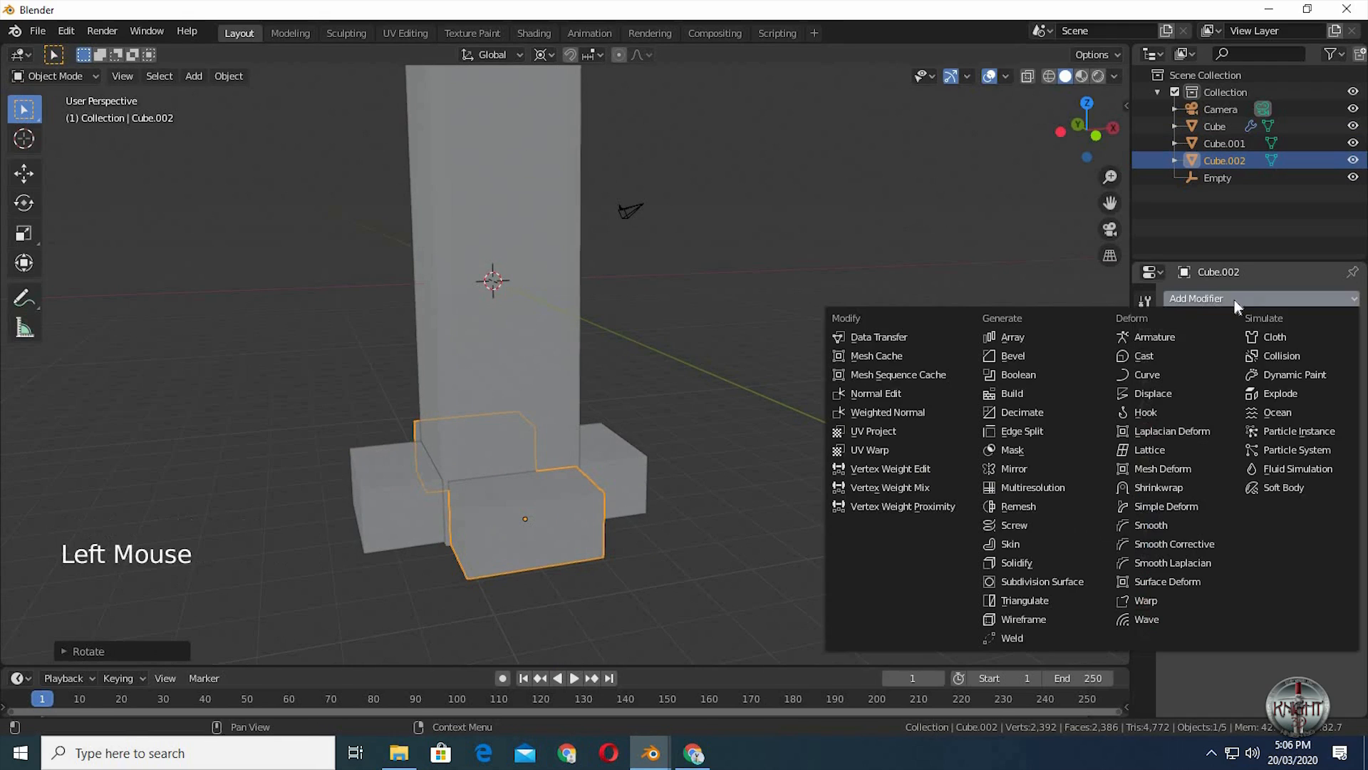
left_click(1029, 338)
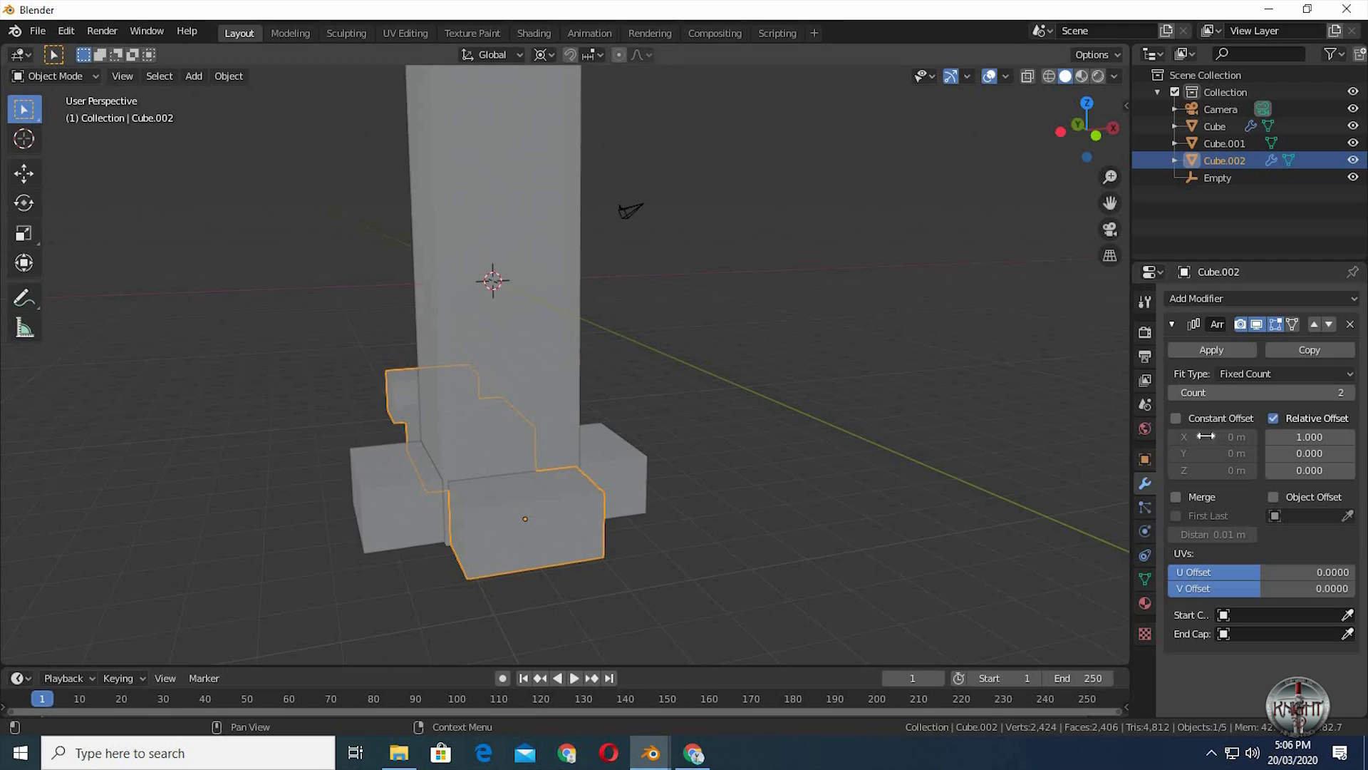
left_click(1176, 418)
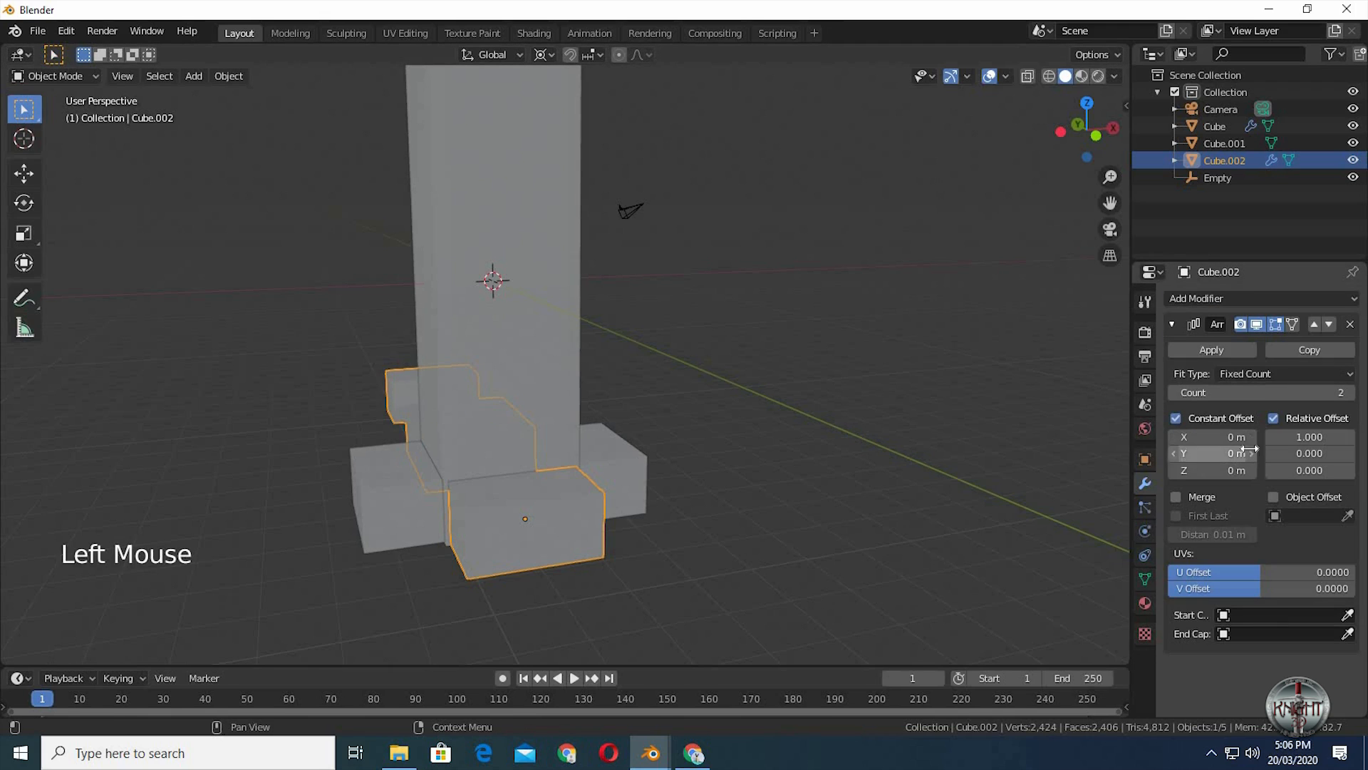
left_click(1273, 418)
mouse_move(1215, 470)
left_mouse_down()
mouse_move(1265, 470)
mouse_move(1240, 471)
left_mouse_up()
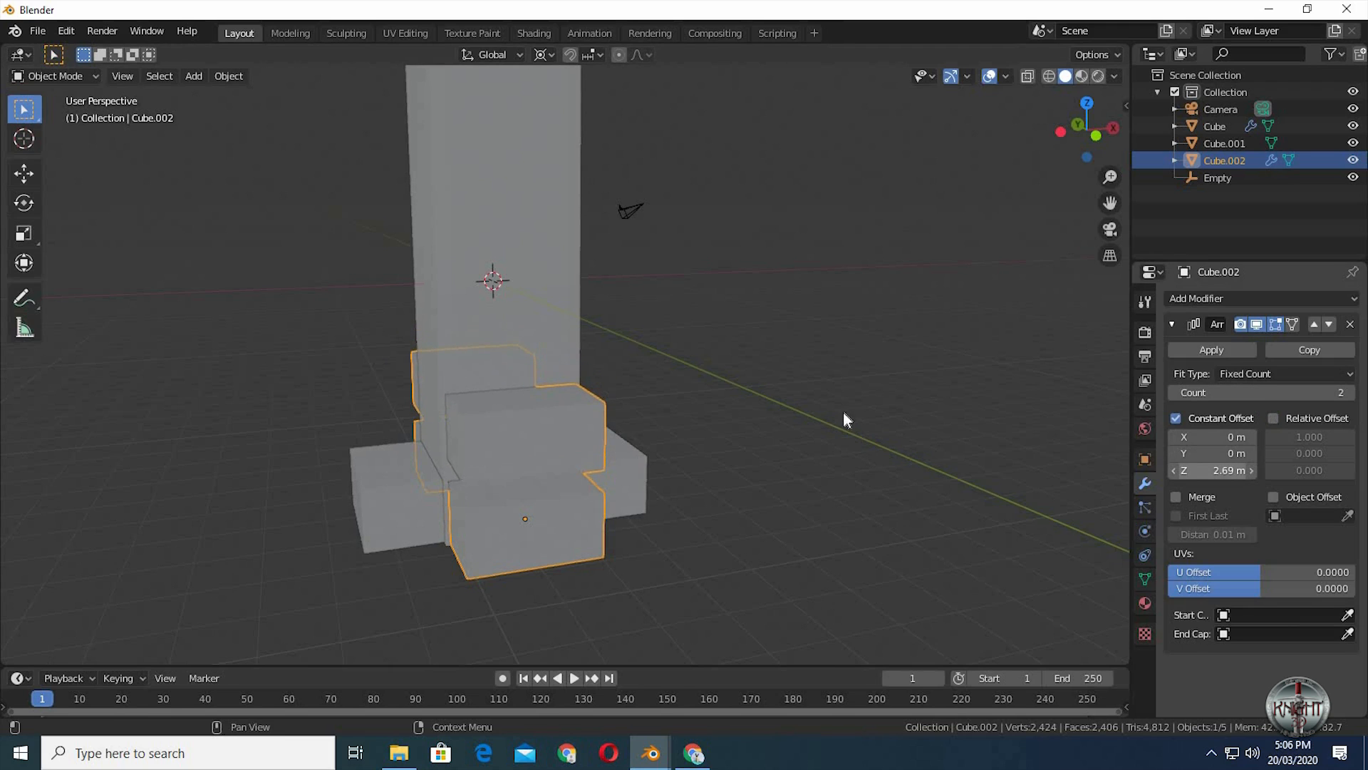
- Set the array's count to 5 and its constant Z offset to 2.75 m
middle_click_drag(874, 375, 965, 464)
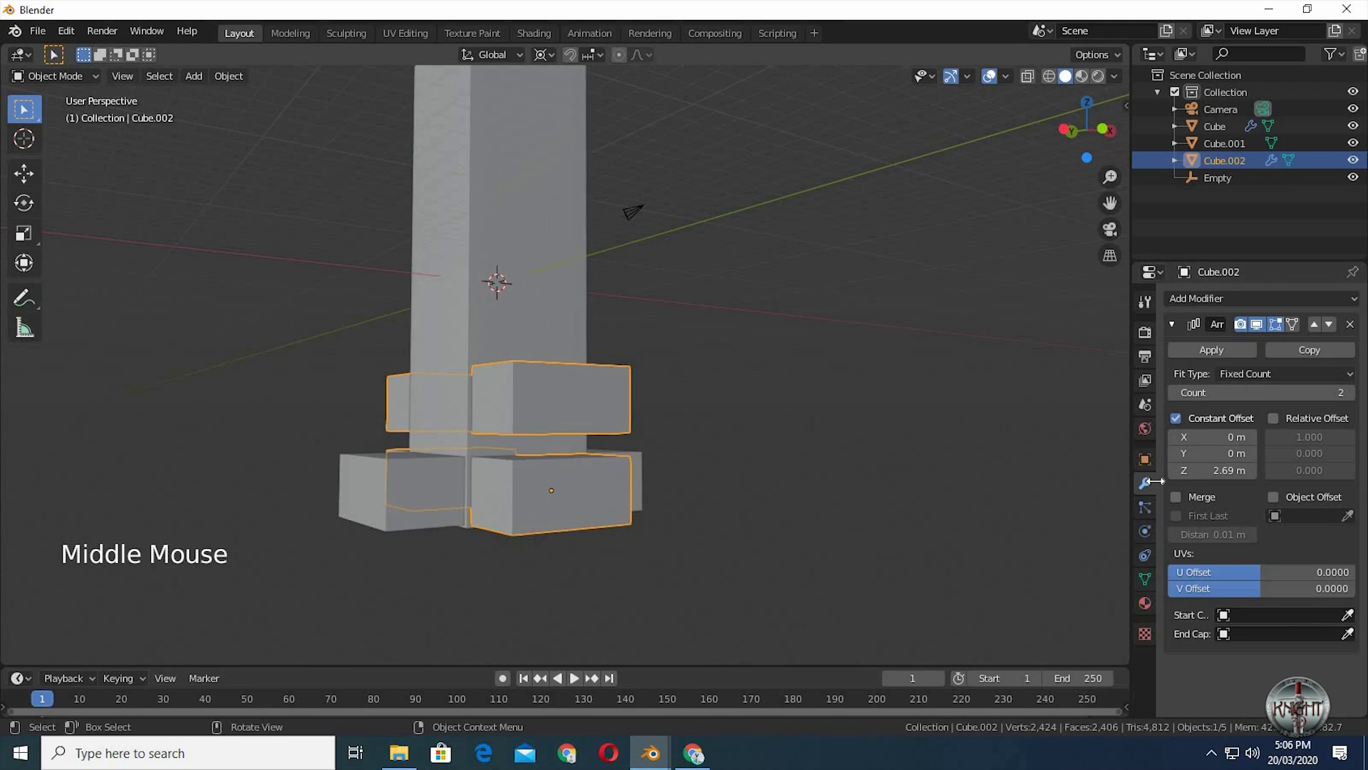
left_click(1347, 392)
left_click(1347, 392)
left_click(1348, 392)
left_click(1347, 391)
scroll(785, 345, "down", 1)
middle_click_drag(784, 345, 1276, 412)
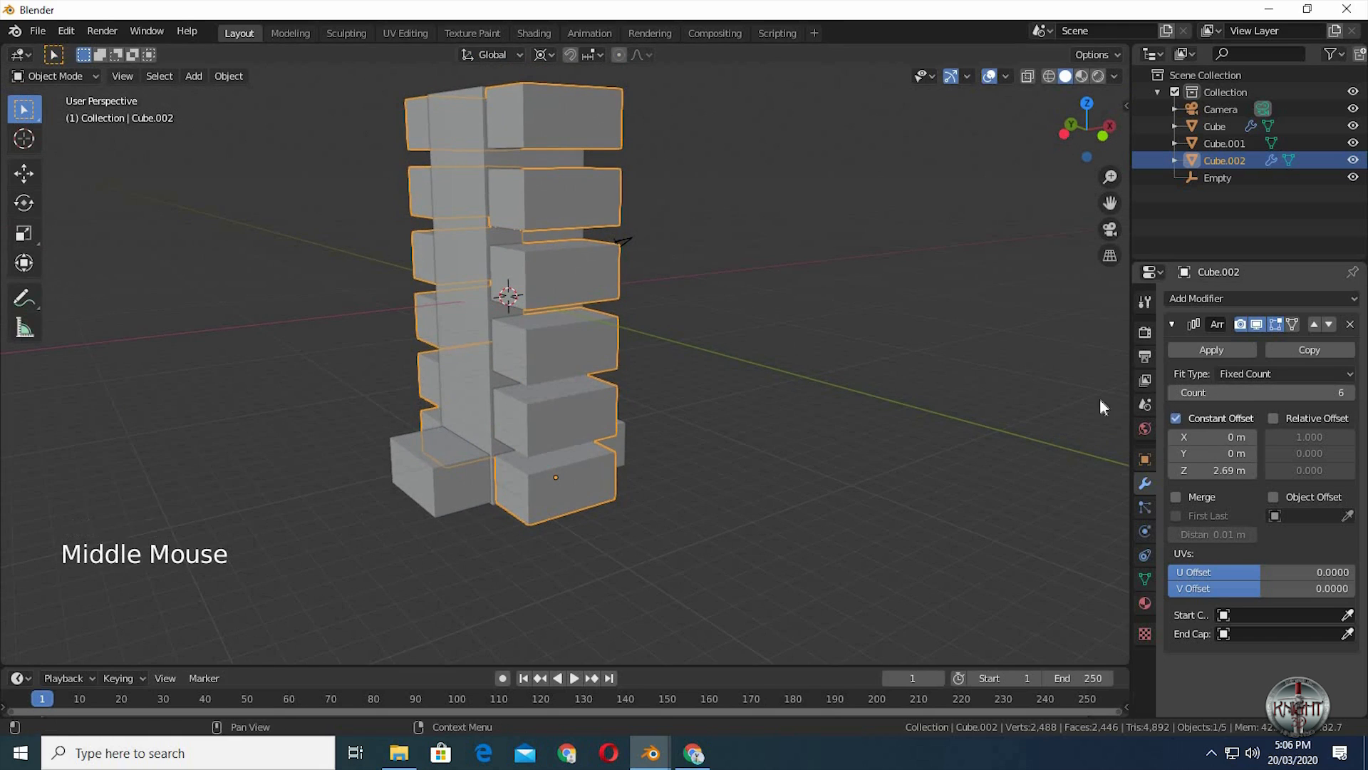
left_click(1173, 393)
middle_click_drag(855, 366, 1255, 502)
left_click_drag(1241, 472, 1250, 473)
middle_click_drag(823, 409, 819, 407)
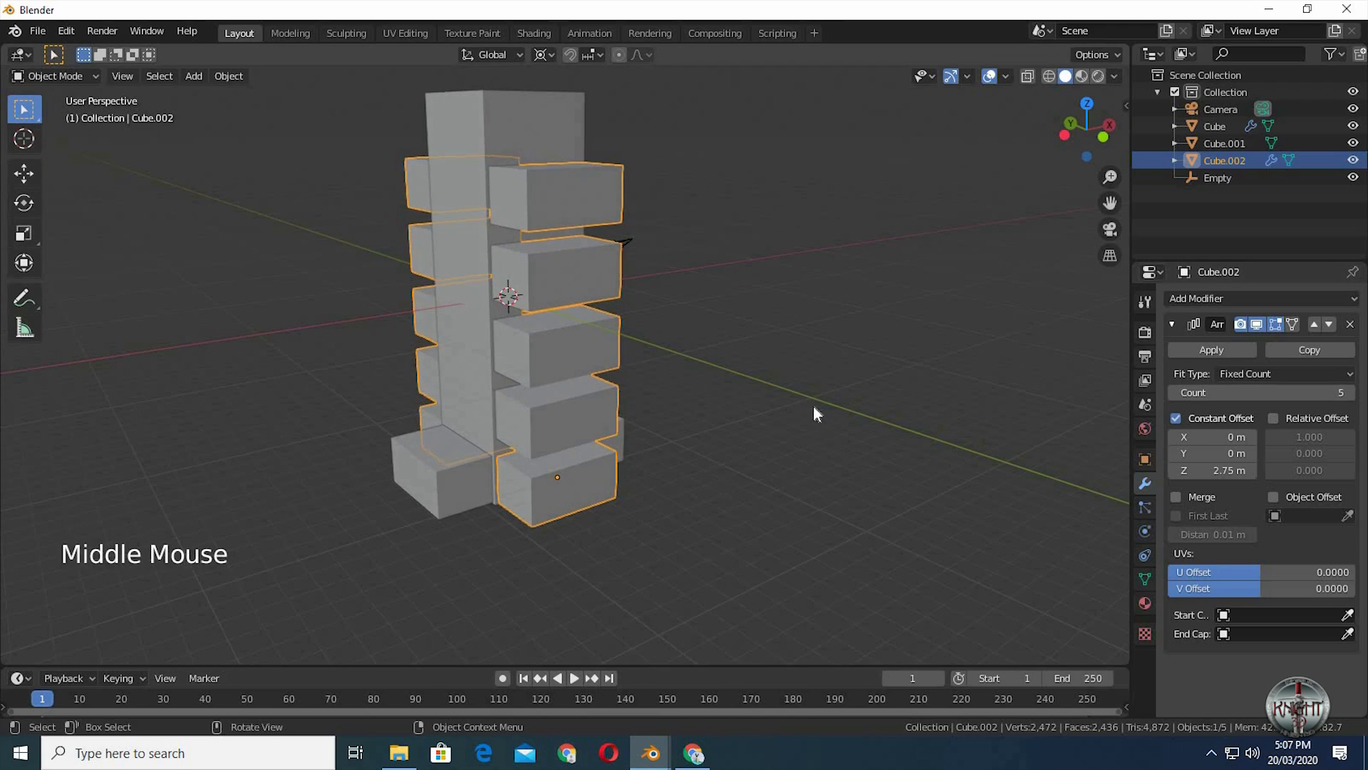
- Link the arrayed boxes' modifiers to the original box pair so it also stacks up the shaft
left_click(686, 483)
left_click(434, 468)
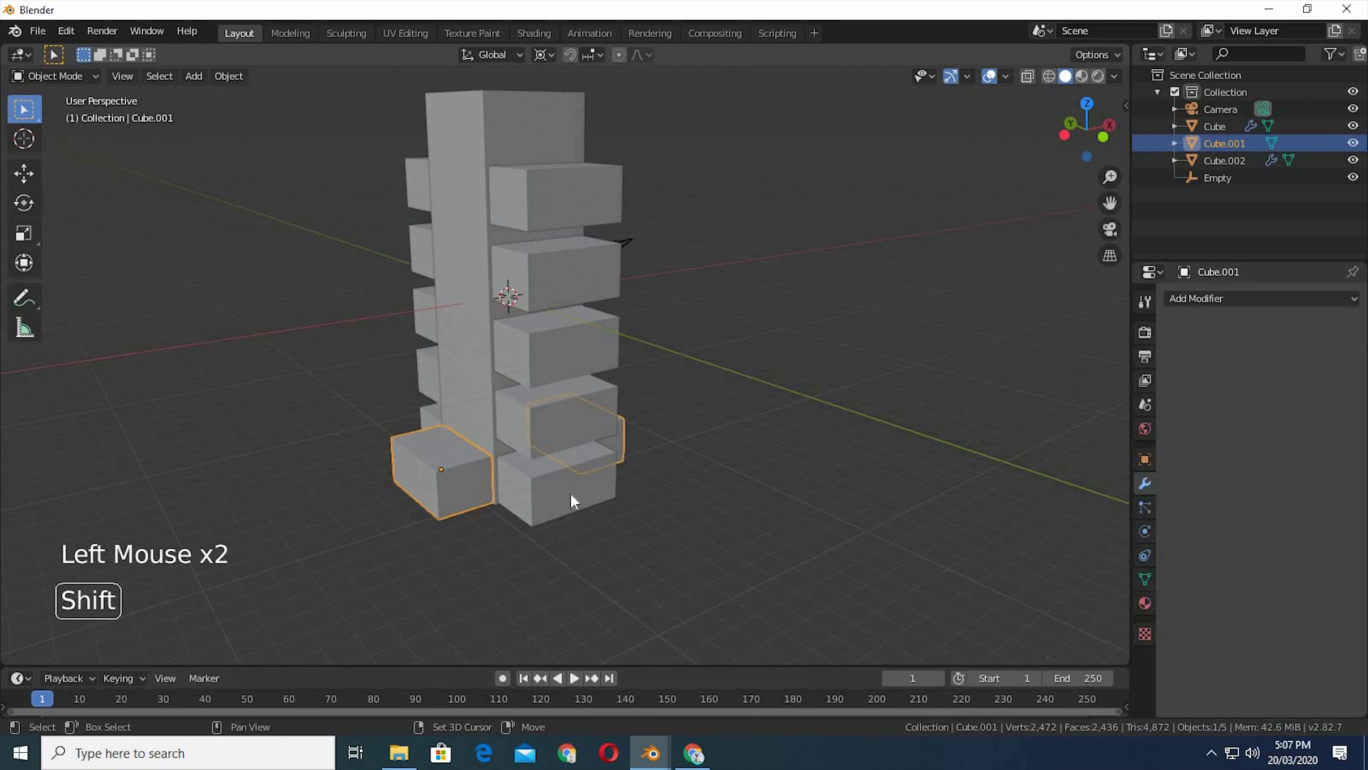
left_click(570, 491, "shift")
key("ctrl+l")
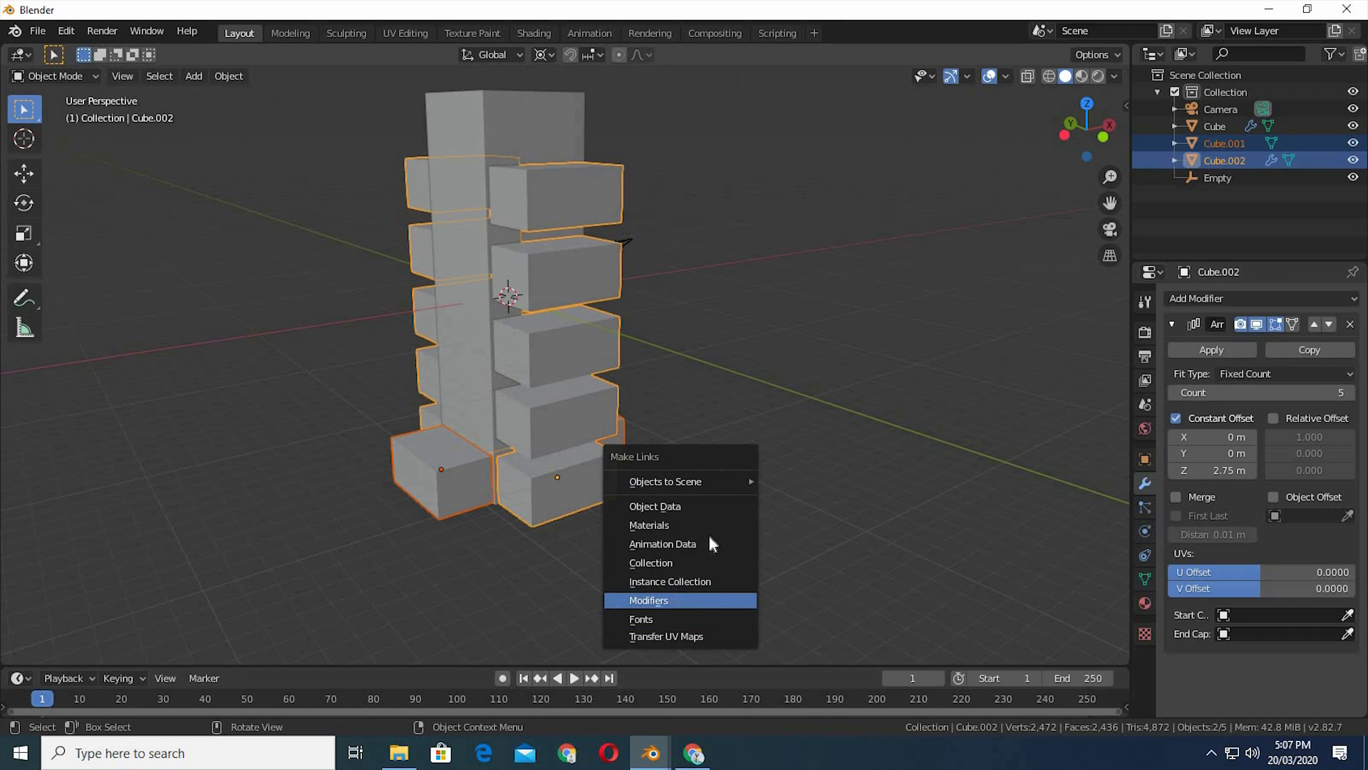
left_click(677, 600)
- Enter Edit Mode on the shaft and select the edge loop around its open top rim in edge selection
middle_click_drag(747, 551, 761, 499)
middle_click_drag(771, 575, 749, 480, "shift")
scroll(800, 394, "up", 2)
middle_click_drag(800, 394, 479, 269)
left_click(592, 311)
key("Tab")
scroll(427, 314, "up", 2)
middle_click_drag(396, 299, 504, 399)
left_click(130, 76)
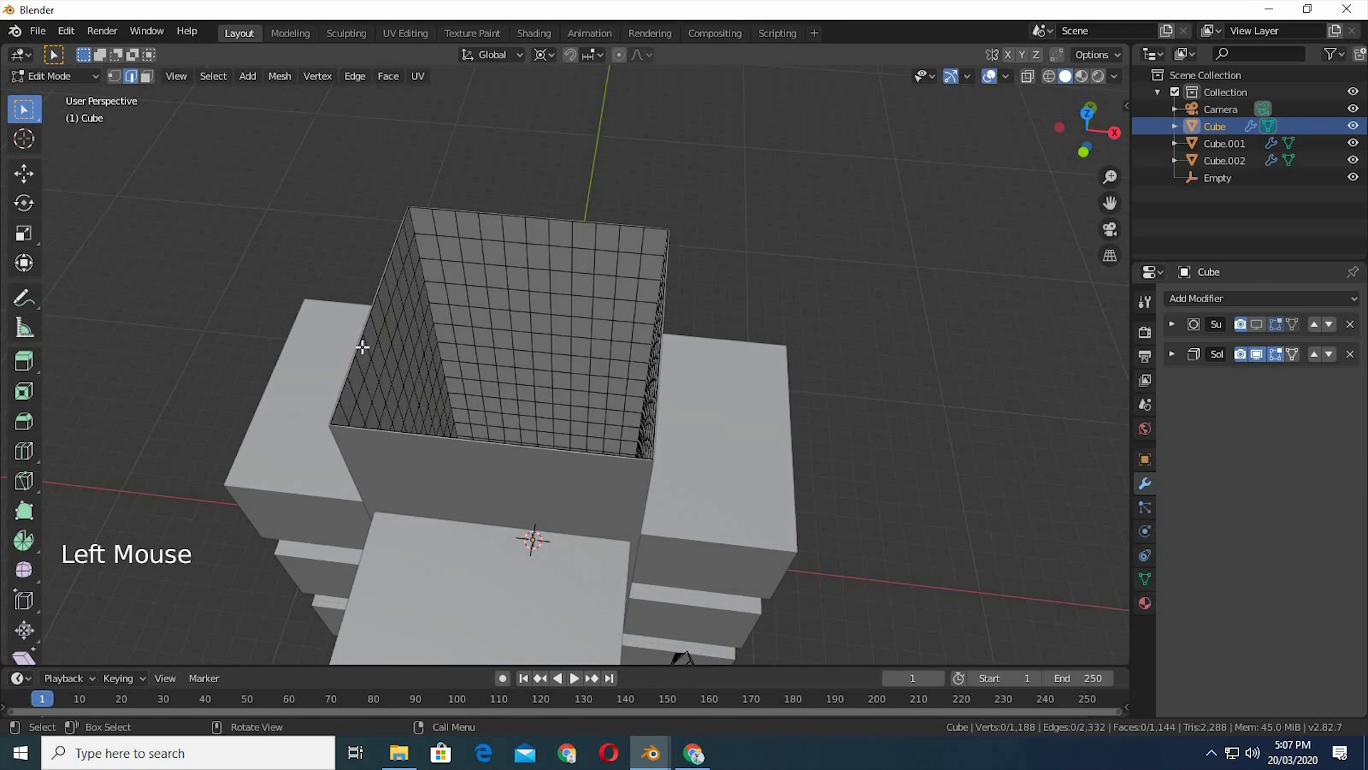
left_click(388, 357, "alt")
middle_click_drag(388, 357, 799, 436)
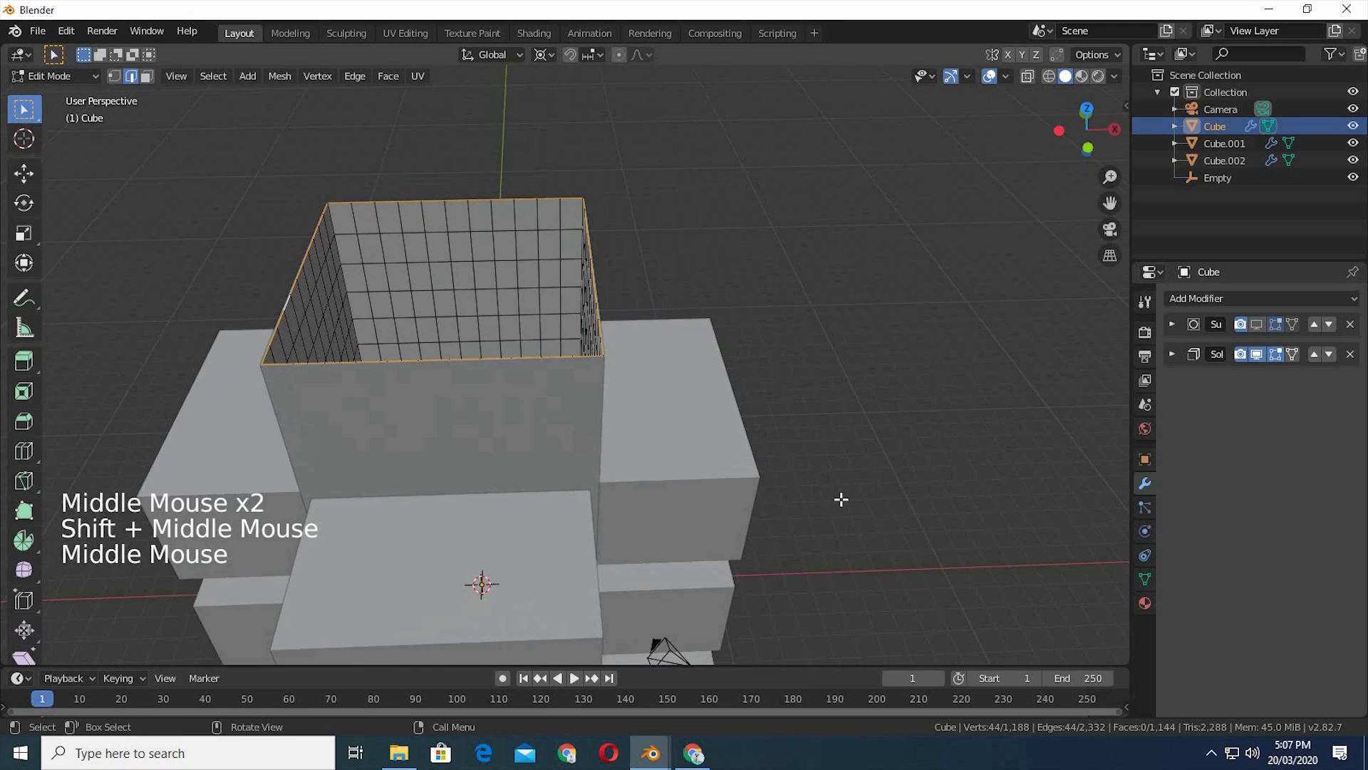
- Extrude the top rim loop and scale it inward to about 0.9 around its own centre
key("e")
key("s")
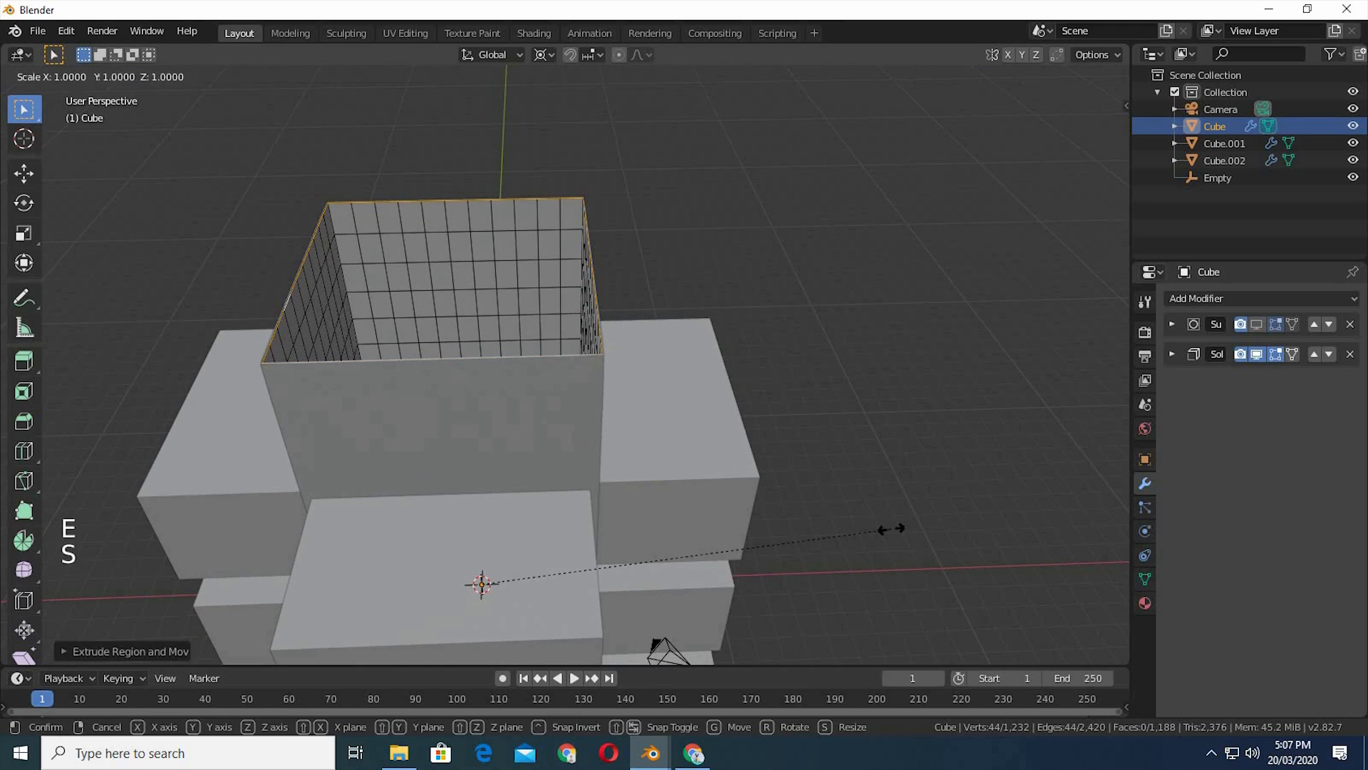
key("Escape")
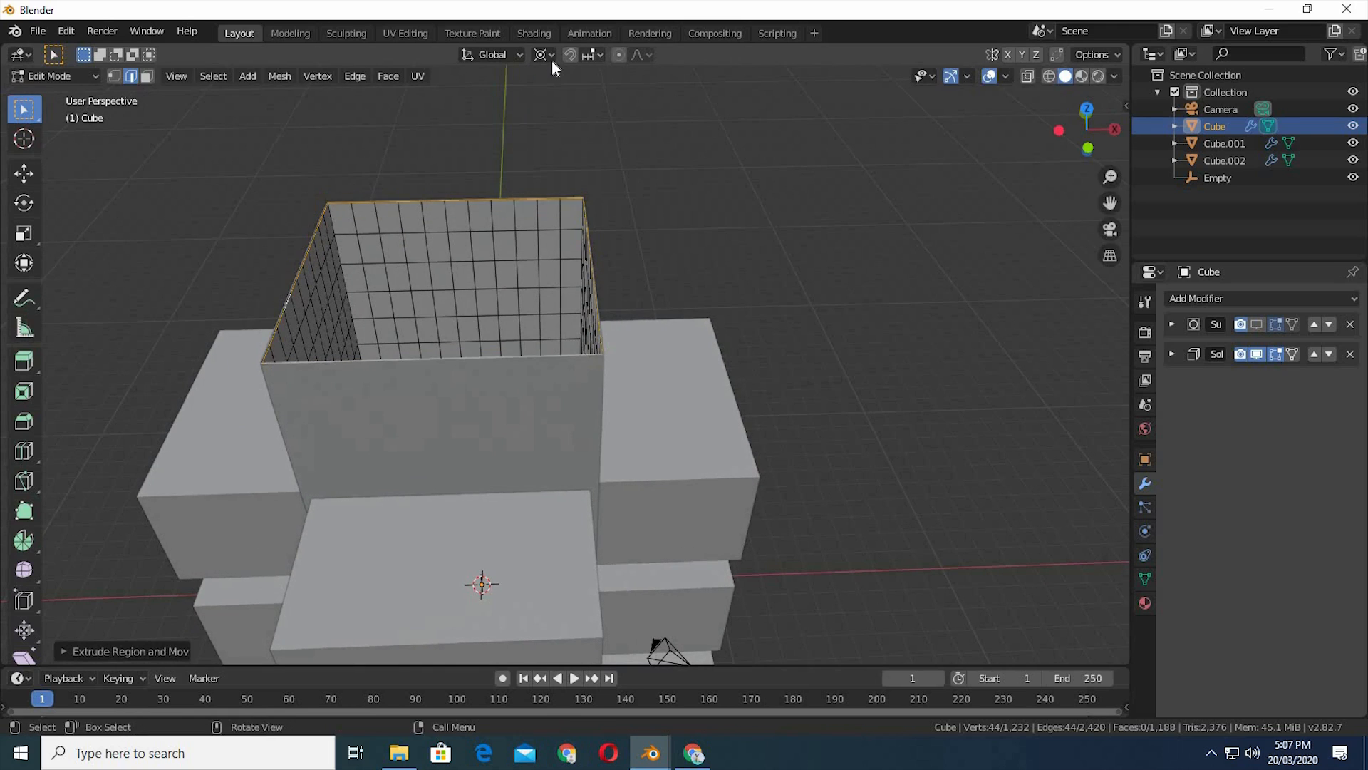
left_click(546, 55)
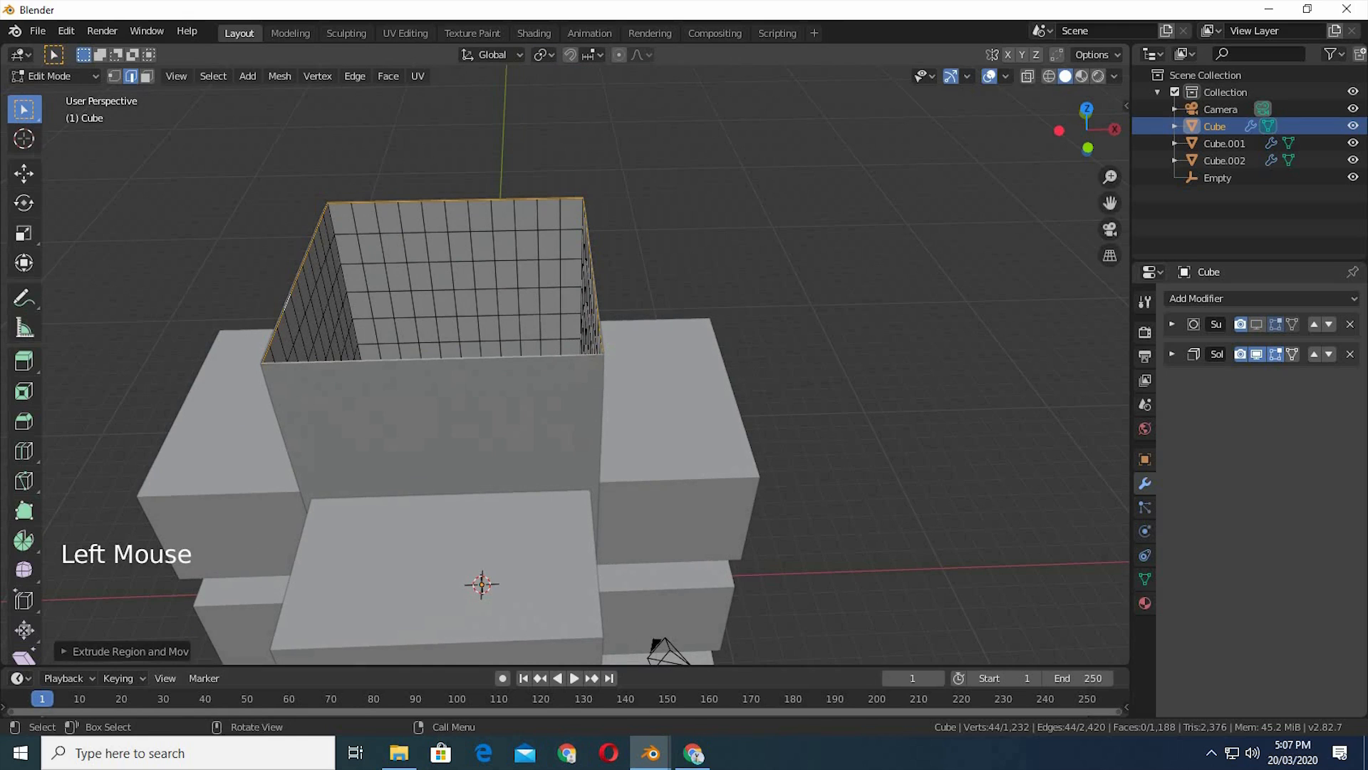
key("s")
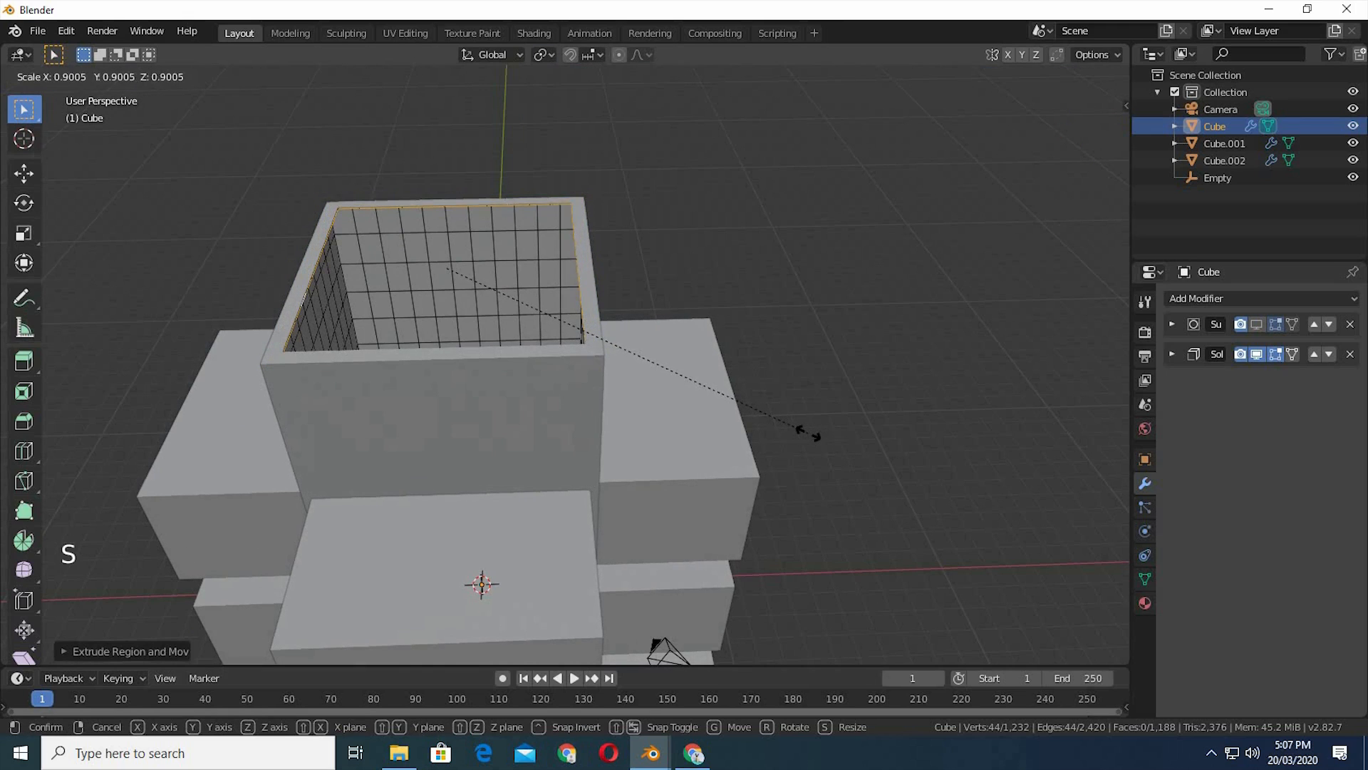
left_click(814, 442)
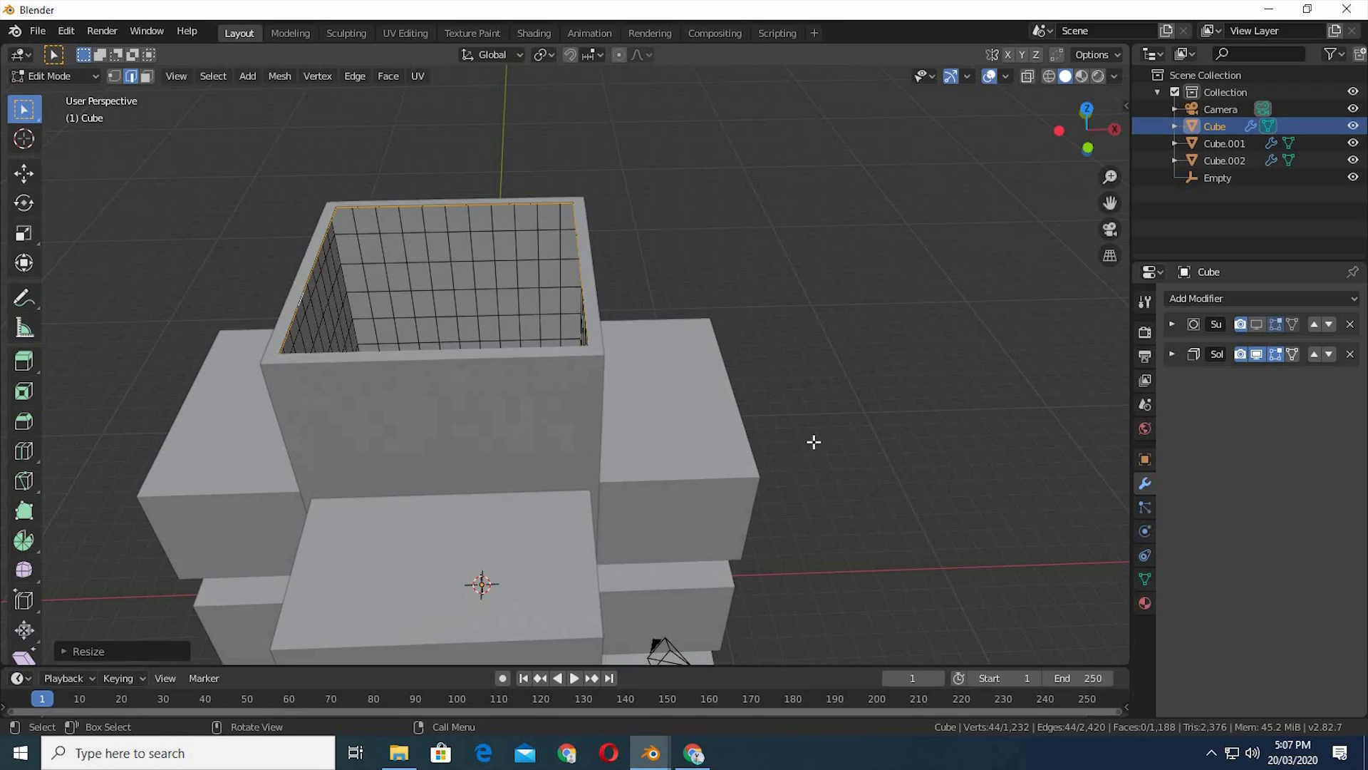
- Extrude the inner rim up about 0.3 m along Z, and extrude it outward by scaling to about 1.08
key("e")
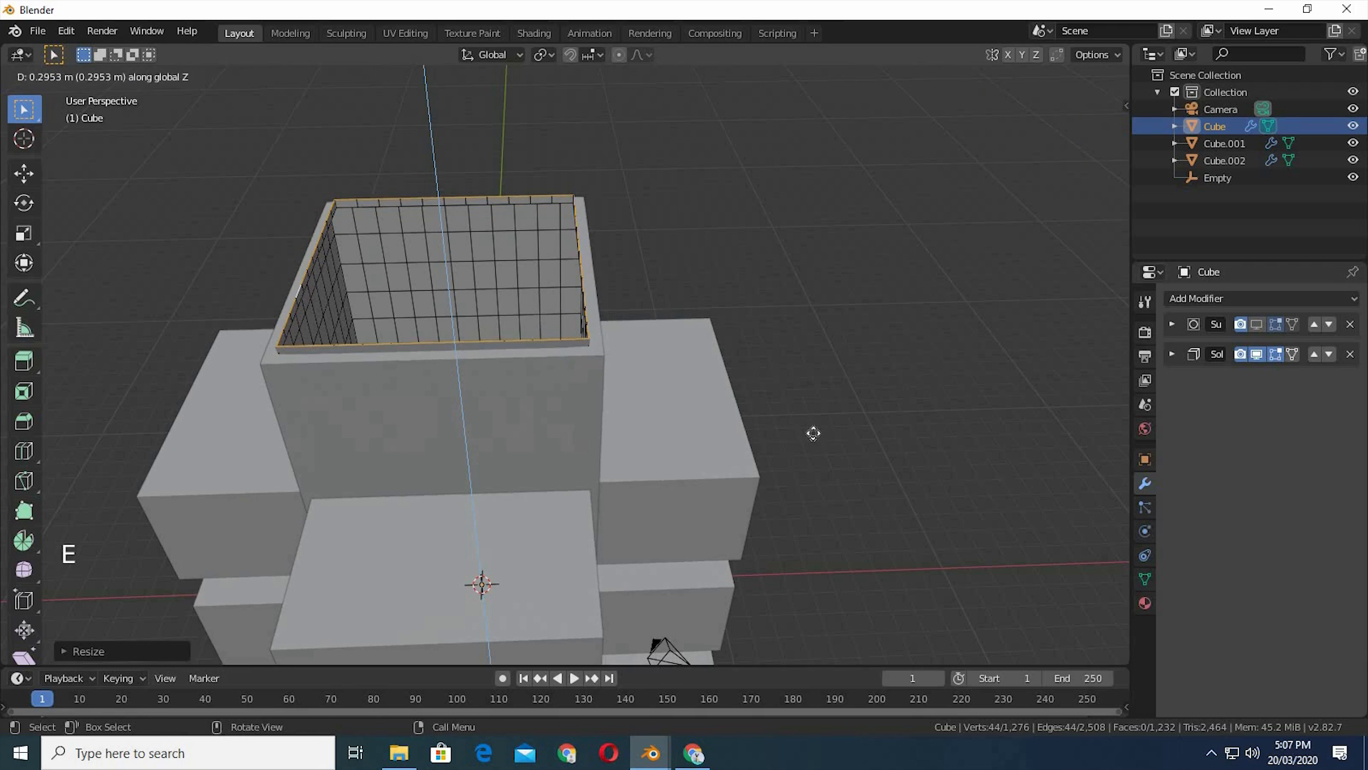
left_click(814, 432)
key("e")
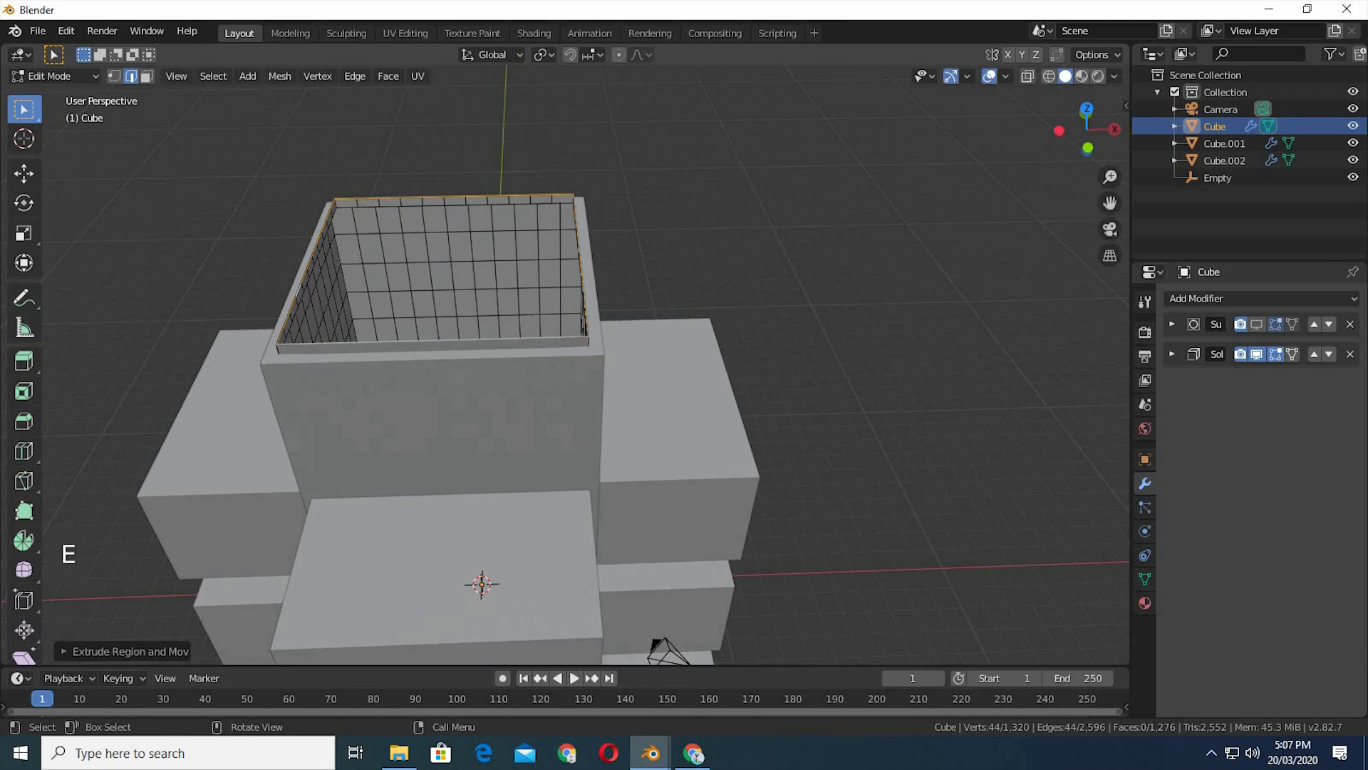
key("s")
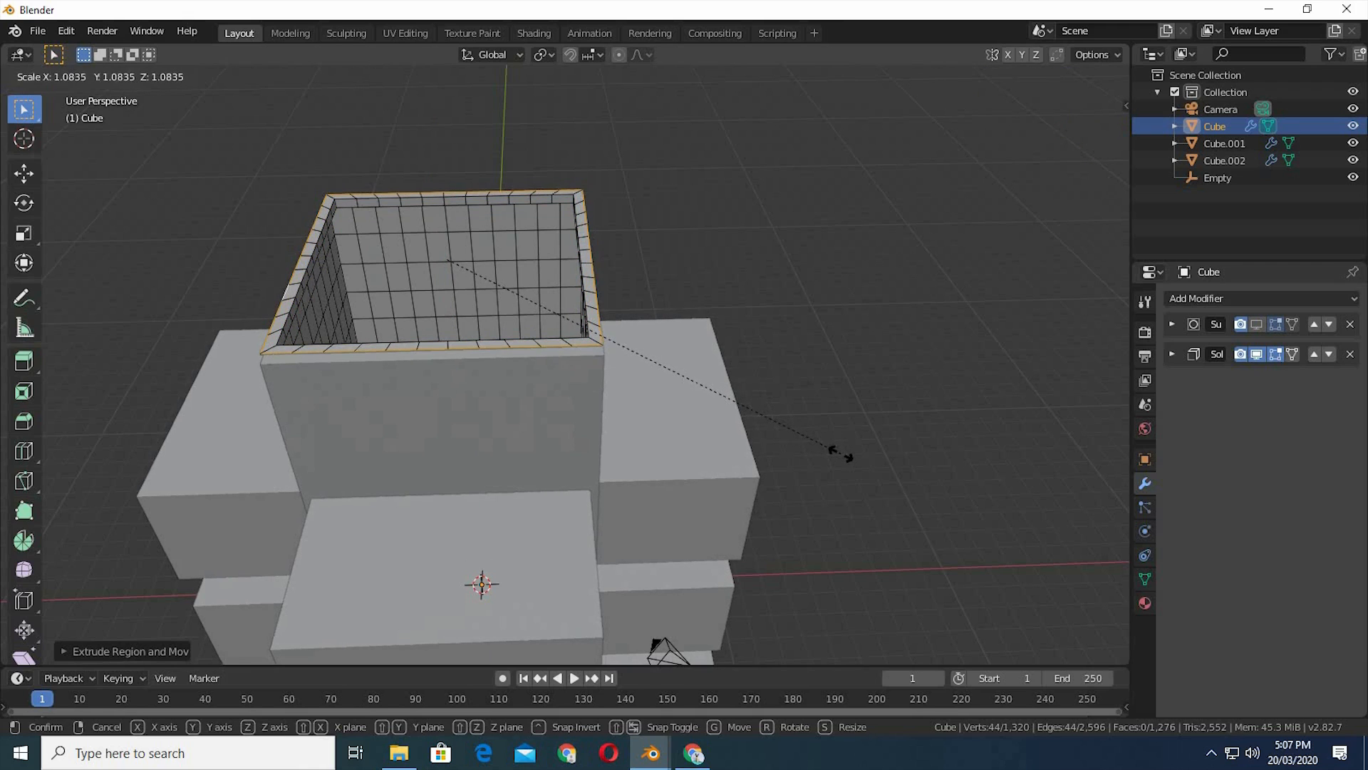
left_click(842, 454)
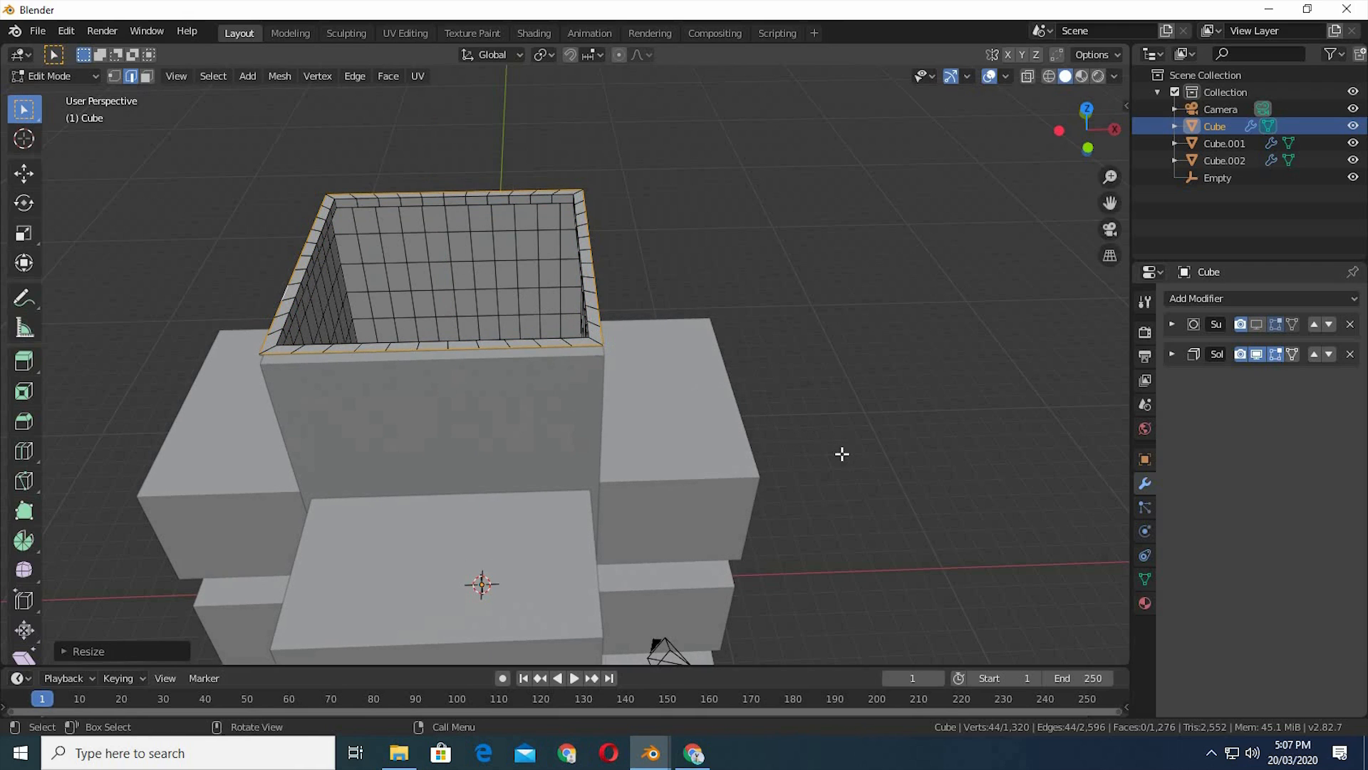
- Extrude the outer rim up about 0.28 m along Z, and extrude it inward by scaling it down
key("e")
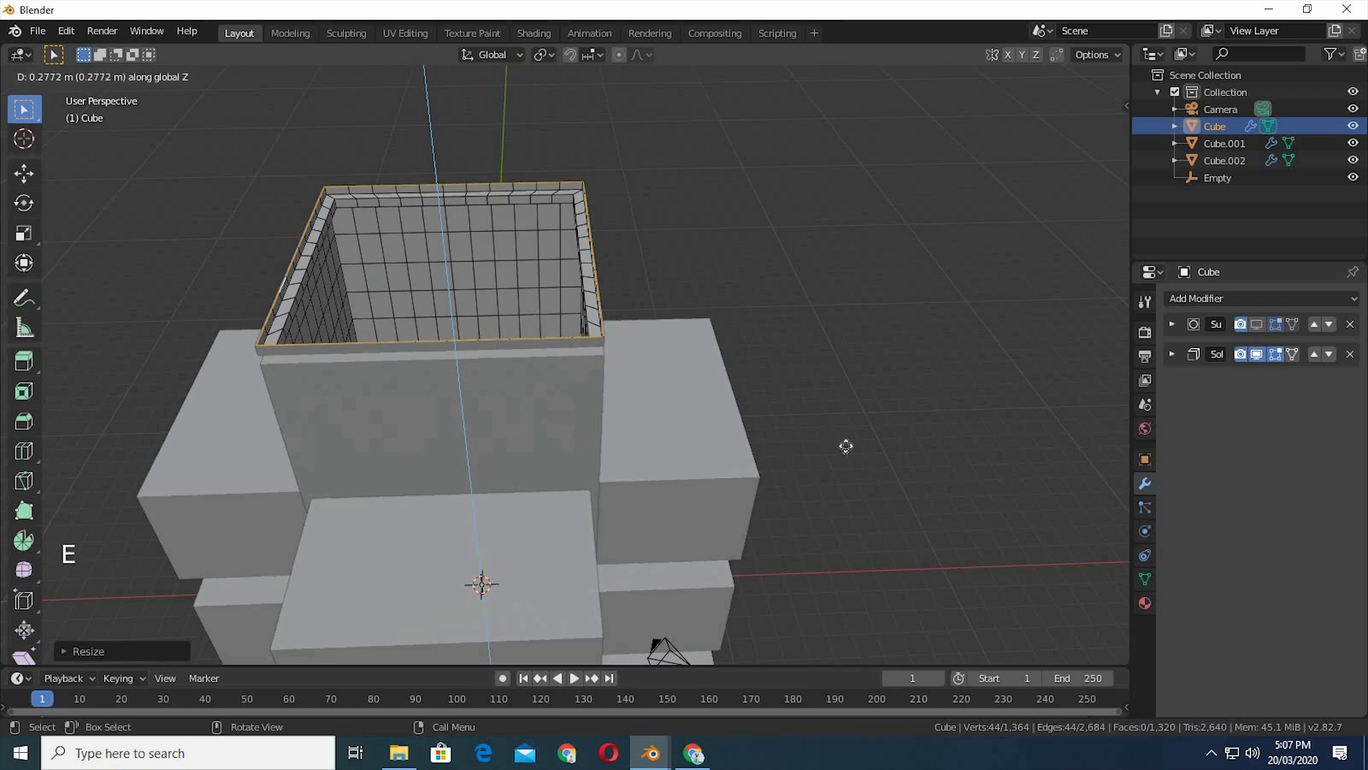
left_click(847, 445)
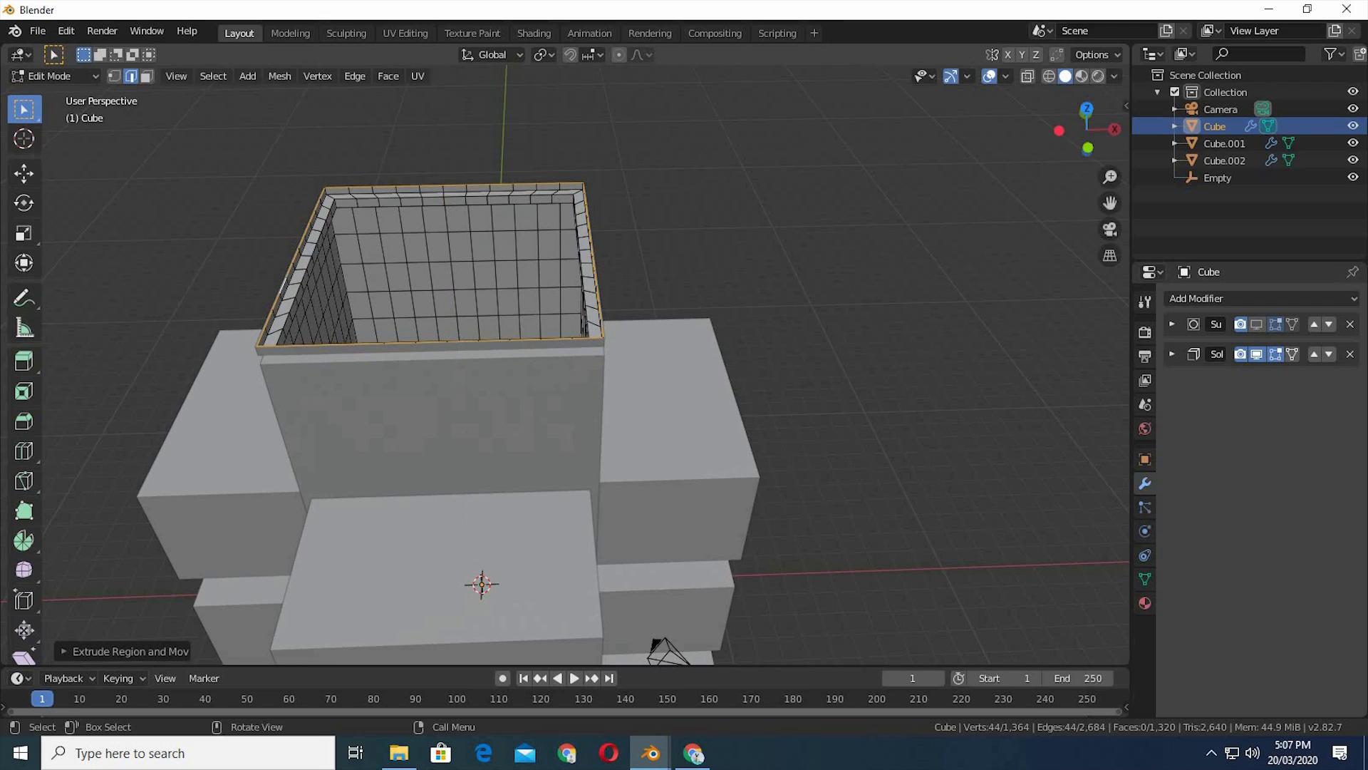
key("e")
key("s")
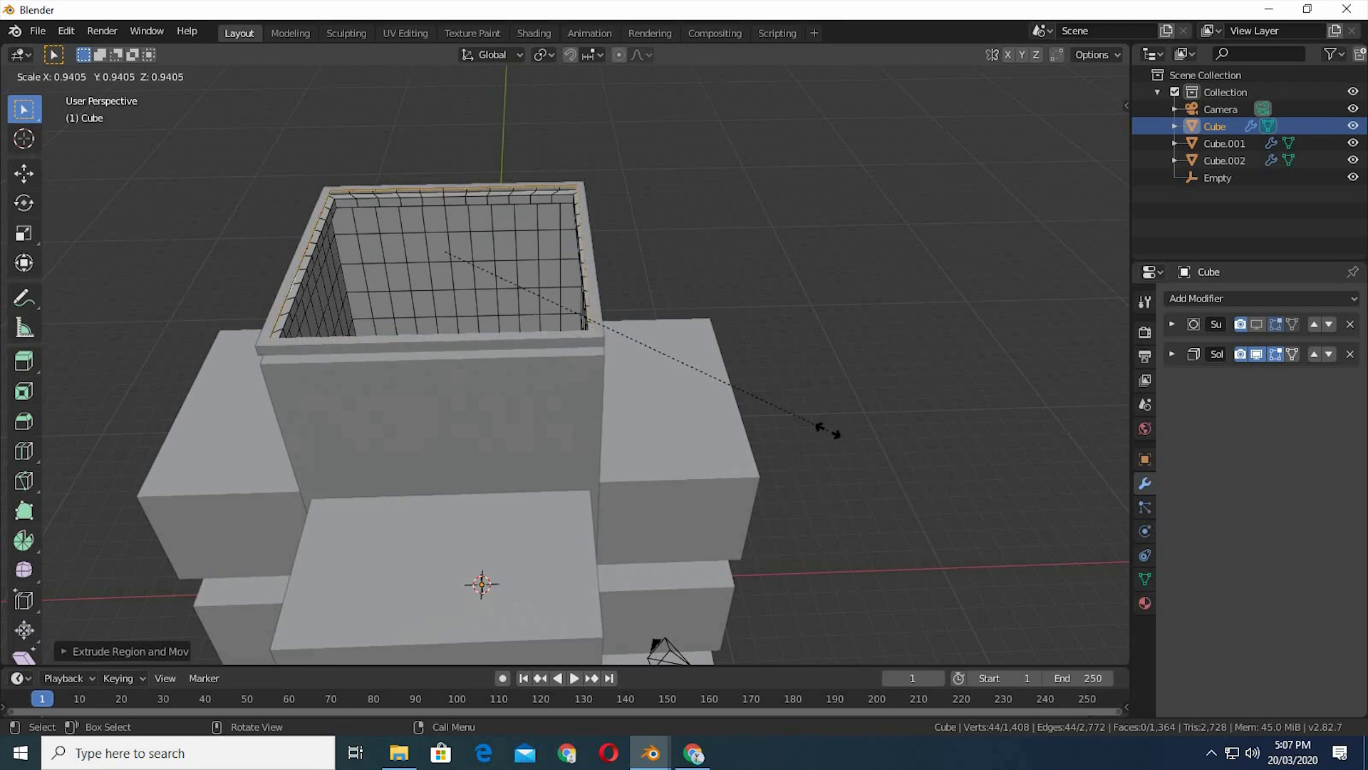
left_click(799, 424)
- Extrude the shaft's inner rim loop up about 0.64 m along Z, and extrude it outward by scaling to about 1.1
key("e")
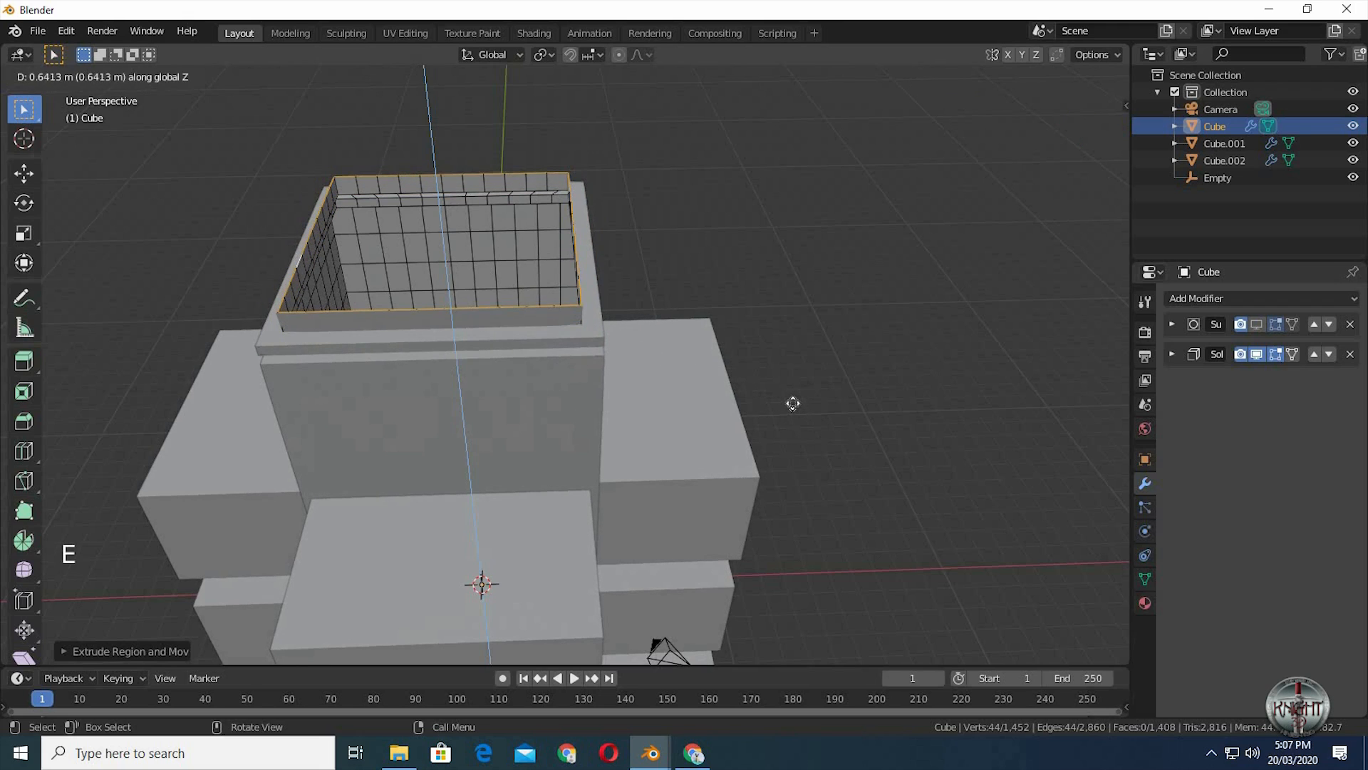
left_click(793, 403)
key("e")
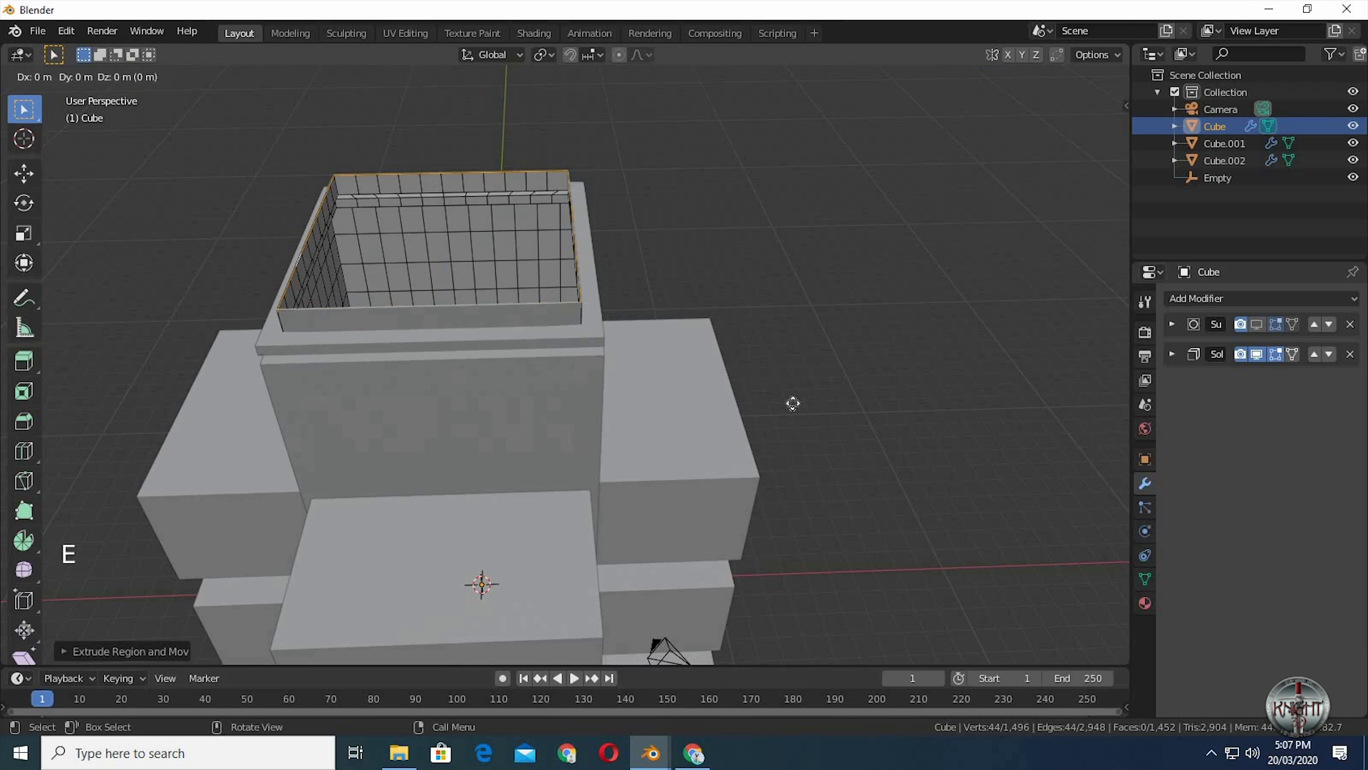
right_click(793, 403)
key("s")
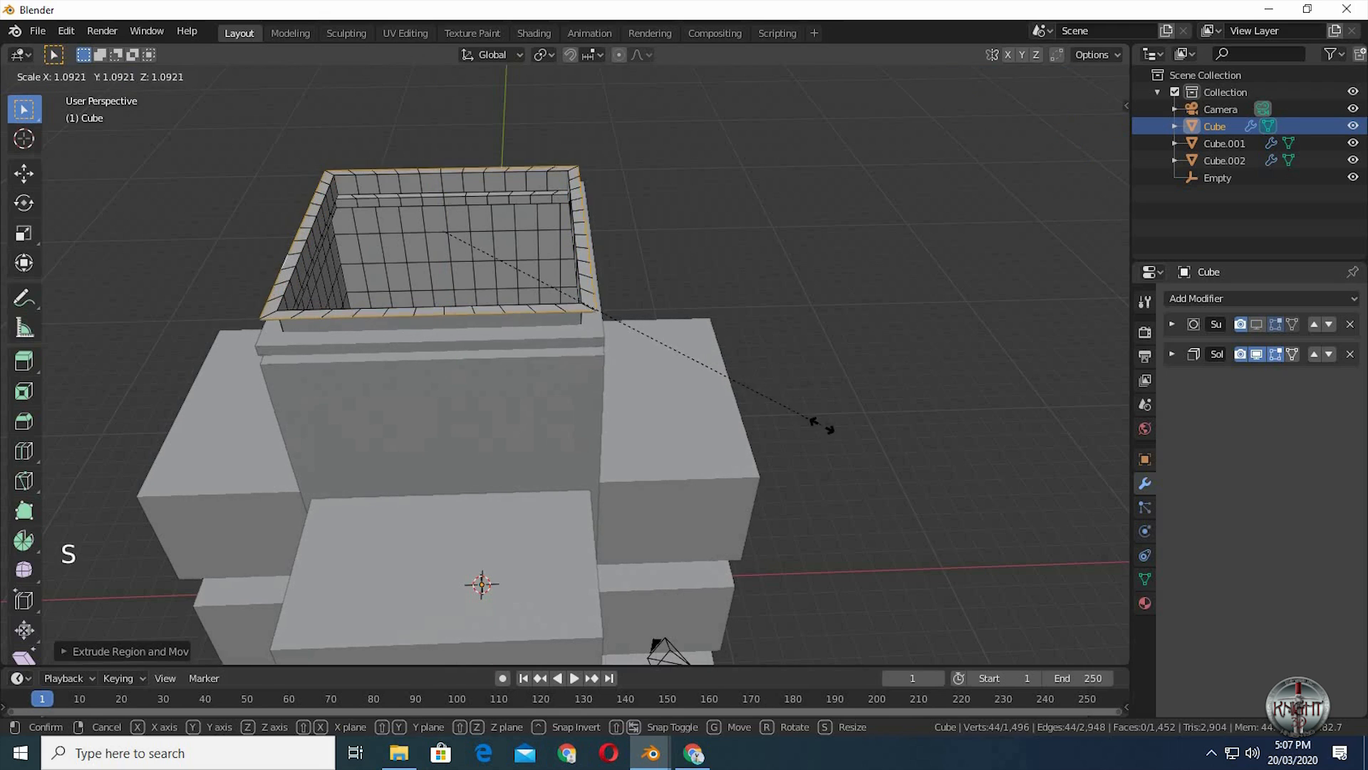
left_click(837, 434)
- Extrude the outer rim loop down about 0.8 m along Z and return to Object Mode
key("e")
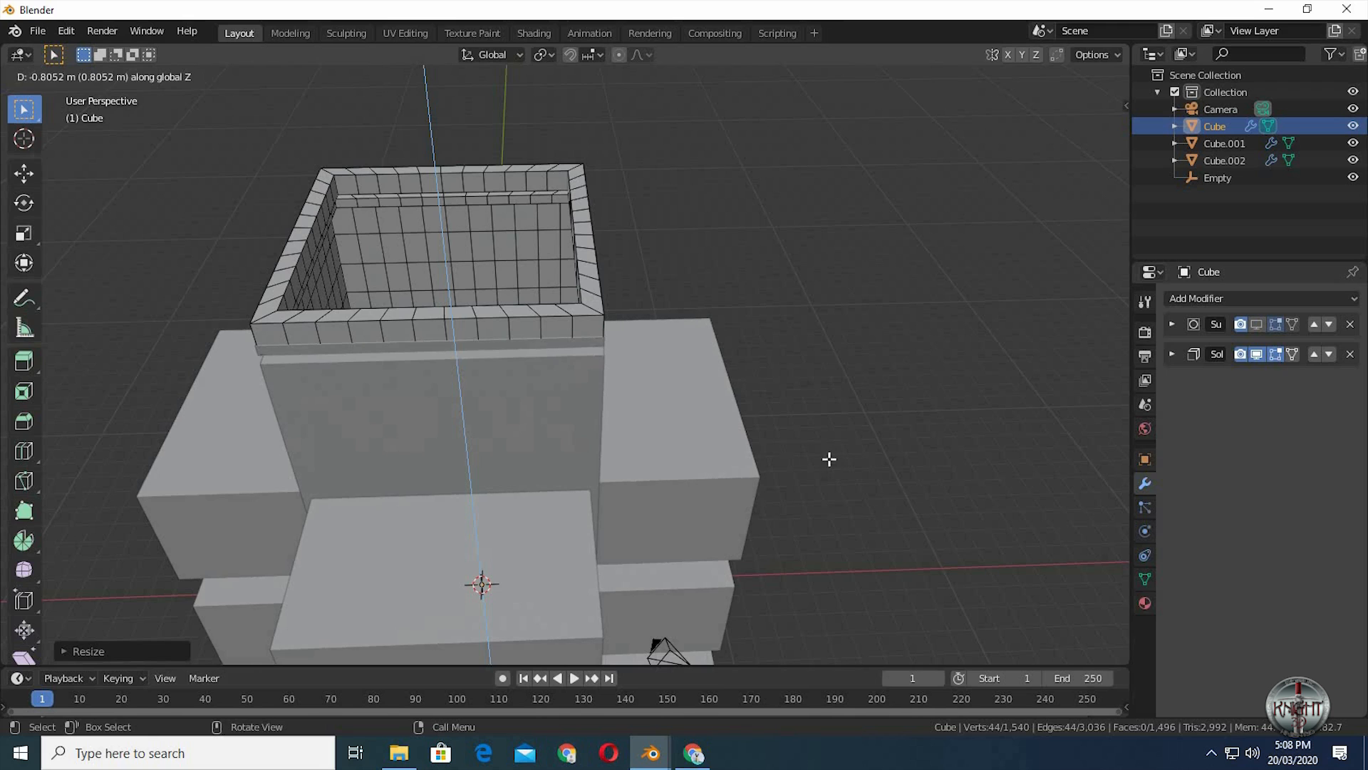
left_click(831, 460)
middle_click_drag(782, 400, 763, 397)
scroll(727, 452, "down", 2)
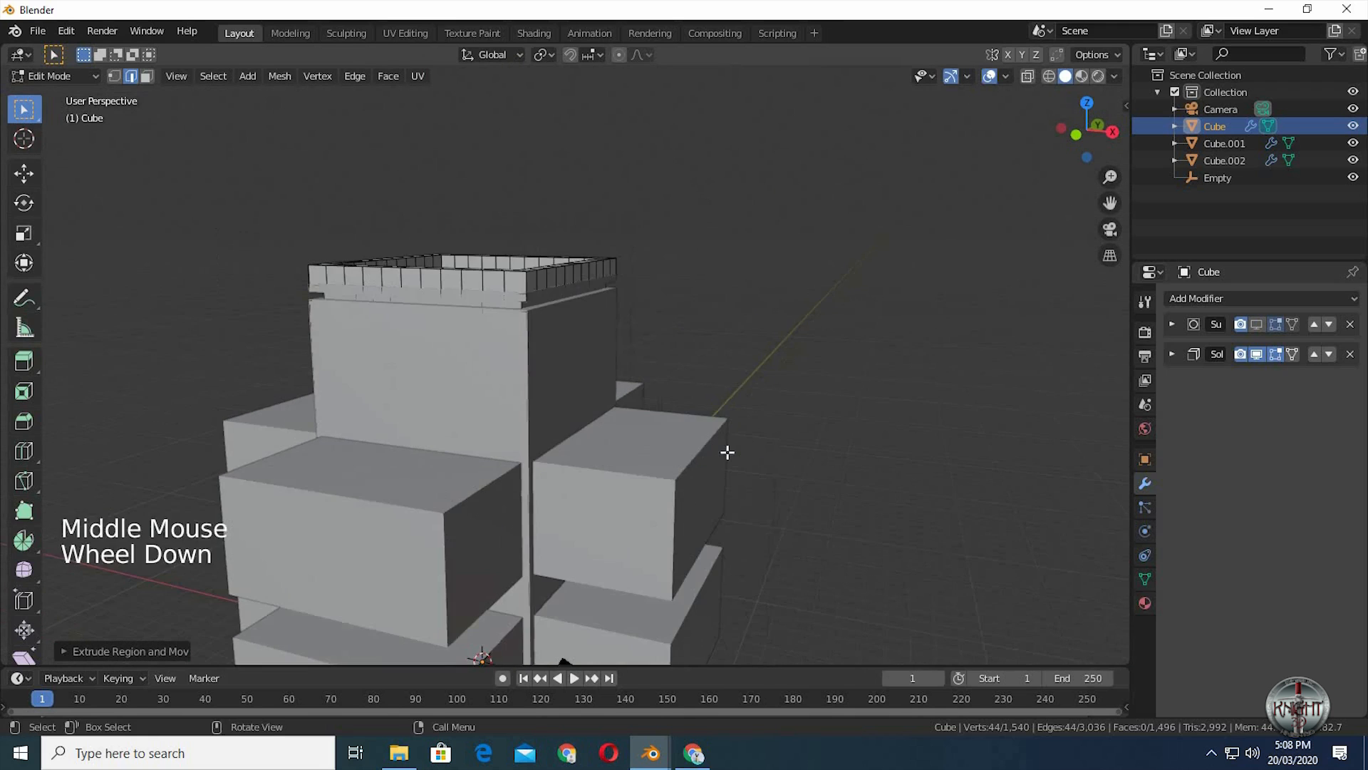
middle_click_drag(717, 287, 754, 376, "shift")
middle_click_drag(770, 480, 513, 284)
scroll(779, 388, "down", 2)
key("Tab")
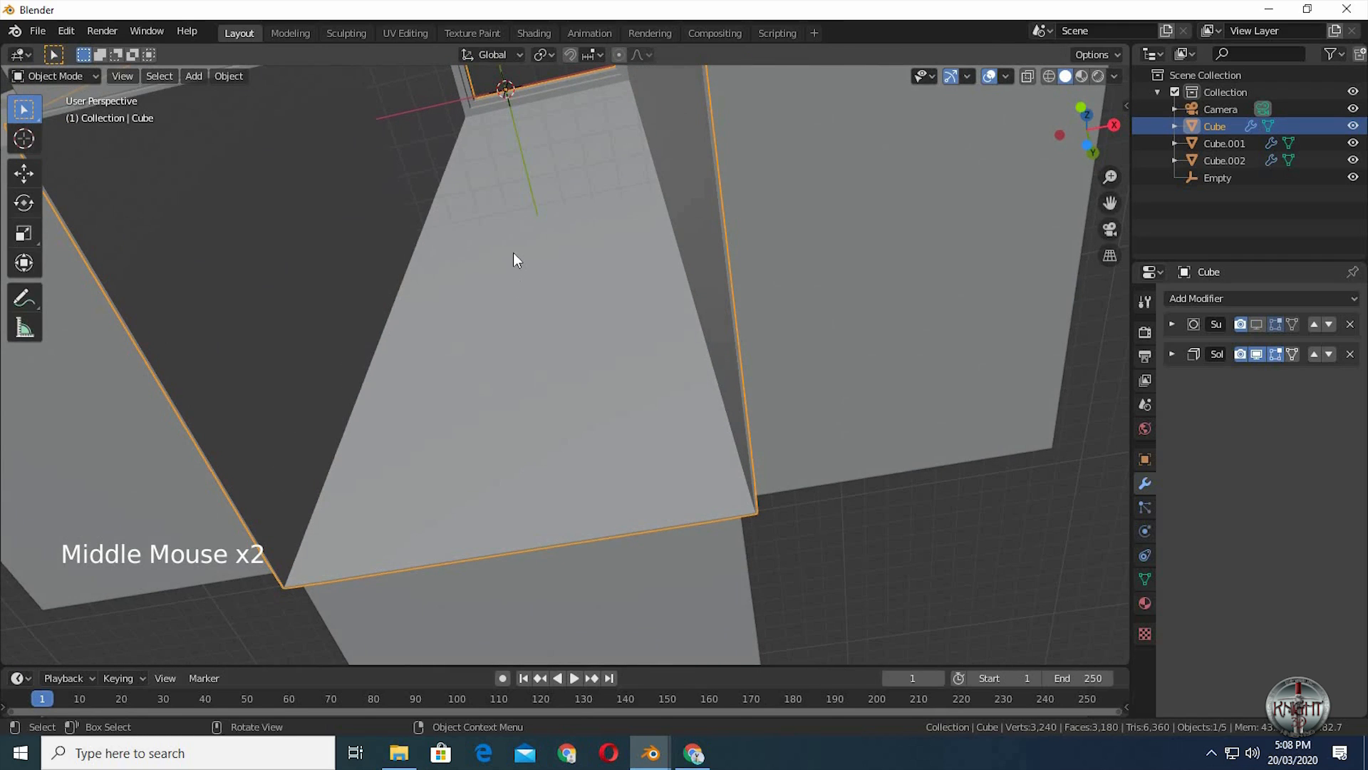
- Hide the shaft and both sets of stacked side blocks from the viewport
mouse_move(507, 215)
middle_mouse_down()
mouse_move(506, 200)
mouse_move(508, 211)
middle_mouse_up()
scroll(510, 257, "down", 3)
mouse_move(522, 306)
middle_mouse_down()
mouse_move(526, 329)
mouse_move(511, 328)
mouse_move(552, 297)
mouse_move(545, 325)
mouse_move(544, 302)
middle_mouse_up()
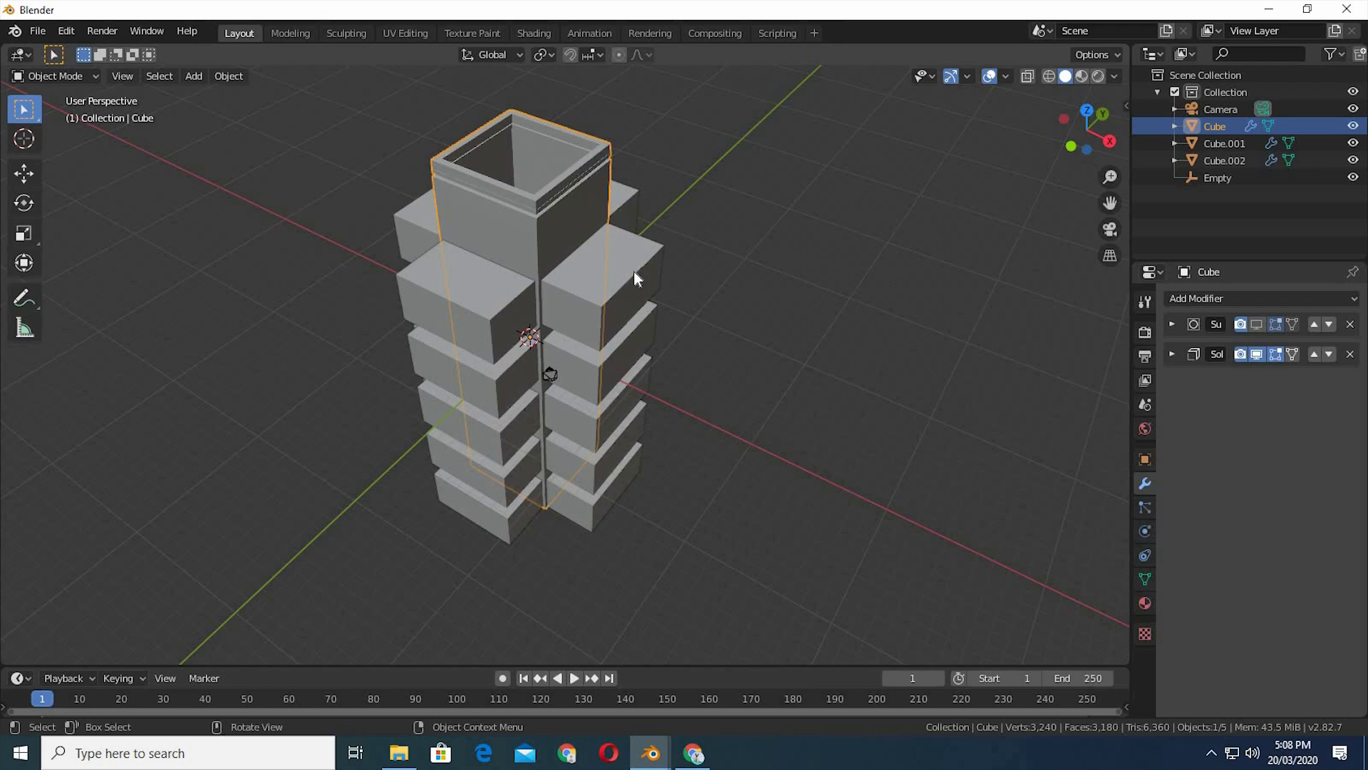
key("h")
left_click(589, 195)
key("h")
left_click(593, 216)
key("h")
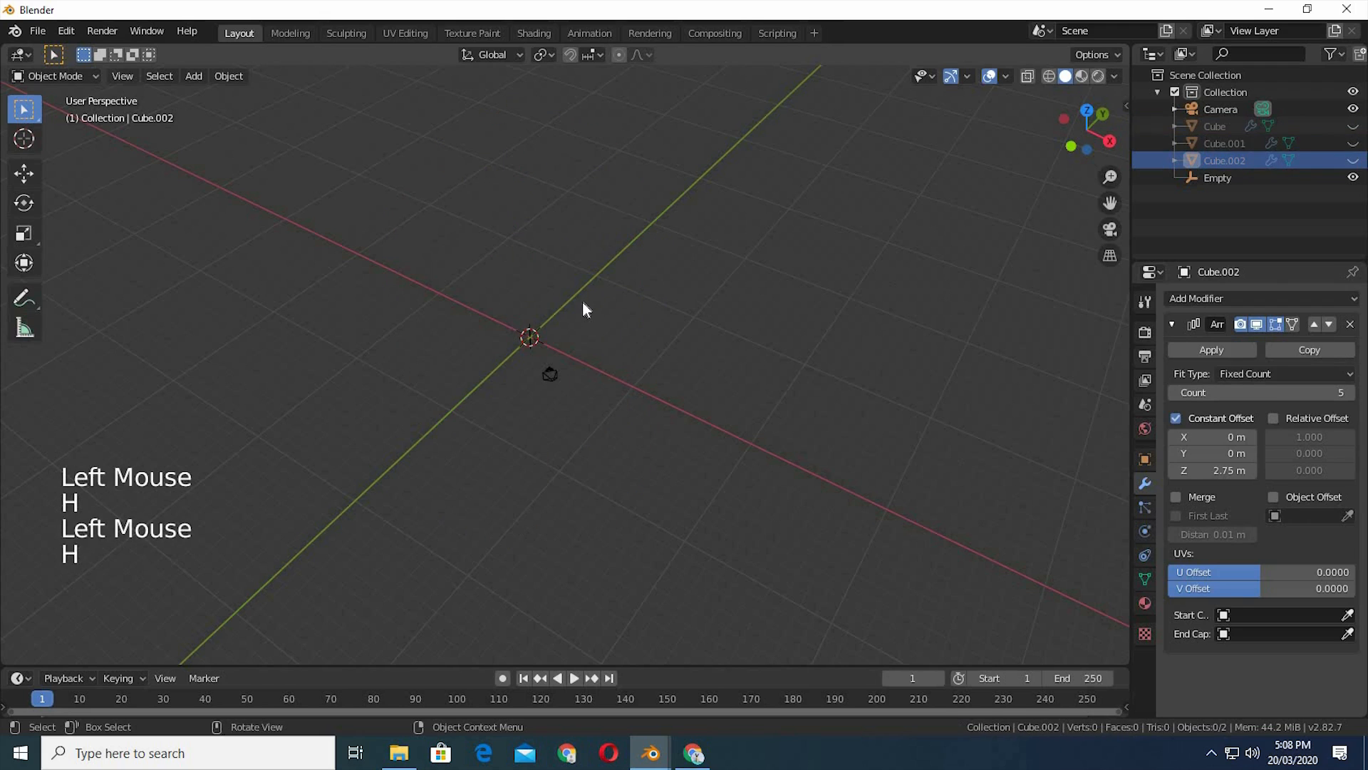
- Select the Empty at the world origin and hide it
scroll(557, 336, "up", 5)
middle_click_drag(587, 394, 617, 354, "shift")
key("shift+a")
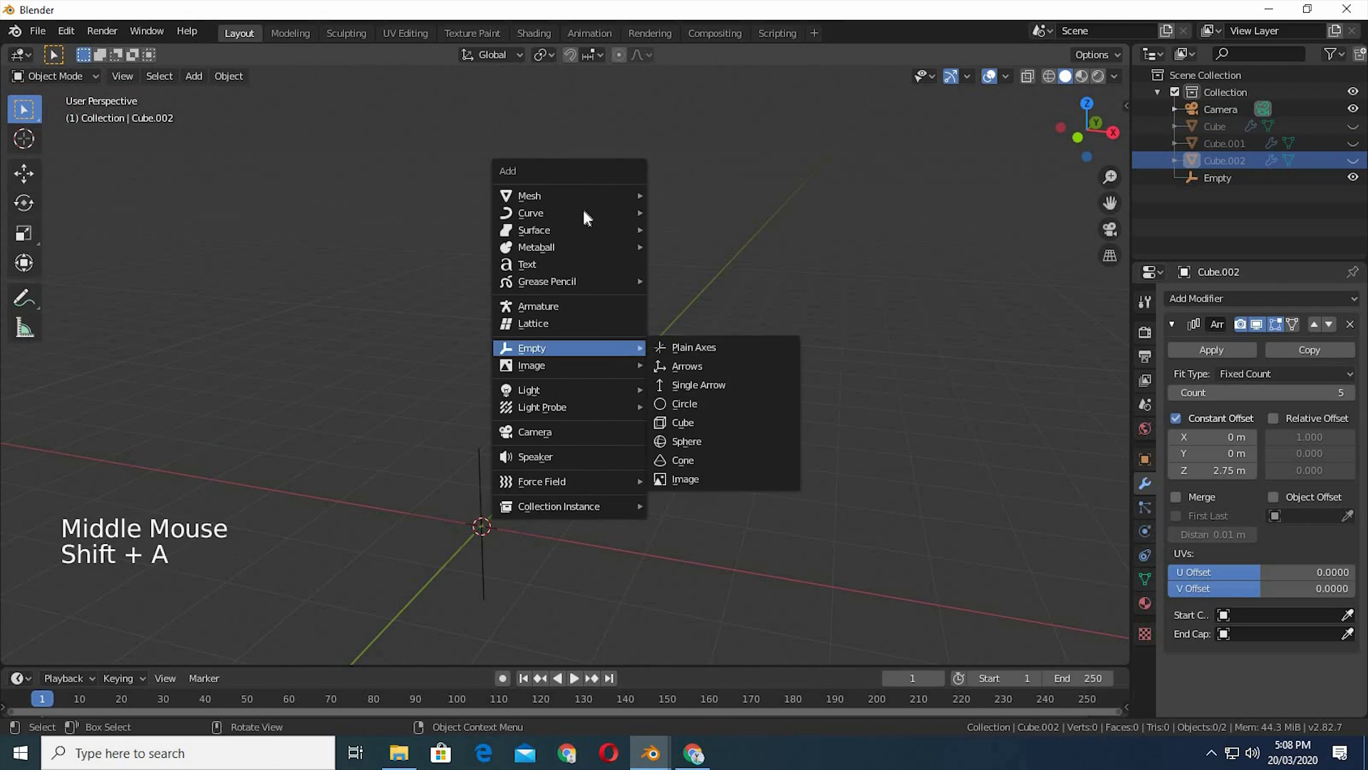
mouse_move(586, 197)
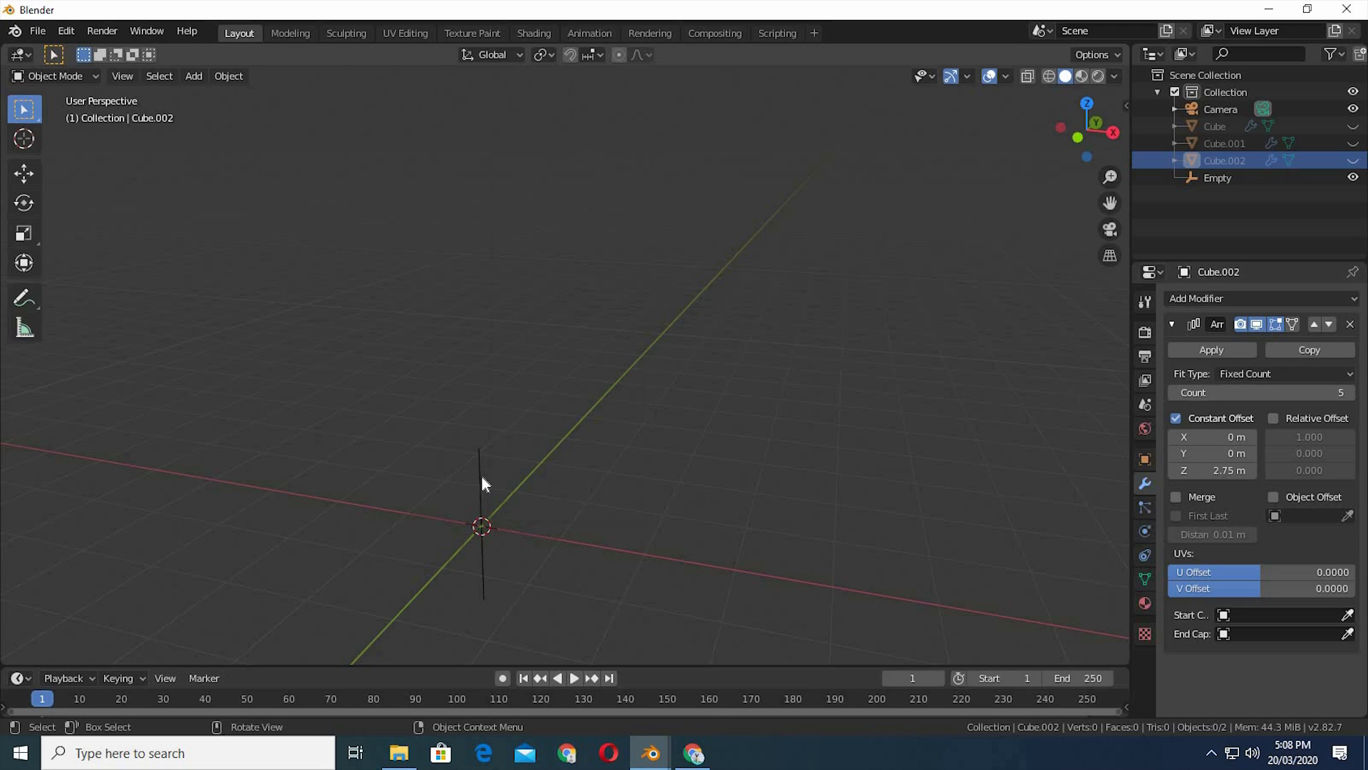
left_click(480, 476)
key("h")
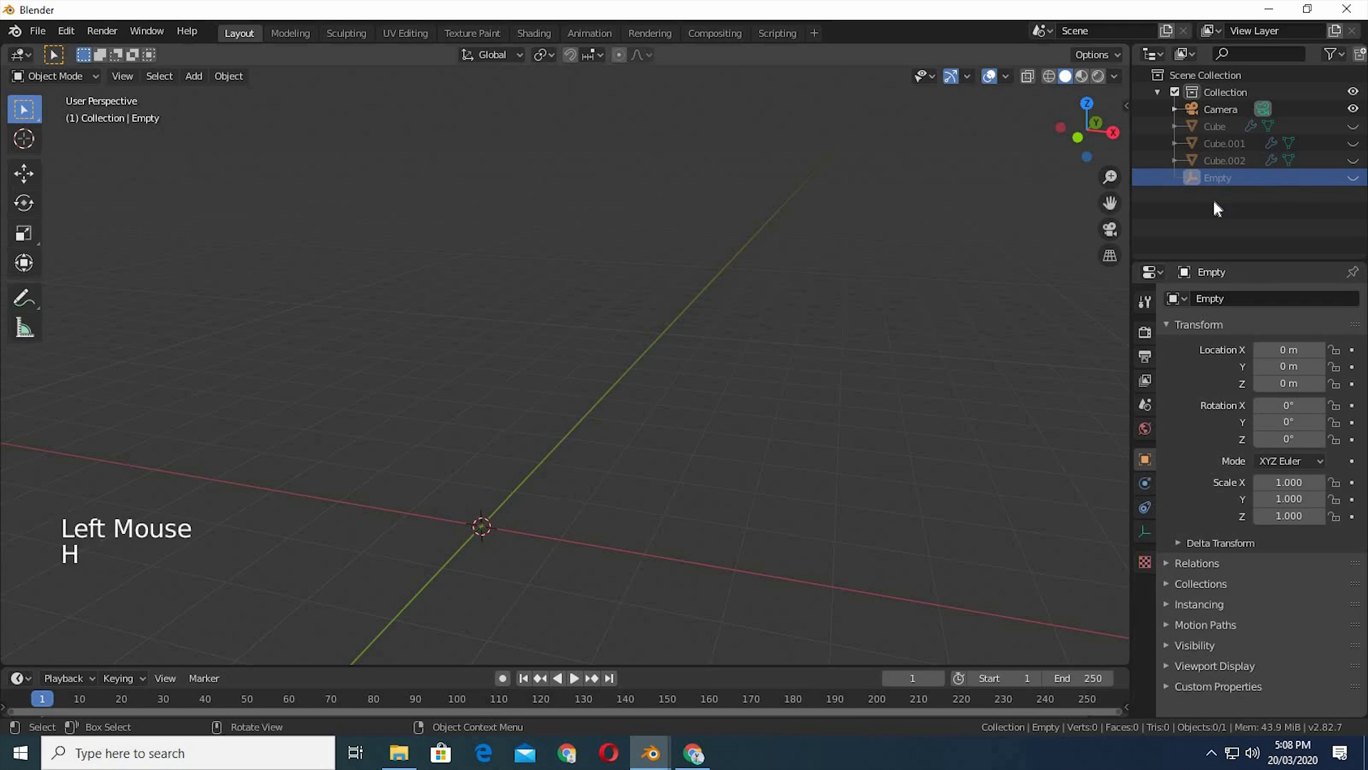
- Create a new collection in the scene and rename it windows
left_click(1184, 195)
right_click(1179, 198)
left_click(1179, 196)
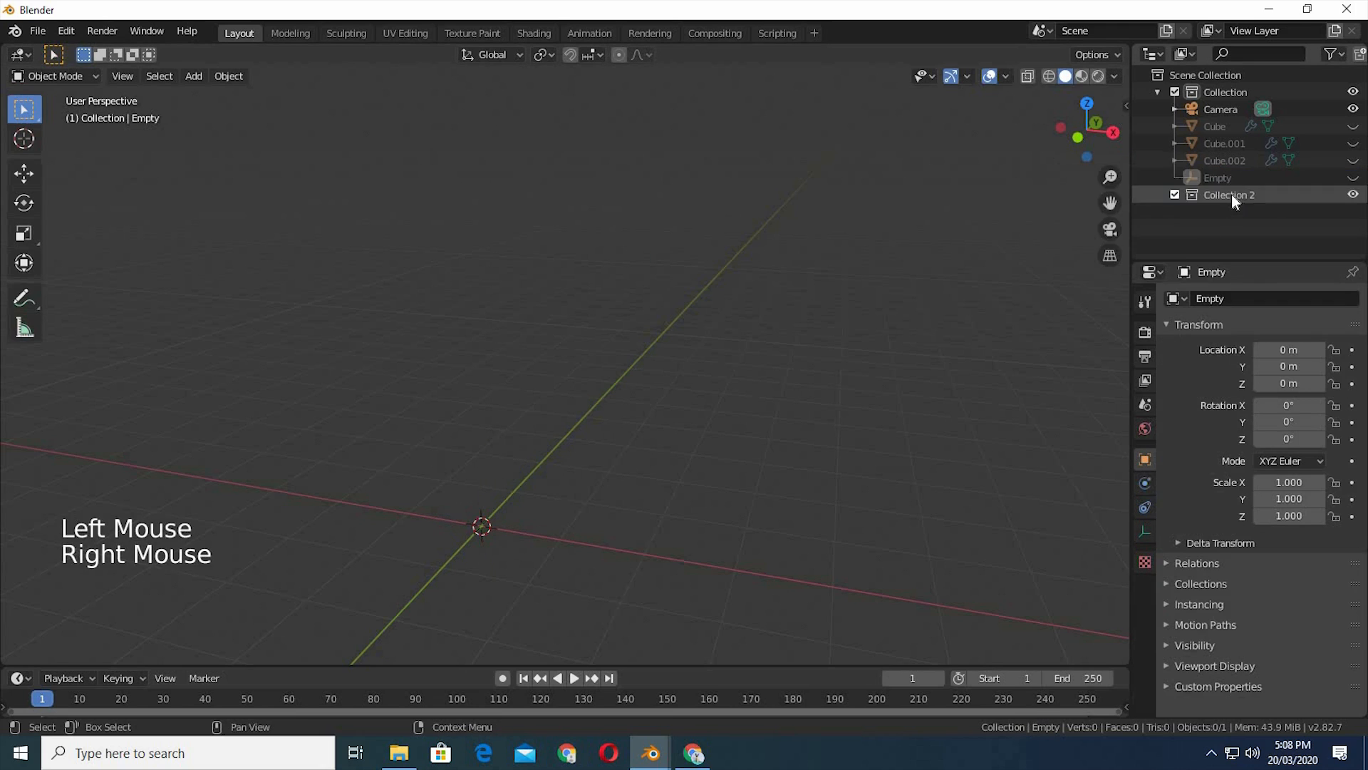
double_click(1232, 193)
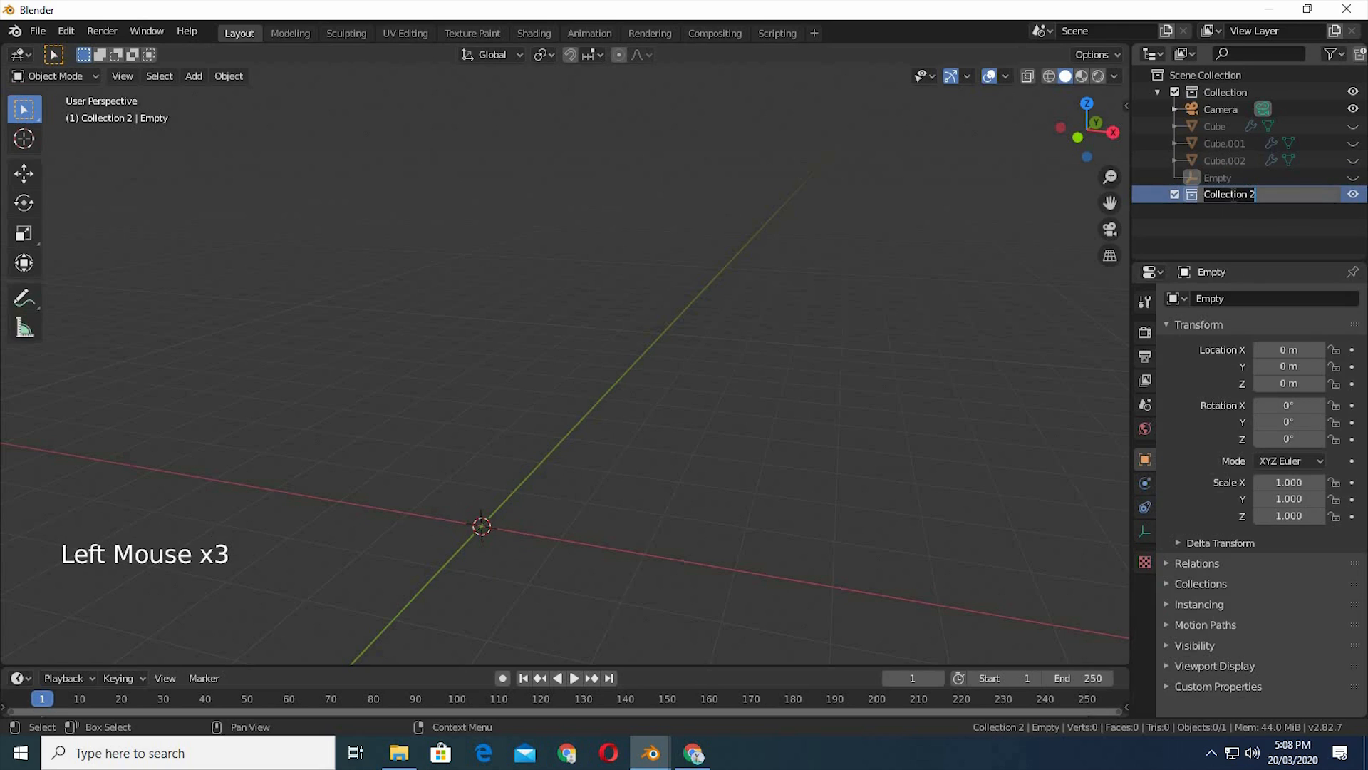
type("windows")
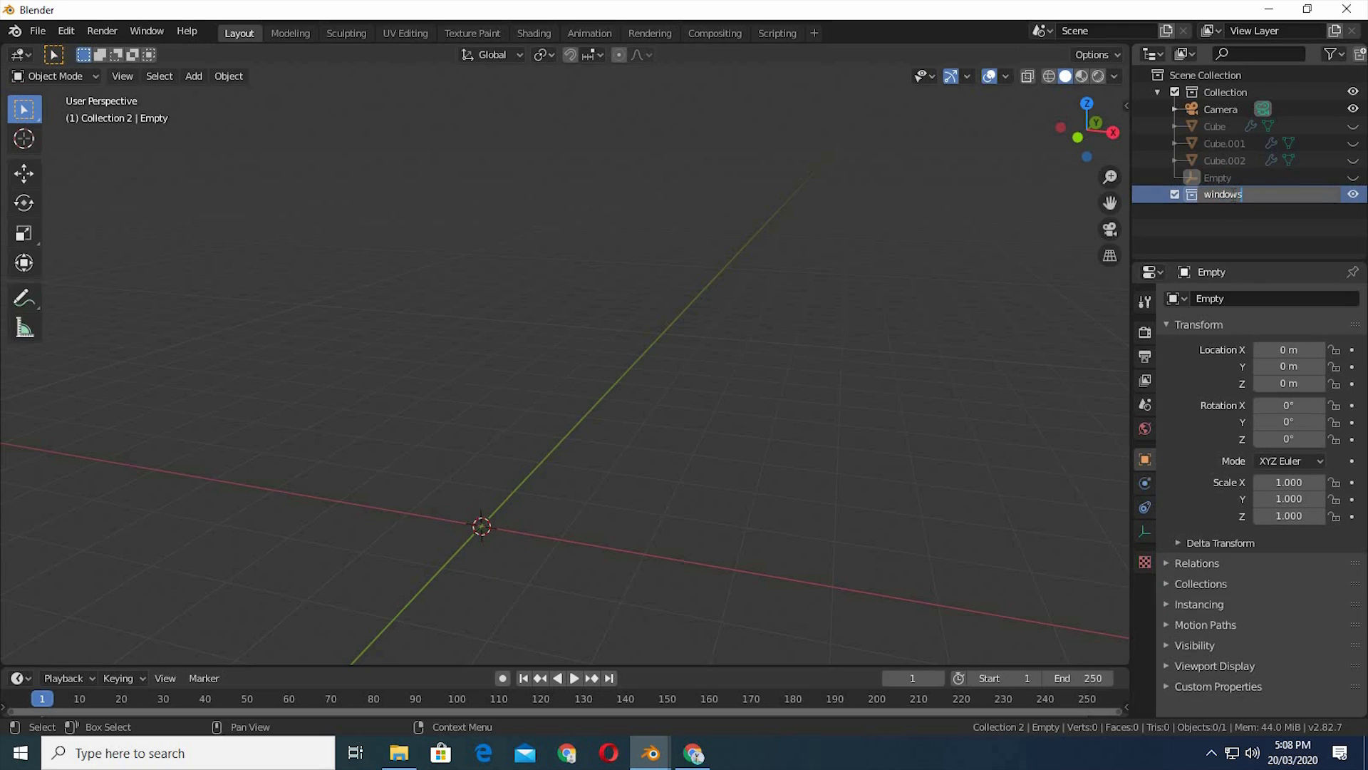
key("Return")
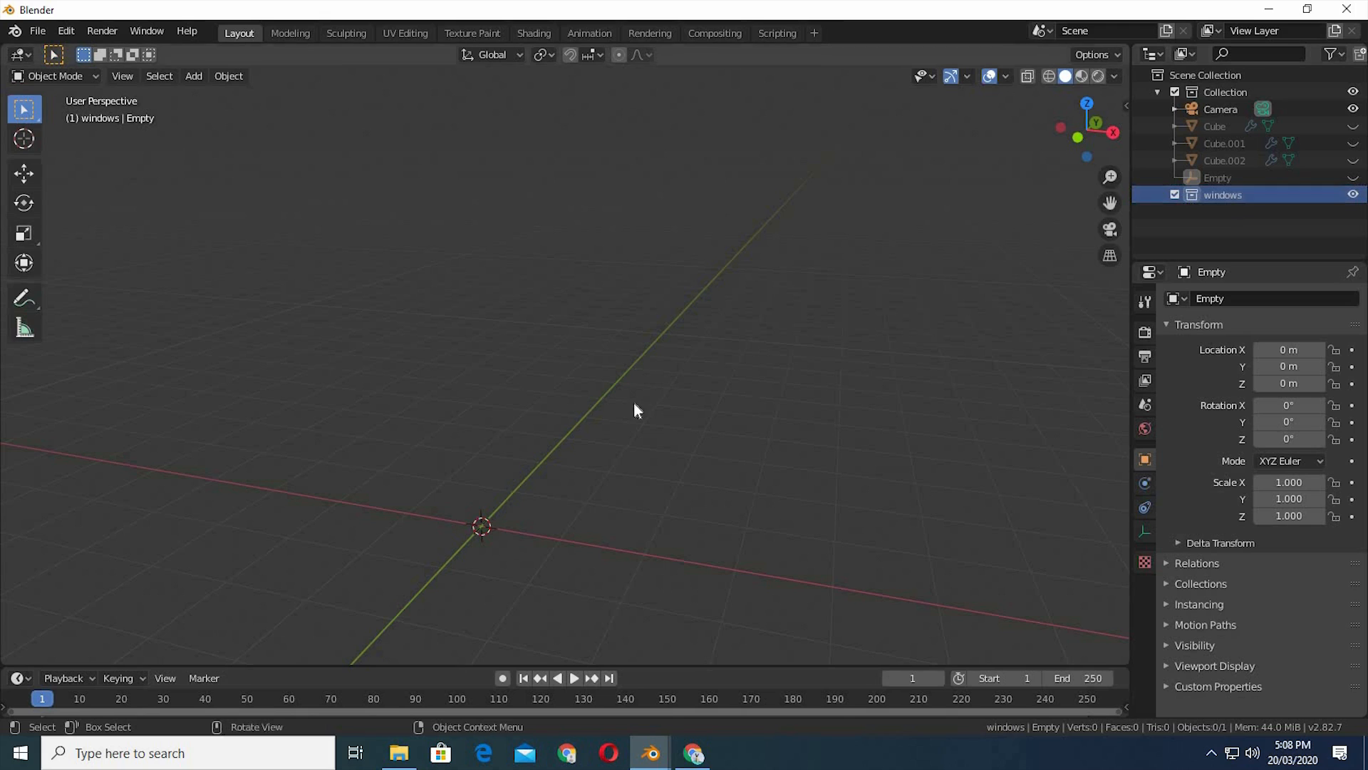
- Search the add-on preferences for "arch" to check whether the Archimesh add-on is enabled, and close the preferences
key("shift+a")
mouse_move(613, 254)
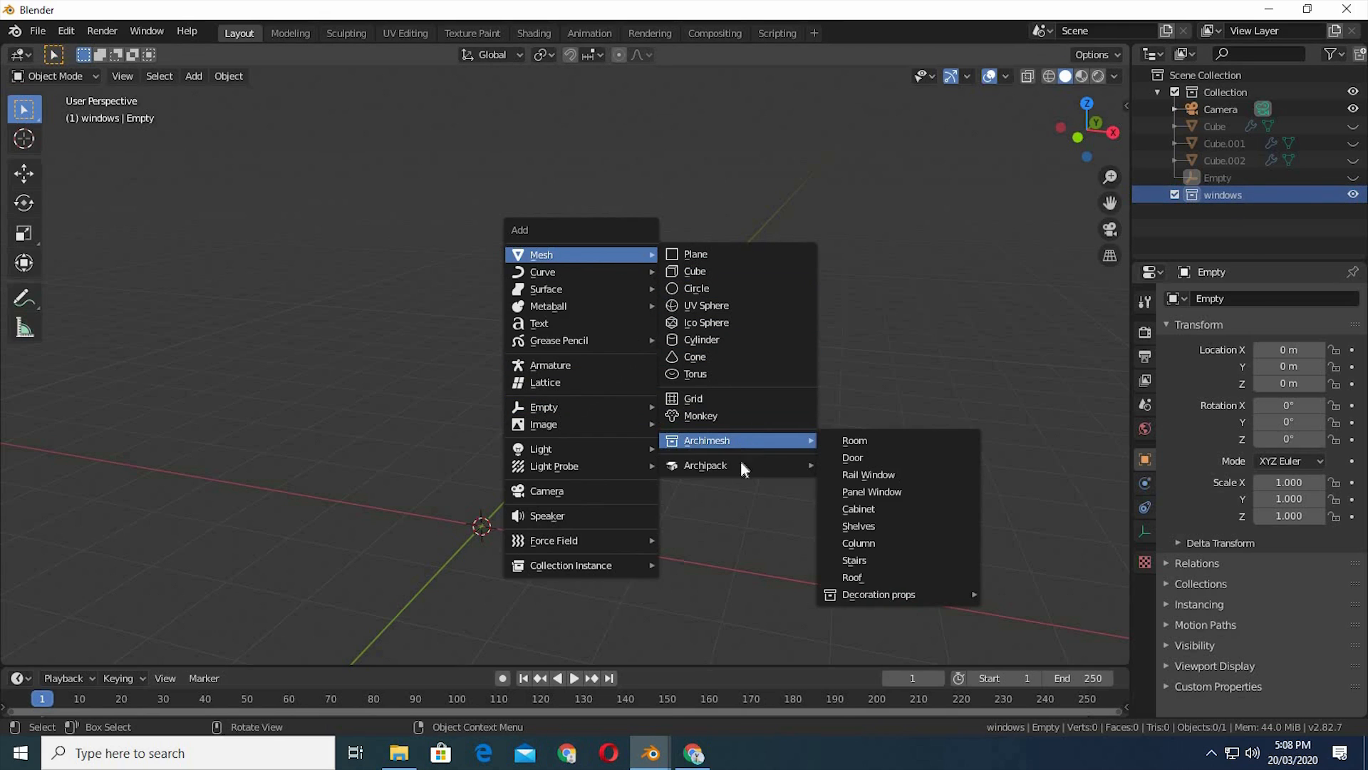
left_click(141, 111)
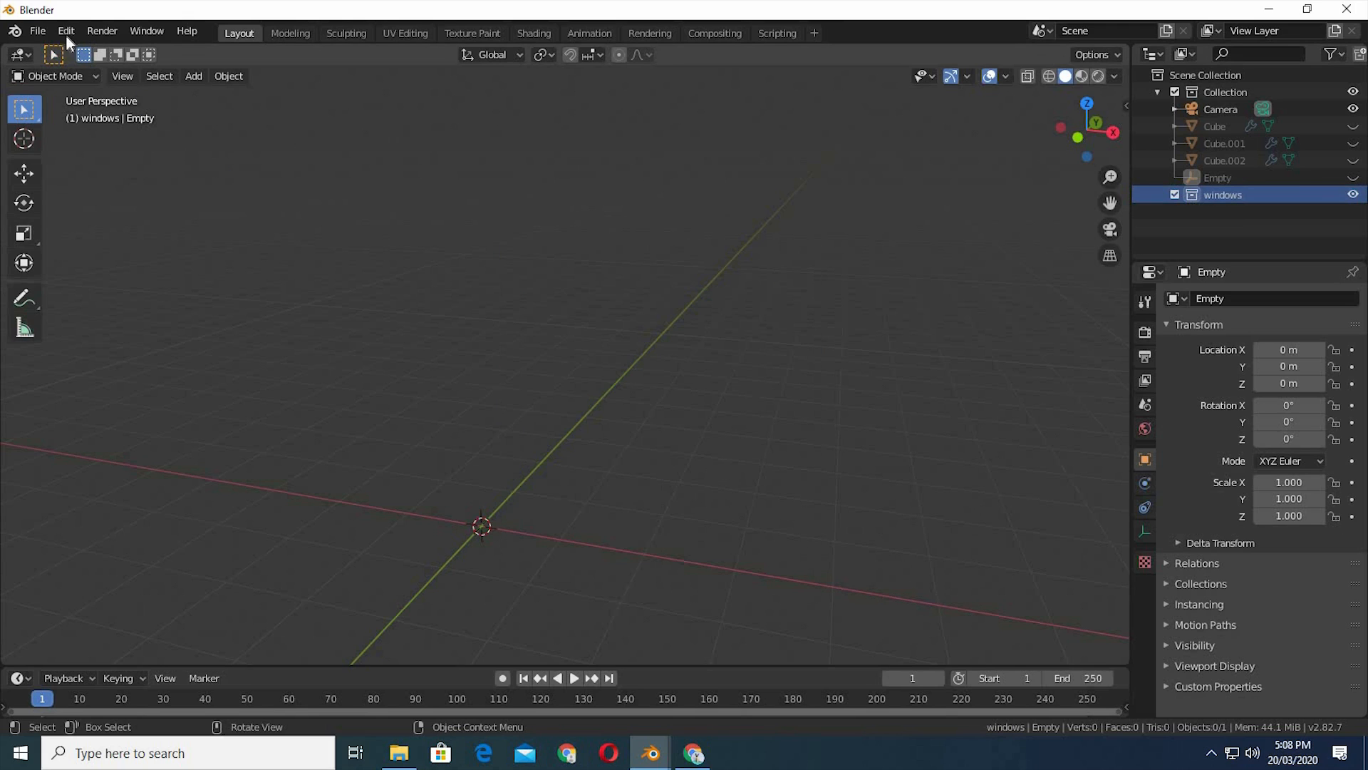
left_click(66, 31)
left_click(114, 276)
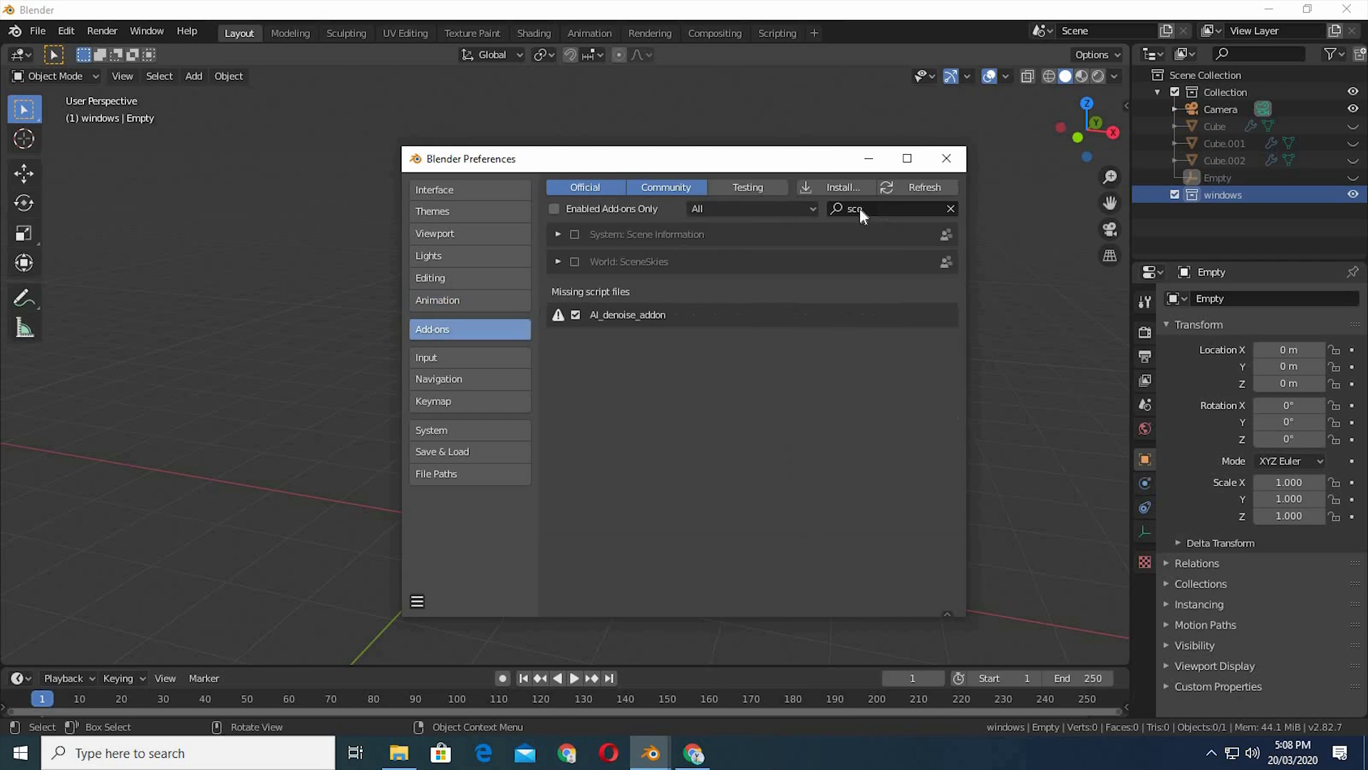
left_click(856, 208)
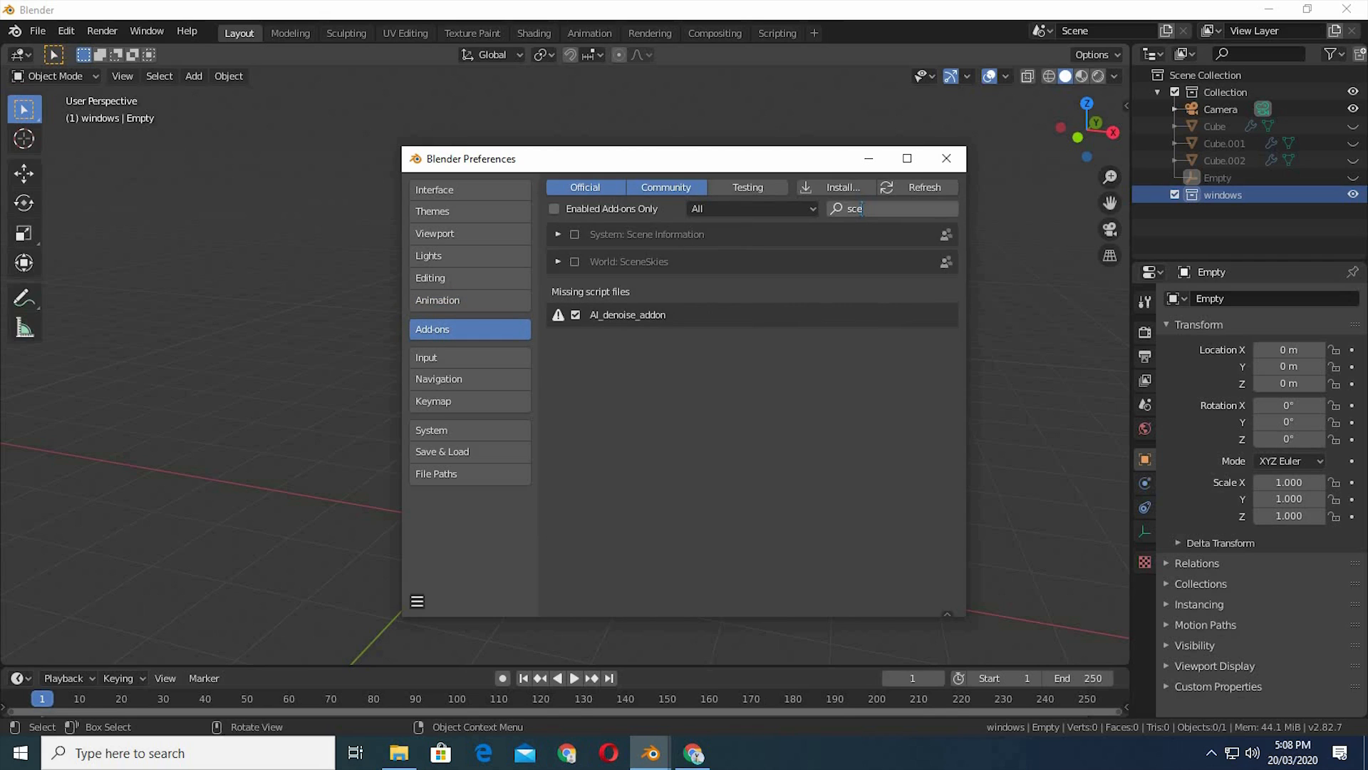
key("BackSpace")
key("BackSpace")
key("BackSpace")
type("arch")
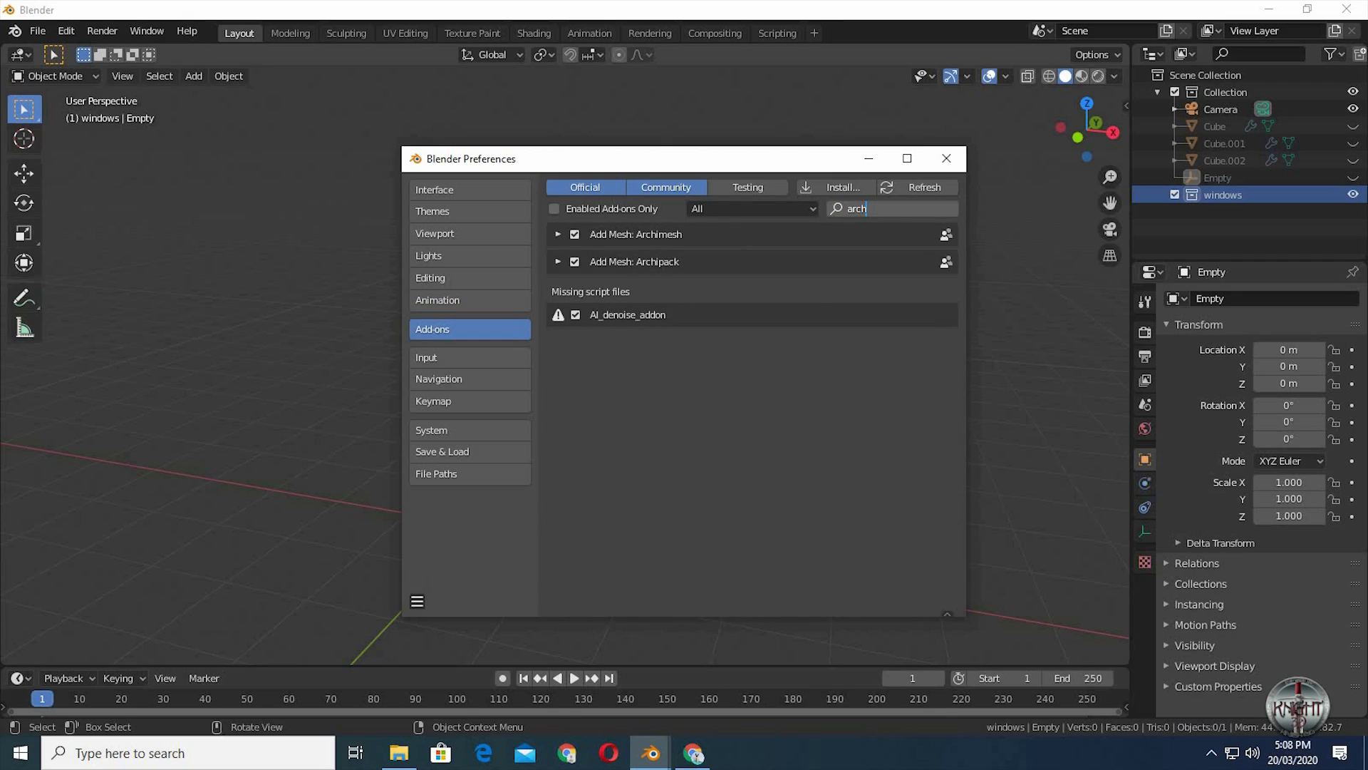
left_click(947, 158)
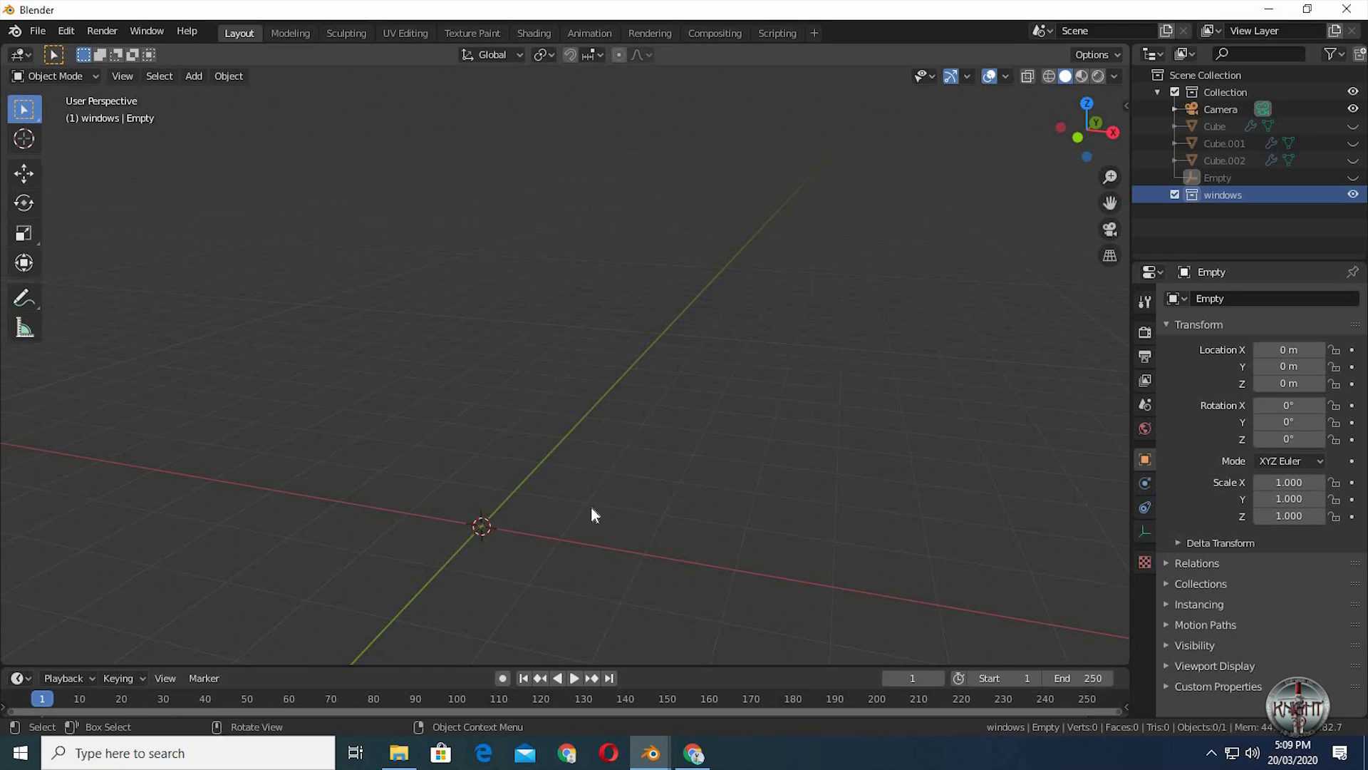
- Add an Archimesh Panel Window to the windows collection
key("shift+a")
mouse_move(592, 508)
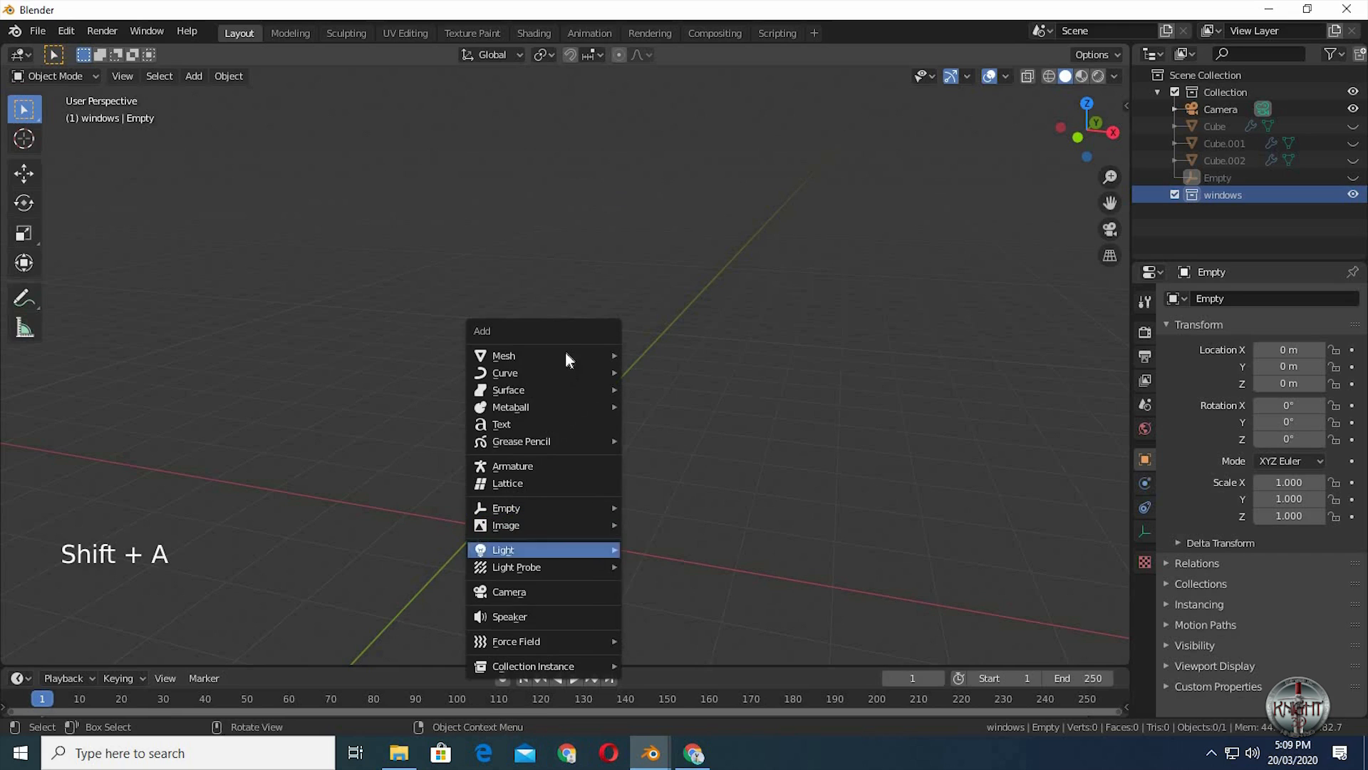
mouse_move(566, 355)
mouse_move(701, 540)
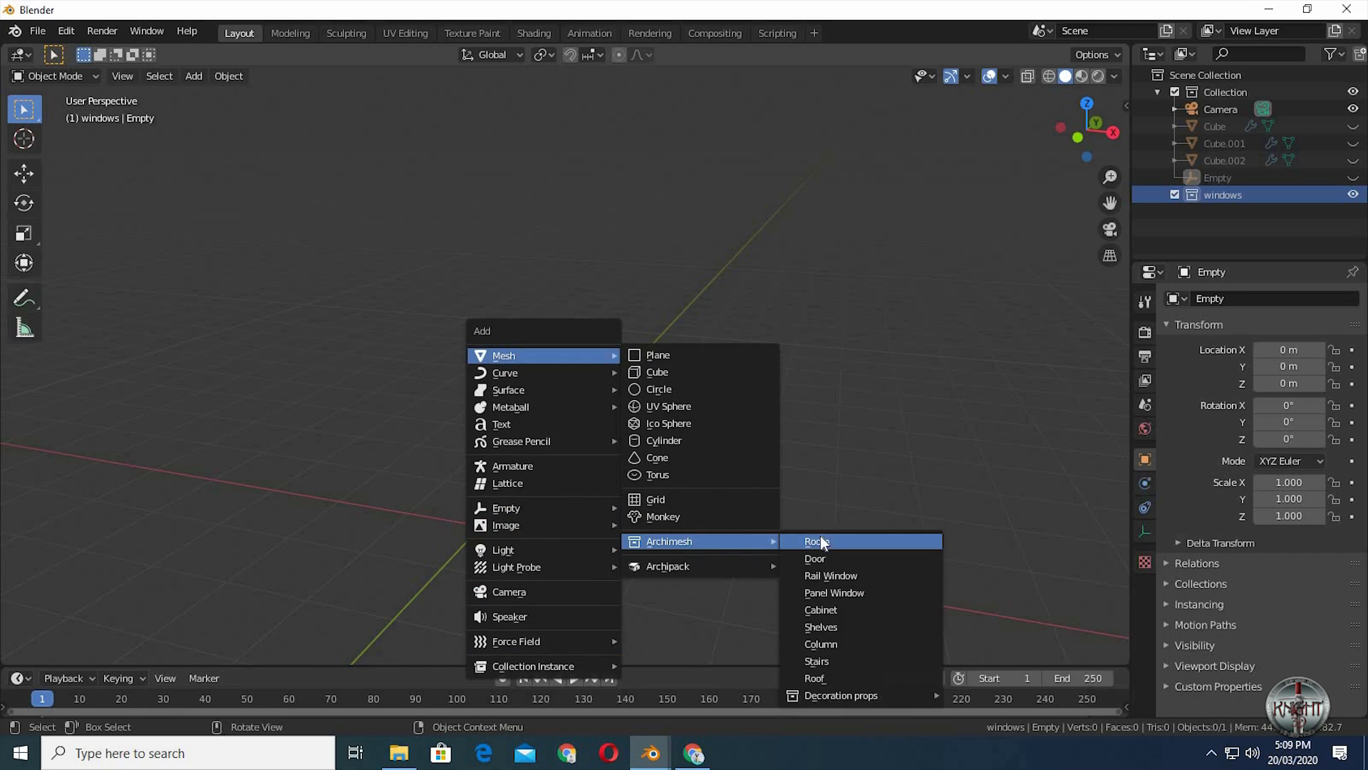
left_click(848, 592)
middle_click_drag(775, 476, 515, 499)
scroll(654, 494, "up", 2)
scroll(653, 491, "down", 3)
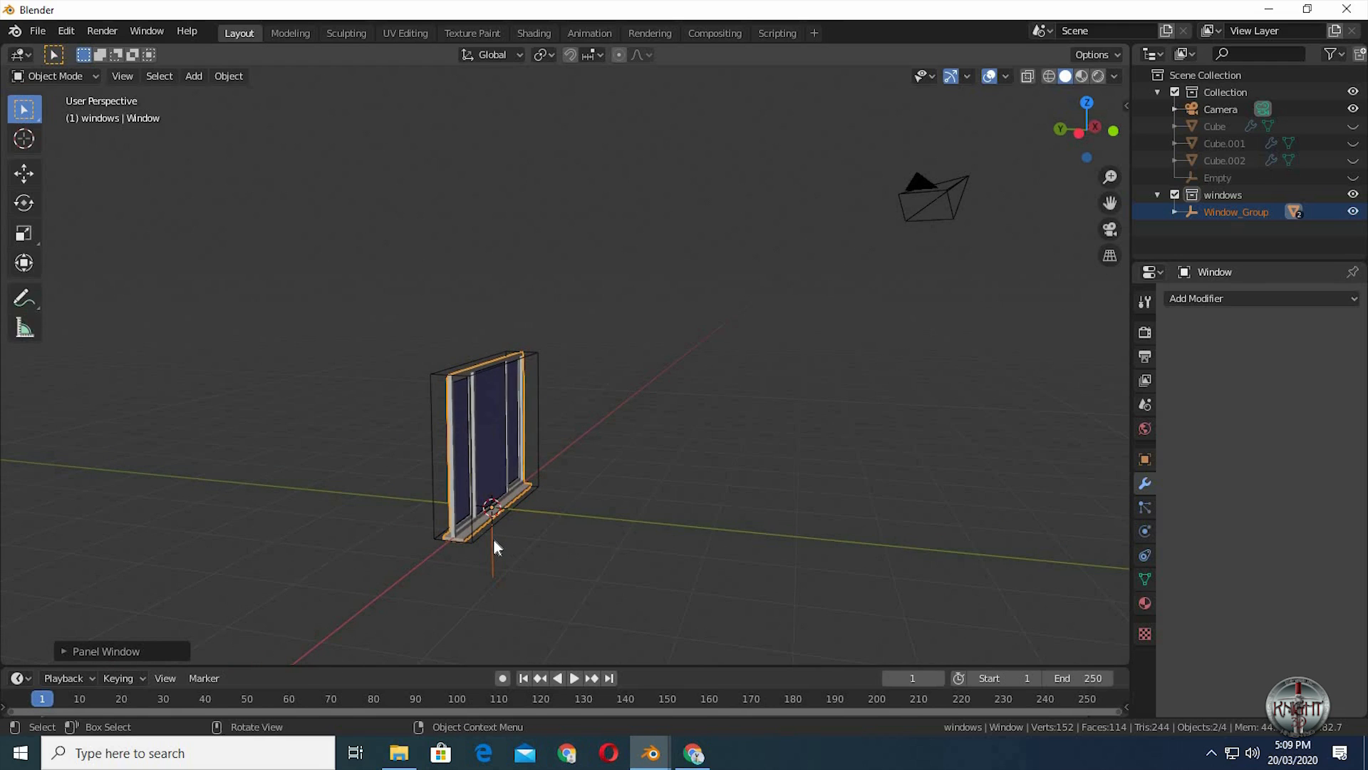
- Move the panel window away from the origin along negative X and scale it down uniformly to about 0.42
key("g")
key("x")
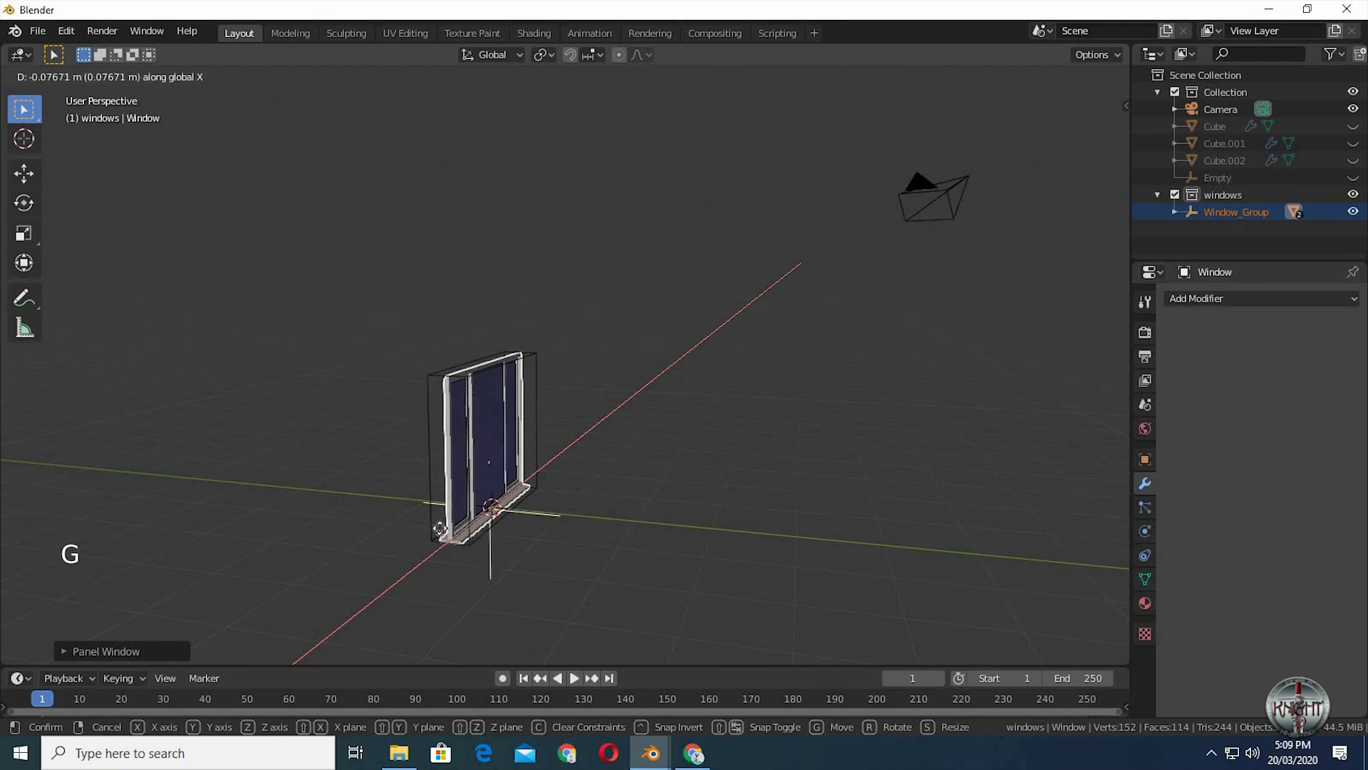
left_click(394, 562)
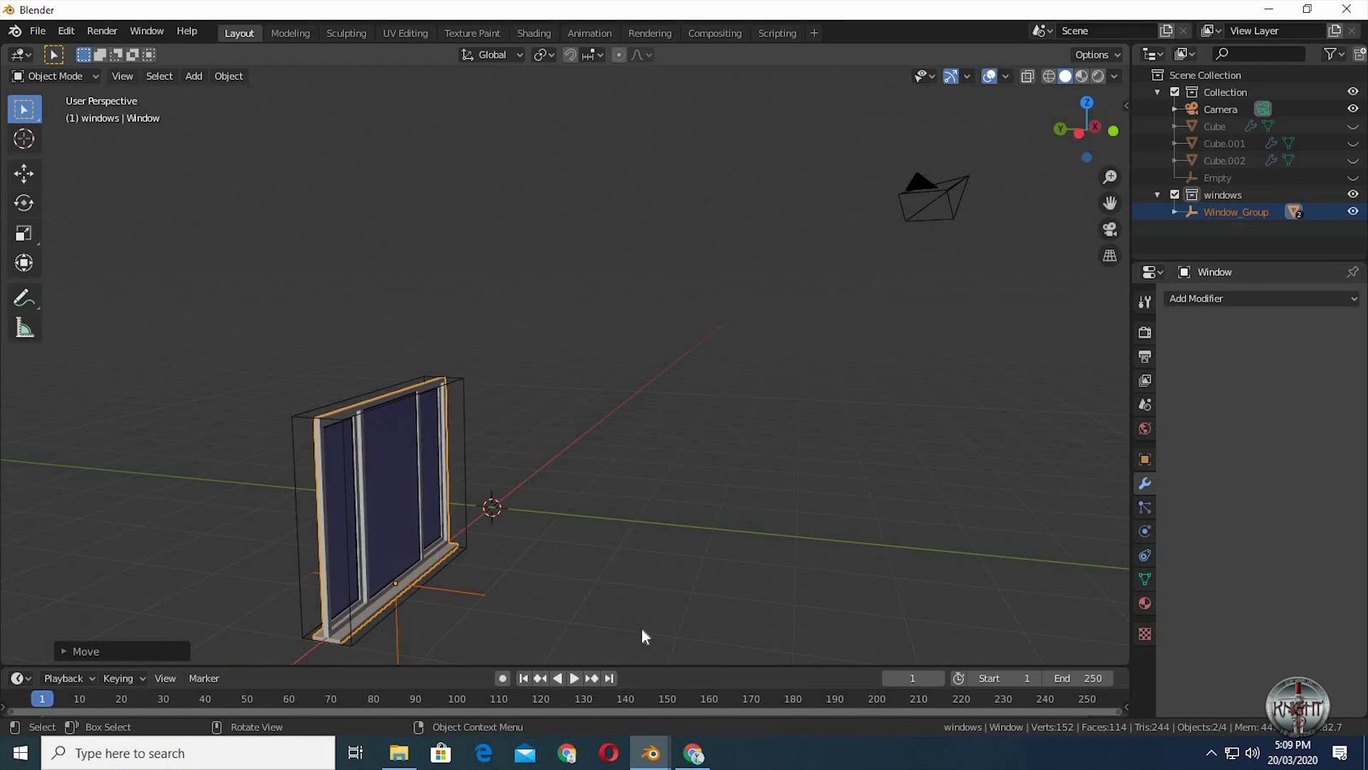
key("s")
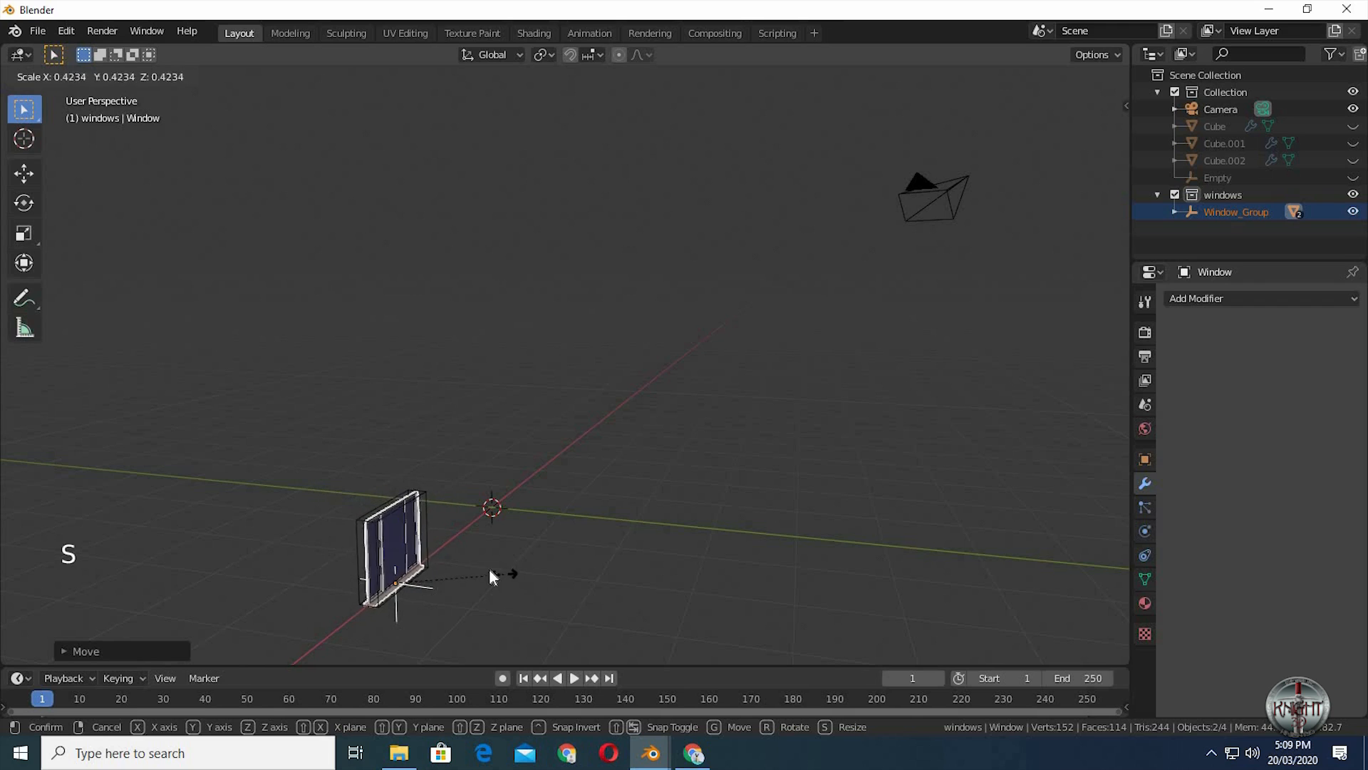
left_click(490, 575)
- Place the 3D cursor beside the window's sill and add an Archimesh Venetian blind there
scroll(492, 573, "up", 3)
middle_click_drag(510, 570, 573, 583, "shift")
middle_click_drag(579, 525, 695, 539, "shift")
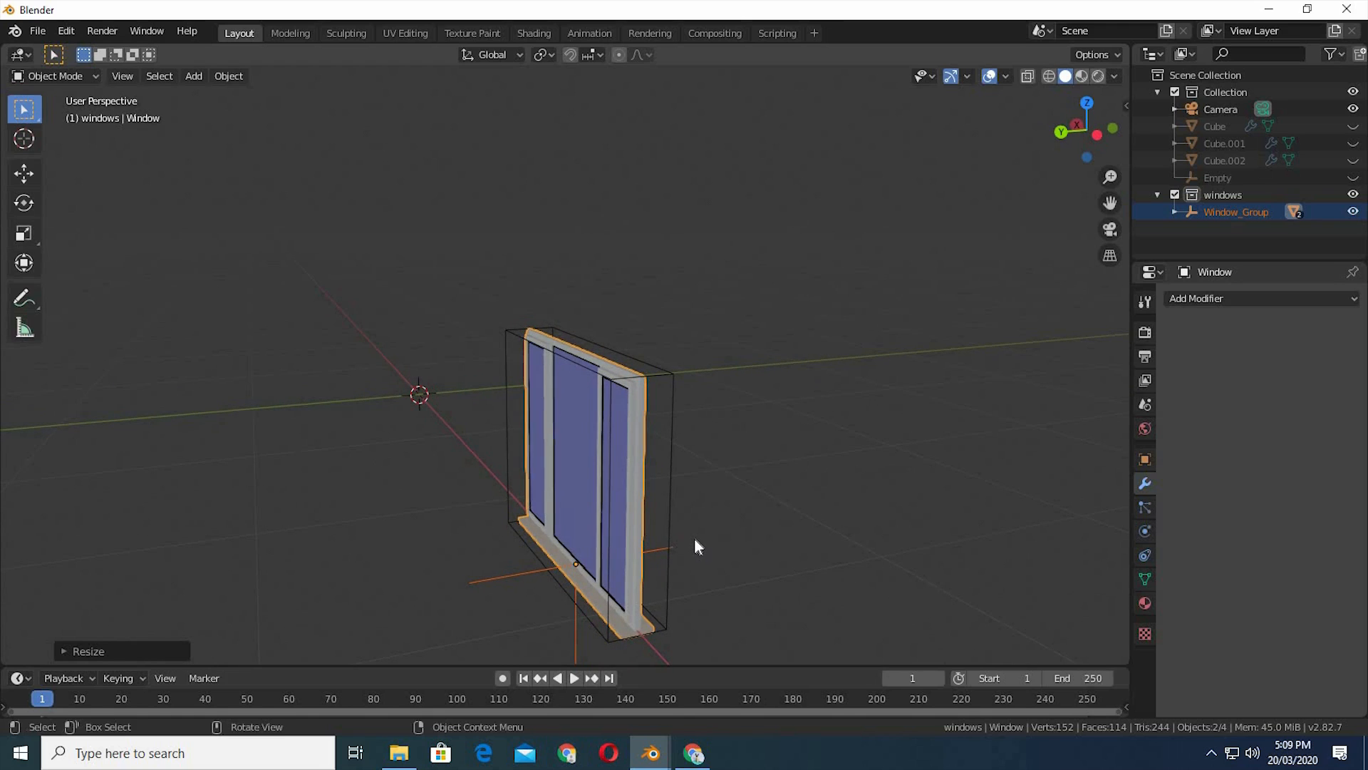
right_click(540, 568, "shift")
middle_click_drag(721, 567, 739, 566)
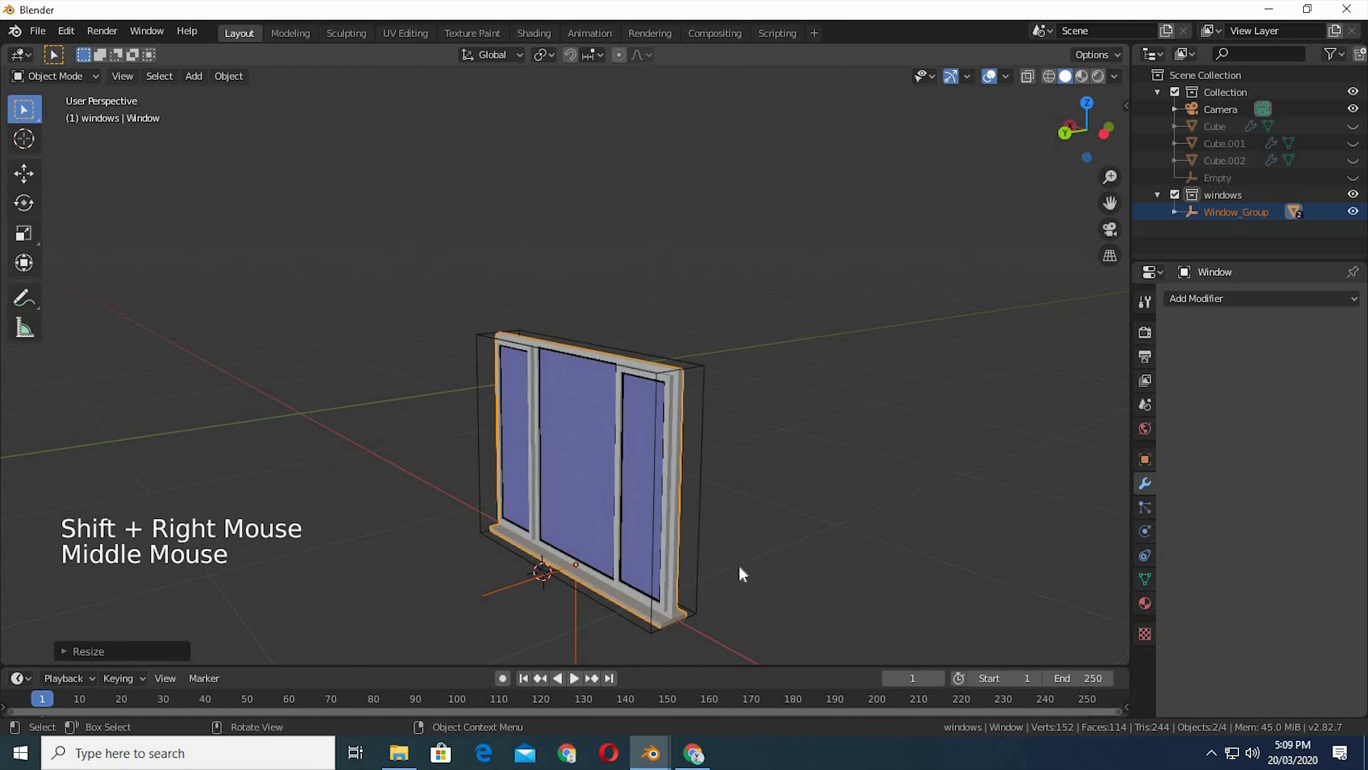
key("shift+a")
mouse_move(724, 404)
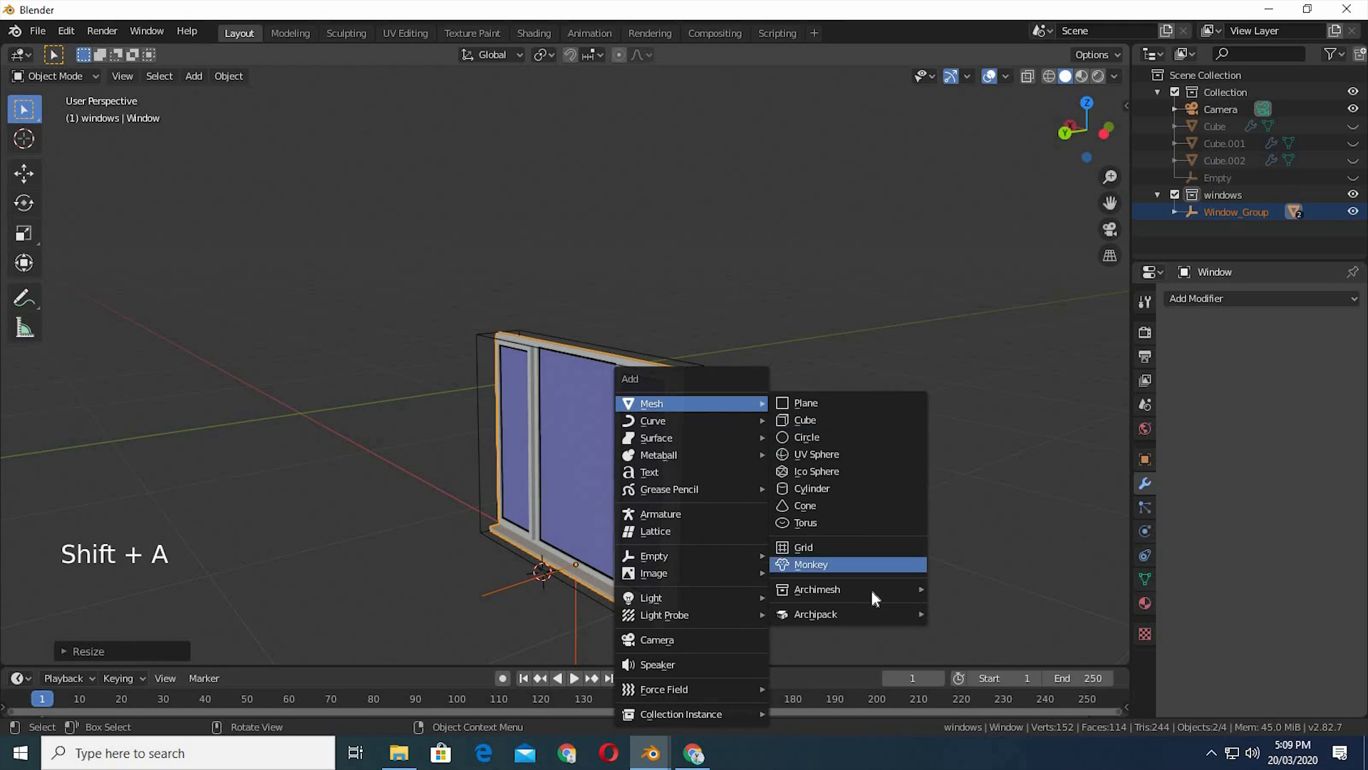
mouse_move(870, 589)
mouse_move(1003, 593)
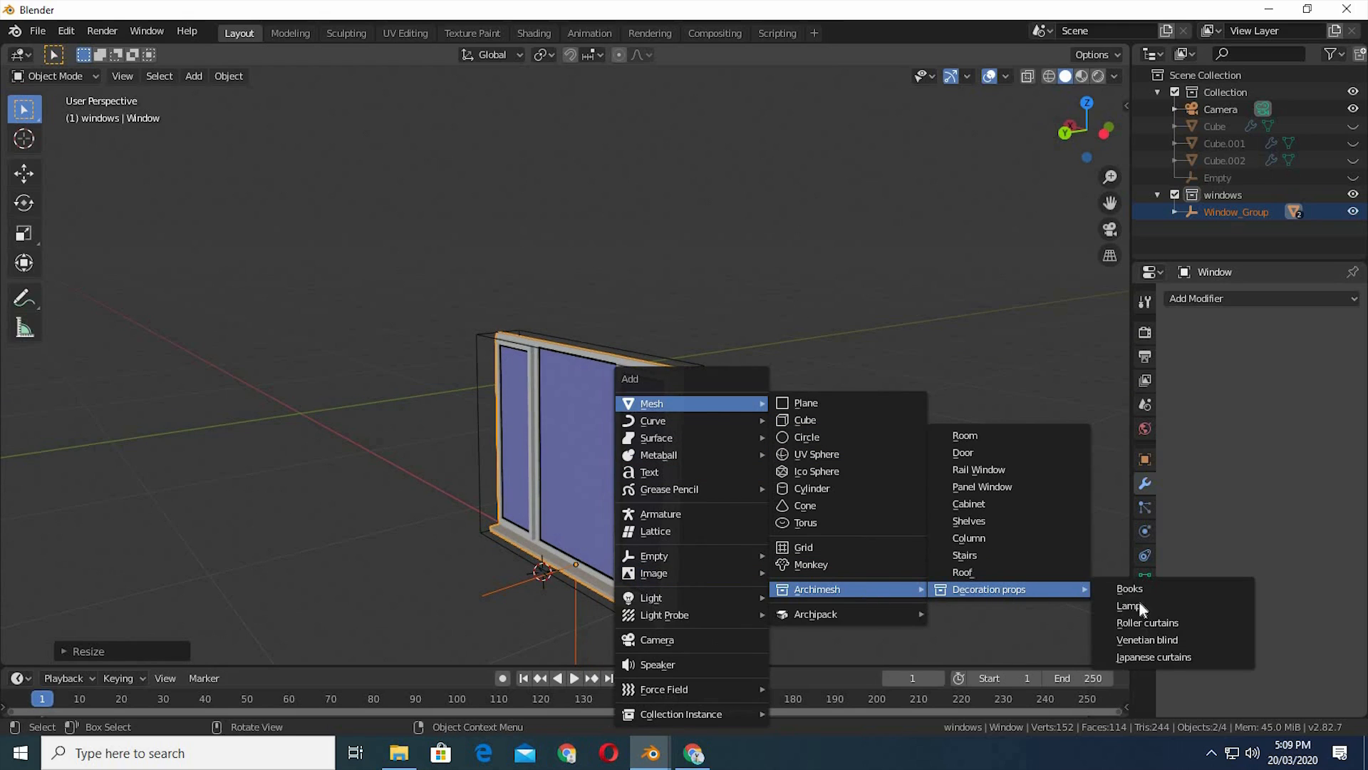
left_click(1151, 634)
- Raise the Venetian blind along Z to the window's top edge and scale it along Z to about 0.45 to match the window's height
middle_click_drag(857, 569, 814, 529)
key("g")
key("z")
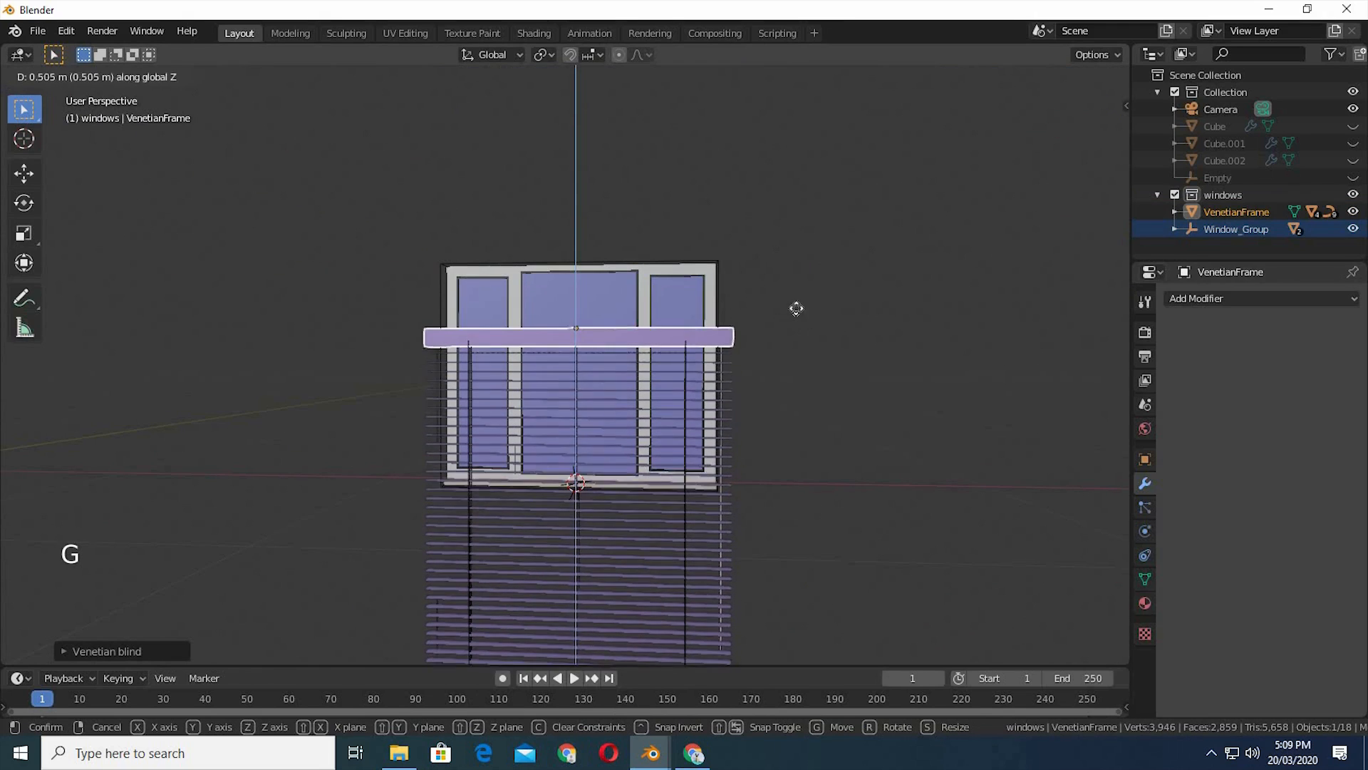
left_click(898, 514)
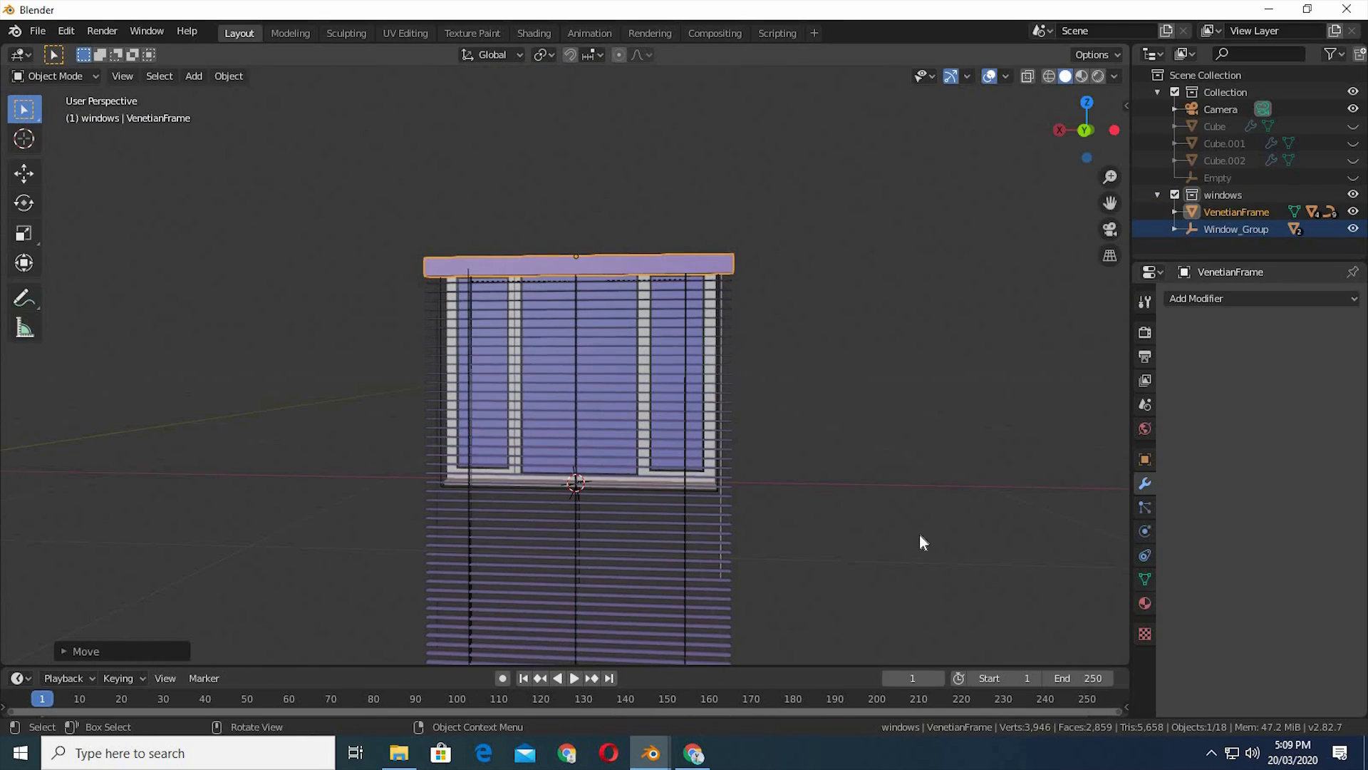
key("s")
key("z")
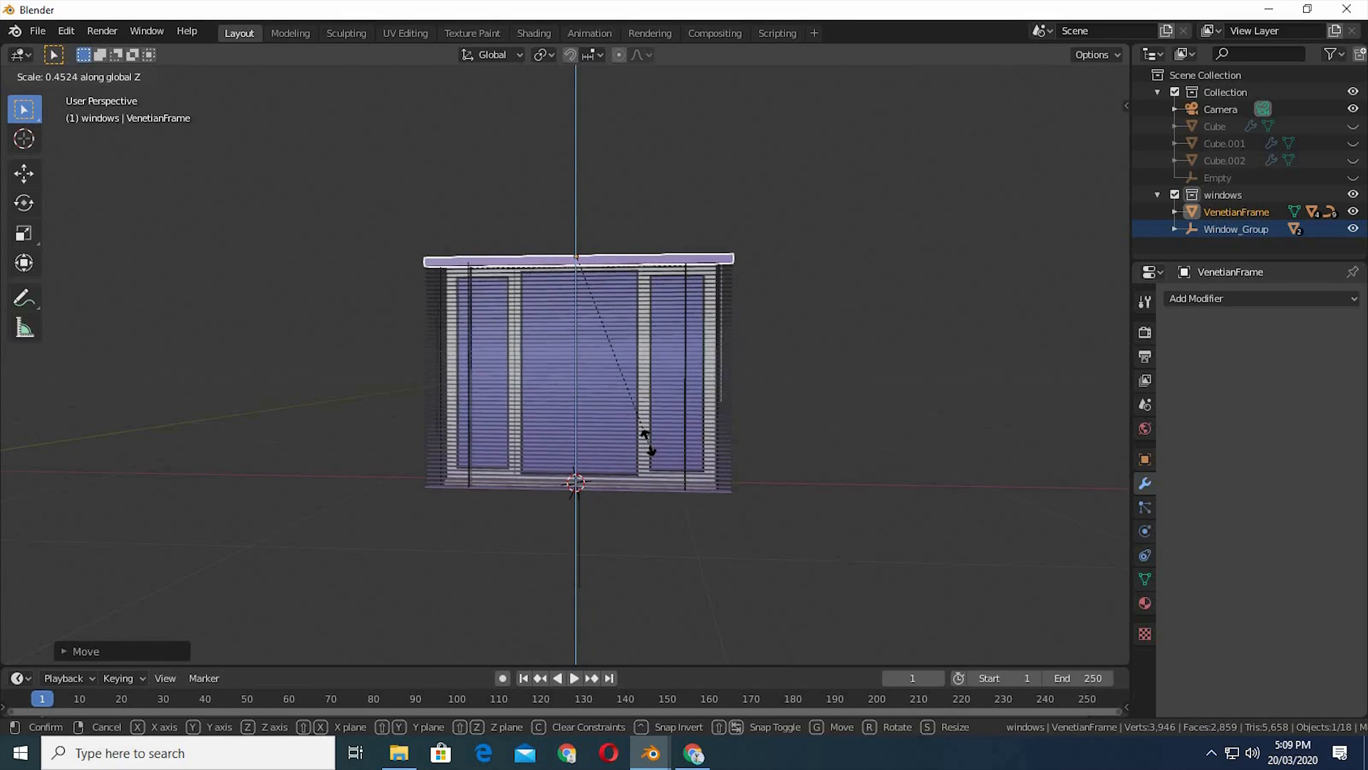
left_click(647, 443)
middle_click_drag(647, 553, 848, 568)
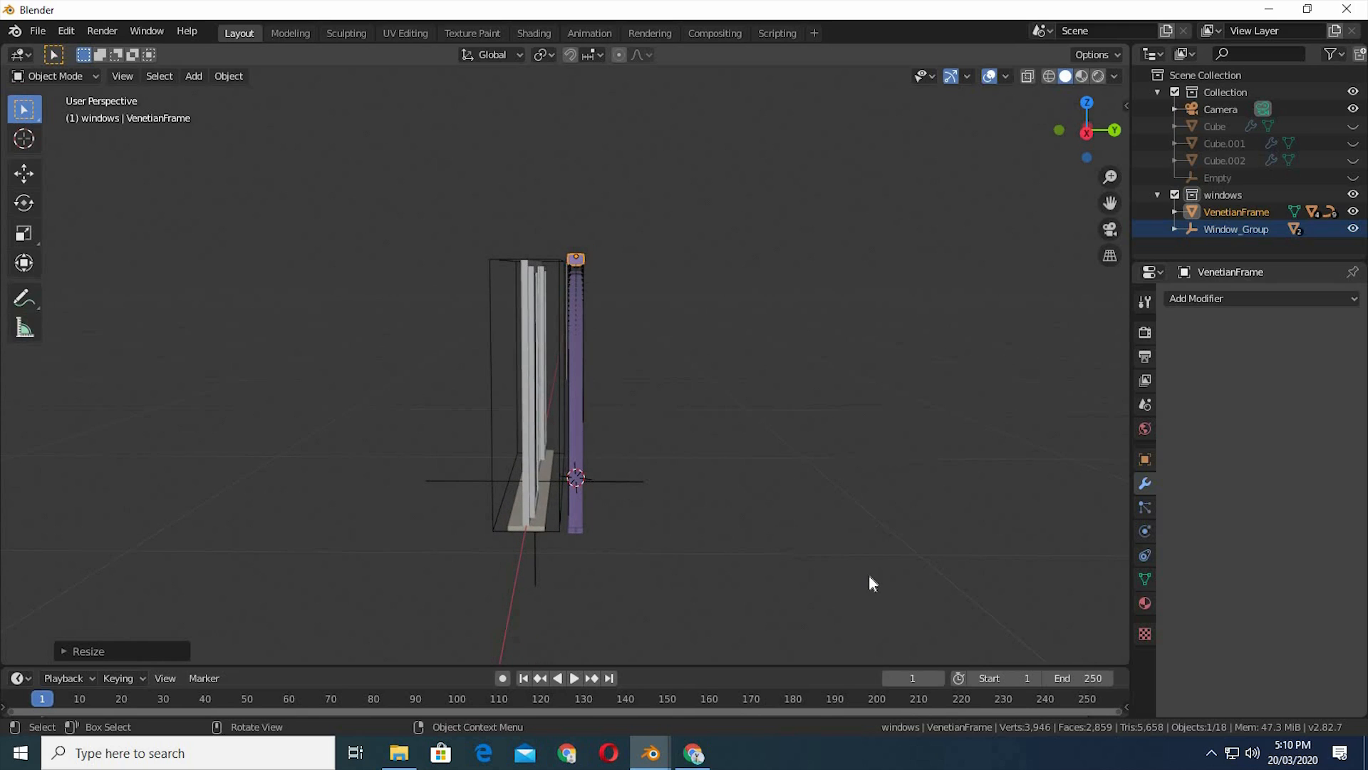
- Move the Venetian blind along Y by about -0.061 m so it sits close against the window
key("g")
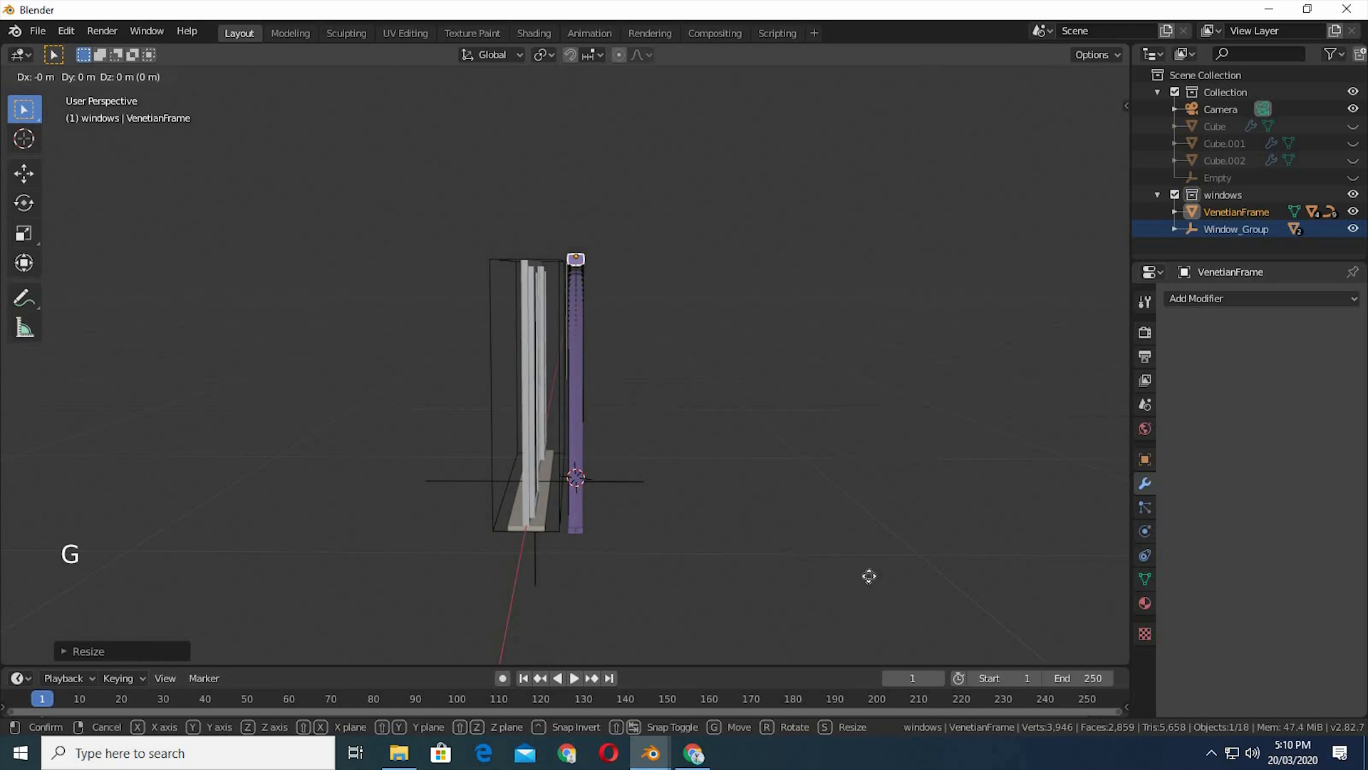
key("y")
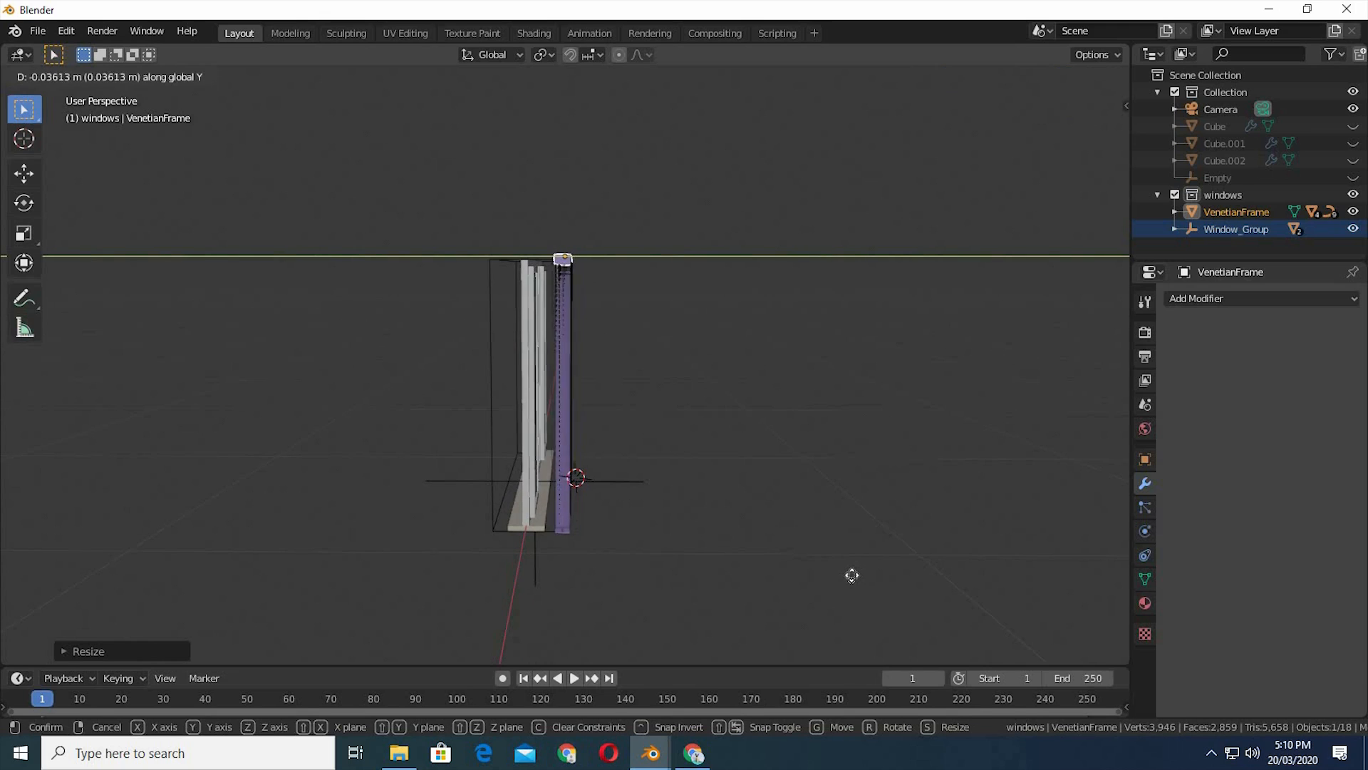
left_click(851, 575)
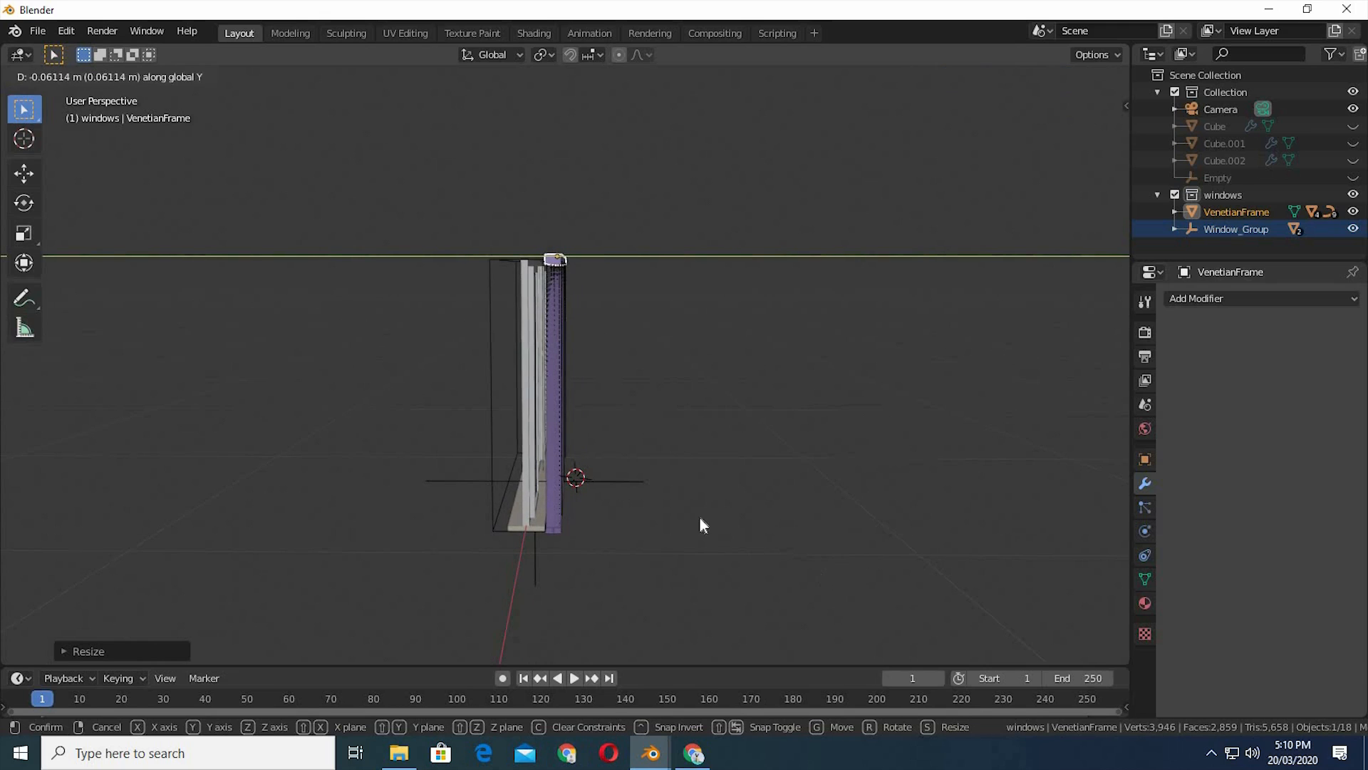
- Parent the Venetian blind to Window_Group using Object (Keep Transform)
left_click(559, 555, "shift")
key("ctrl+p")
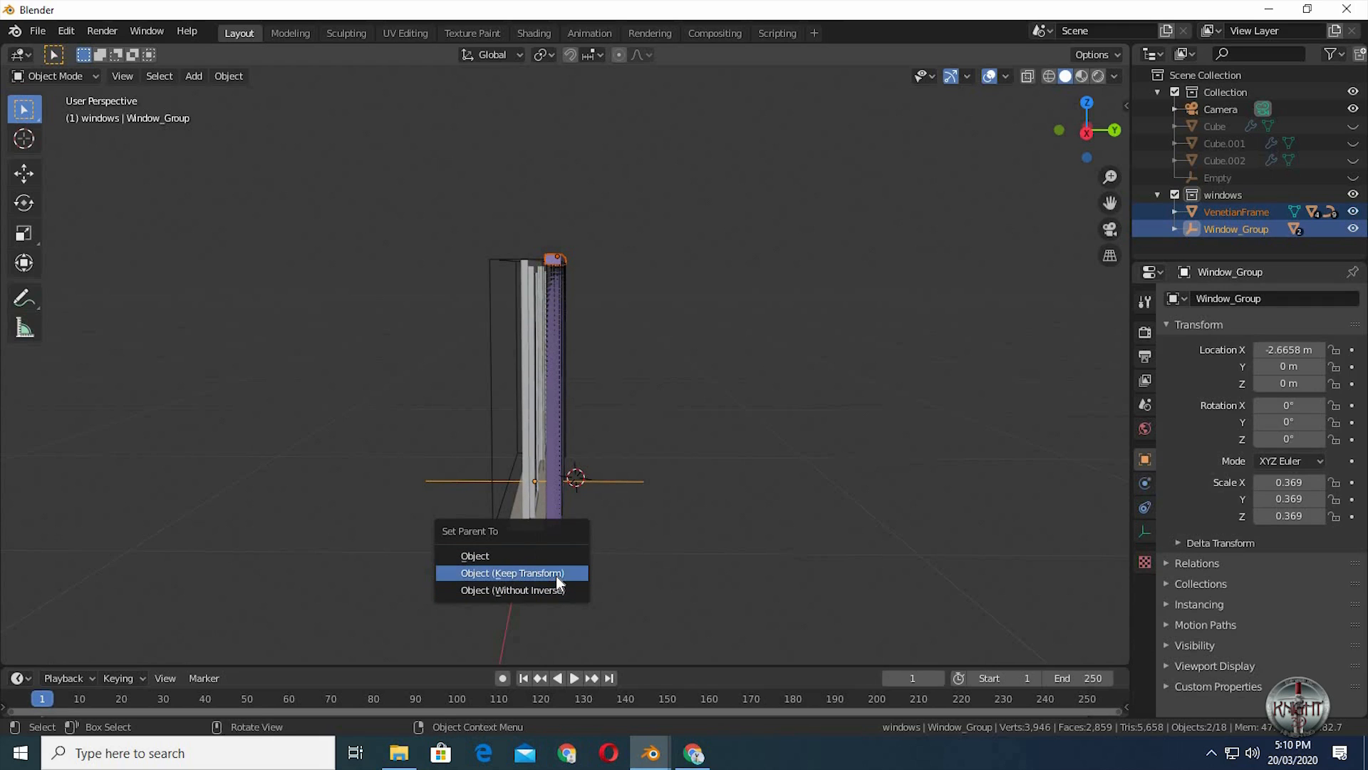
left_click(556, 575)
middle_click_drag(575, 570, 482, 244)
left_click(816, 559)
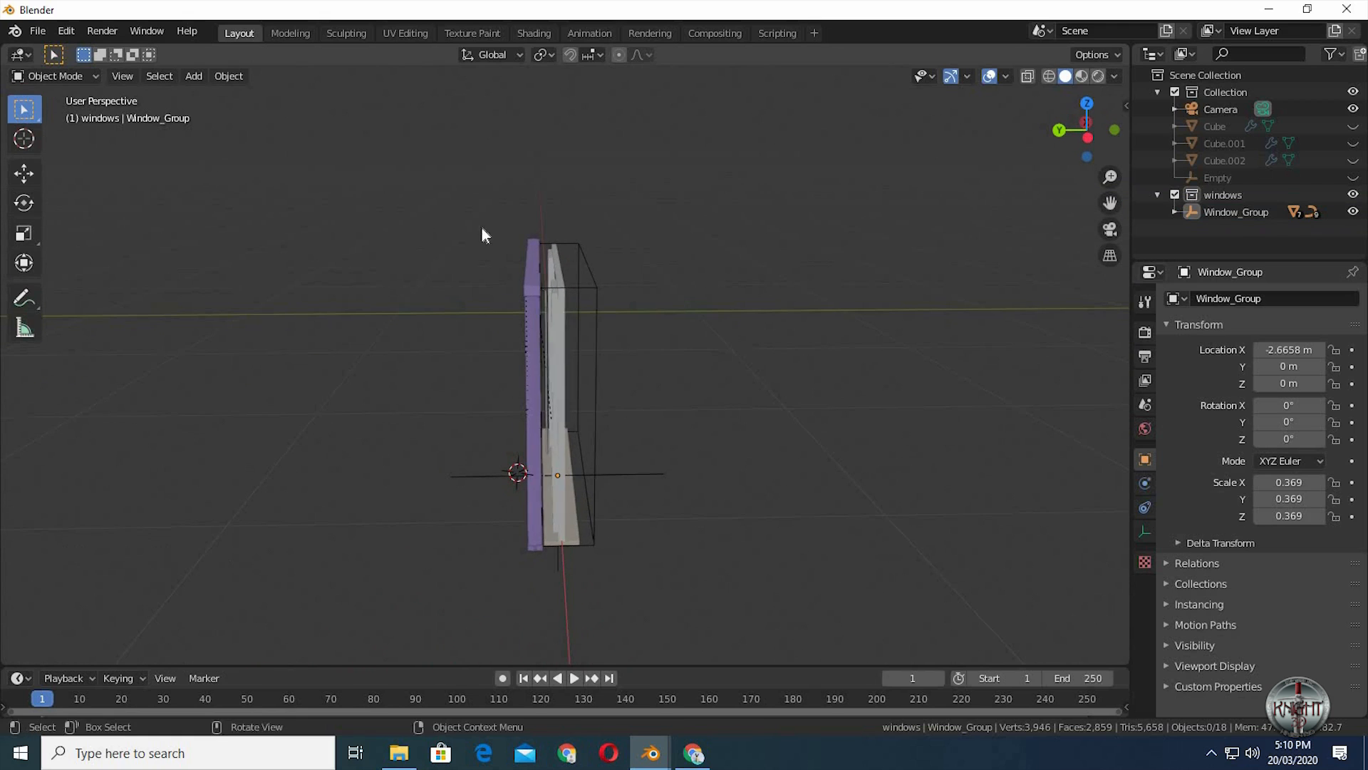
- Select only the Venetian blind's parts, leaving out the window's hole box, and lower them slightly along Z to line up with the window
left_click_drag(481, 224, 534, 349)
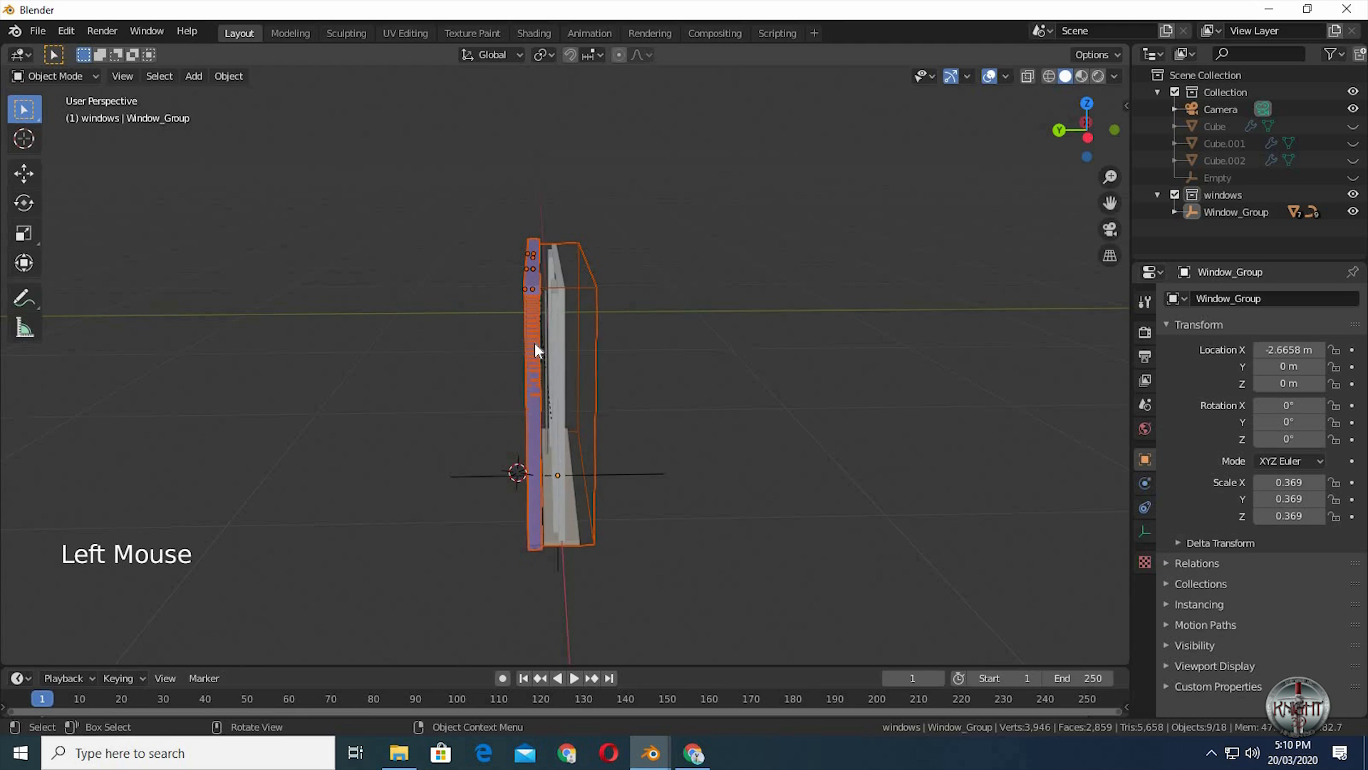
left_click(591, 288, "shift")
left_click(599, 362, "shift")
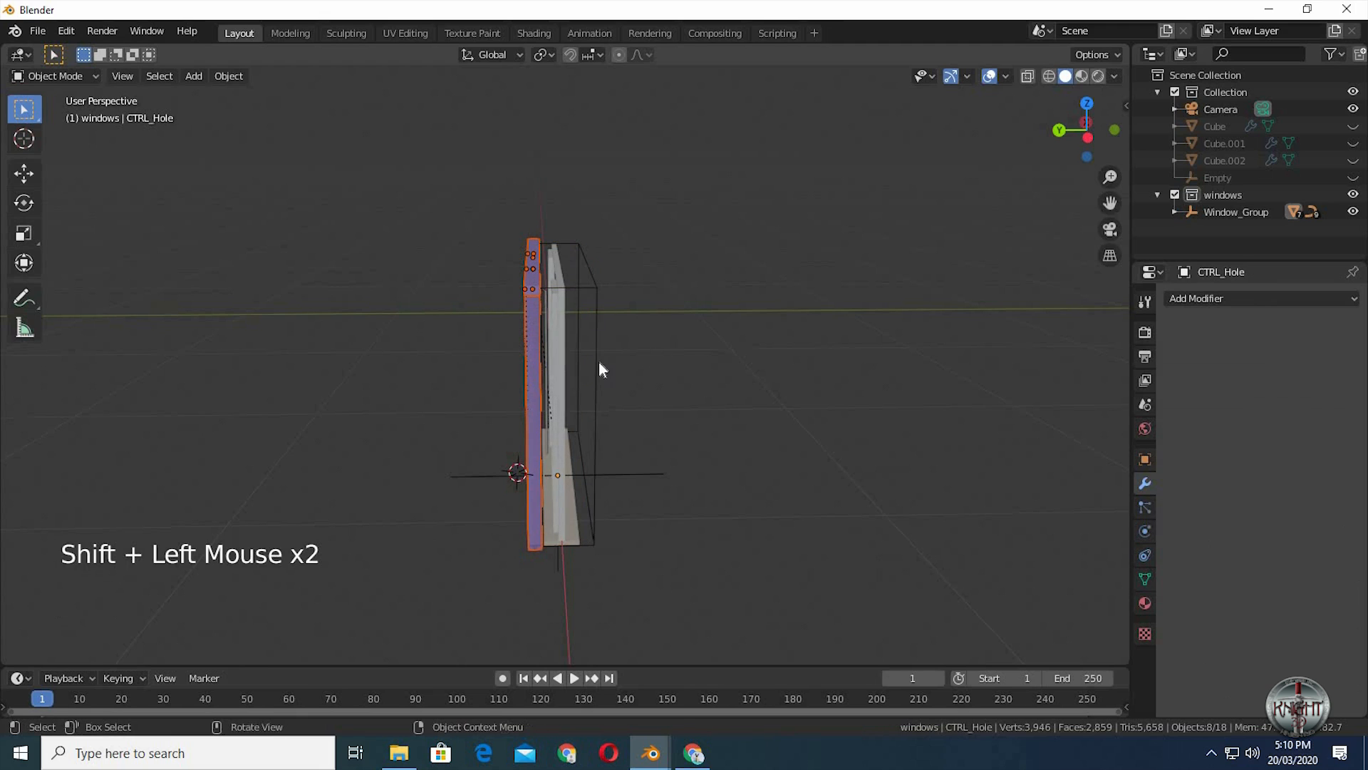
key("g")
key("z")
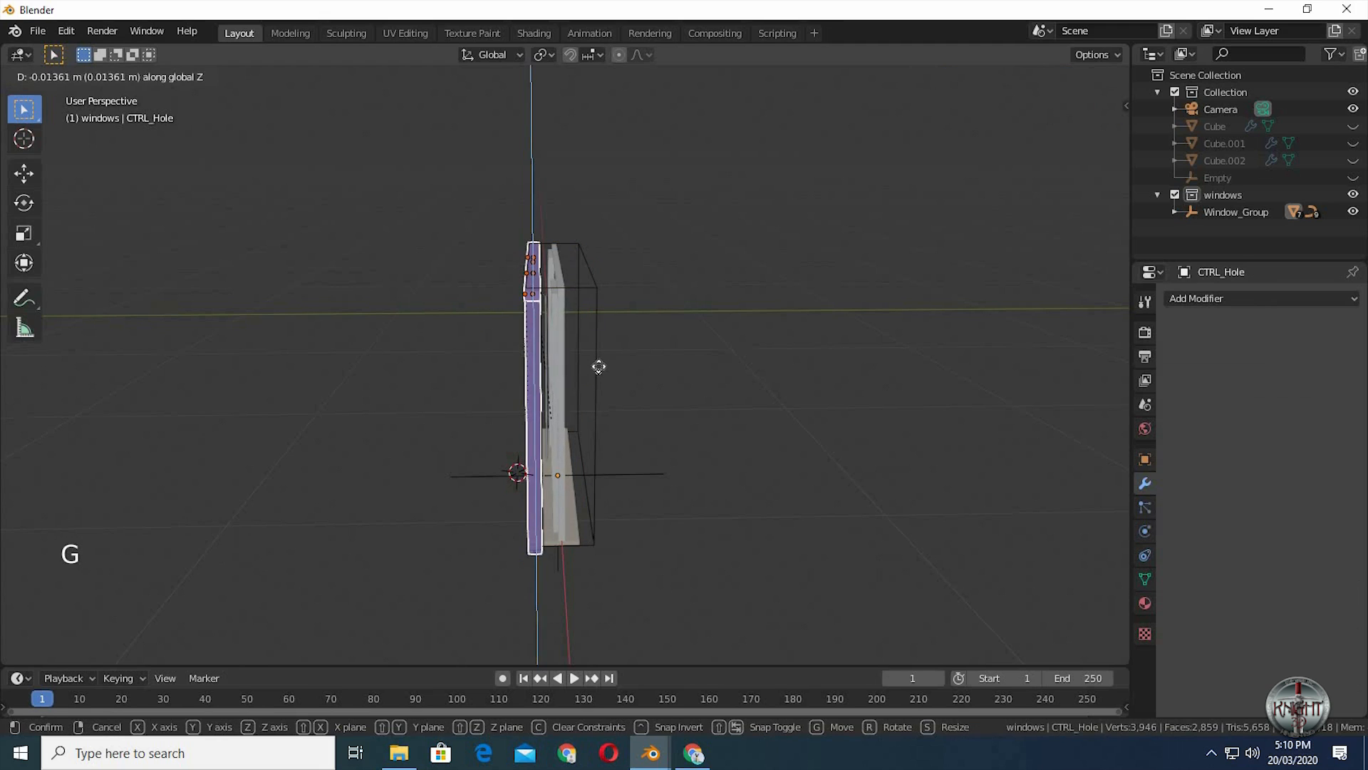
left_click(653, 386)
mouse_move(653, 386)
middle_mouse_down()
mouse_move(791, 371)
mouse_move(766, 382)
mouse_move(636, 366)
middle_mouse_up()
middle_click_drag(836, 305, 873, 302)
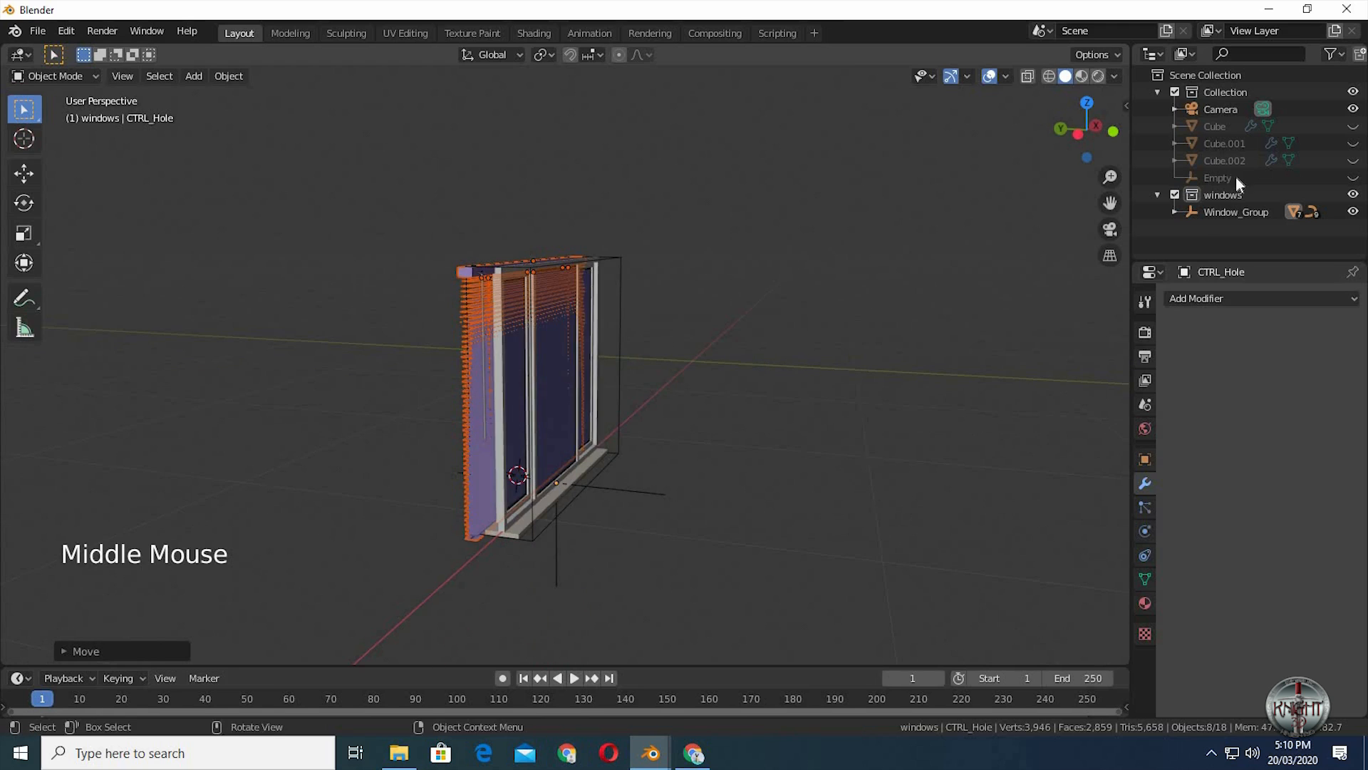
- Create a new collection beside the windows collection and name it "bool group"
left_click(1194, 236)
scroll(1186, 232, "down", 2)
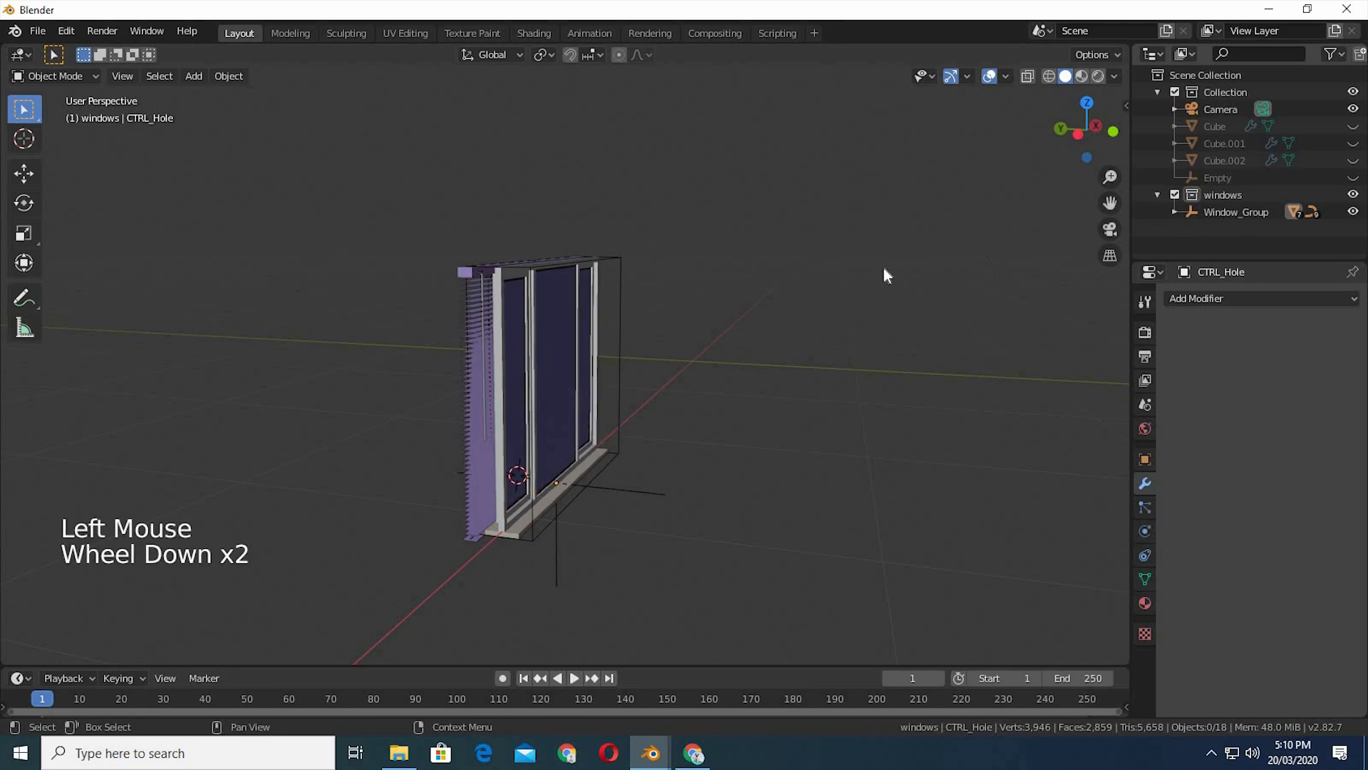
scroll(883, 268, "up", 1)
scroll(887, 270, "down", 1)
middle_click_drag(898, 282, 1232, 248)
left_click(1181, 231)
right_click(1183, 235)
left_click(1184, 235)
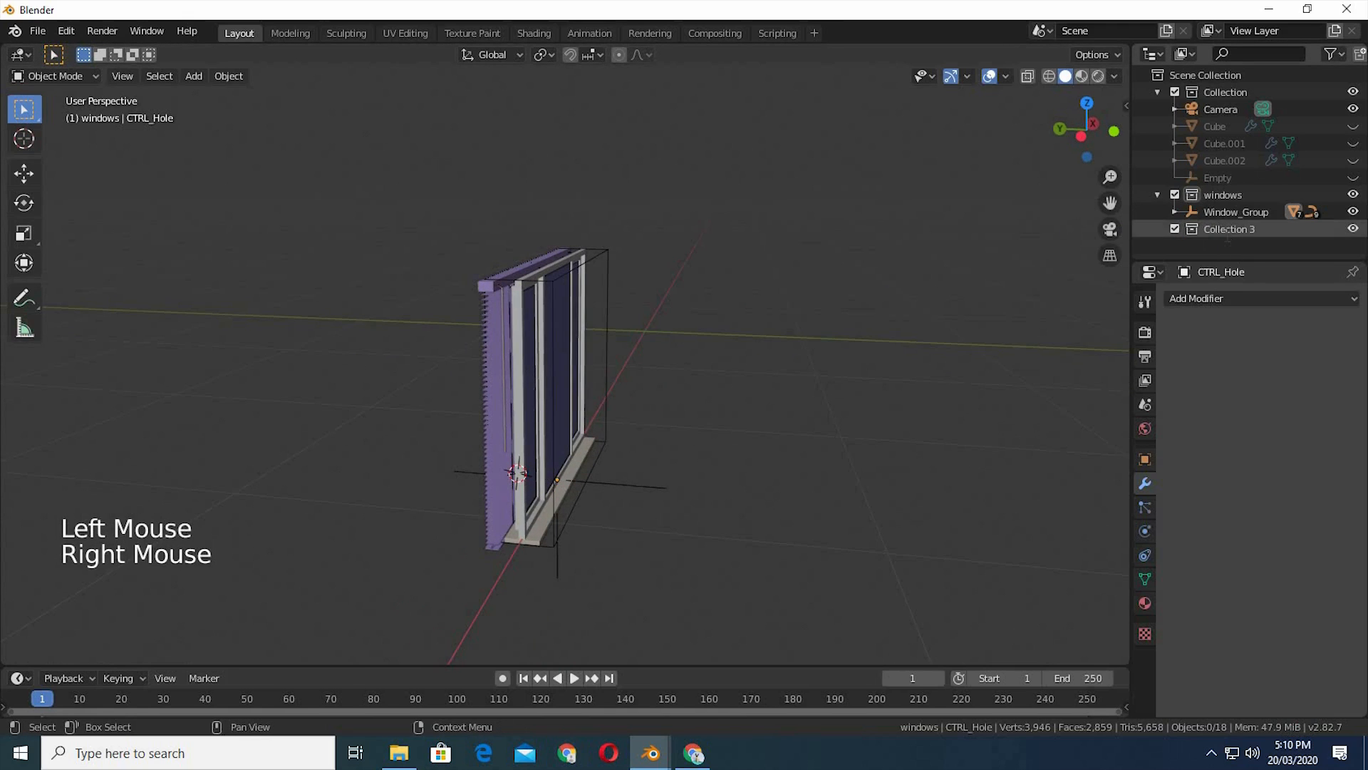
double_click(1227, 229)
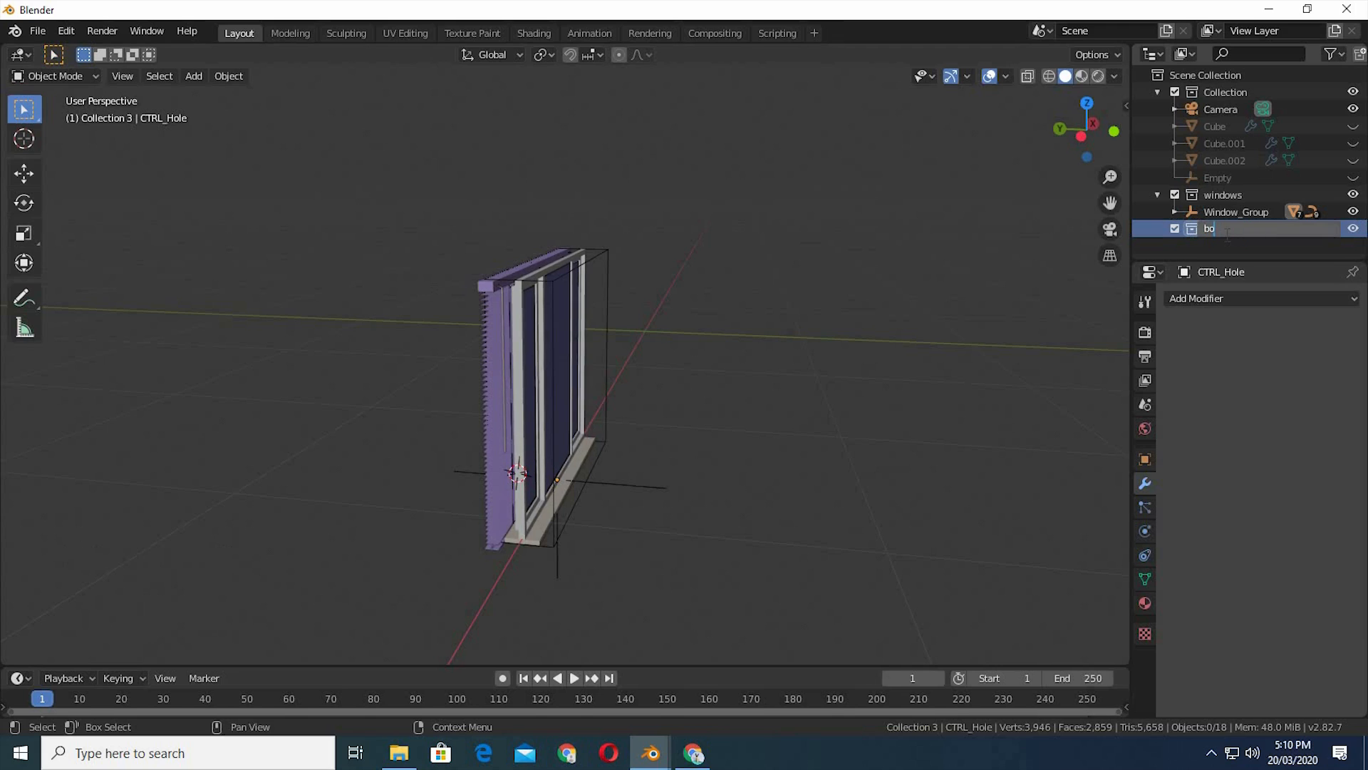
type("bool group")
key("Return")
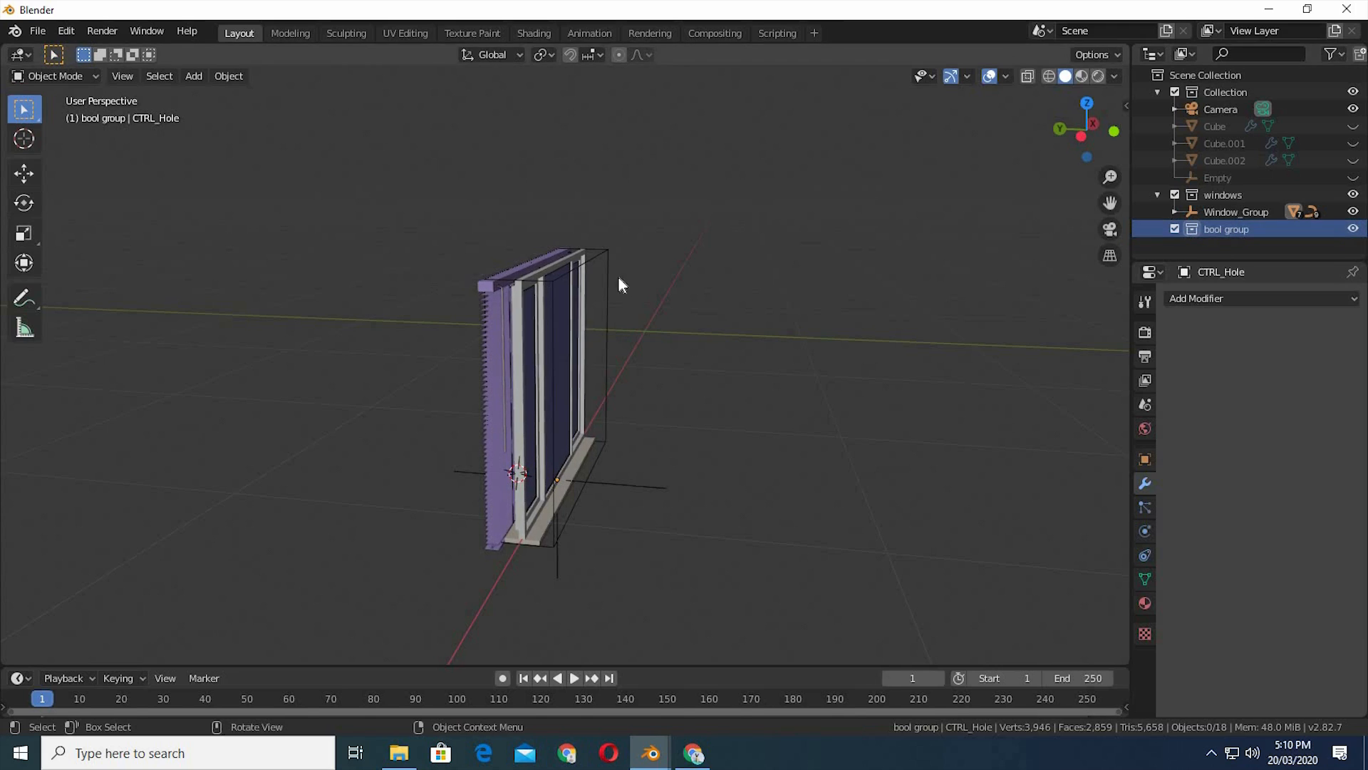
- Make a linked duplicate of the window's CTRL_Hole box at the same position
left_click(602, 259)
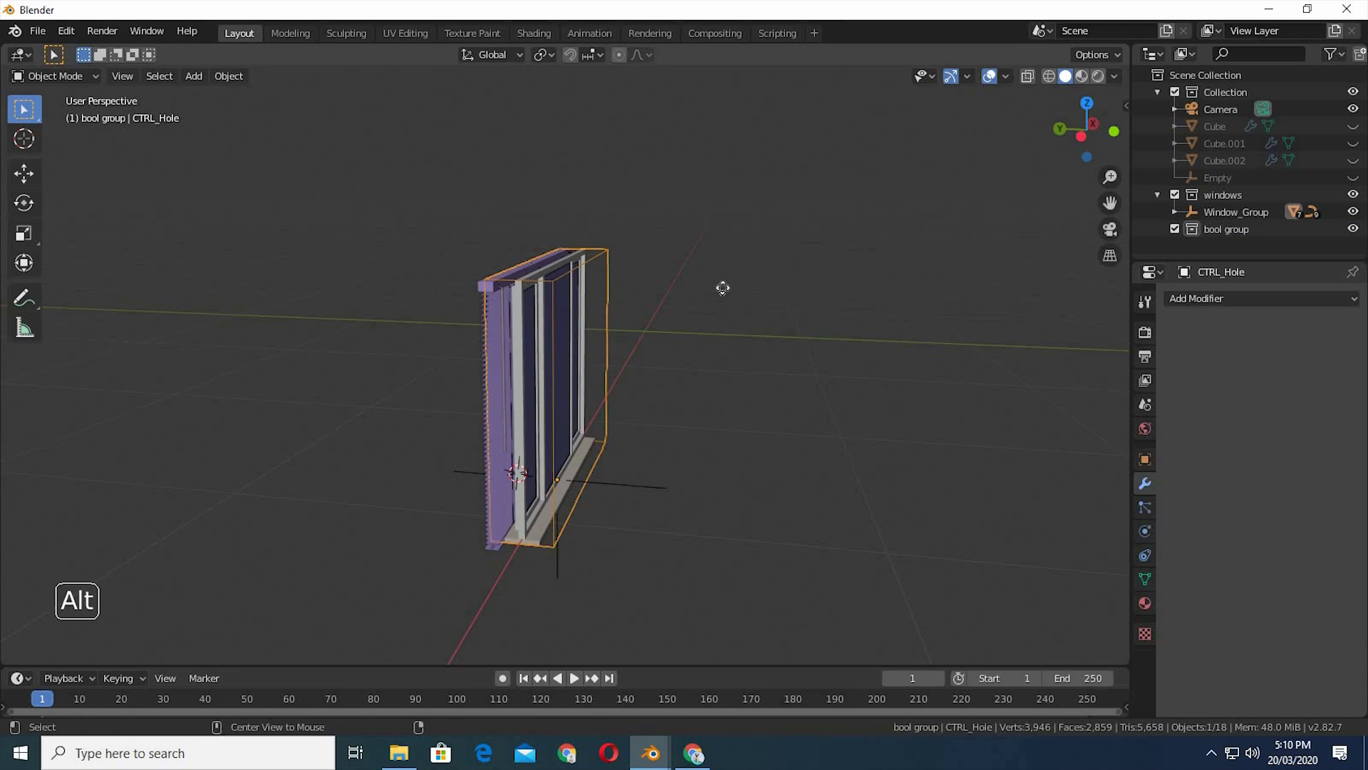
key("alt+d")
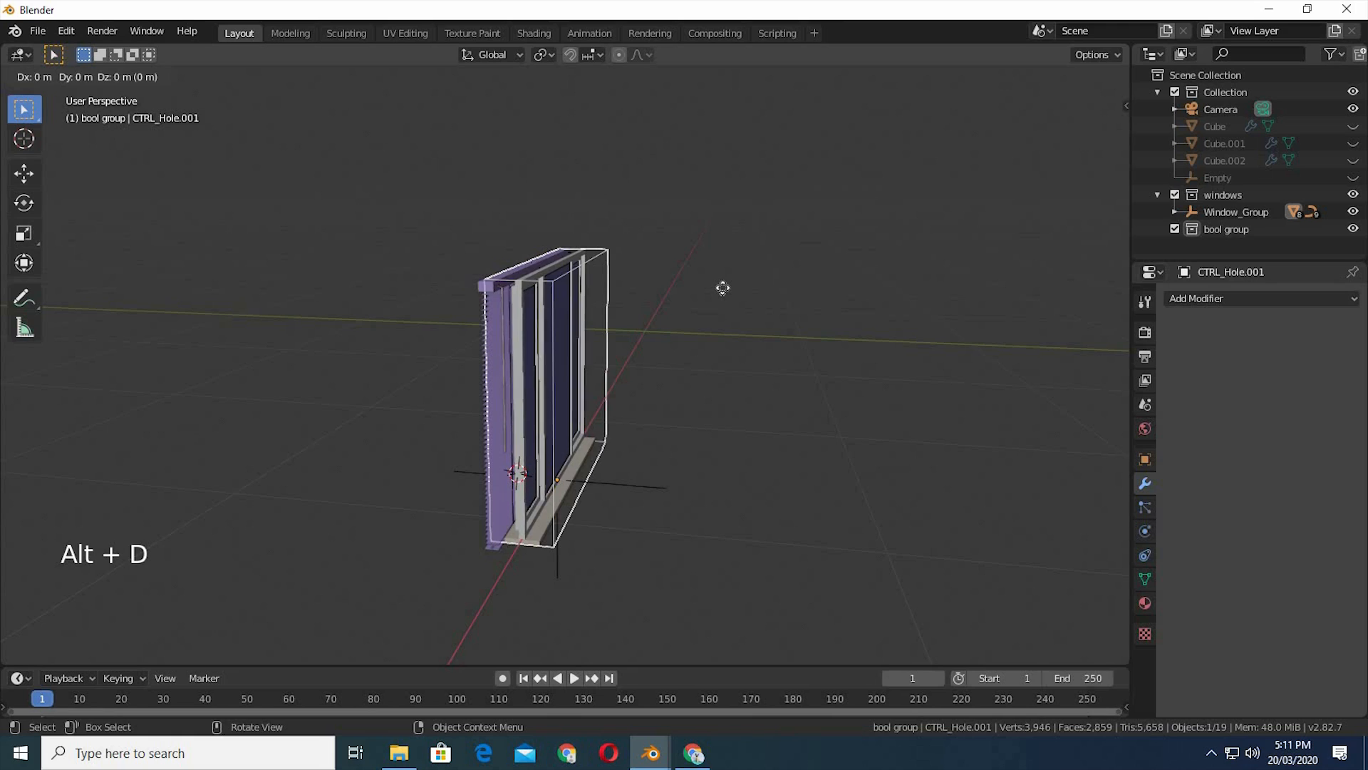
left_click(726, 295)
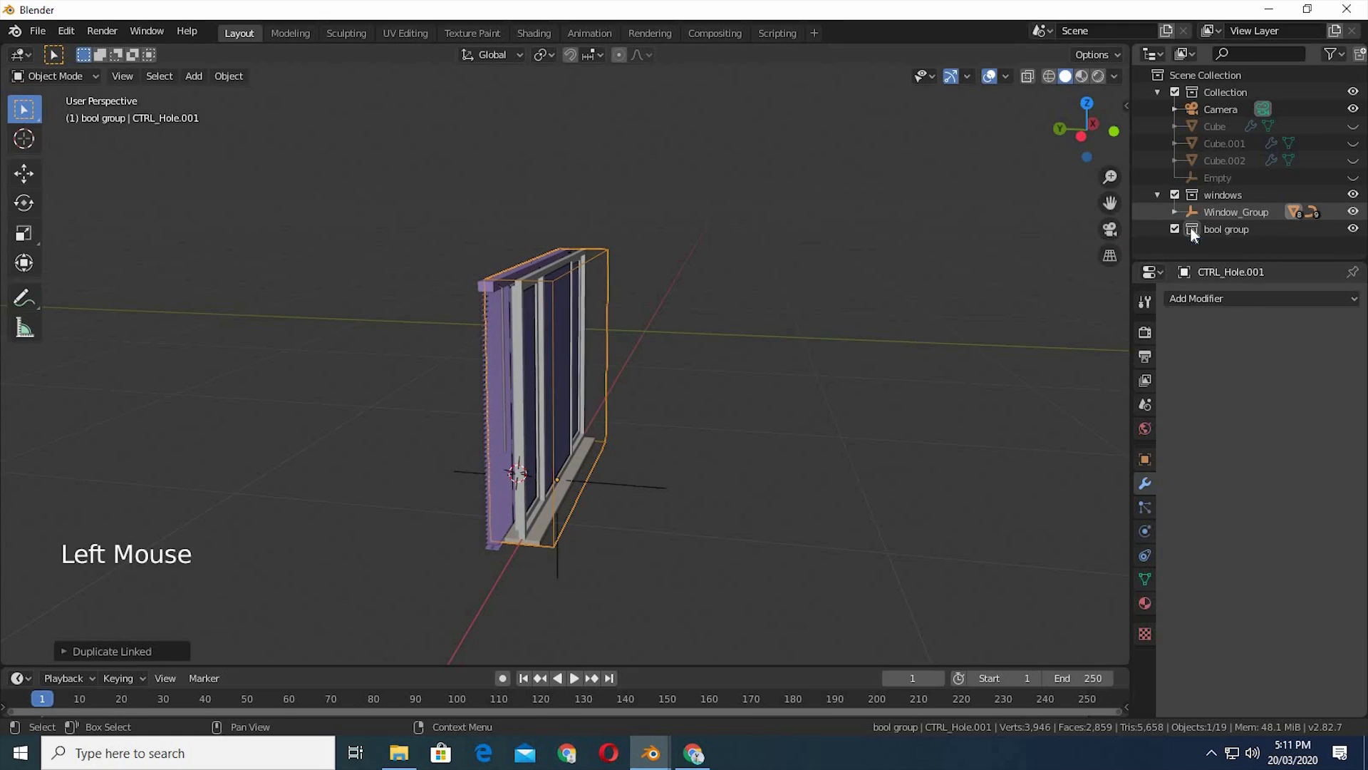
- Transfer the duplicated hole box from the windows collection into the bool group collection and expand that collection
left_click(1174, 212)
scroll(1229, 190, "down", 2)
left_click_drag(1231, 190, 1228, 238)
left_click(1163, 241)
left_click(1160, 242)
scroll(1244, 218, "down", 3)
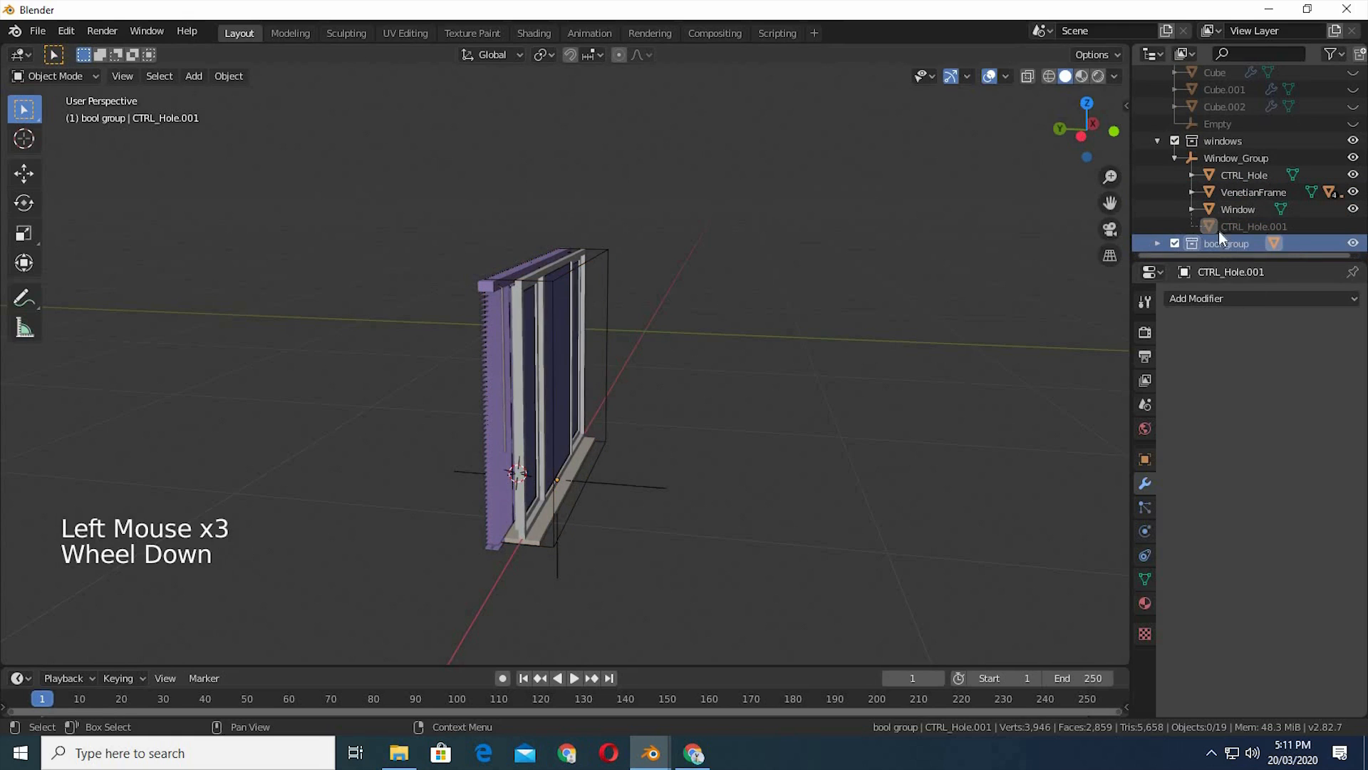
scroll(1244, 217, "down", 3)
left_click(1159, 243)
scroll(1243, 238, "down", 3)
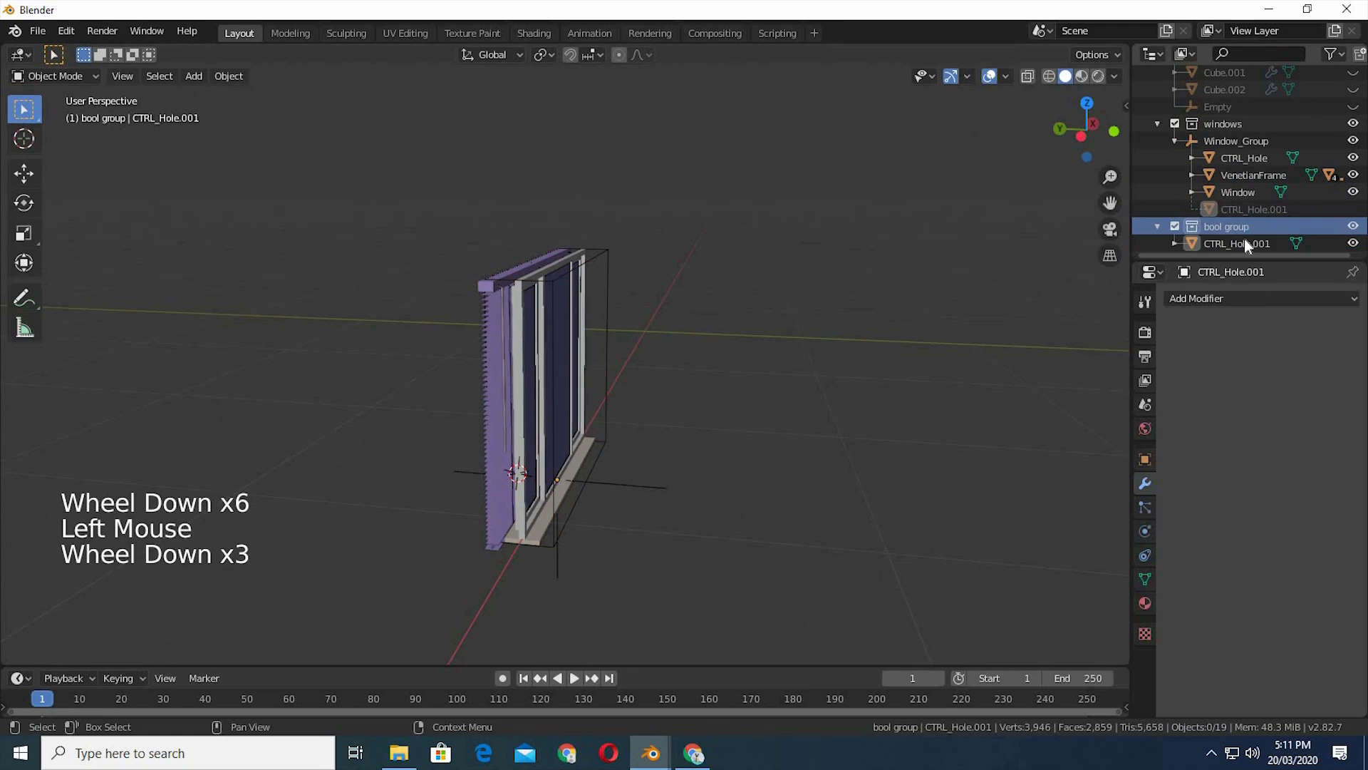
- Rename the duplicated hole box in the bool group collection "window bool"
left_click(1246, 243)
double_click(1245, 243)
type("wi")
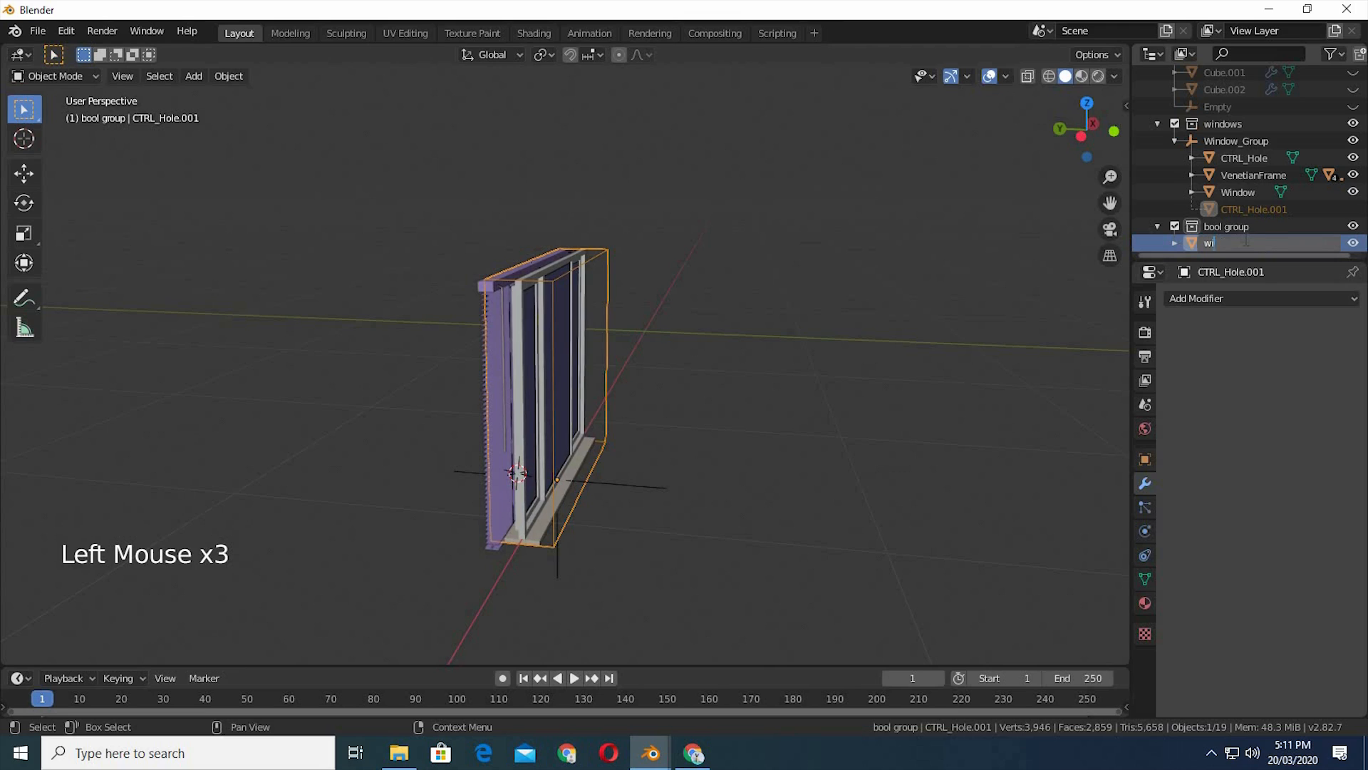
type("ndow bool")
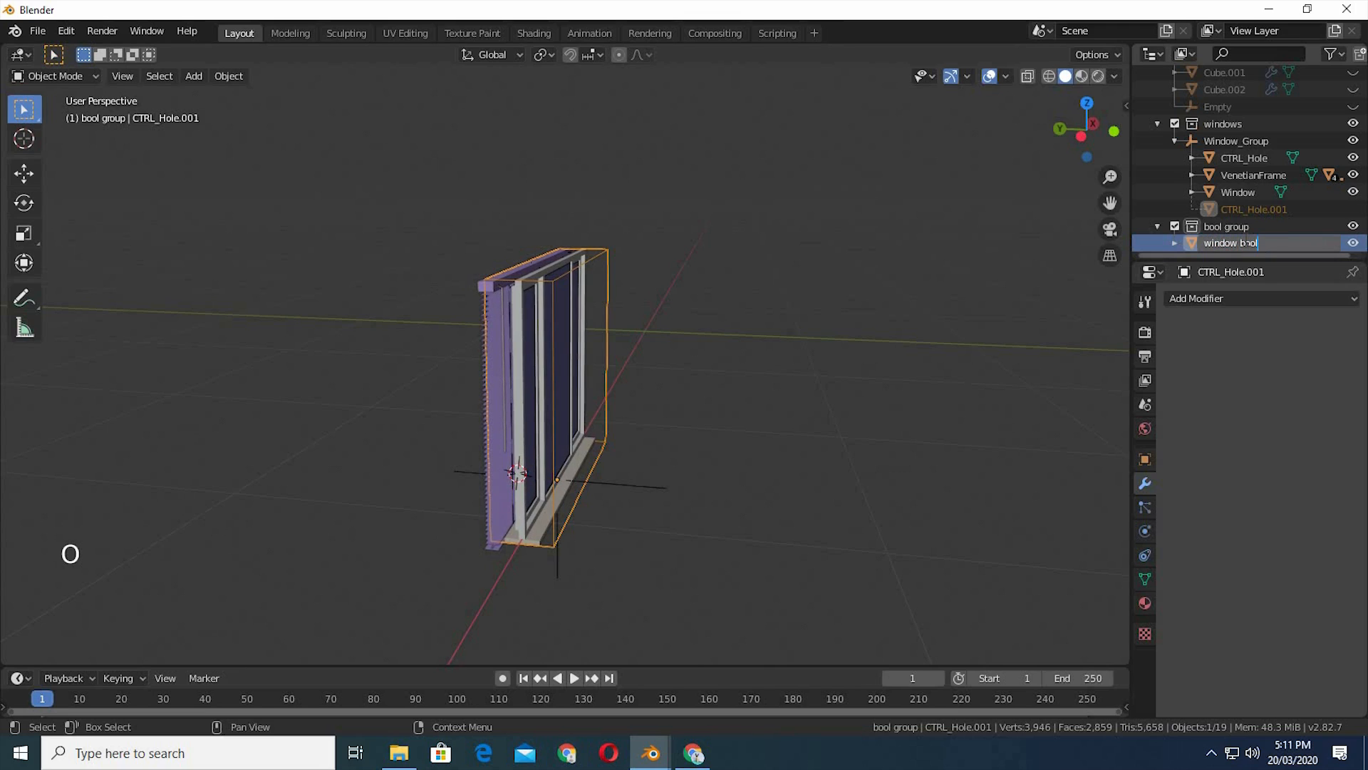
key("Return")
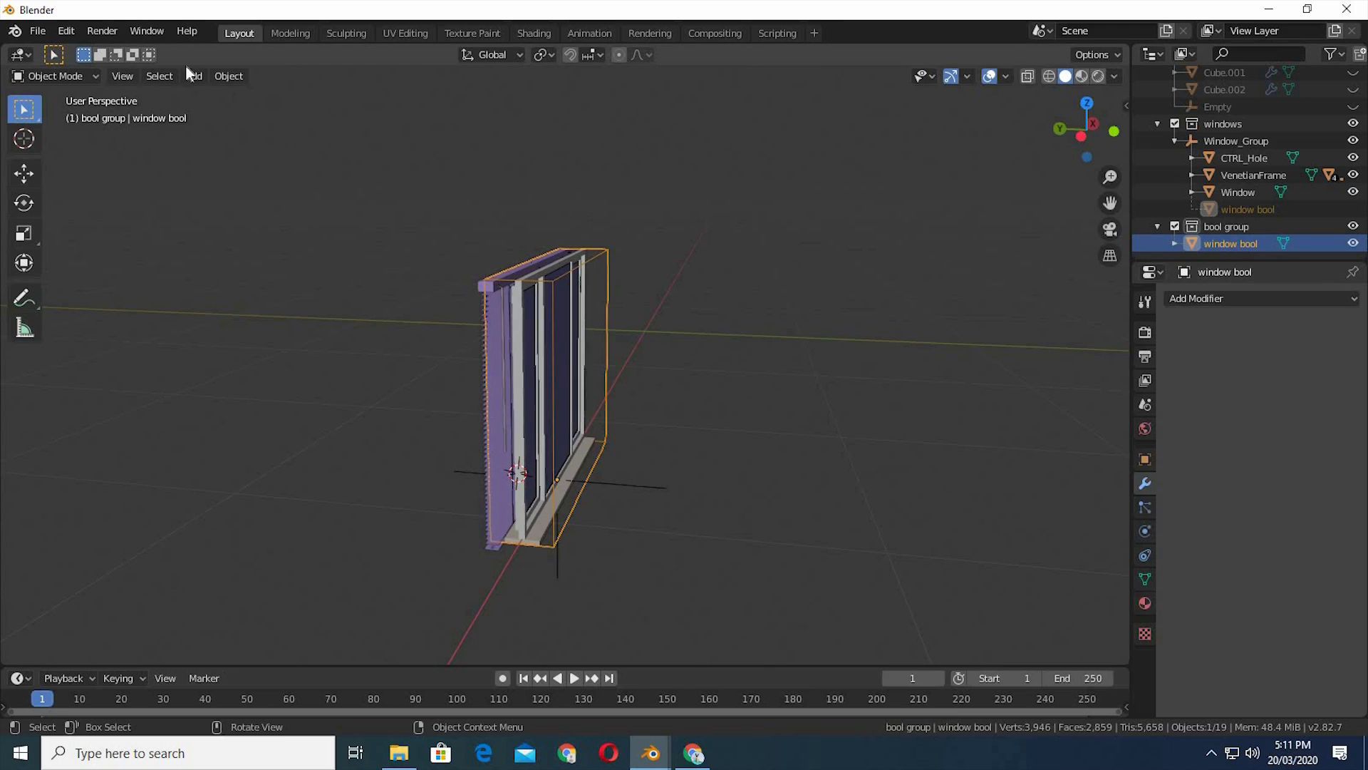
- Unhide all hidden building objects so the shaft and side blocks show again around the window
middle_click_drag(606, 293, 806, 299)
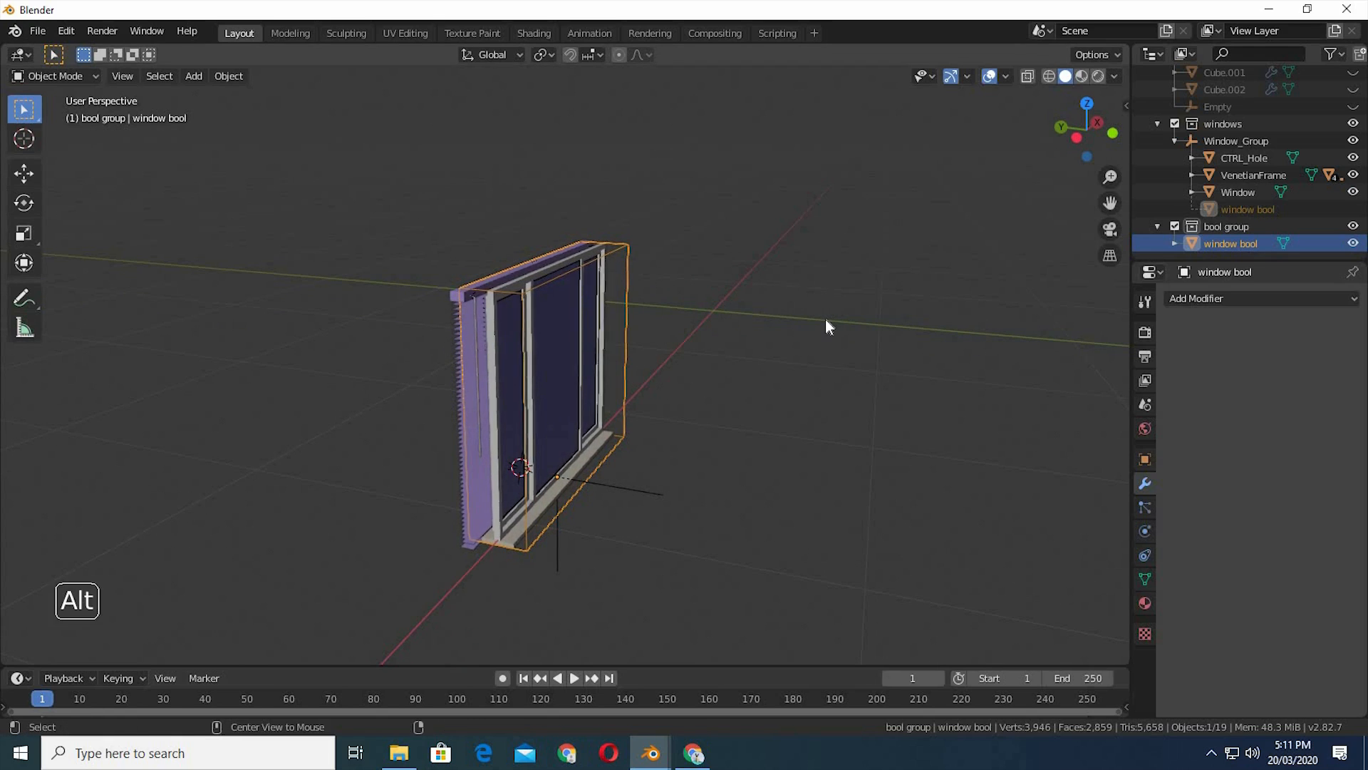
key("alt+h")
scroll(825, 320, "down", 3)
scroll(826, 320, "down", 2)
middle_click_drag(822, 246, 760, 337)
scroll(738, 369, "up", 2)
middle_click_drag(729, 288, 647, 278, "shift")
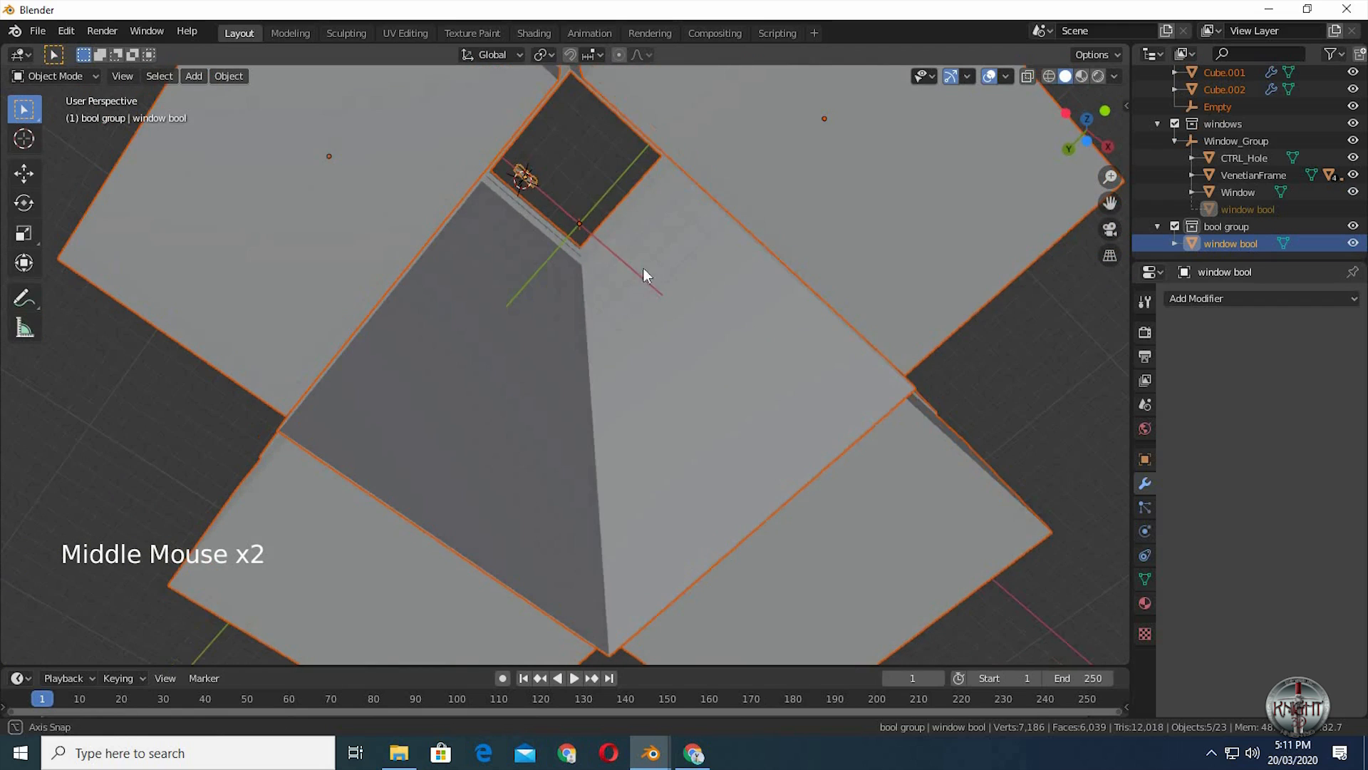
mouse_move(571, 232)
middle_mouse_down()
mouse_move(544, 220)
mouse_move(601, 235)
mouse_move(557, 222)
middle_mouse_up()
- Select and frame the window assembly inside the building, and display the viewport in wireframe
left_click_drag(610, 200, 554, 232)
mouse_move(570, 227)
middle_mouse_down()
mouse_move(591, 238)
mouse_move(533, 234)
mouse_move(563, 222)
middle_mouse_up()
scroll(563, 223, "up", 3)
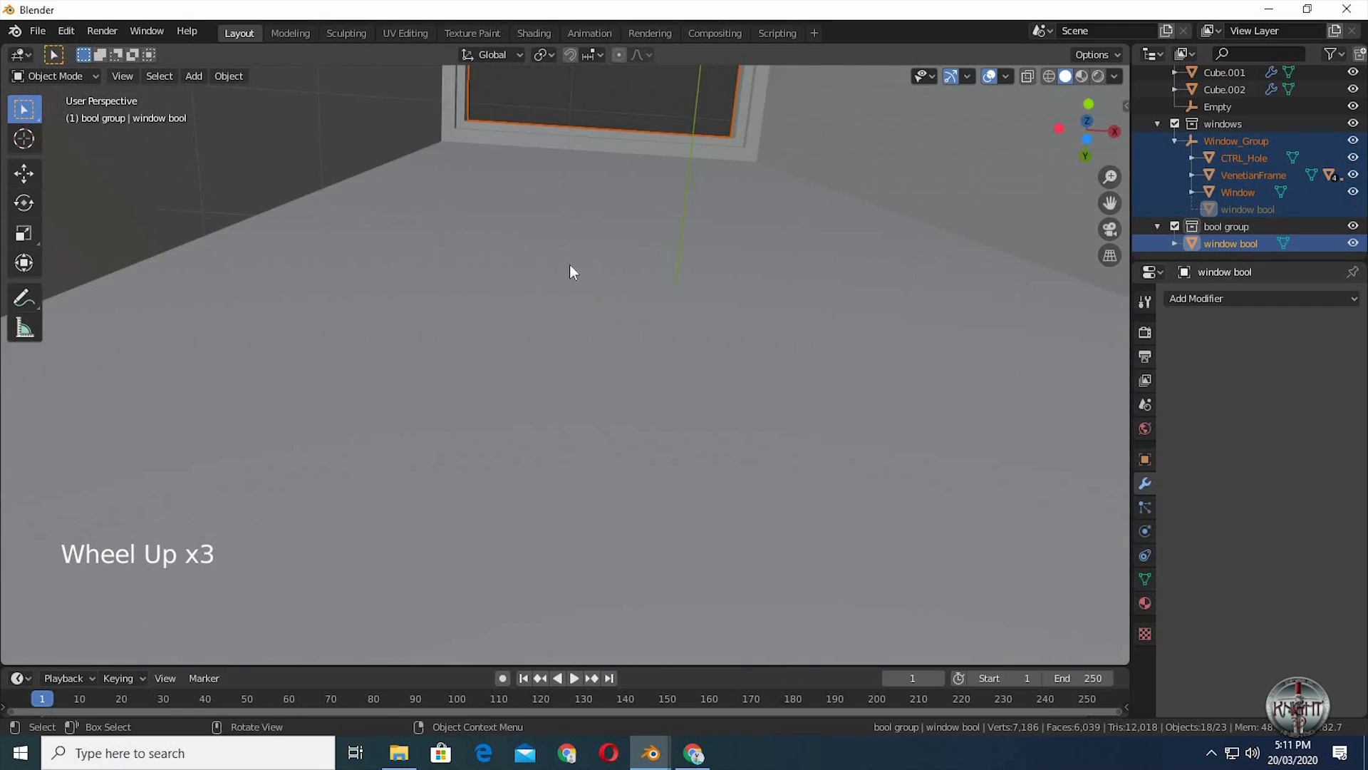
scroll(568, 268, "down", 1)
key("KP_Decimal")
middle_click_drag(545, 405, 570, 427)
left_click(1048, 76)
scroll(682, 342, "up", 10)
middle_click_drag(669, 353, 797, 250, "shift")
scroll(556, 366, "up", 3)
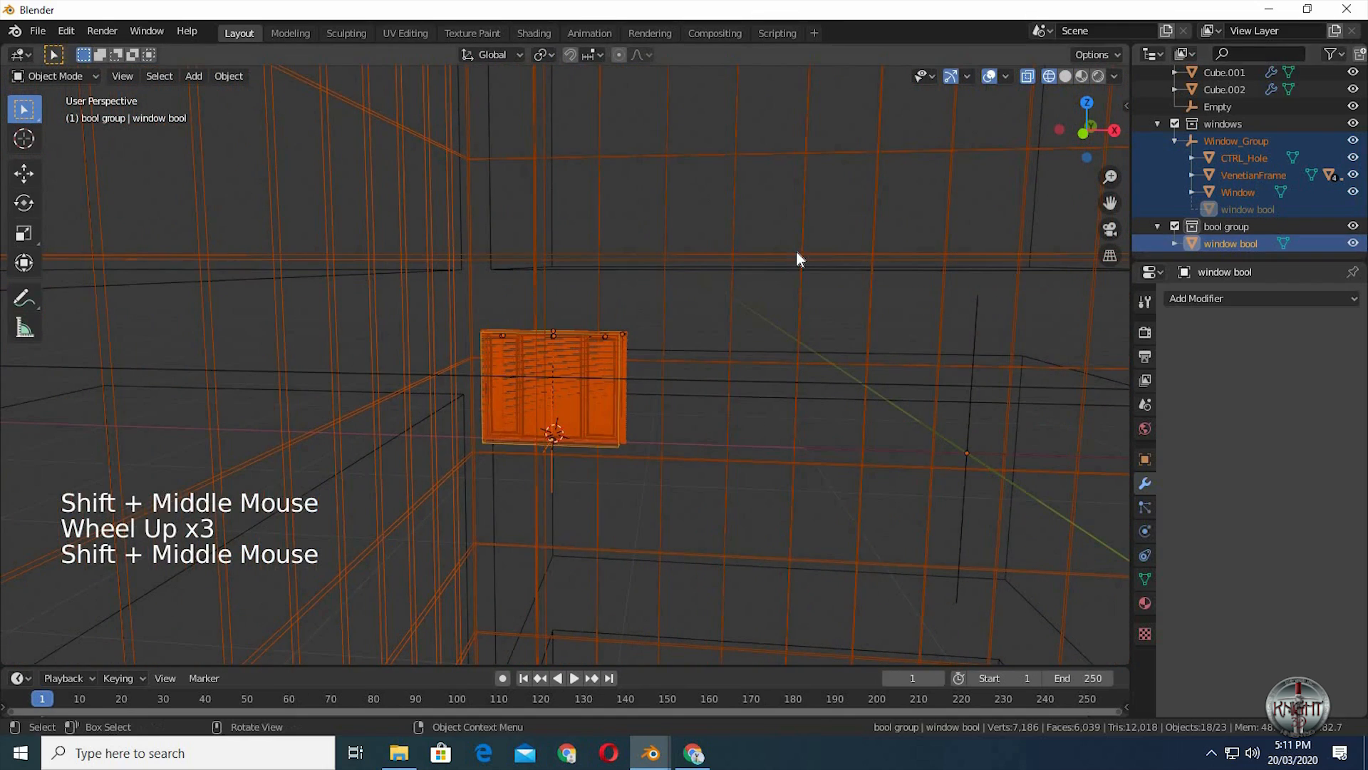
- Select Window_Group together with its children through window bool and lower them along Z down the shaft
left_click(798, 251)
left_click(579, 358)
left_click(578, 357)
left_click(579, 357)
middle_click_drag(627, 332, 645, 335)
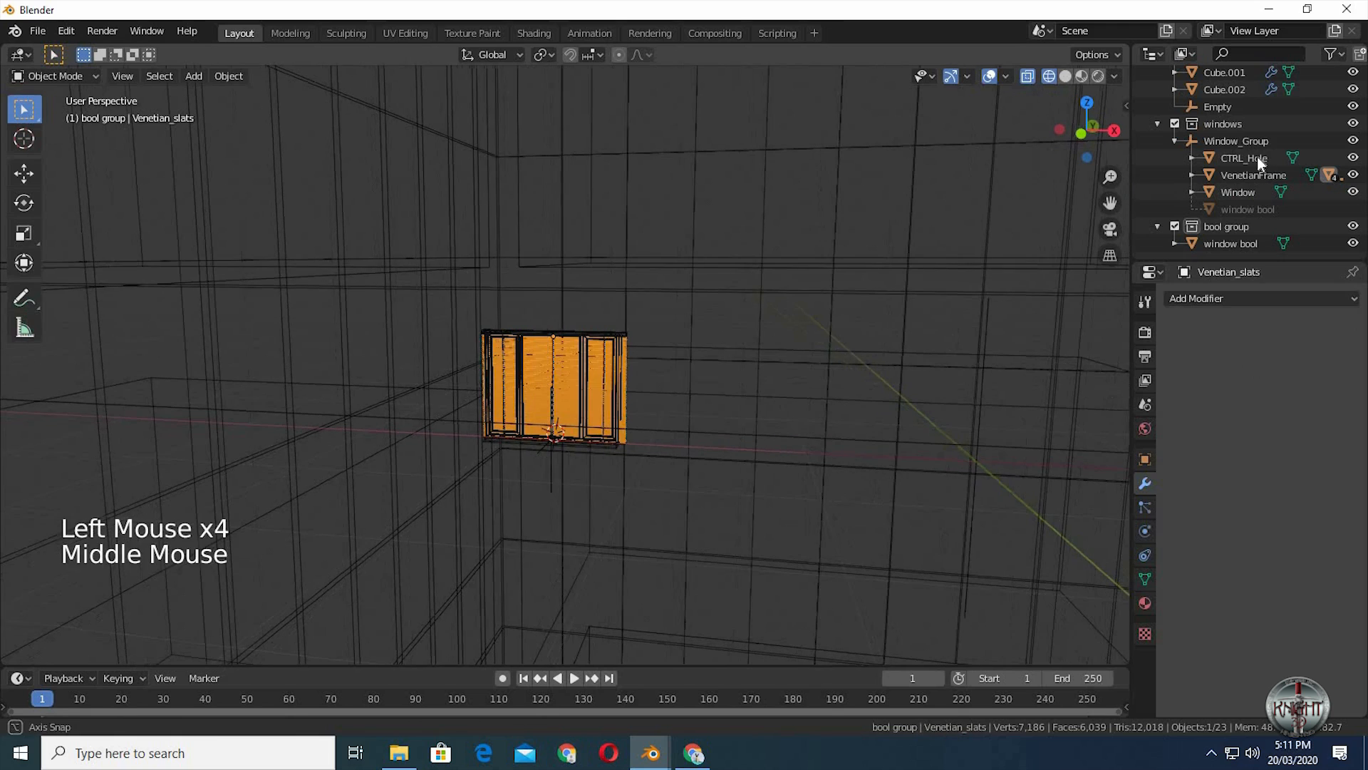
left_click(1235, 140)
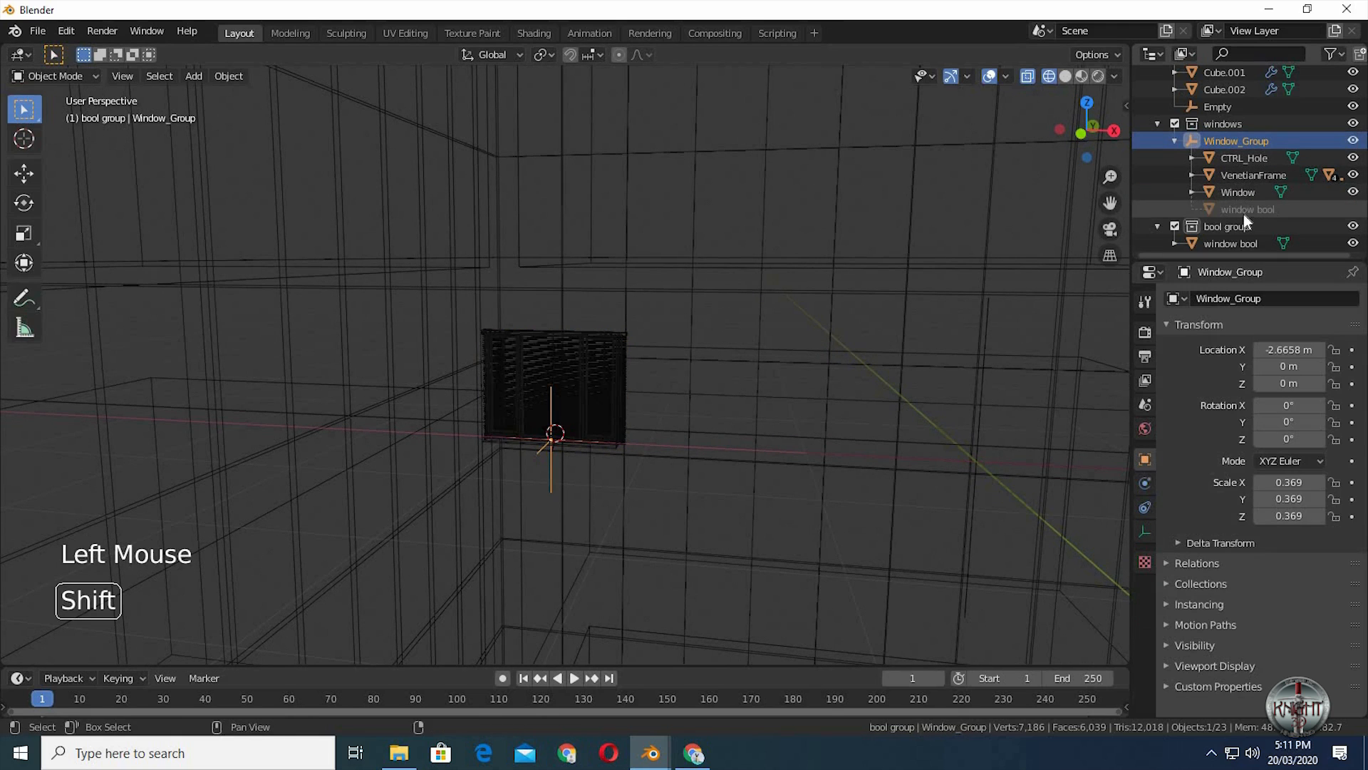
left_click(1243, 208, "shift")
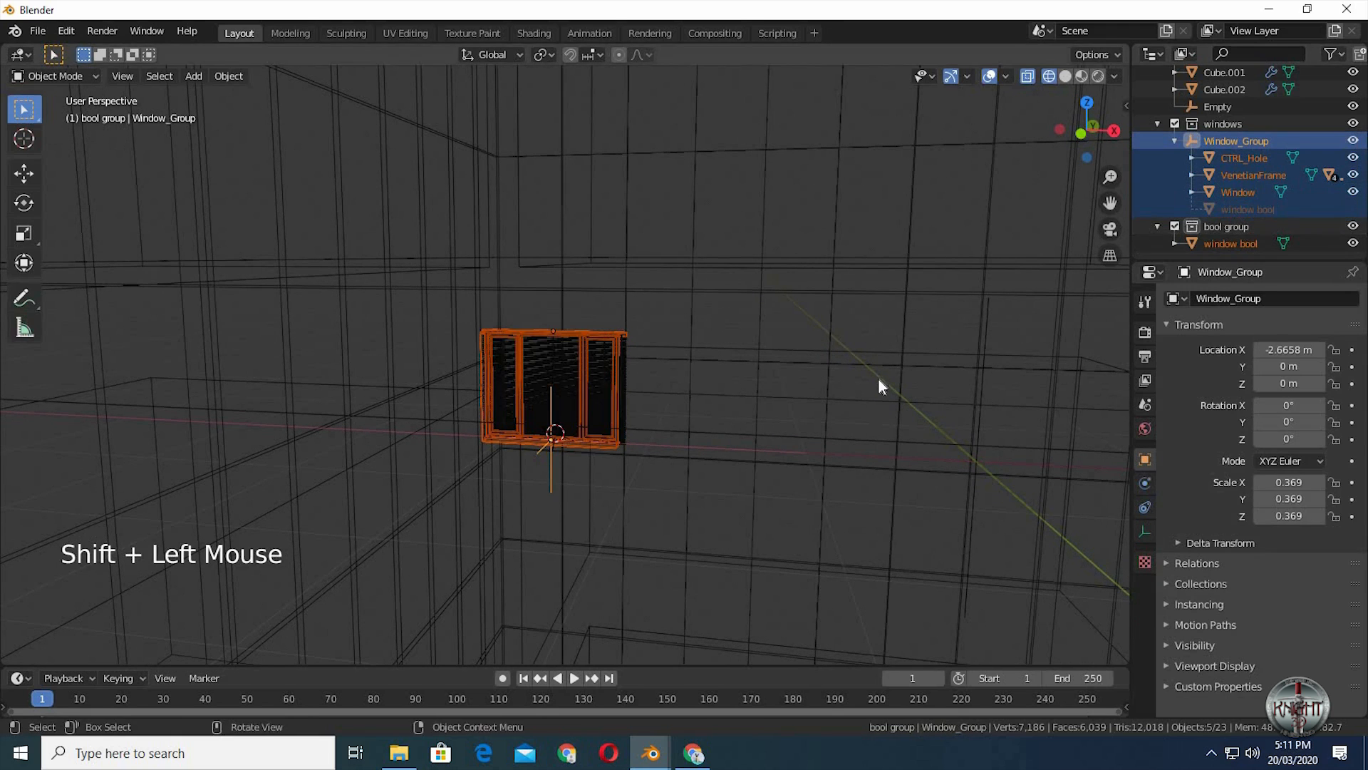
key("g")
key("z")
left_click(870, 470)
- Lower the window assembly further along Z to about -13.8 m
middle_click_drag(869, 470, 858, 279, "shift")
middle_click_drag(840, 190, 737, 400, "shift")
key("g")
left_click(780, 262)
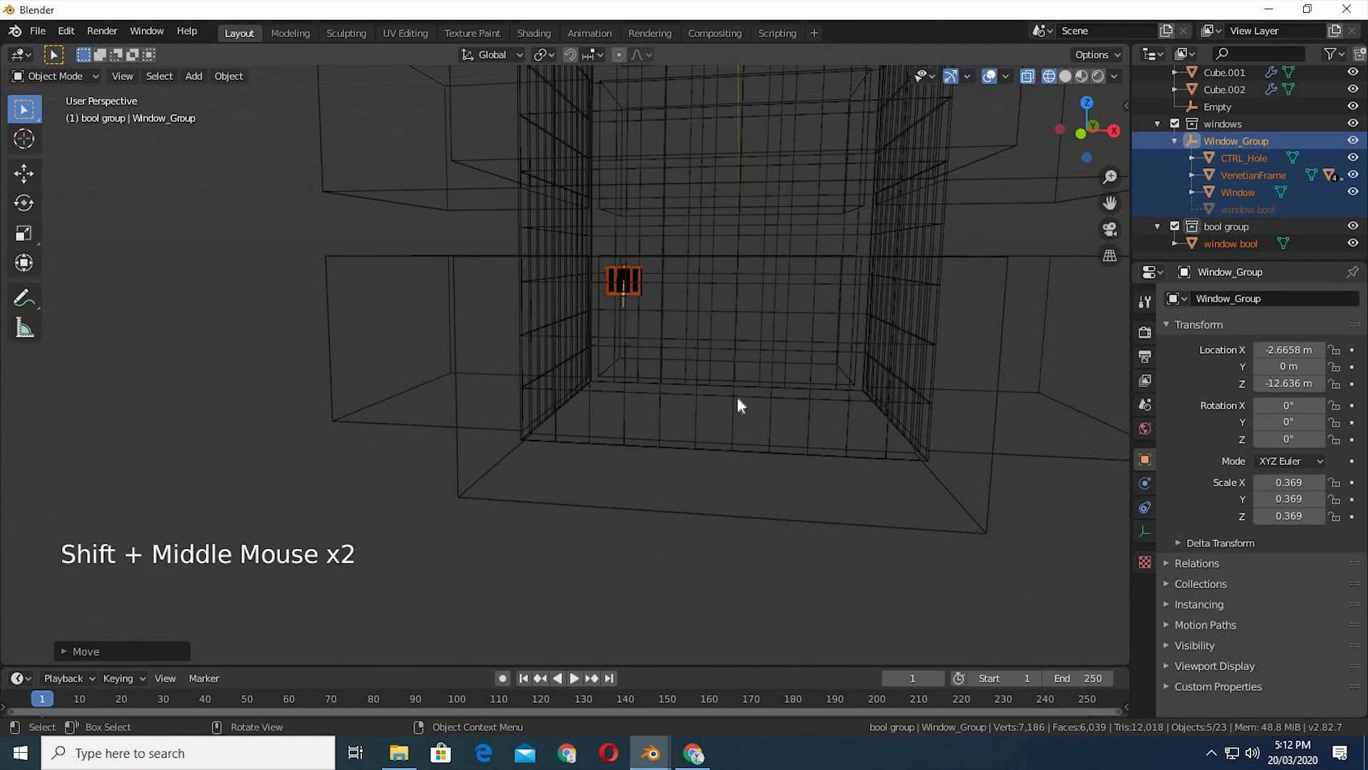
key("g")
key("z")
left_click(738, 422)
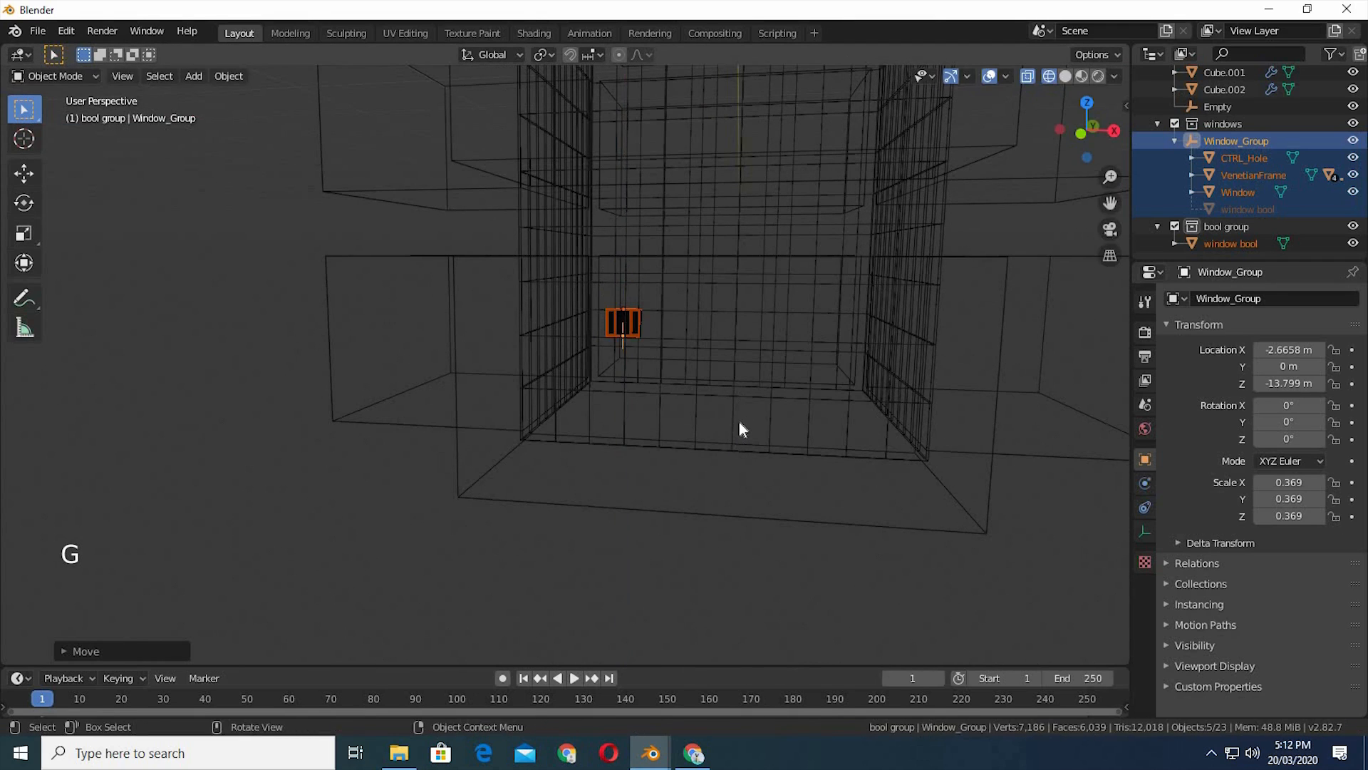
- Switch the viewport to solid shading with X-ray enabled, viewing the shaft from below
scroll(741, 369, "up", 1)
mouse_move(741, 369)
middle_mouse_down()
mouse_move(745, 324)
mouse_move(706, 360)
mouse_move(651, 275)
middle_mouse_up()
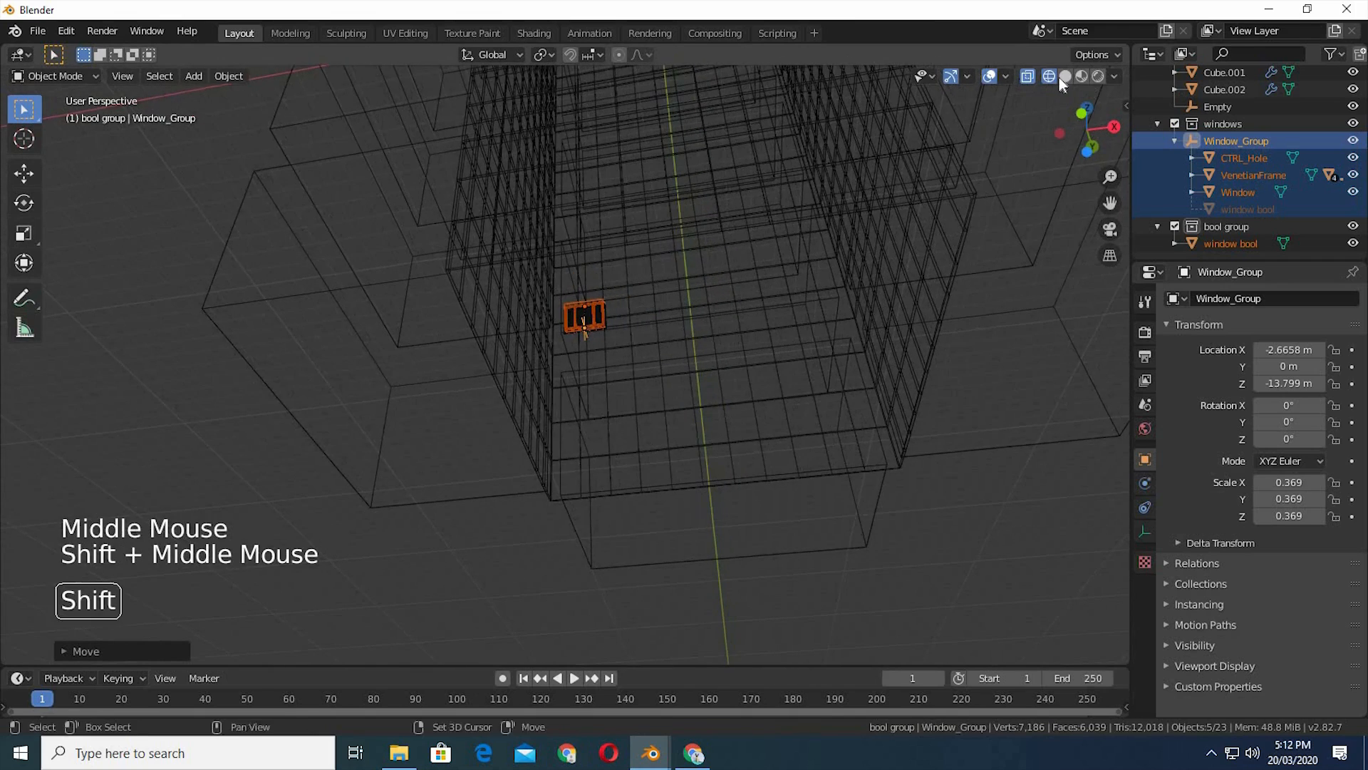
left_click(1065, 76)
scroll(763, 328, "up", 2)
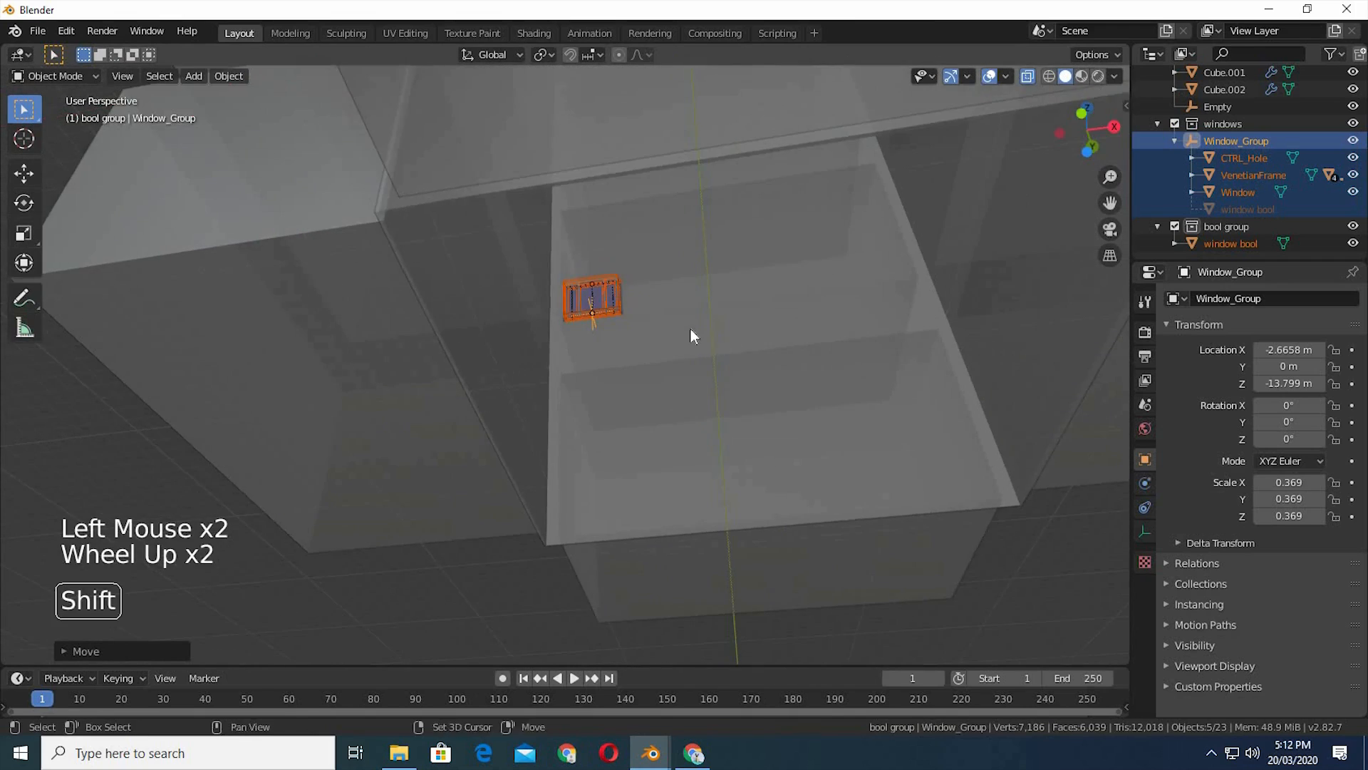
middle_click_drag(700, 336, 609, 337, "shift")
left_click(1027, 76)
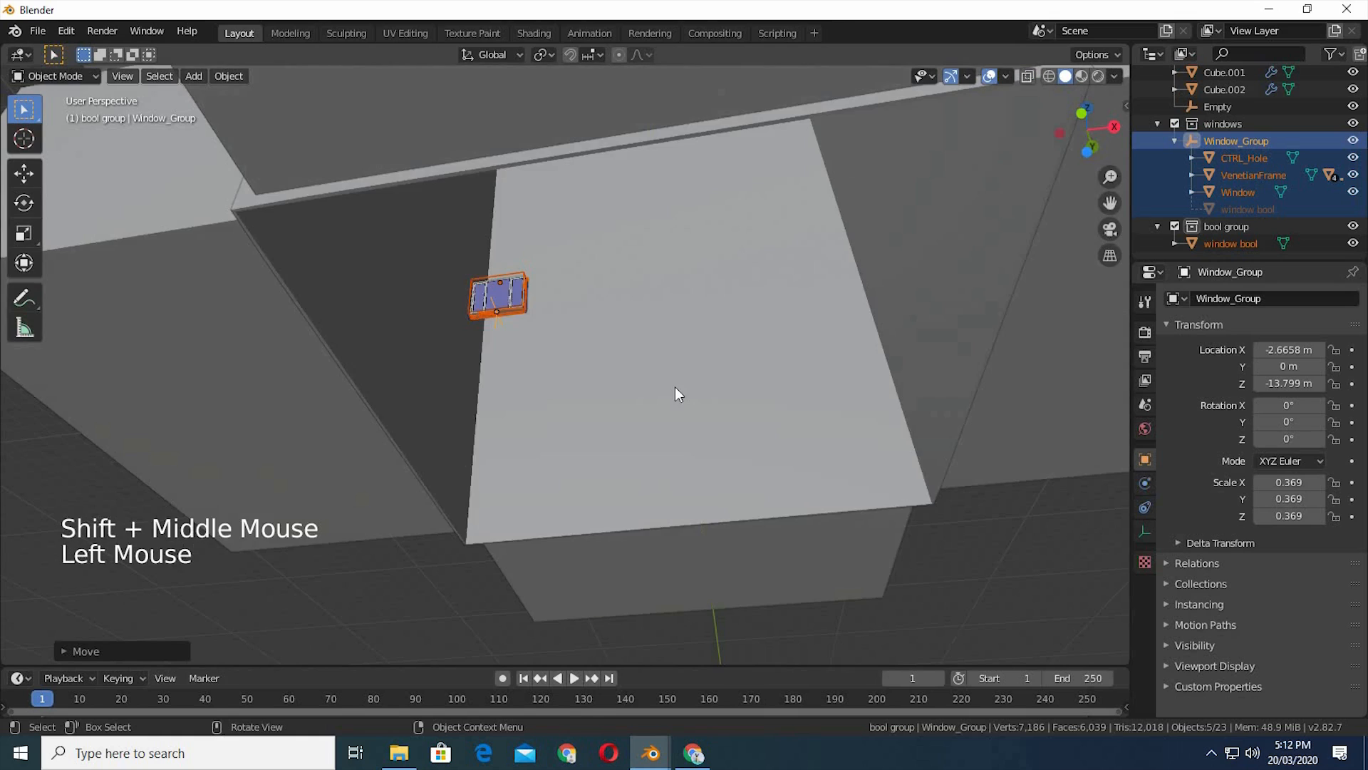
left_click(1027, 76)
- Move the window assembly along Z to -15.33 m, X to about -1.35 m and Y to about 3.67 m
key("g")
key("z")
left_click(591, 376)
key("g")
key("x")
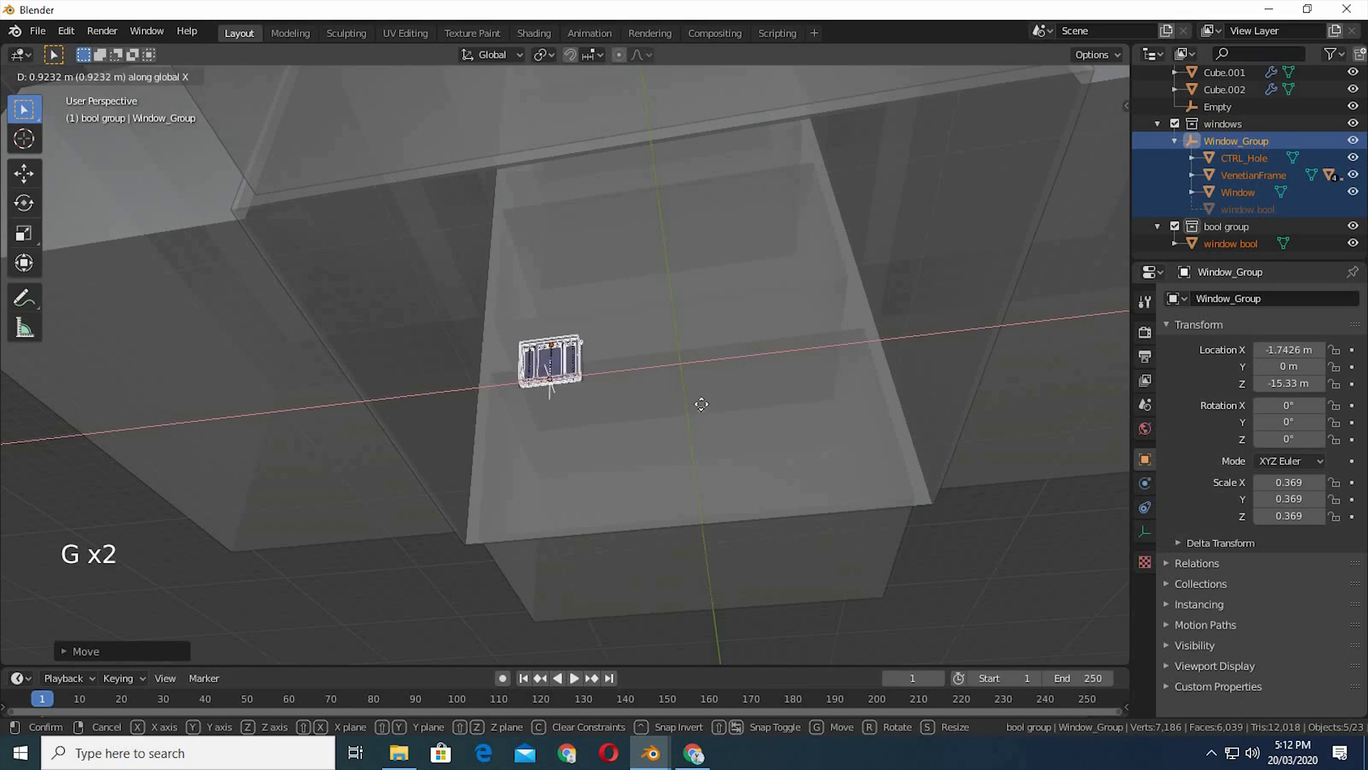
left_click(680, 408)
key("g")
key("y")
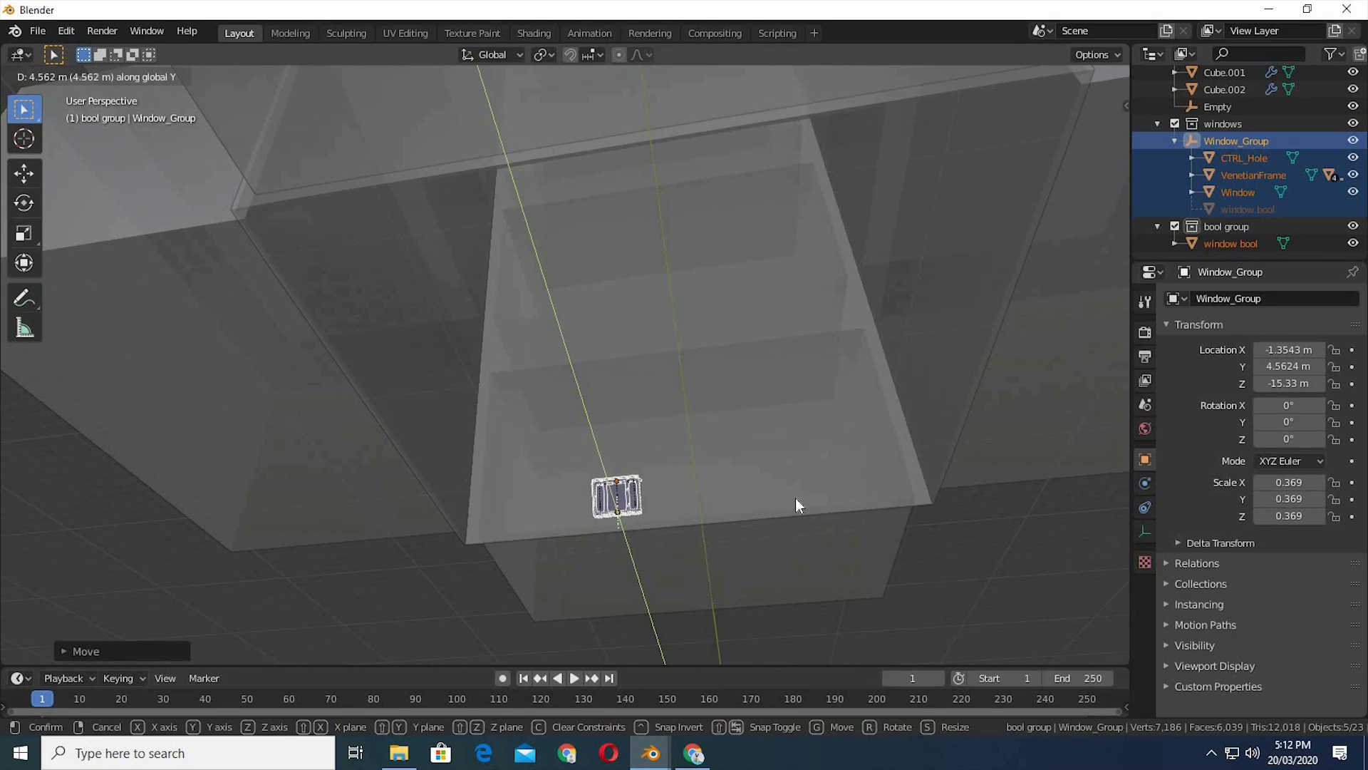
left_click(704, 515)
mouse_move(705, 518)
middle_mouse_down()
mouse_move(608, 527)
mouse_move(681, 531)
middle_mouse_up()
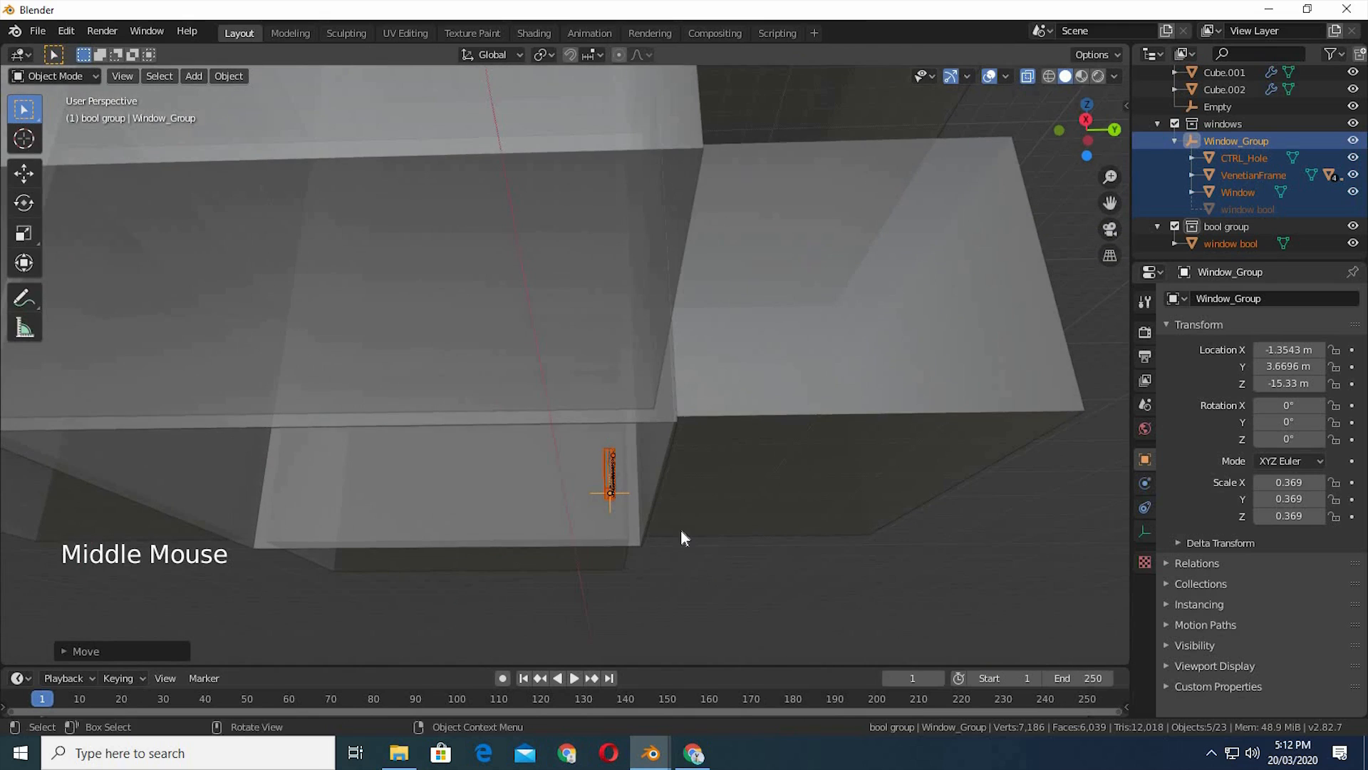
- Raise the window assembly to about Z -14.44 m and push it along Y into the wall at about 4.47 m
key("g")
key("z")
left_click(686, 492)
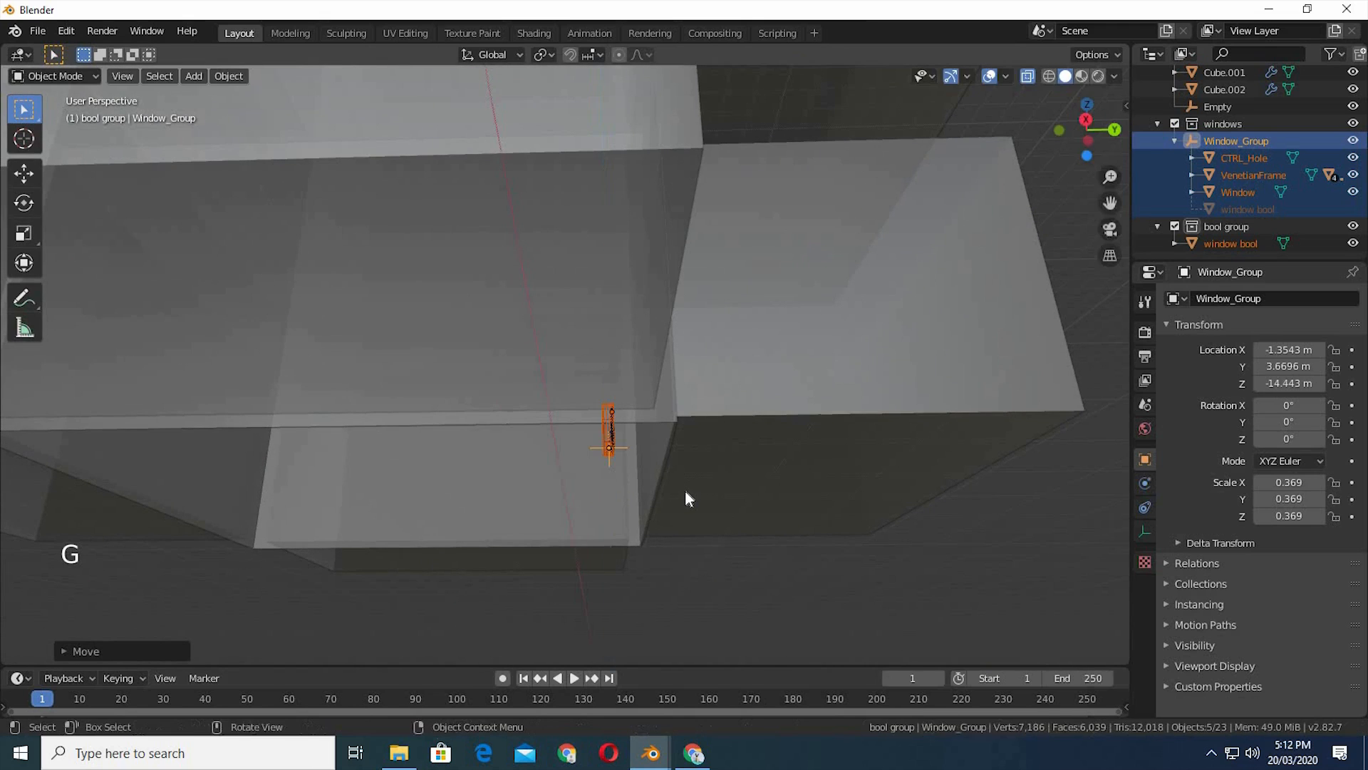
key("g")
key("y")
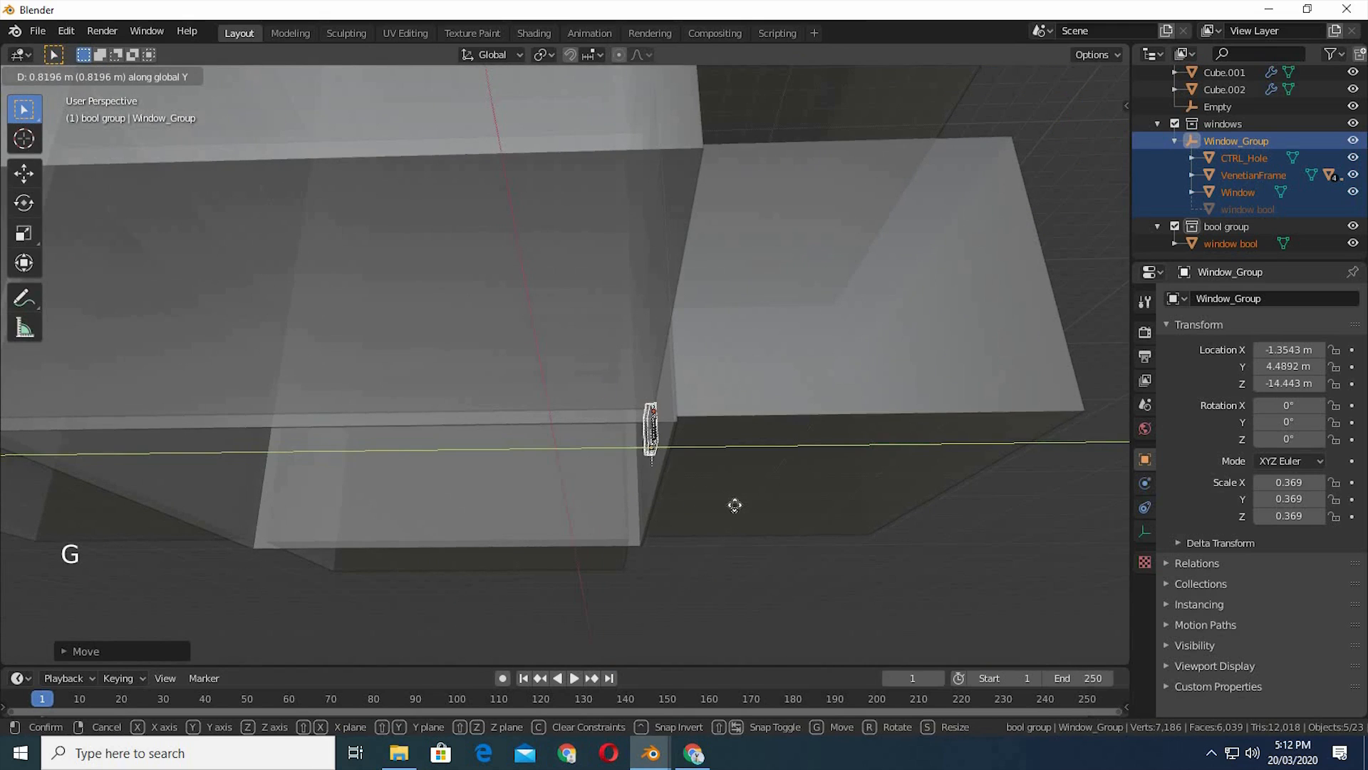
middle_click_drag(769, 512, 819, 492)
- Scale the window assembly up to about 0.658 and shift it along X to about -1.89 m
key("s")
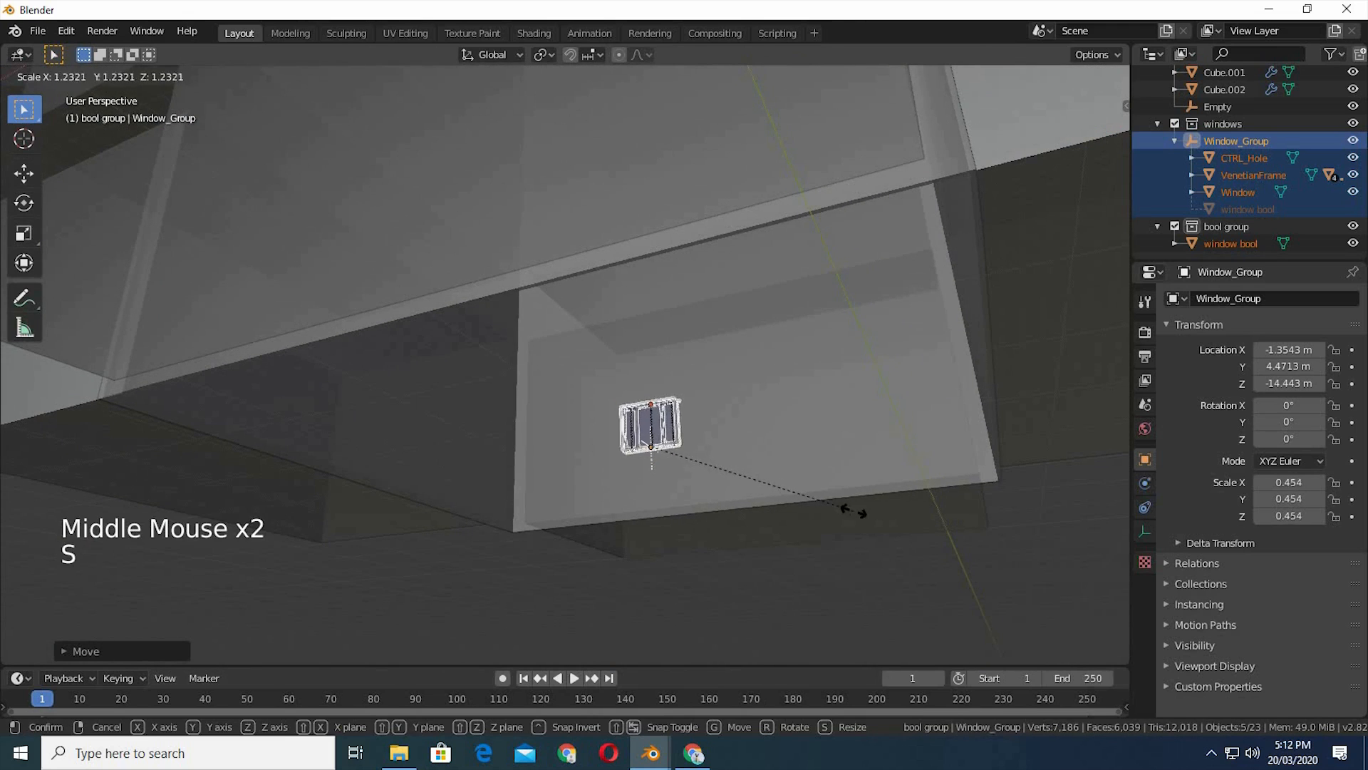
left_click(933, 540)
middle_click_drag(880, 523, 930, 531)
key("s")
left_click(933, 535)
key("g")
left_click(904, 536)
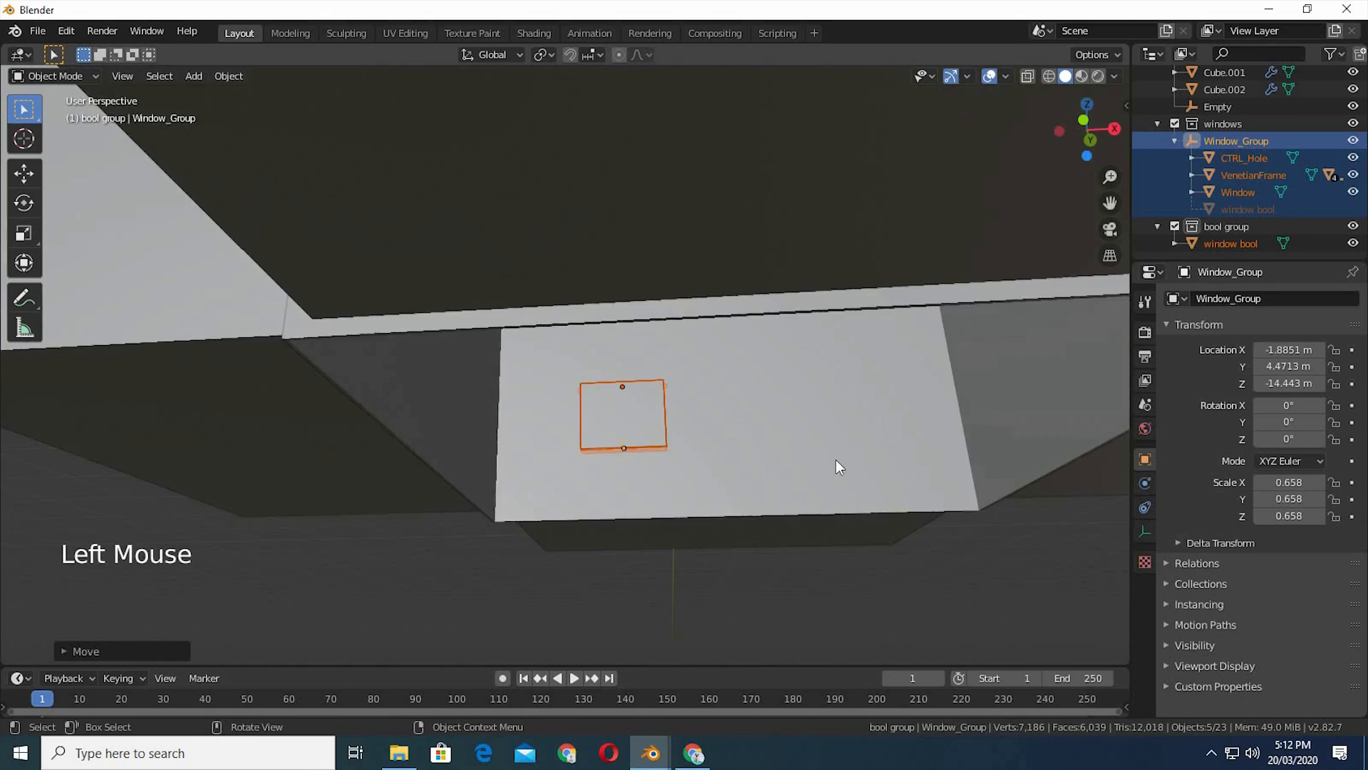
- Adjust the window assembly's depth in the wall along Y to about 4.40 m
mouse_move(838, 462)
middle_mouse_down()
mouse_move(849, 436)
mouse_move(908, 421)
mouse_move(838, 462)
mouse_move(831, 442)
mouse_move(845, 445)
mouse_move(841, 473)
middle_mouse_up()
scroll(819, 461, "up", 6)
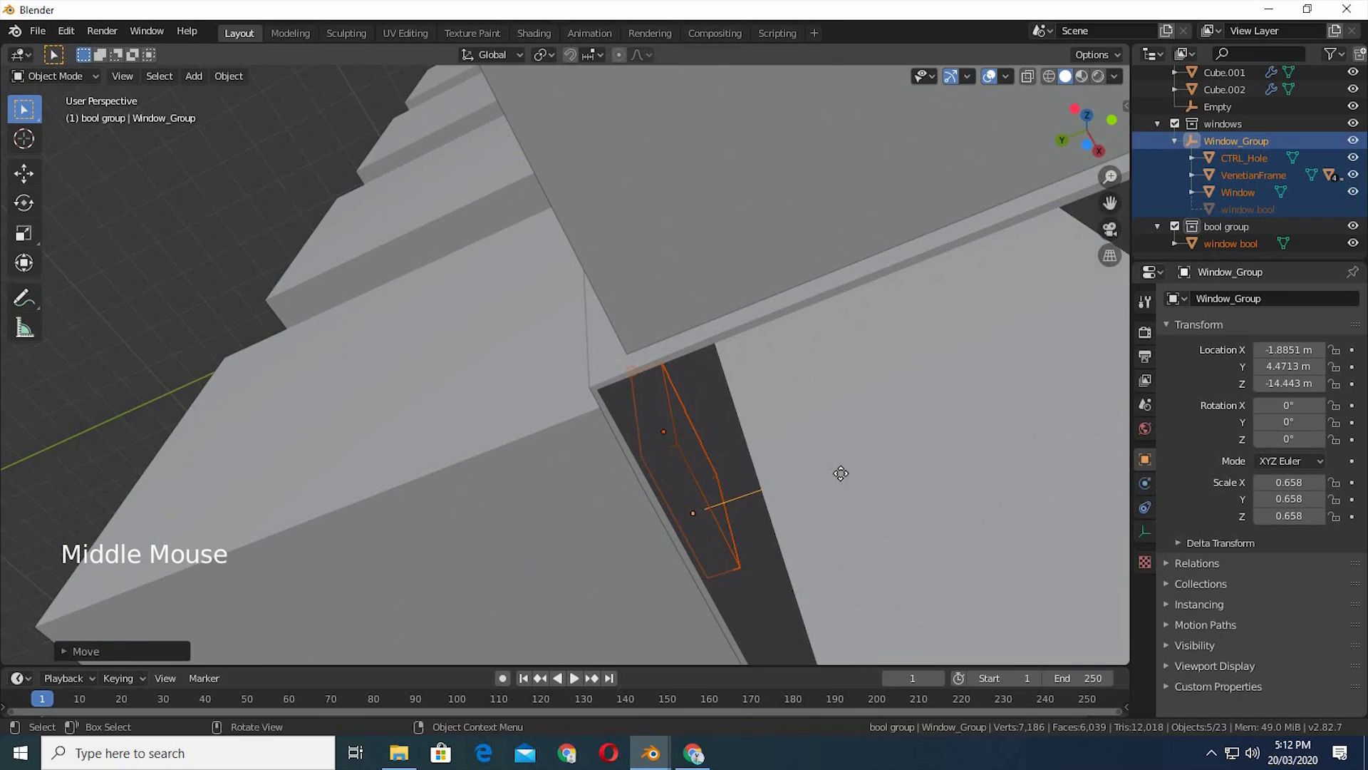
key("g")
key("x")
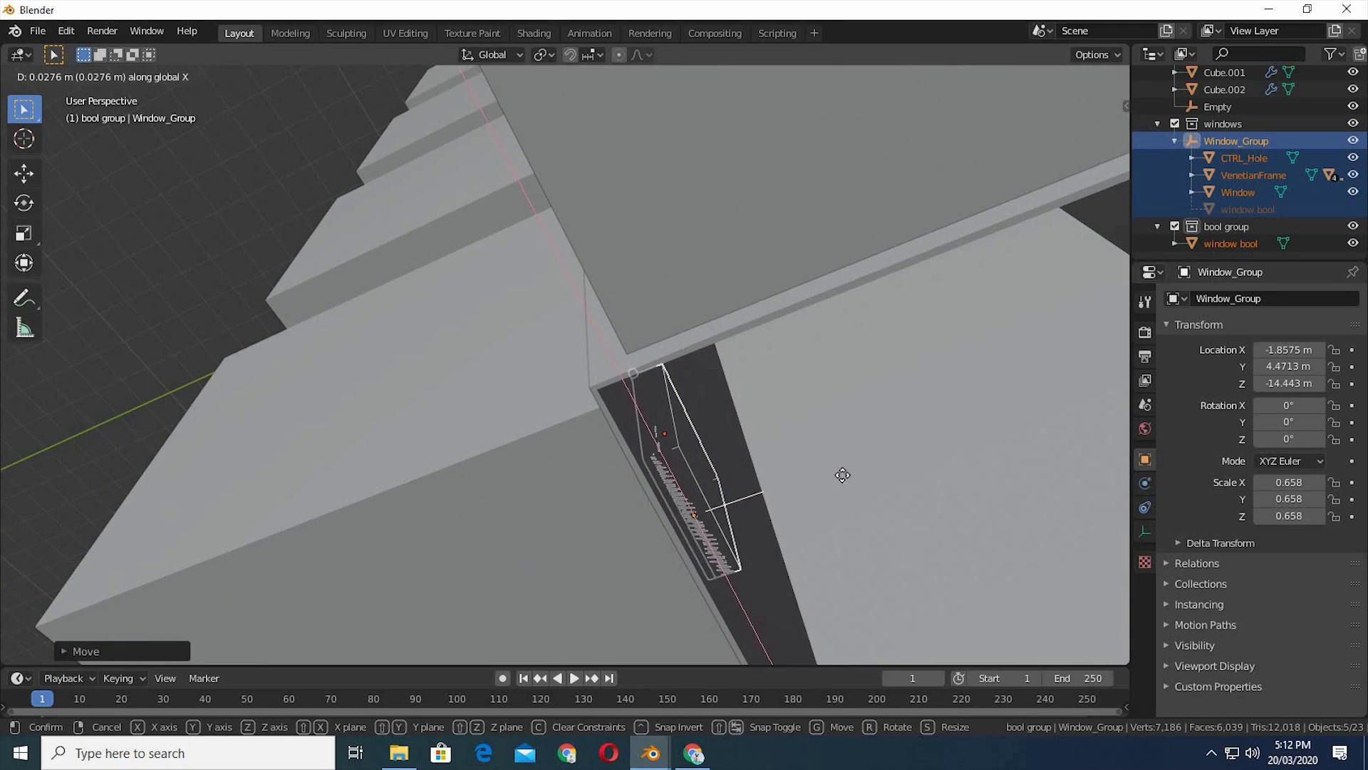
key("y")
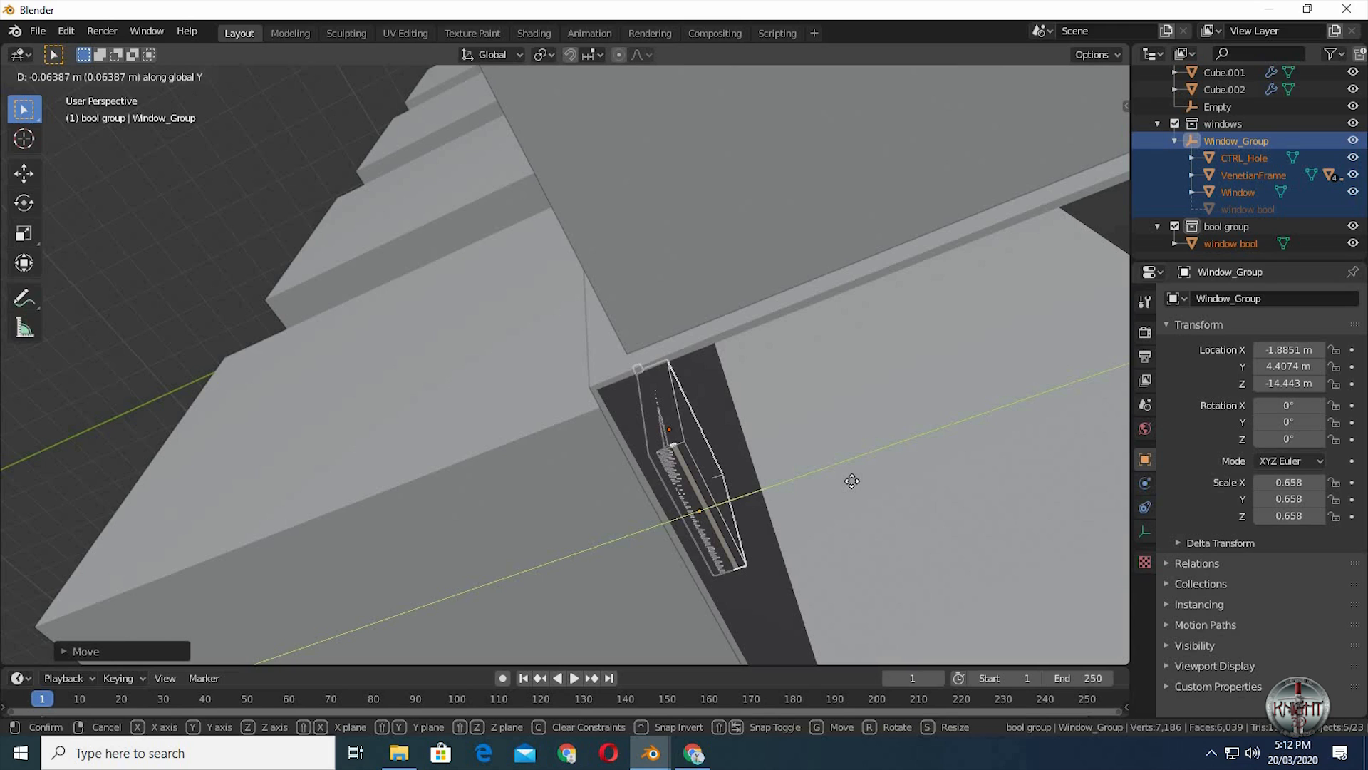
left_click(853, 488)
- Make a linked duplicate of the window assembly and place it along X at about 2.10 m on the same wall
middle_click_drag(772, 498, 738, 524)
middle_click_drag(557, 476, 528, 468, "shift")
middle_click_drag(868, 559, 534, 473, "shift")
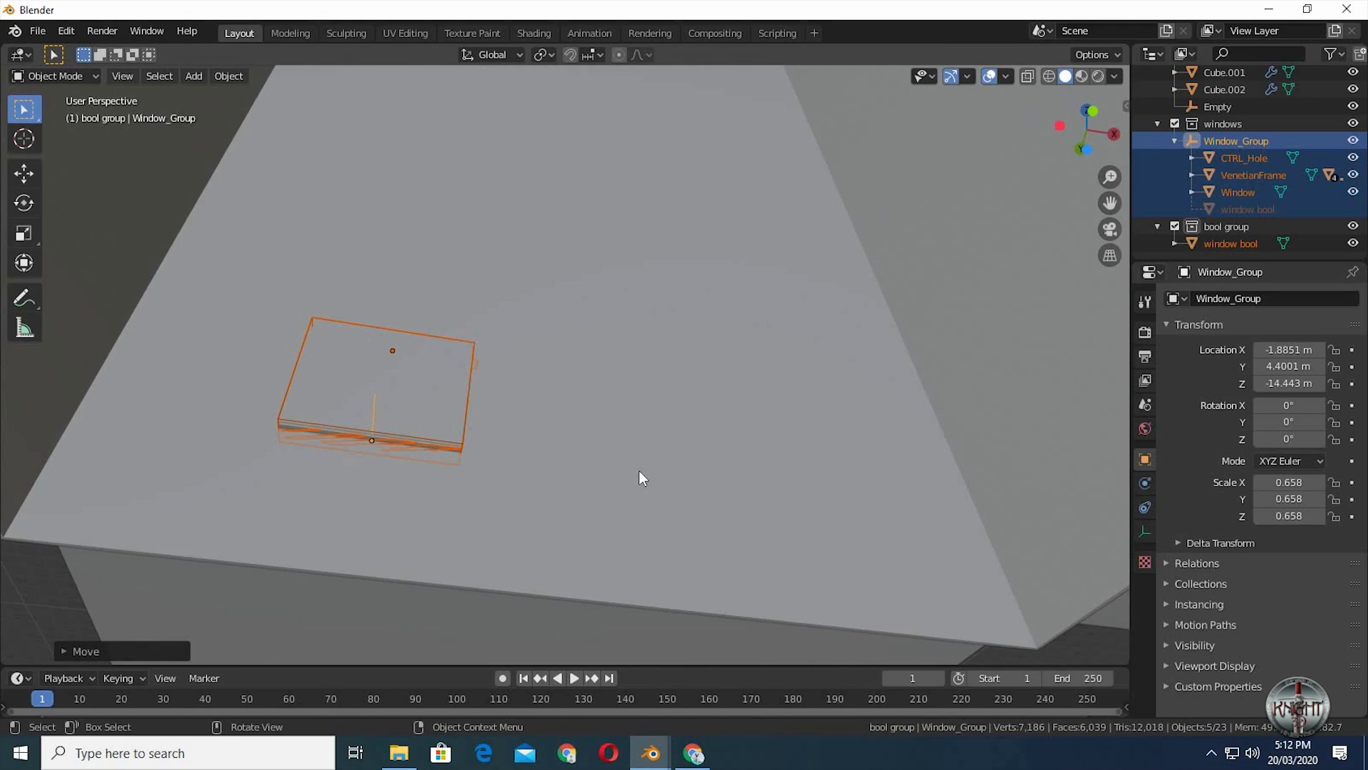
key("alt+d")
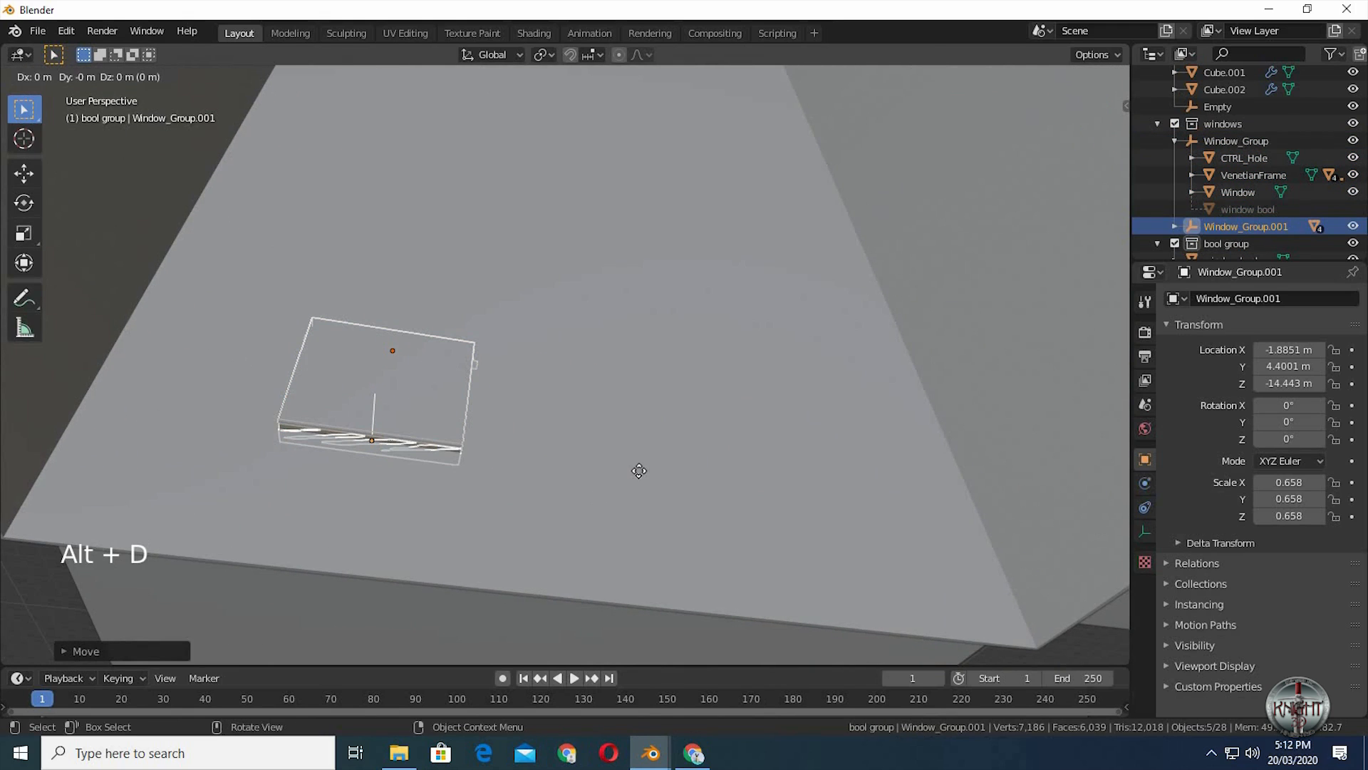
key("x")
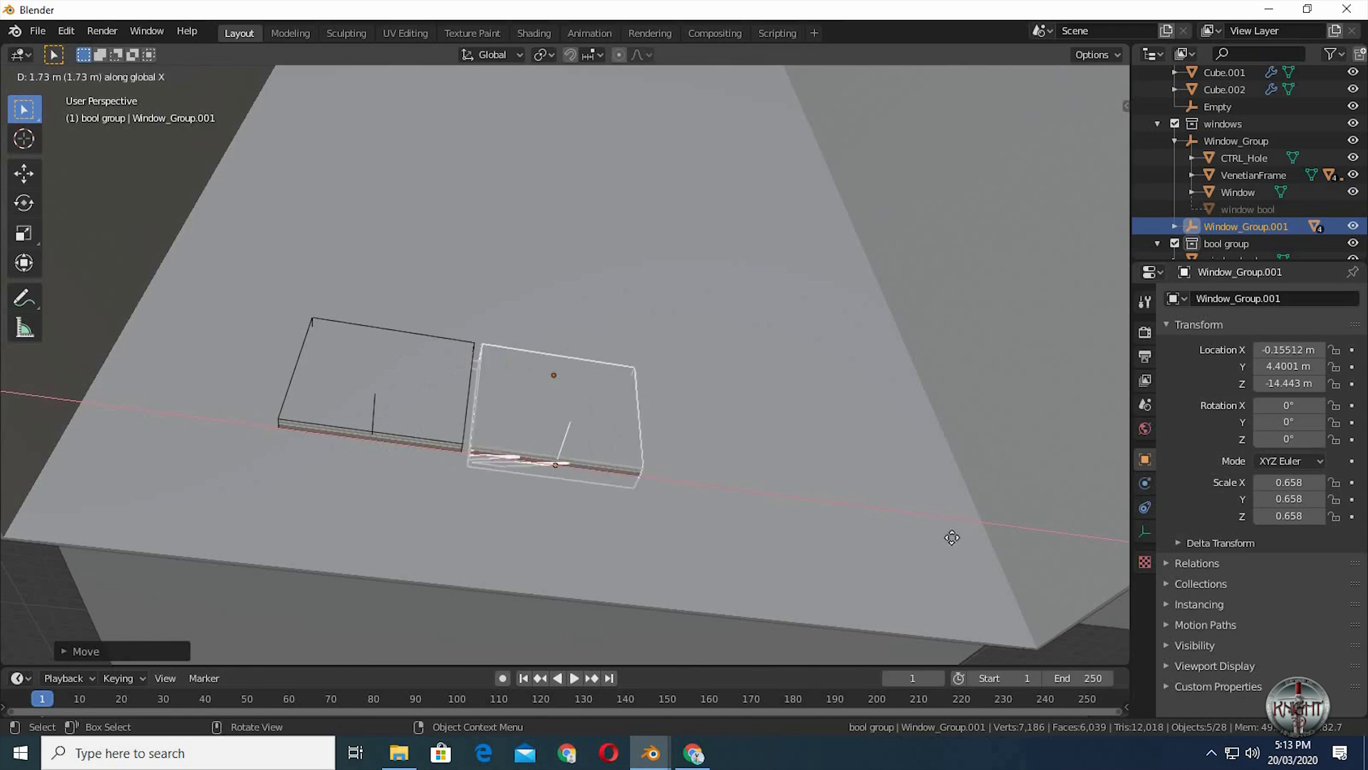
left_click(1043, 575)
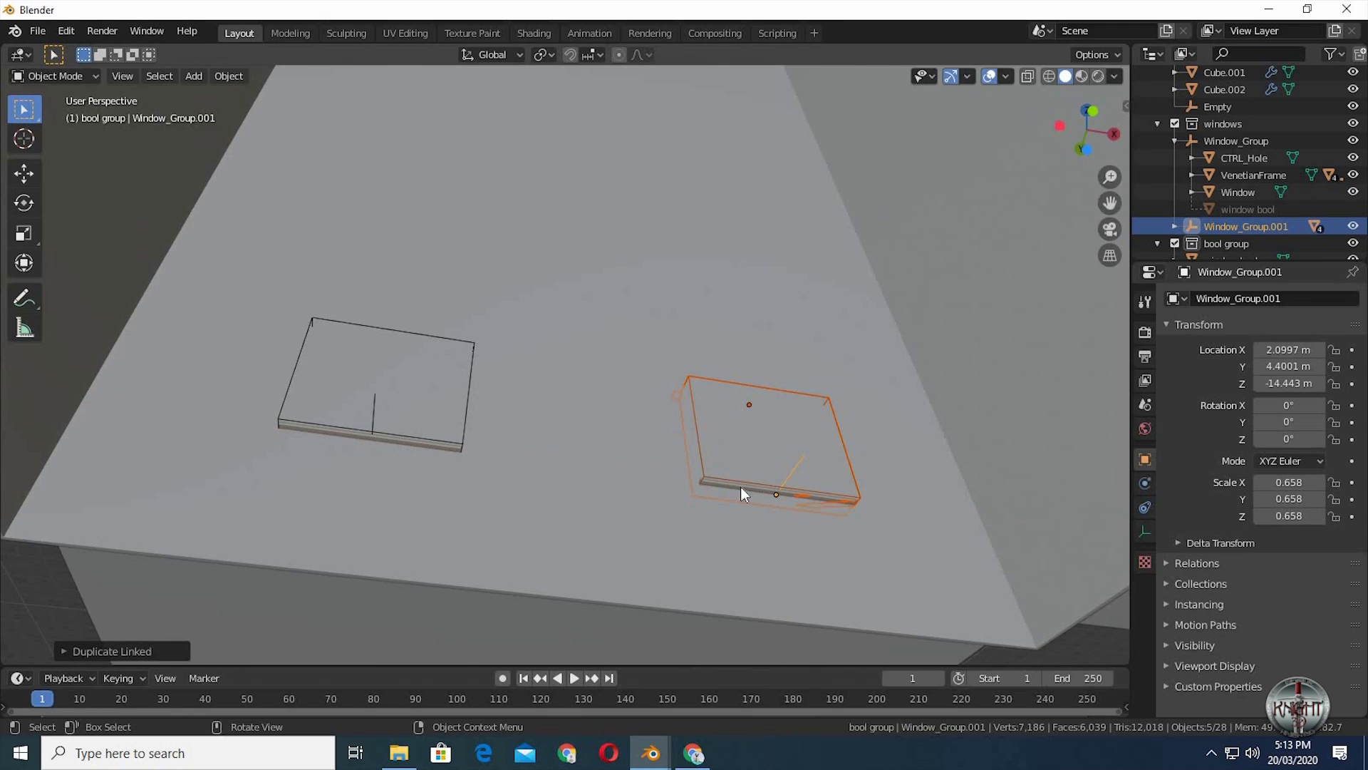
- Select window bool, window bool.001 and the wall cube, and bring up the Bool Tool options
left_click(697, 403)
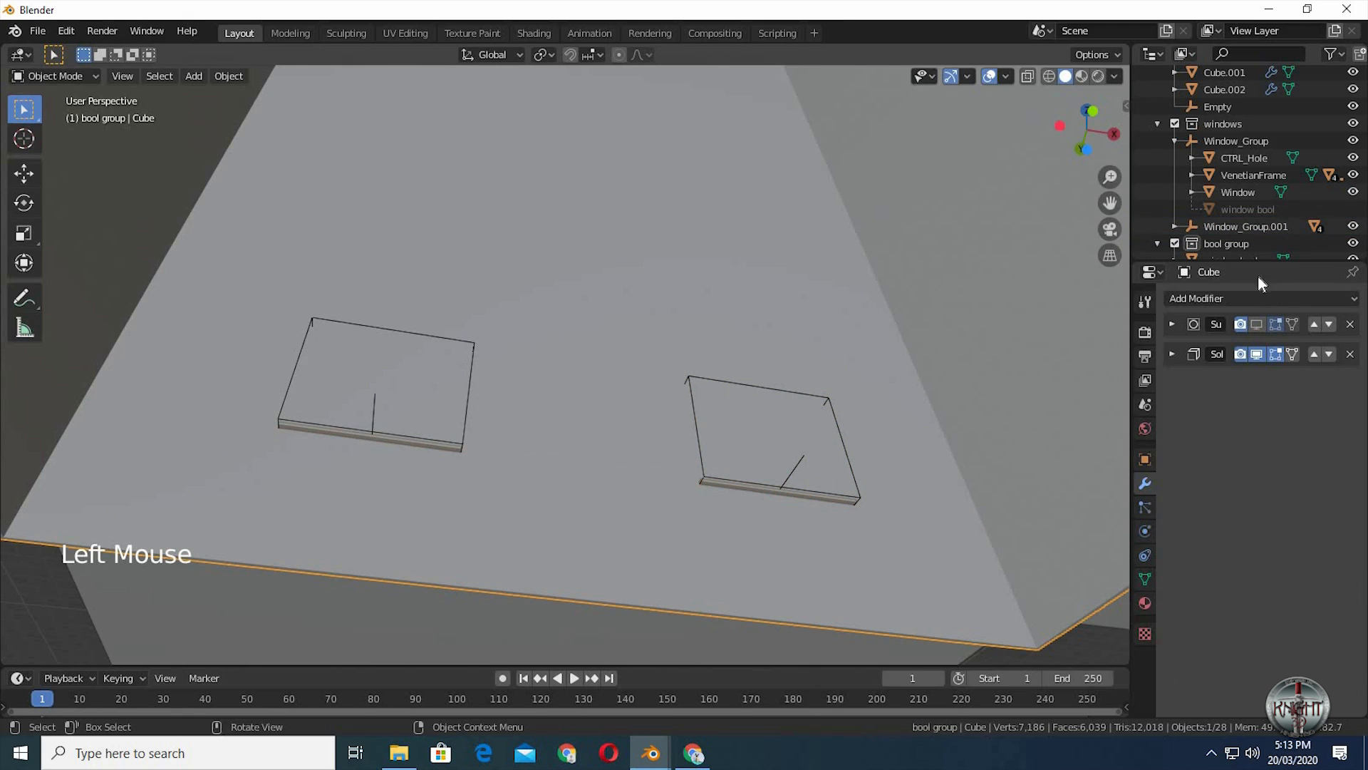
scroll(1264, 211, "down", 5)
left_click(1255, 225)
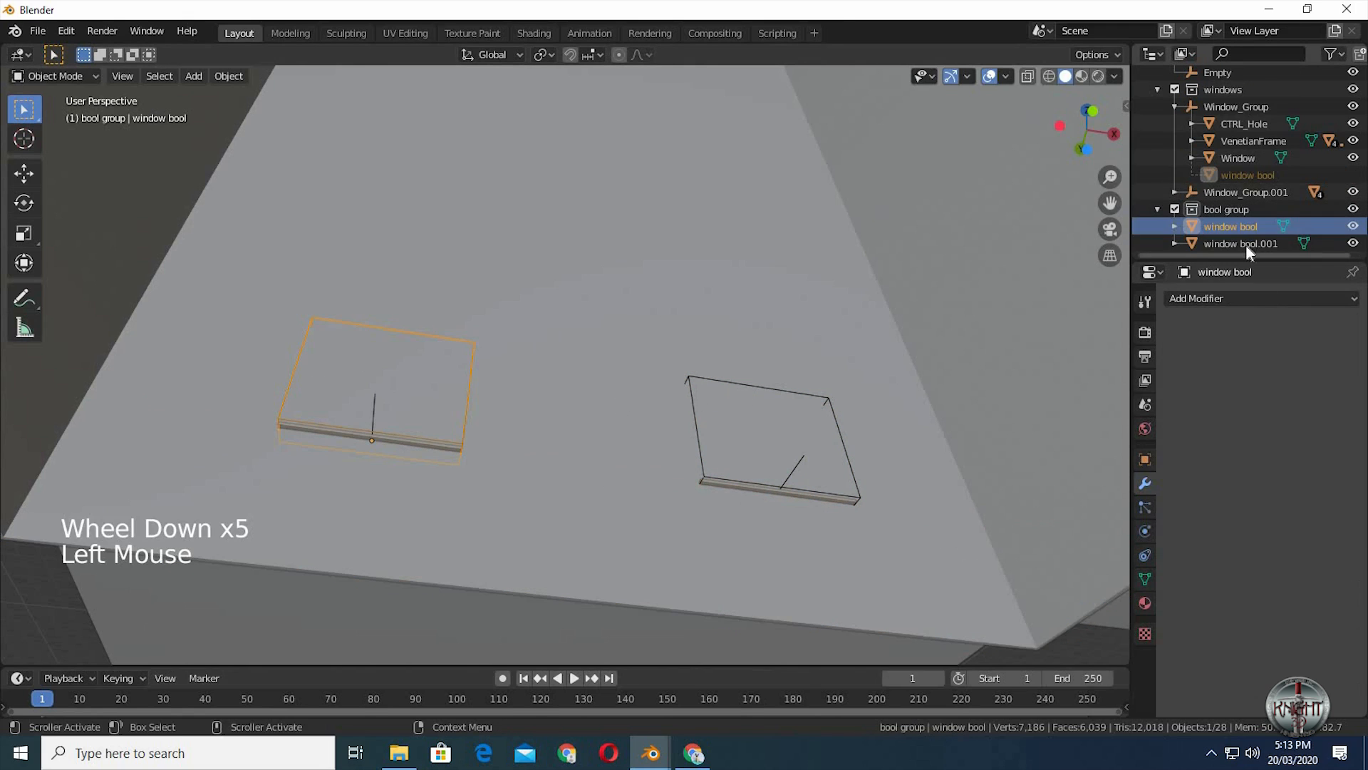
left_click(1246, 244, "shift")
left_click(547, 284, "shift")
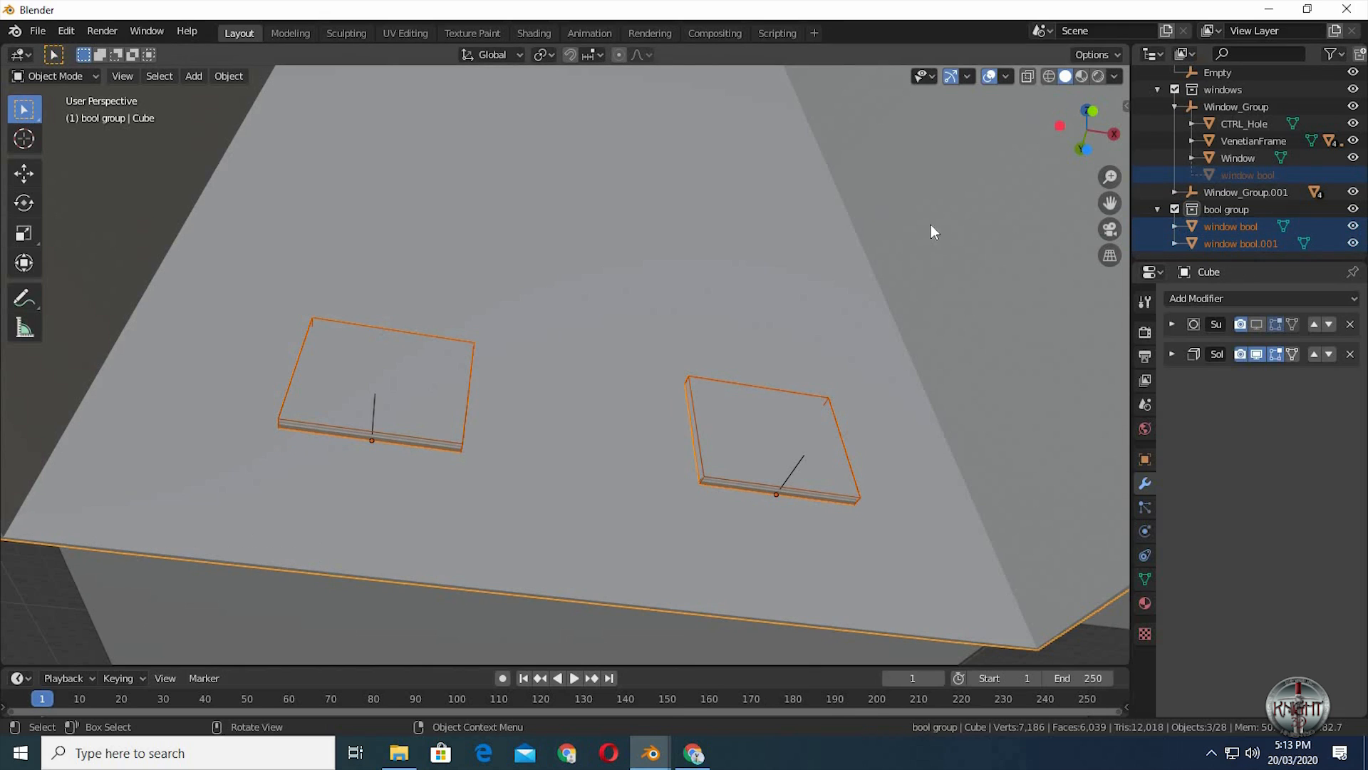
key("n")
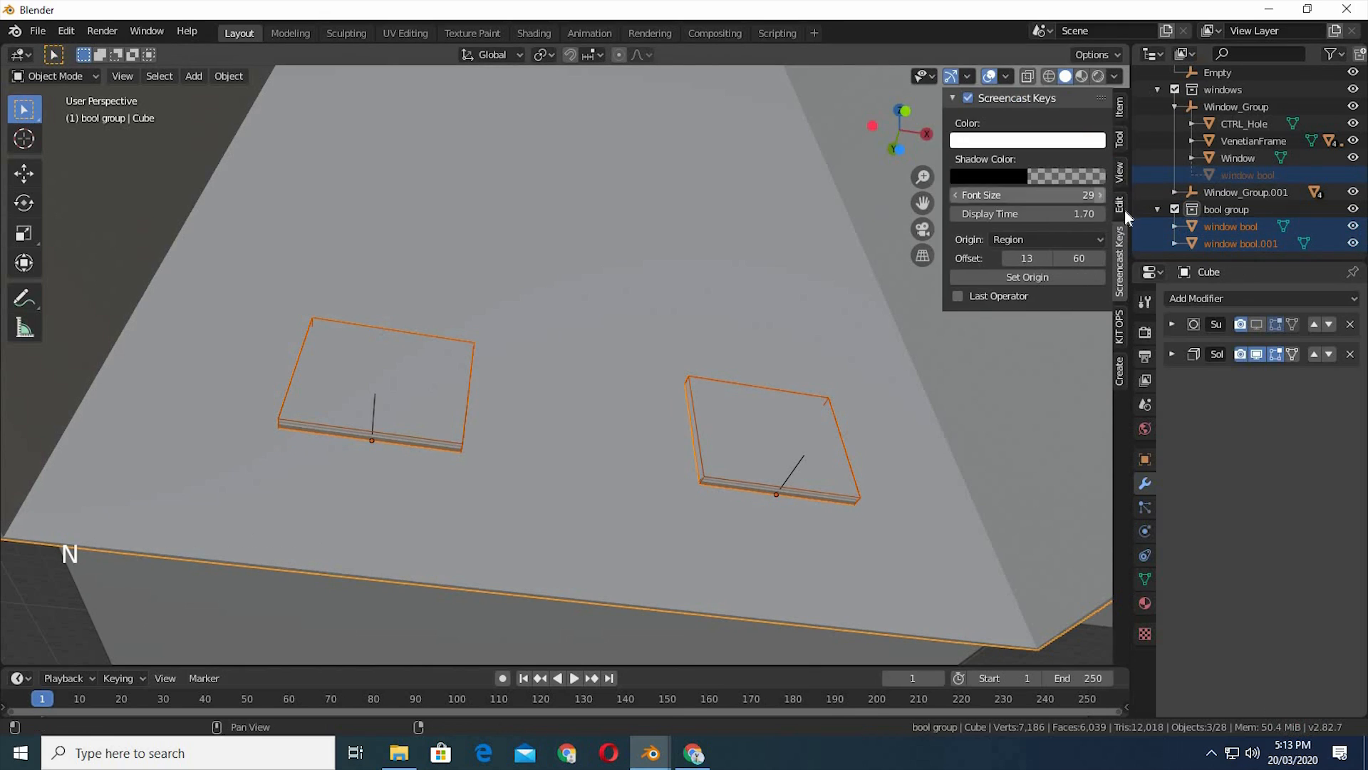
left_click(1124, 210)
left_click(1123, 209)
left_click(958, 98)
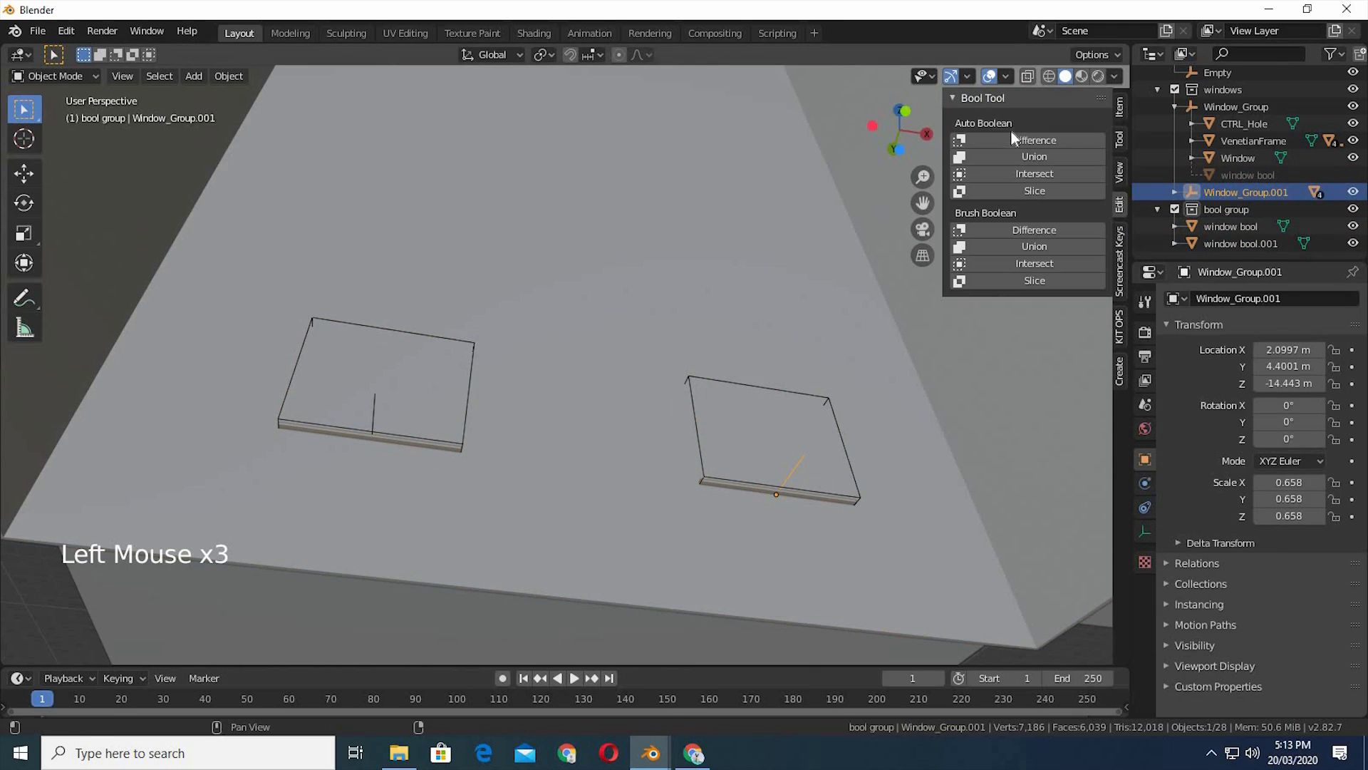
- Search the add-on preferences for "bool" to check the Bool Tool add-on, and close the preferences
left_click(67, 31)
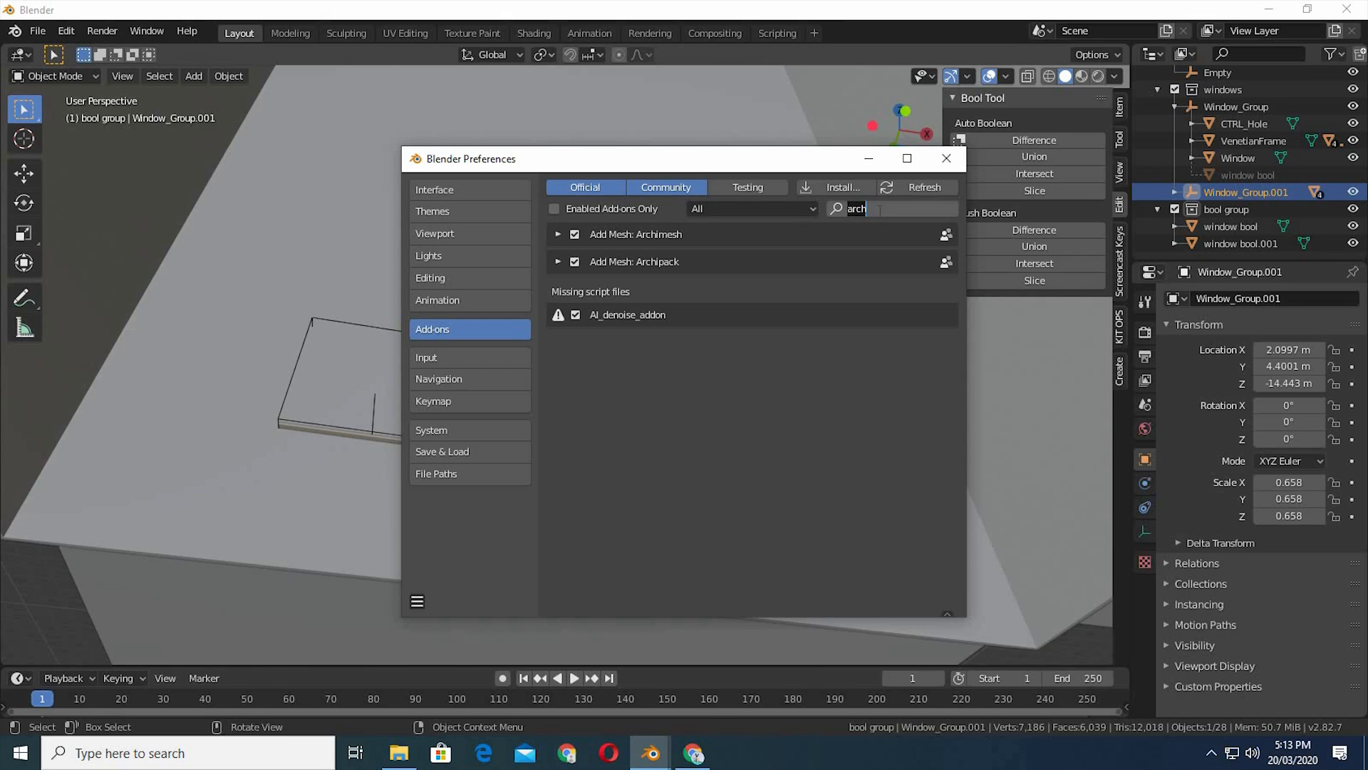
key("BackSpace")
type("bool")
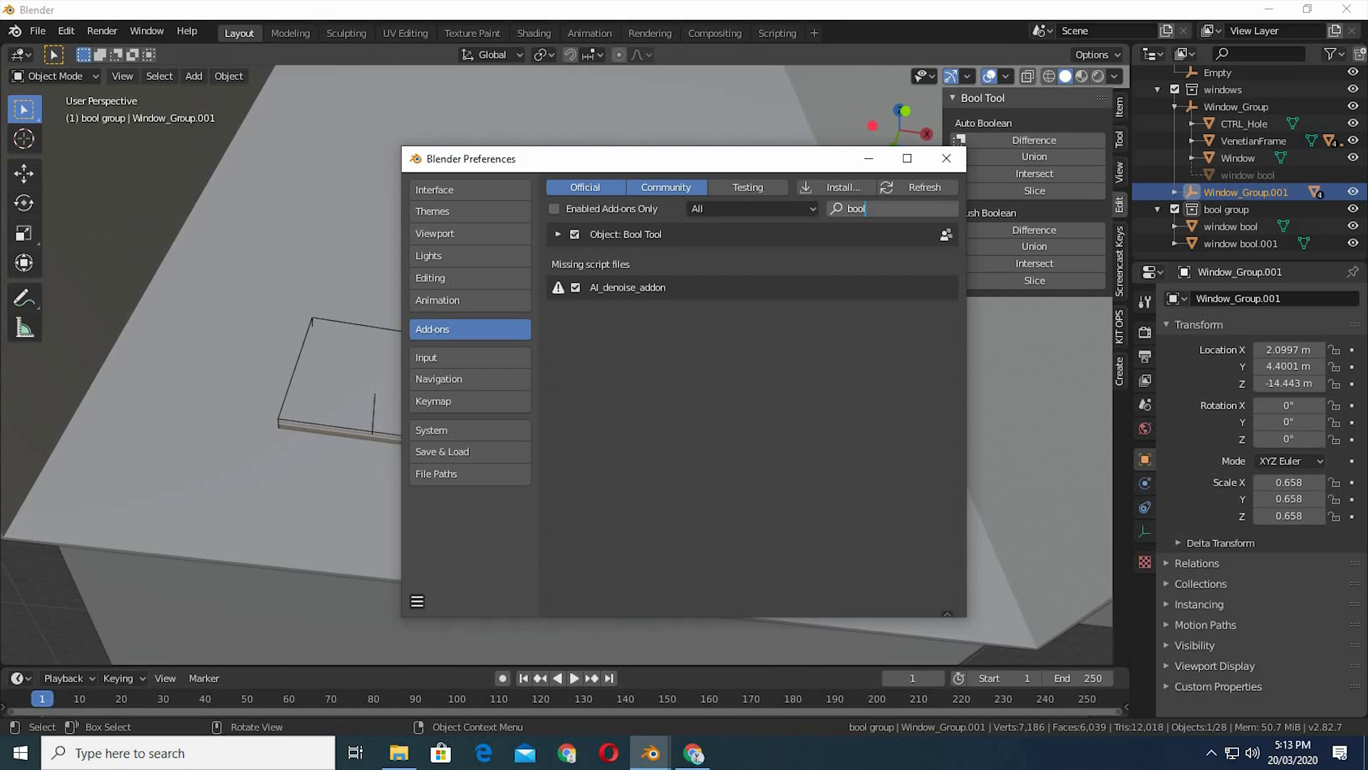
left_click(949, 158)
- Cut both window openings by applying a Brush Boolean Difference with window bool and window bool.001 on the wall cube
left_click(1222, 226)
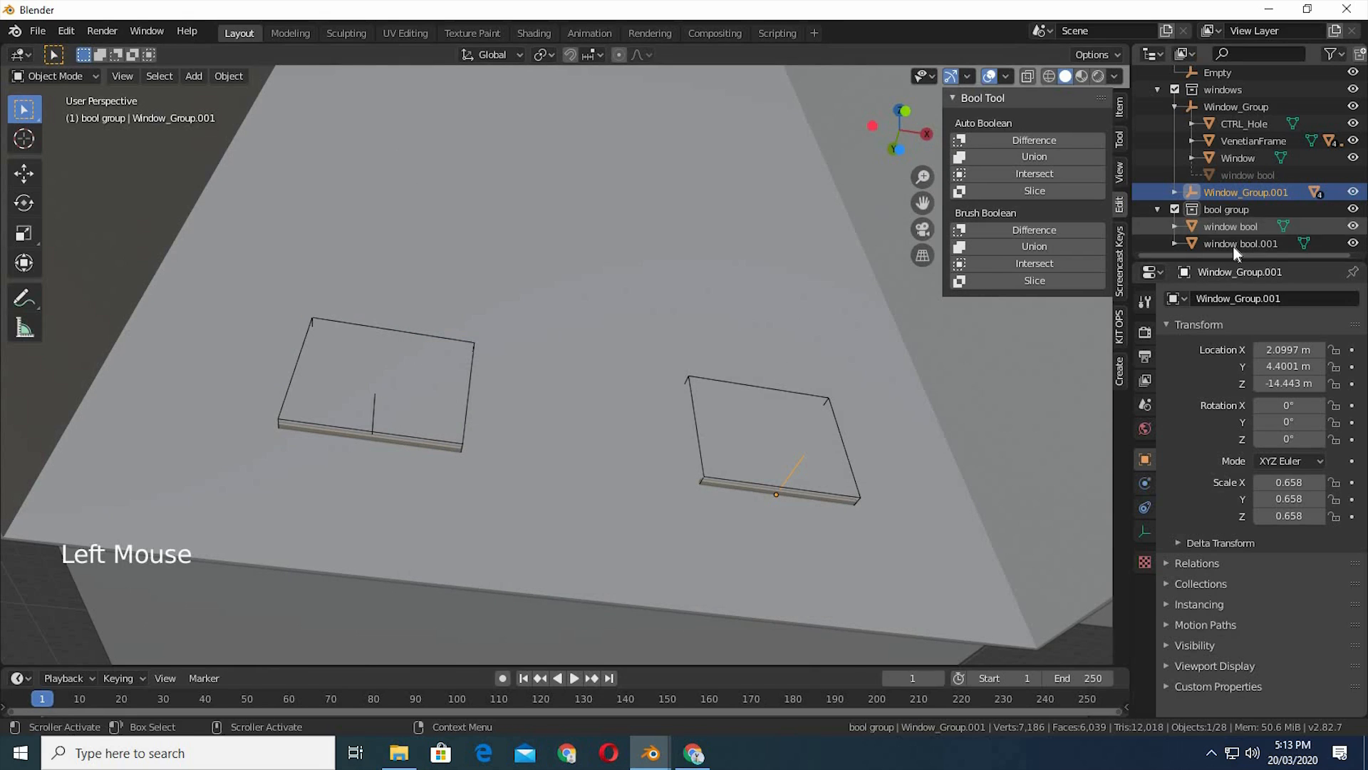
left_click(1232, 244, "ctrl")
left_click(777, 238, "shift")
left_click(1034, 229)
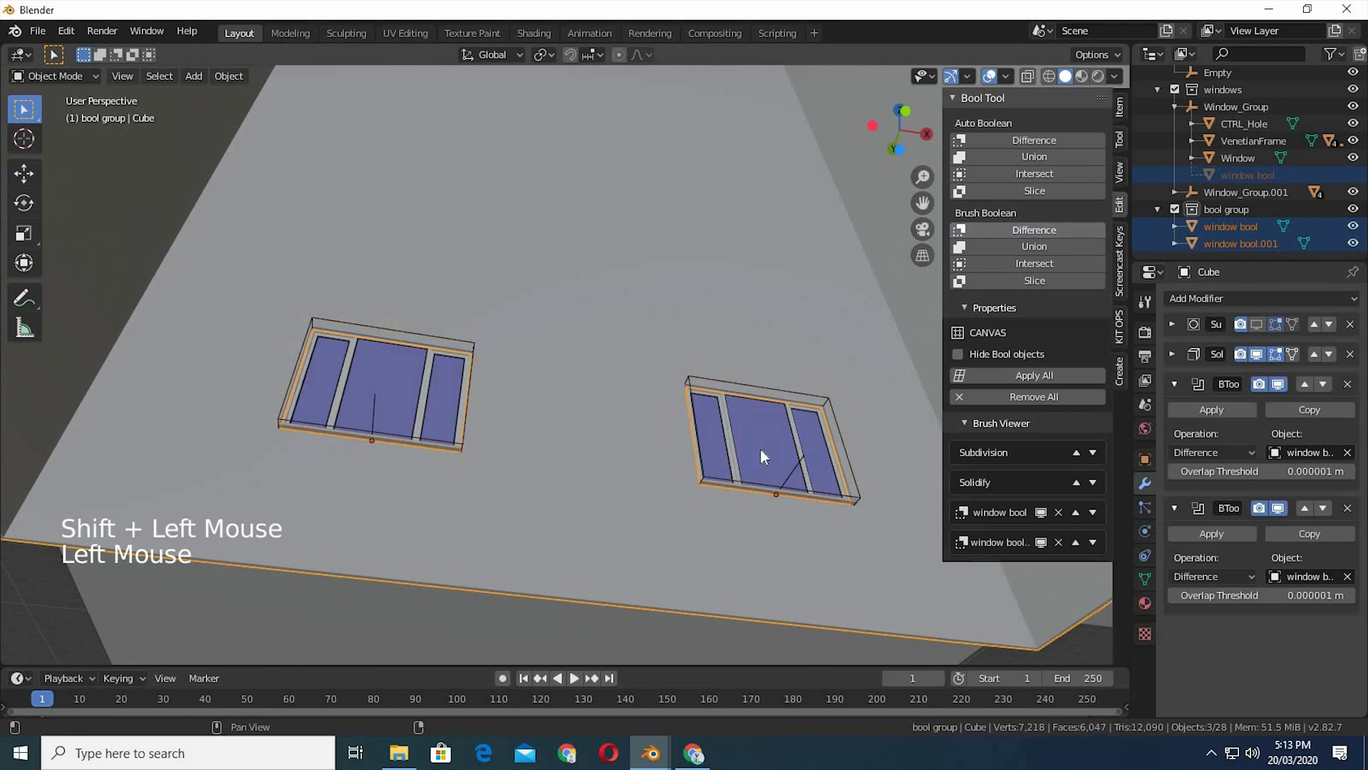
- Make a linked duplicate of the first window's blind slats and three strings, about 3.97 m along X onto the second window
mouse_move(754, 406)
middle_mouse_down()
mouse_move(791, 446)
mouse_move(792, 425)
mouse_move(468, 389)
mouse_move(657, 418)
mouse_move(648, 449)
mouse_move(646, 339)
middle_mouse_up()
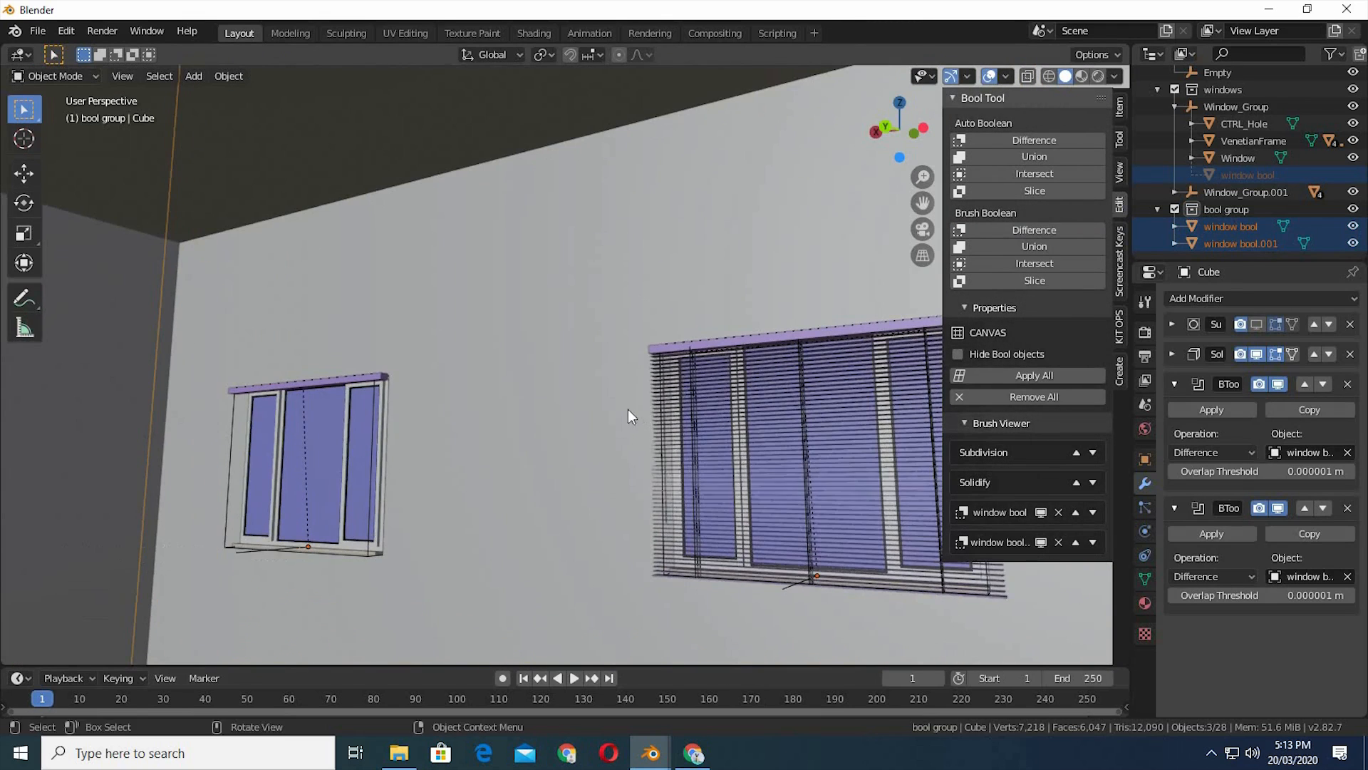
middle_click_drag(599, 399, 564, 402, "shift")
double_click(574, 378)
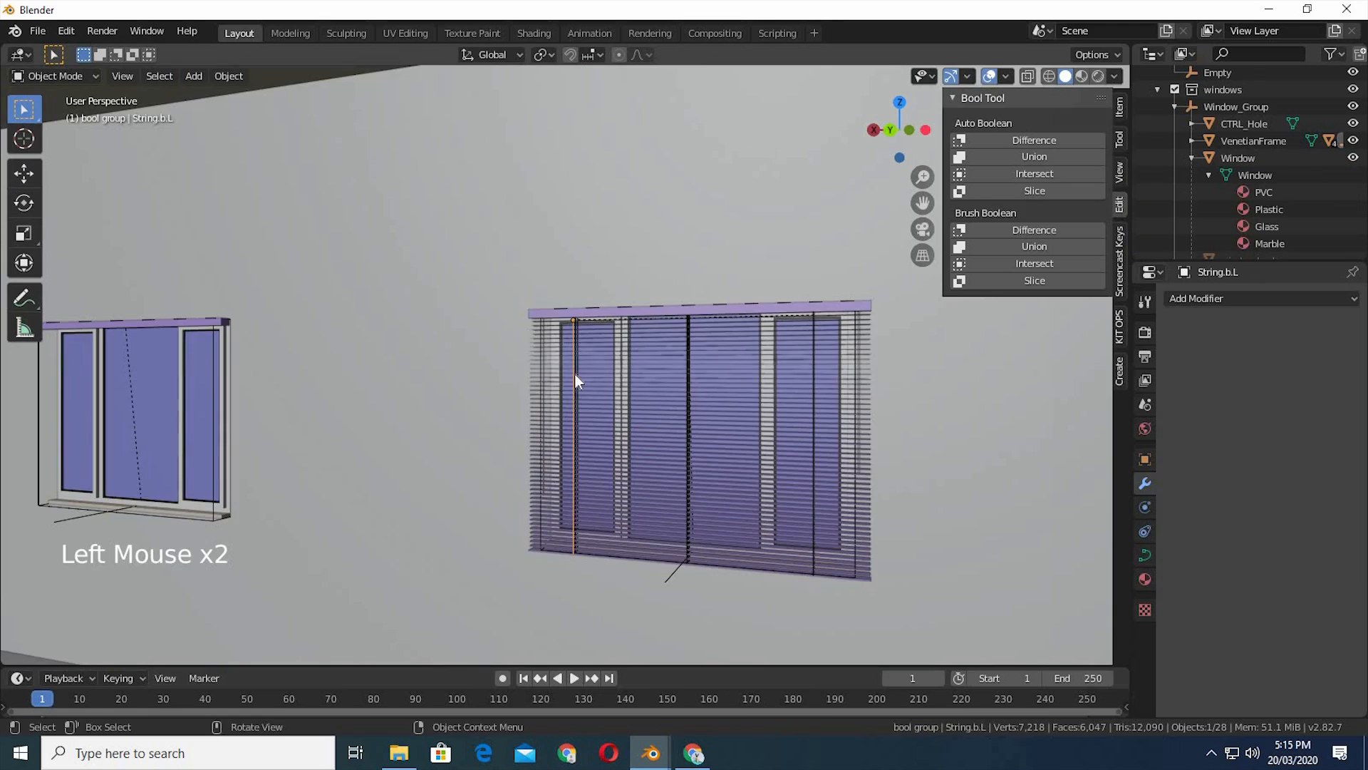
left_click(699, 375, "shift")
left_click(687, 372, "shift")
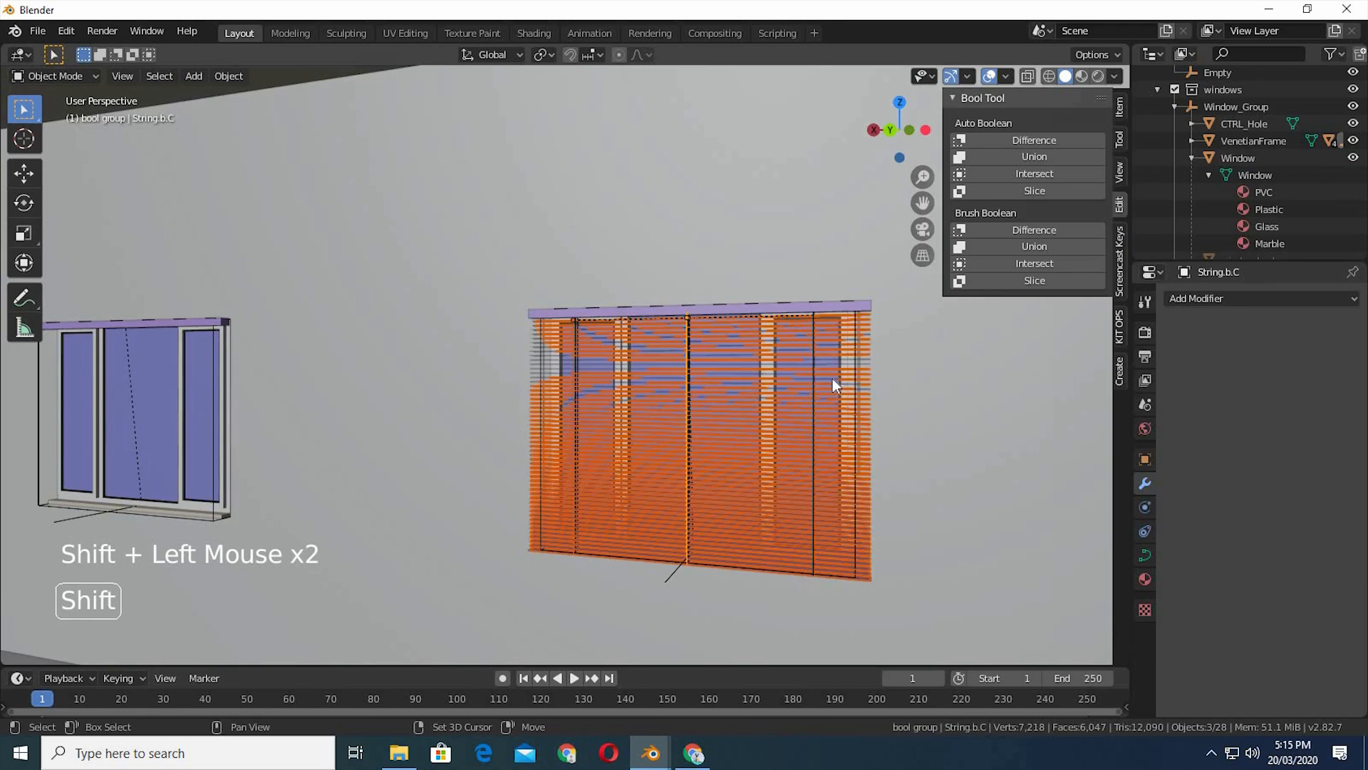
left_click(814, 380, "shift")
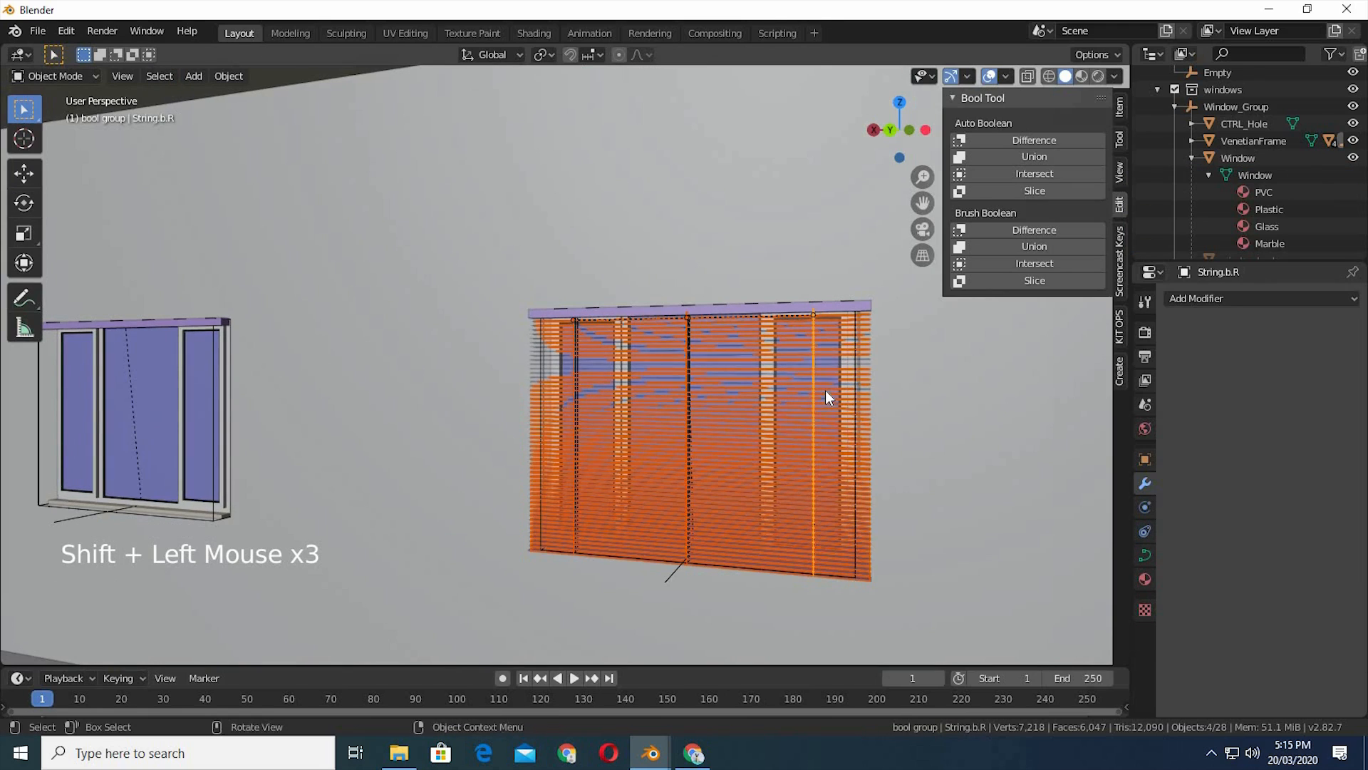
key("alt+d")
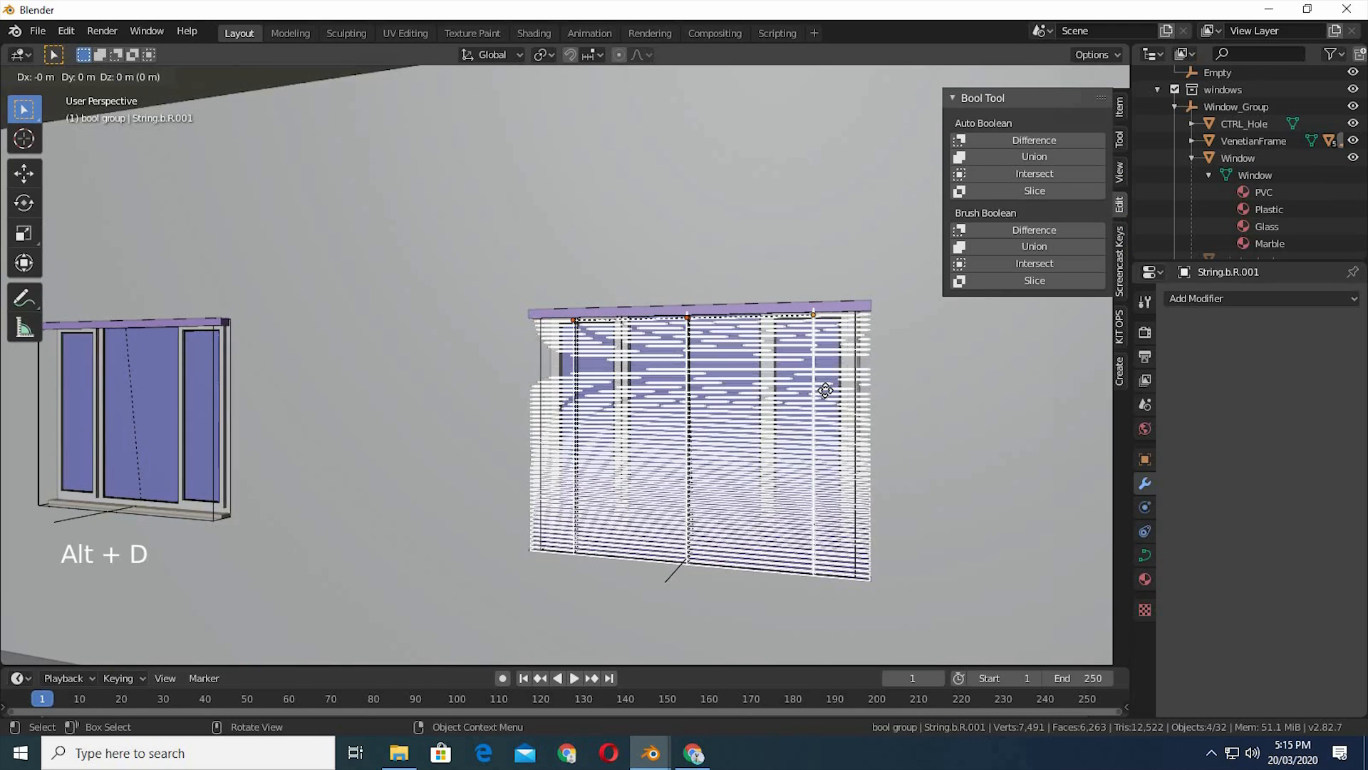
key("x")
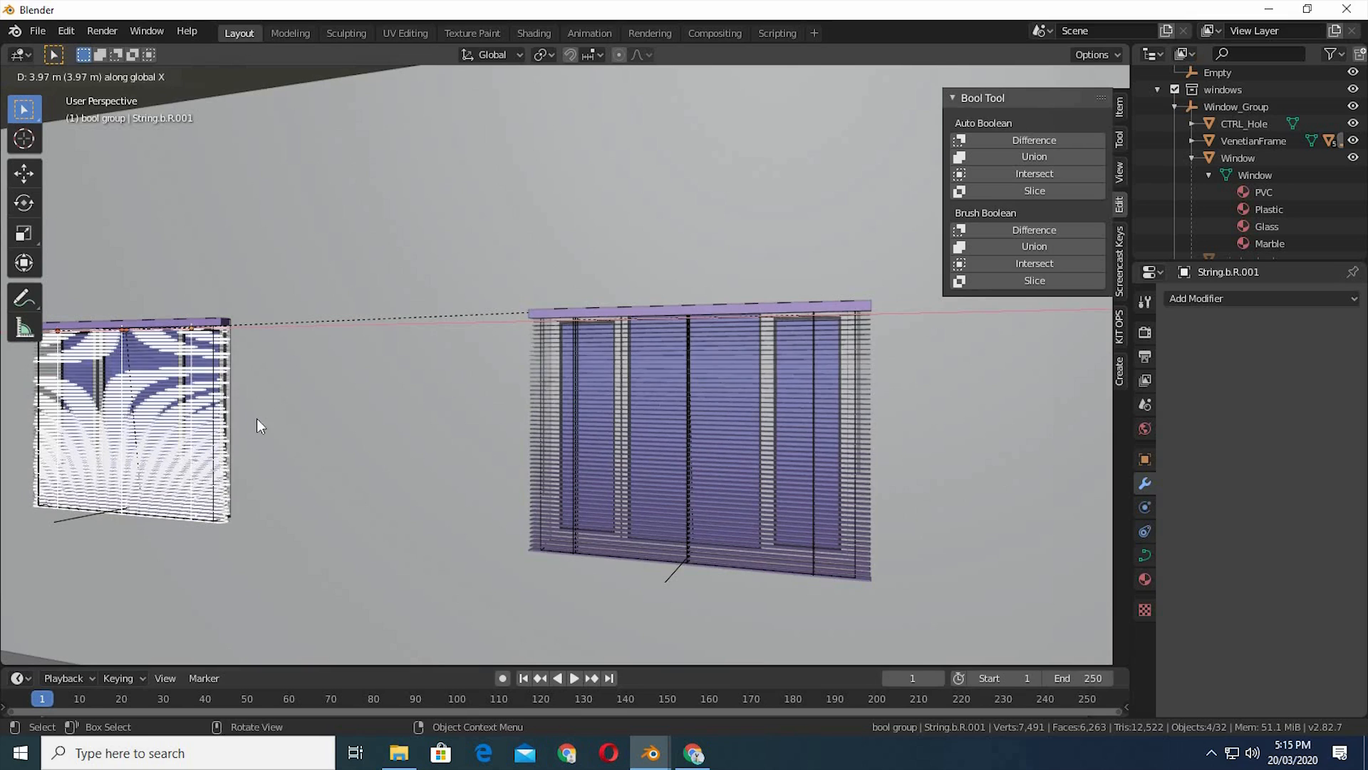
left_click(245, 417)
- Parent the duplicated slats and strings to Window_Group.001 using Object (Keep Transform)
left_click(92, 512, "shift")
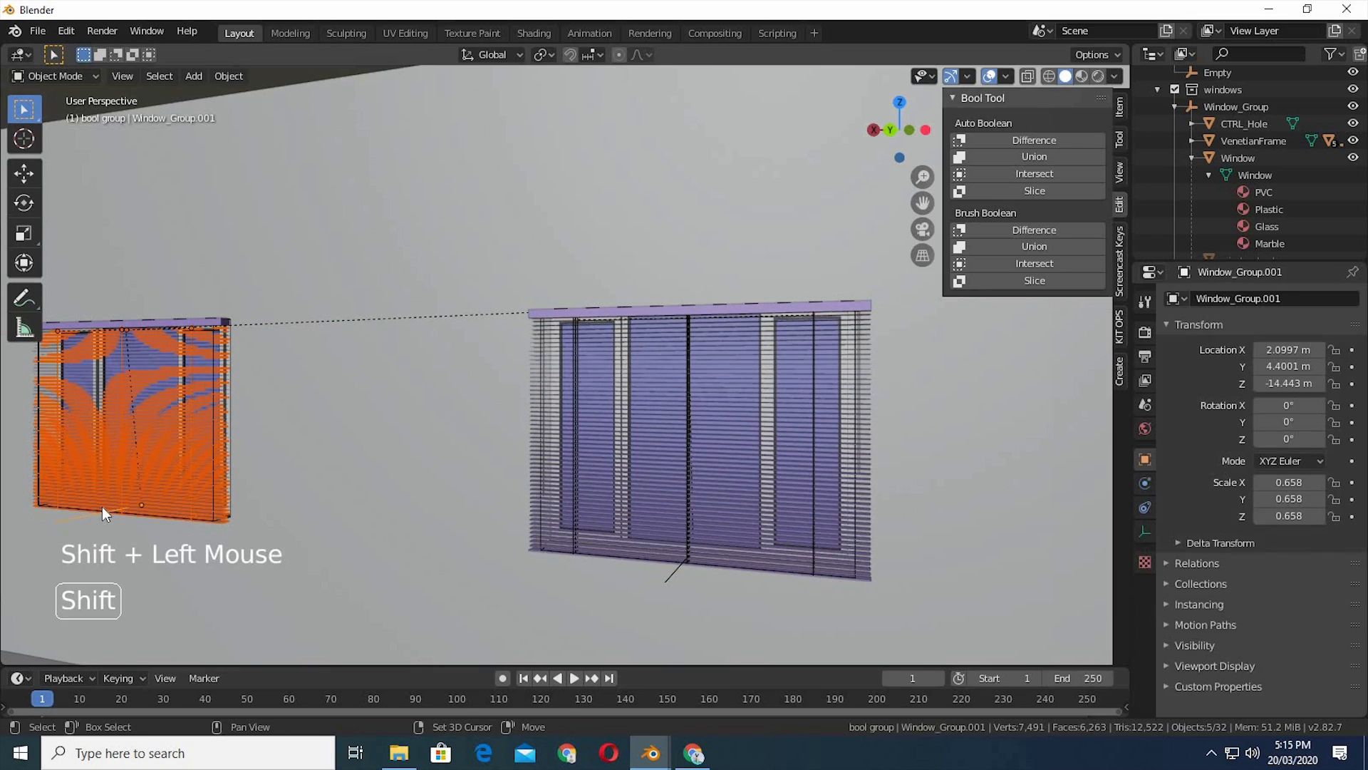
key("ctrl+p")
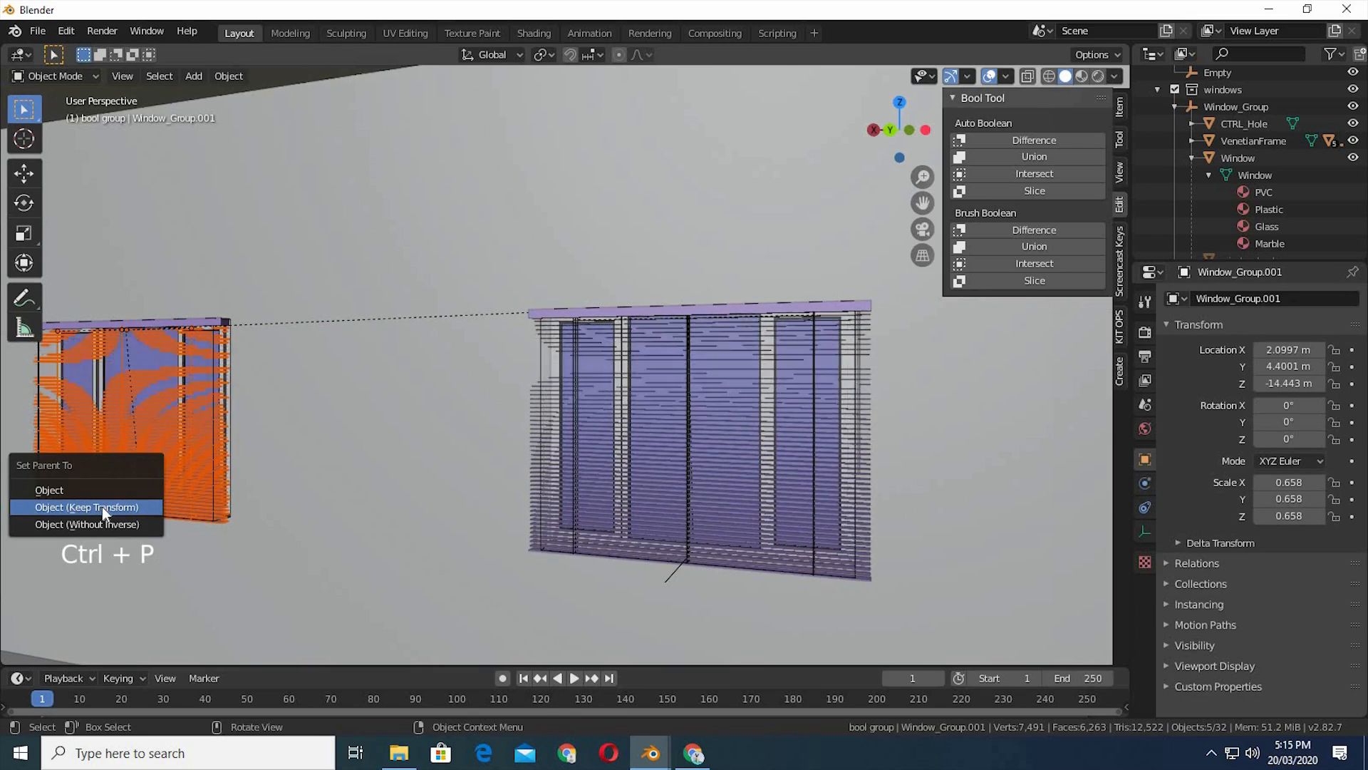
left_click(101, 507)
- Select the wall cube, collapse its first BTool modifier, hide the Bool Tool options and collapse the Window object's hierarchy
middle_click_drag(427, 528, 113, 287)
left_click(409, 524)
middle_click_drag(286, 386, 524, 466, "ctrl")
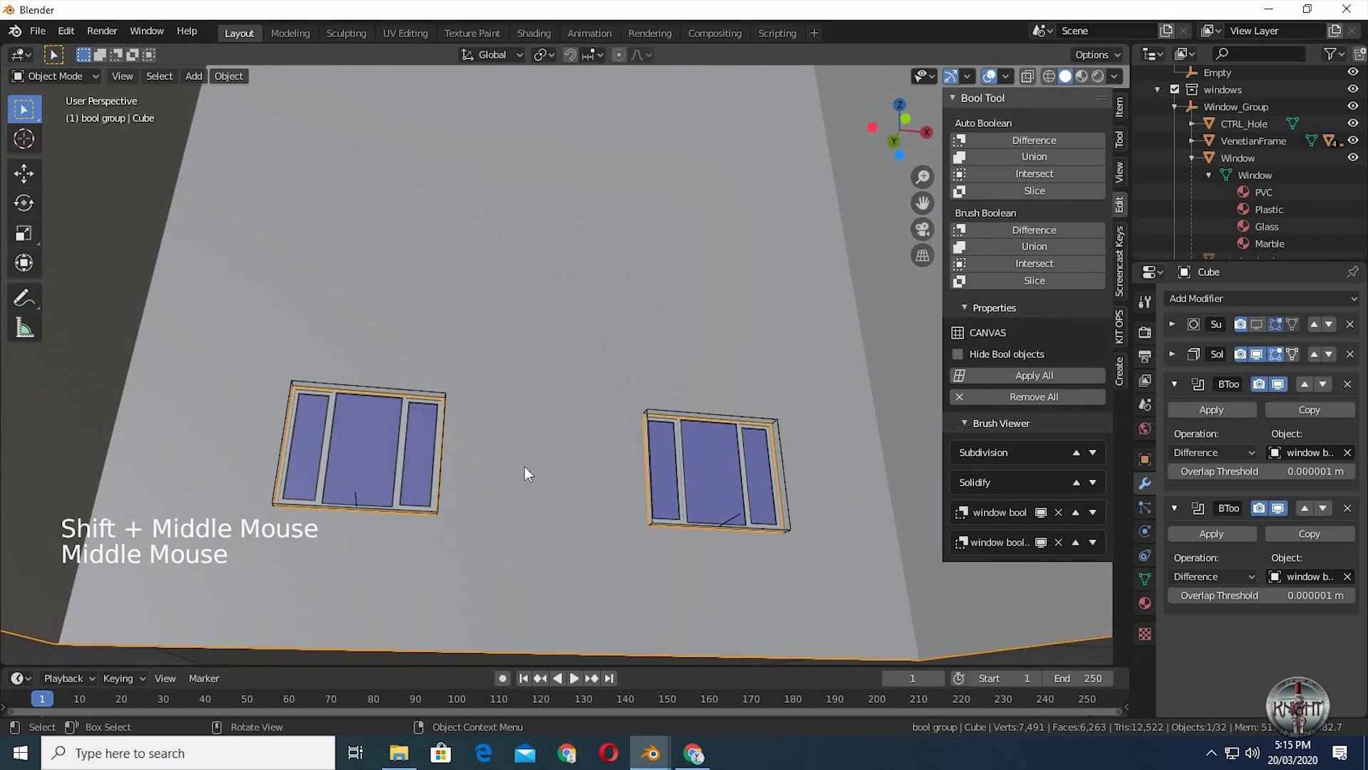
left_click(1174, 384)
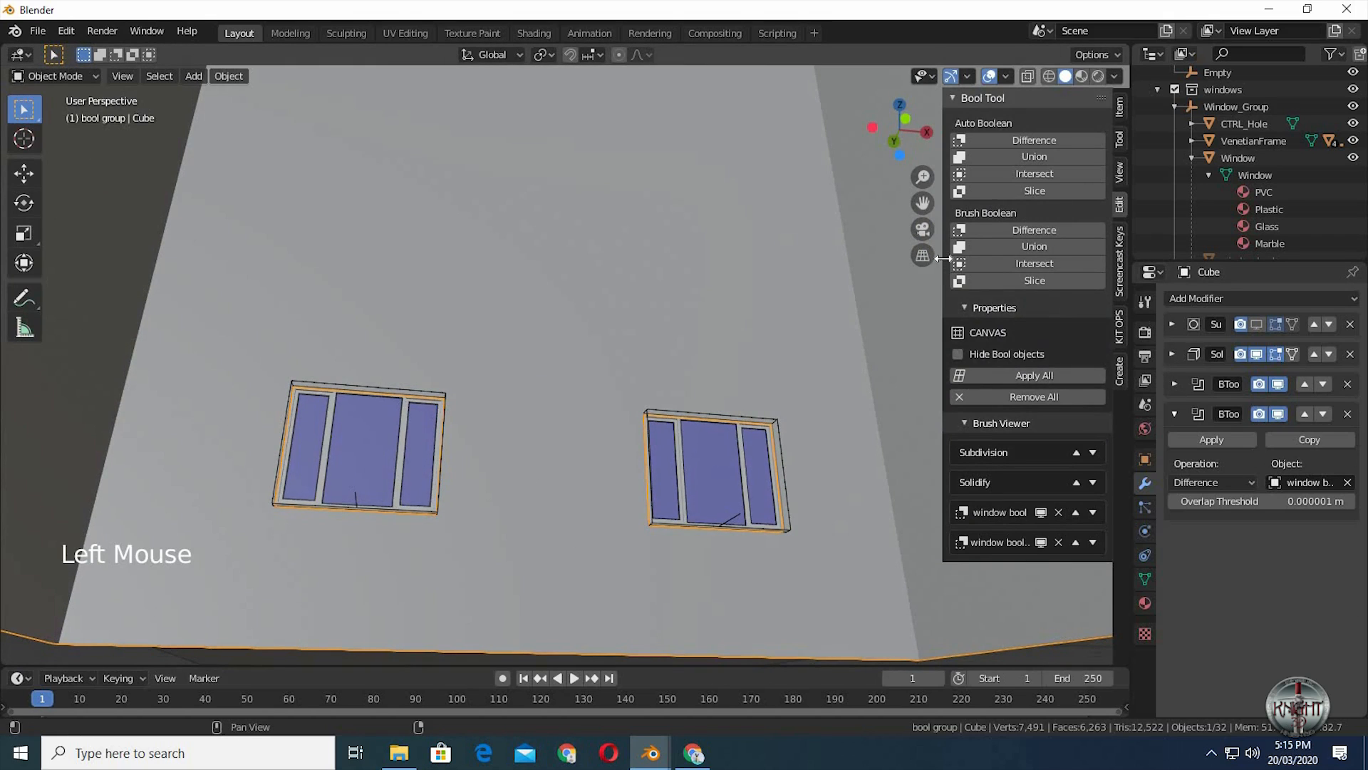
key("n")
middle_click_drag(967, 273, 983, 263)
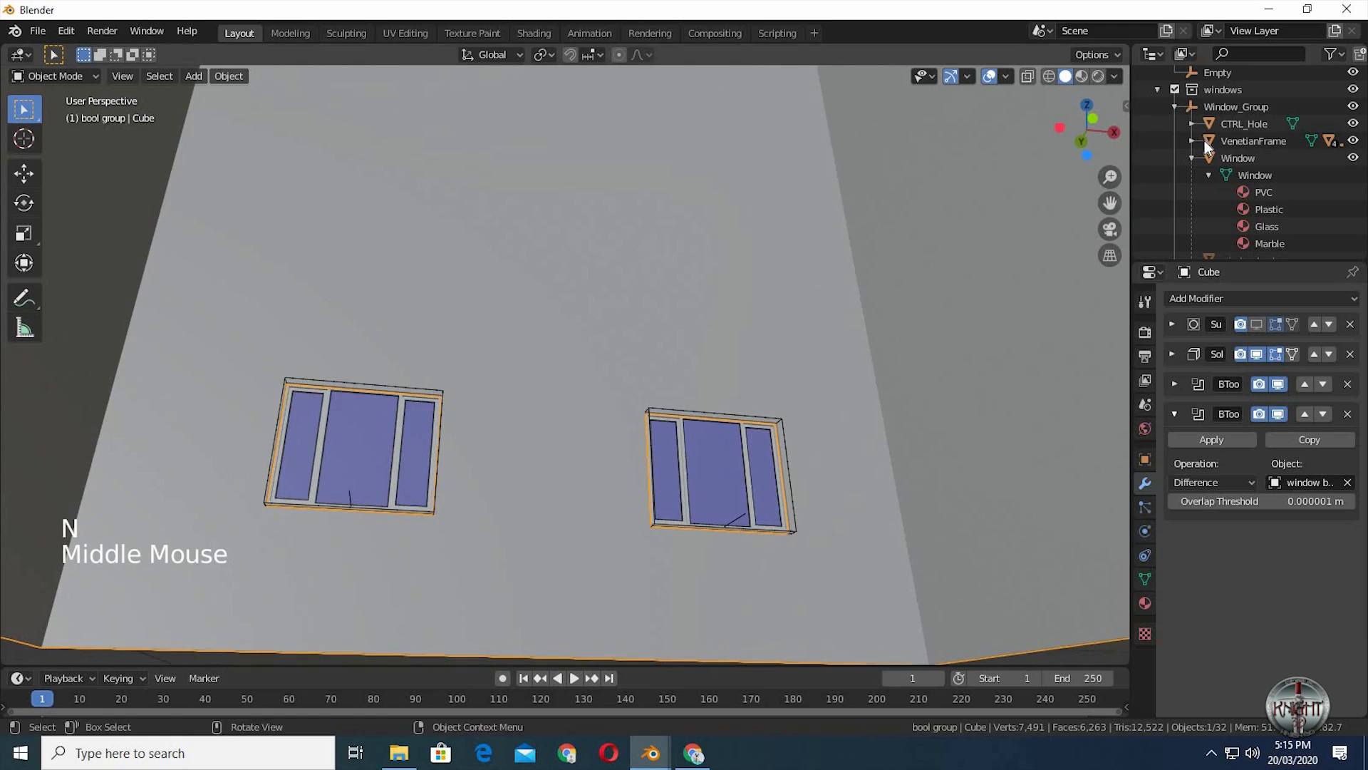
left_click(1193, 158)
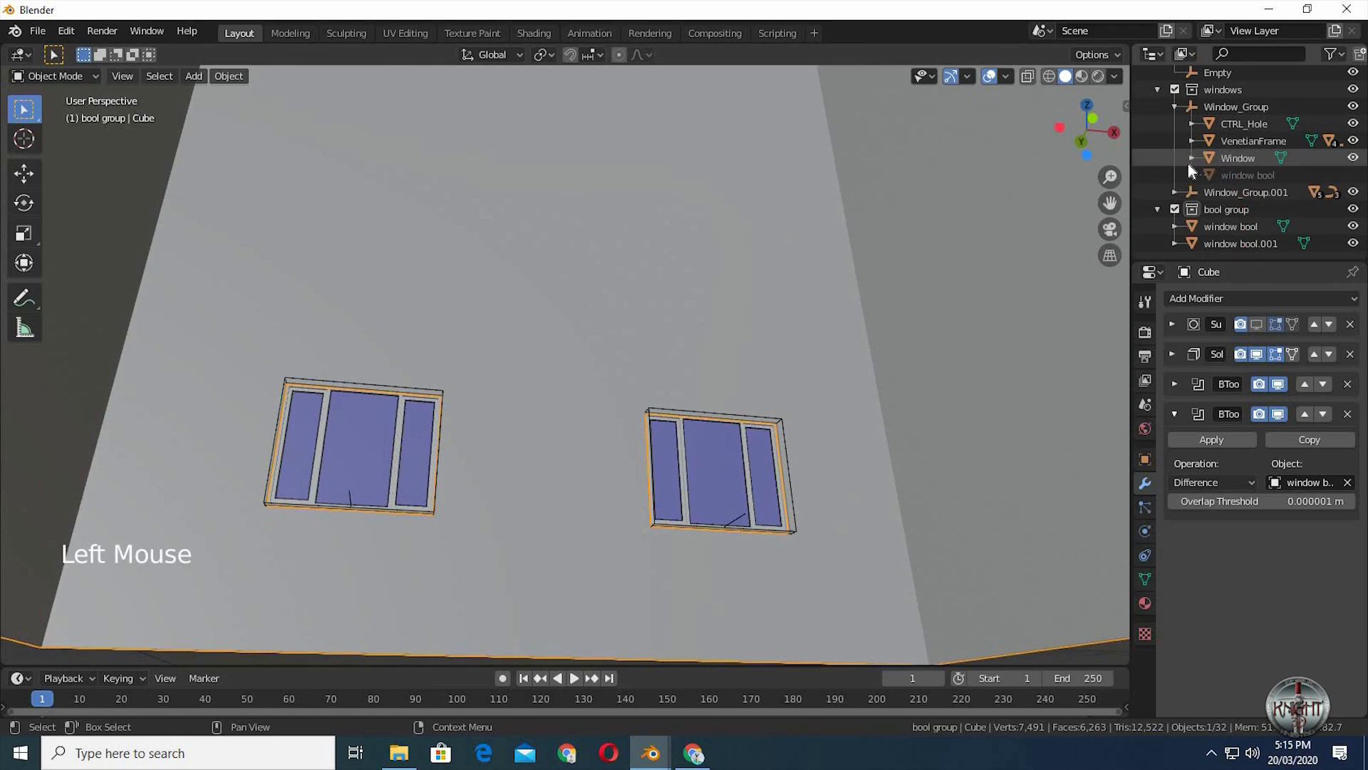
- Expand the Window_Group hierarchy so CTRL_Hole, VenetianFrame, Venetian_slats, Venetian_stick and Venetian_updown show their contents, leaving Window collapsed
scroll(1195, 169, "down", 1)
left_click(1192, 124)
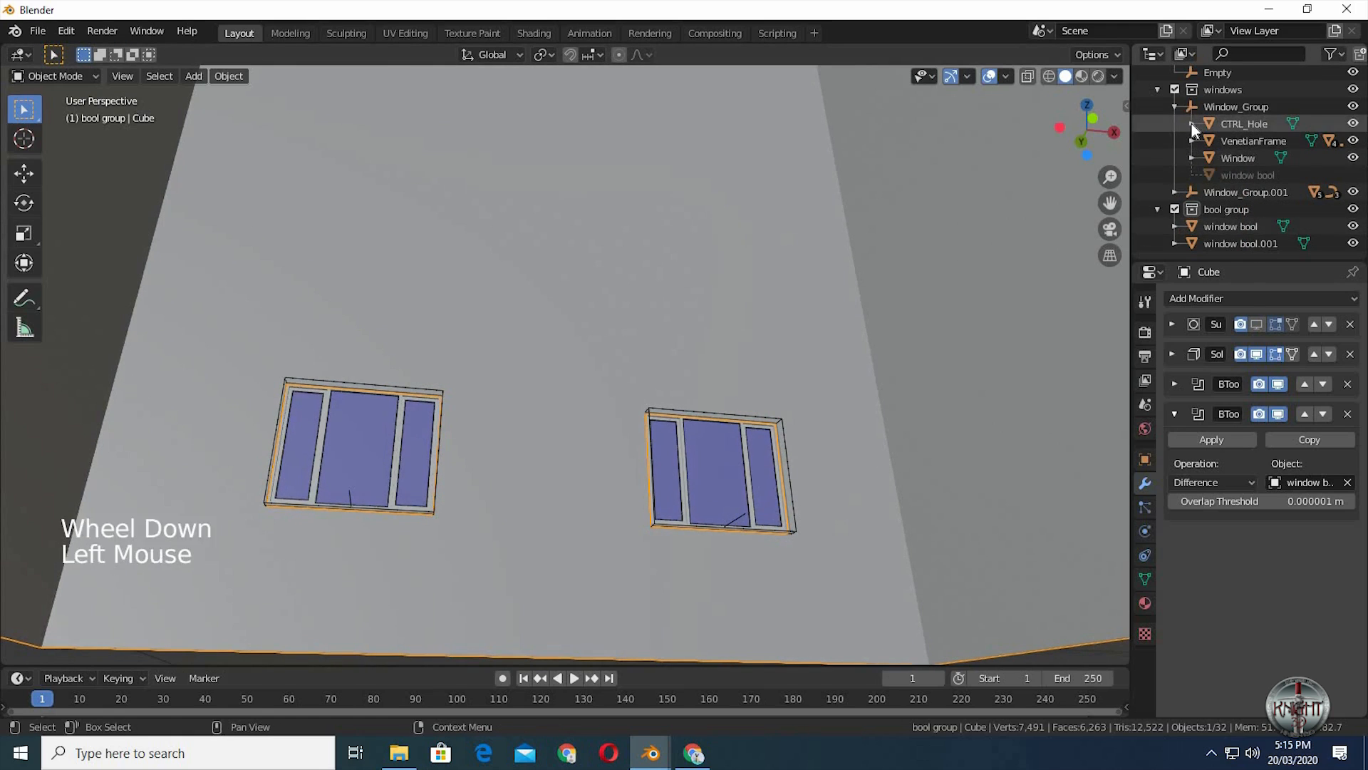
left_click(1193, 157)
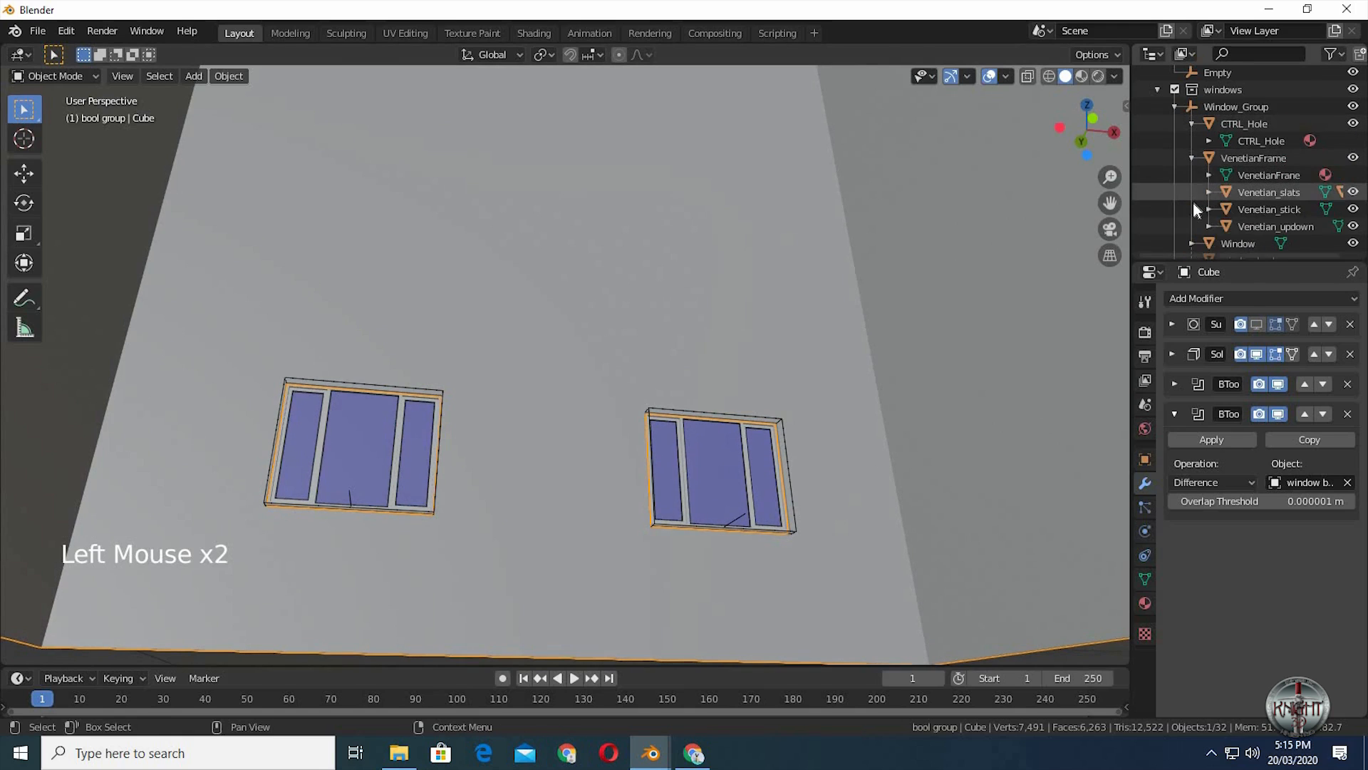
scroll(1197, 165, "down", 2)
left_click(1192, 175)
scroll(1195, 169, "down", 2)
scroll(1195, 169, "up", 3)
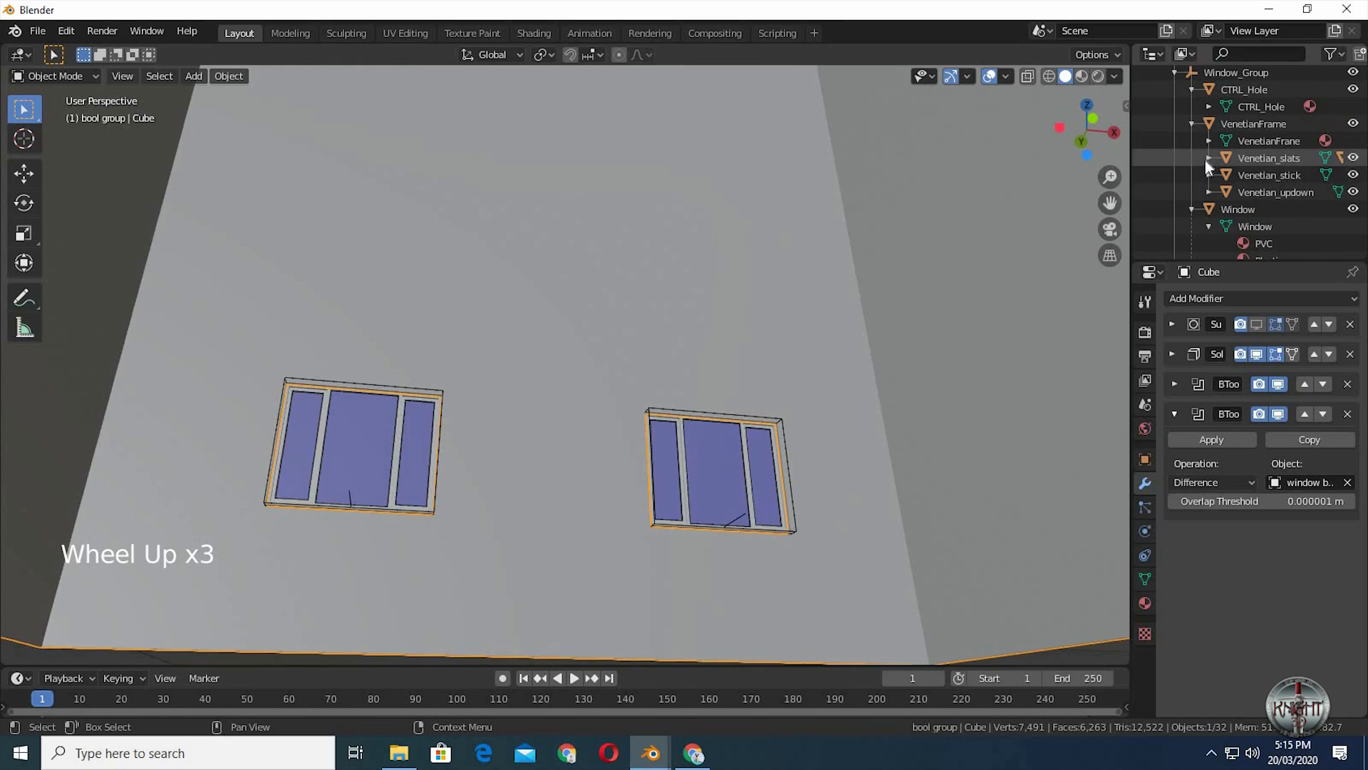
left_click(1208, 158)
scroll(1205, 161, "down", 6)
left_click(1160, 202)
scroll(1179, 164, "down", 4)
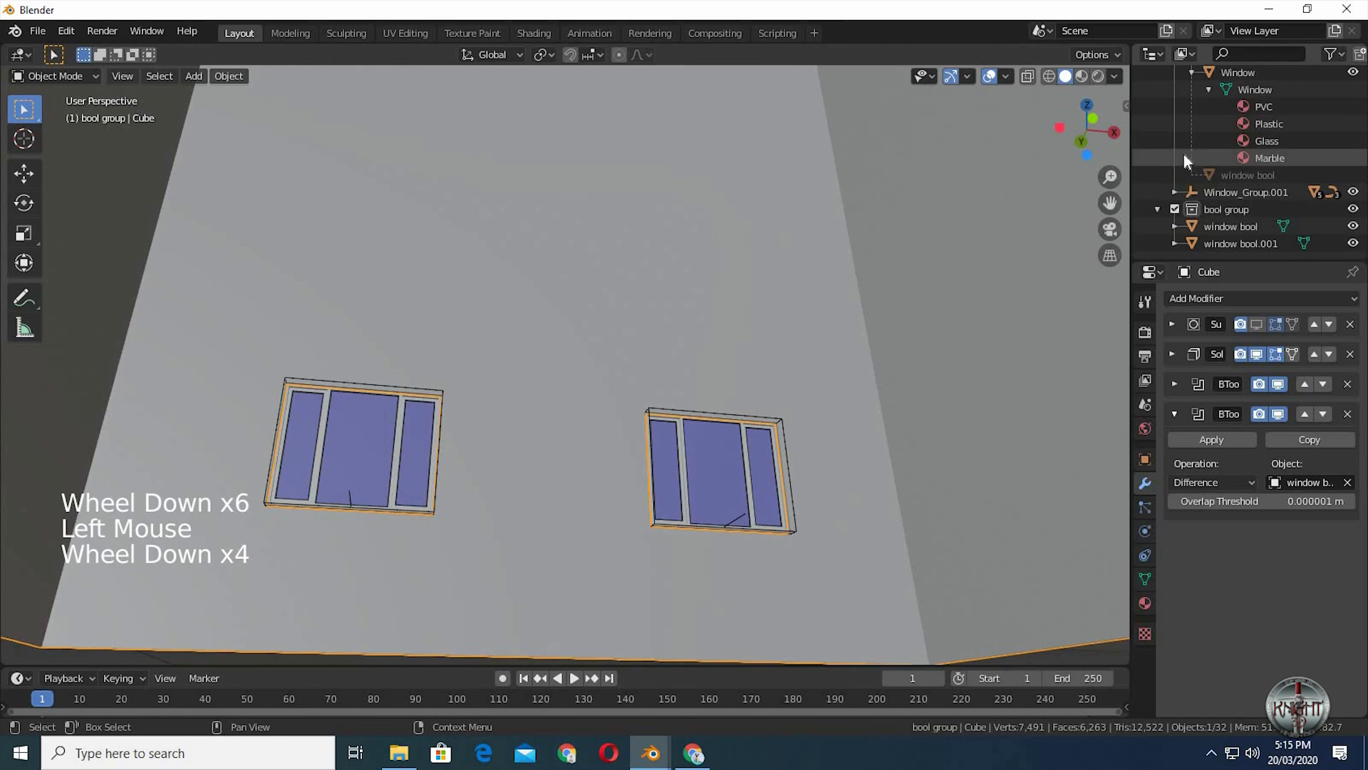
scroll(1190, 149, "up", 2)
left_click(1188, 149)
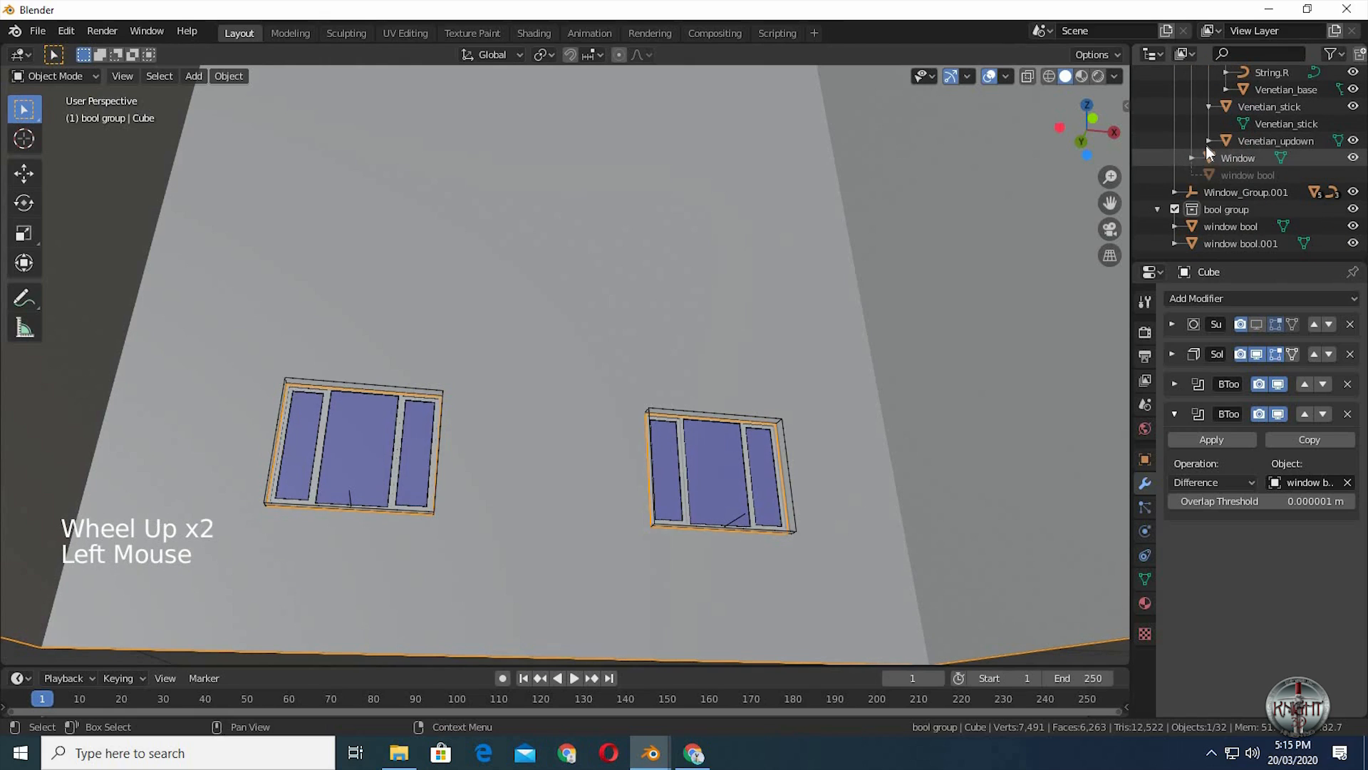
left_click(1188, 163)
scroll(1187, 165, "up", 8)
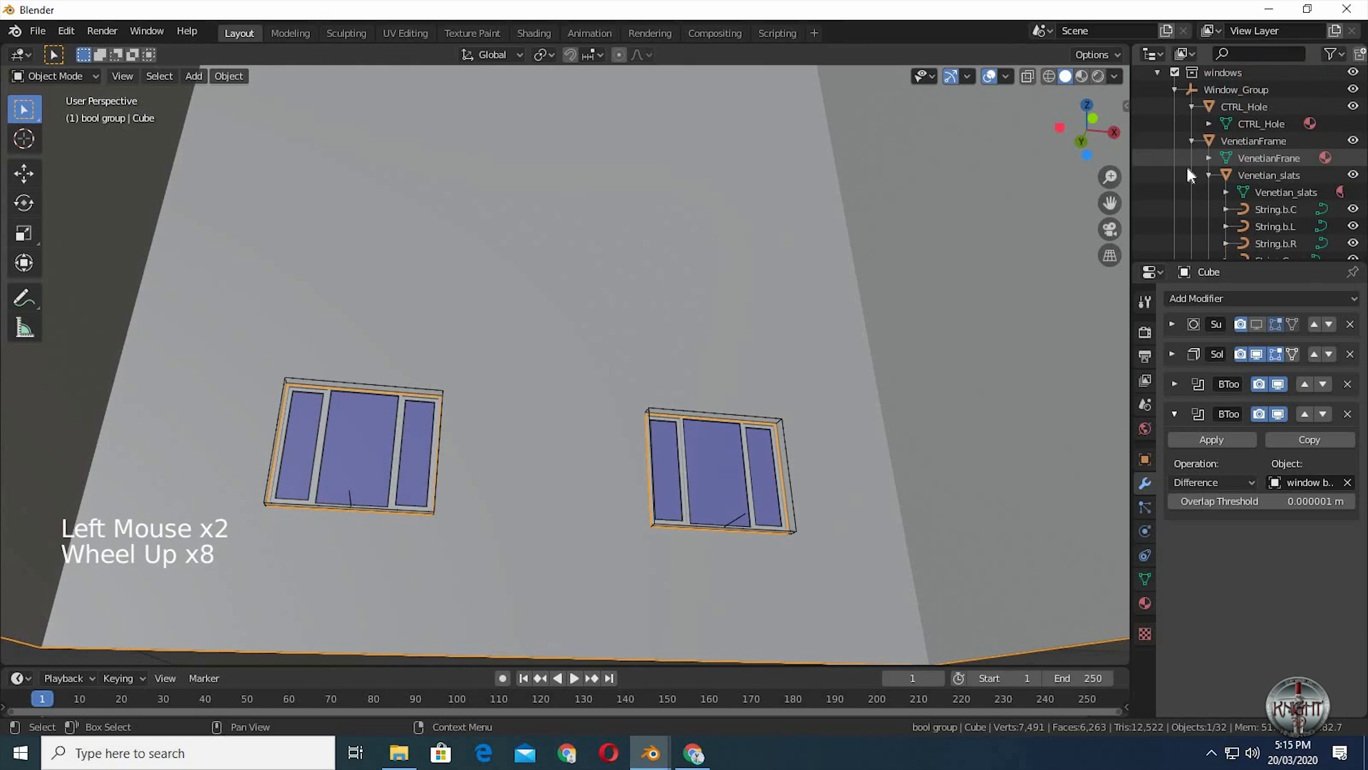
- Expand the Window_Group.001 hierarchy, including CTRL_Hole.001, VenetianFrame.001 and Window.001
scroll(1187, 170, "down", 12)
left_click(1175, 193)
scroll(1180, 181, "down", 3)
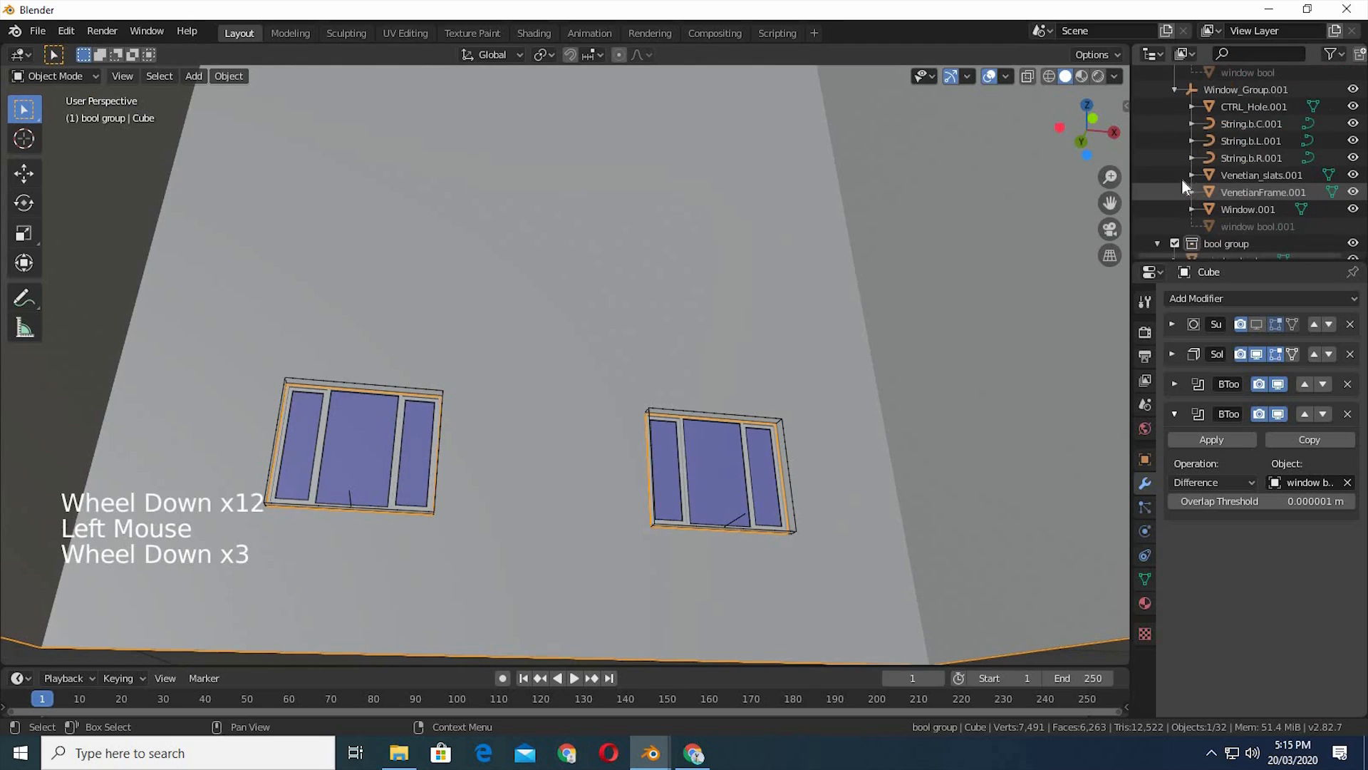
left_click(1192, 107)
left_click(1191, 141)
left_click(1191, 140)
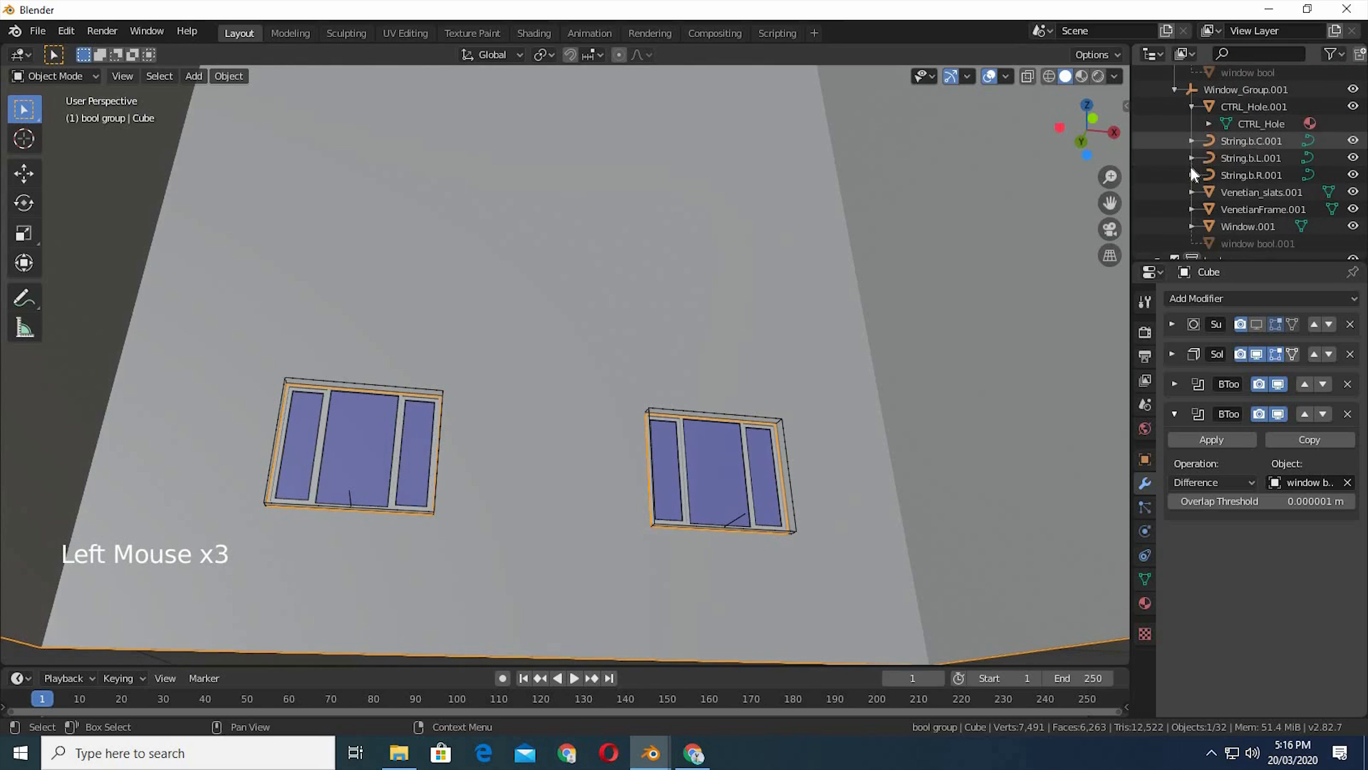
left_click(1193, 192)
left_click(1188, 209)
scroll(1184, 209, "down", 1)
left_click(1185, 210)
scroll(1187, 206, "down", 2)
scroll(1194, 161, "up", 5)
scroll(1211, 157, "up", 8)
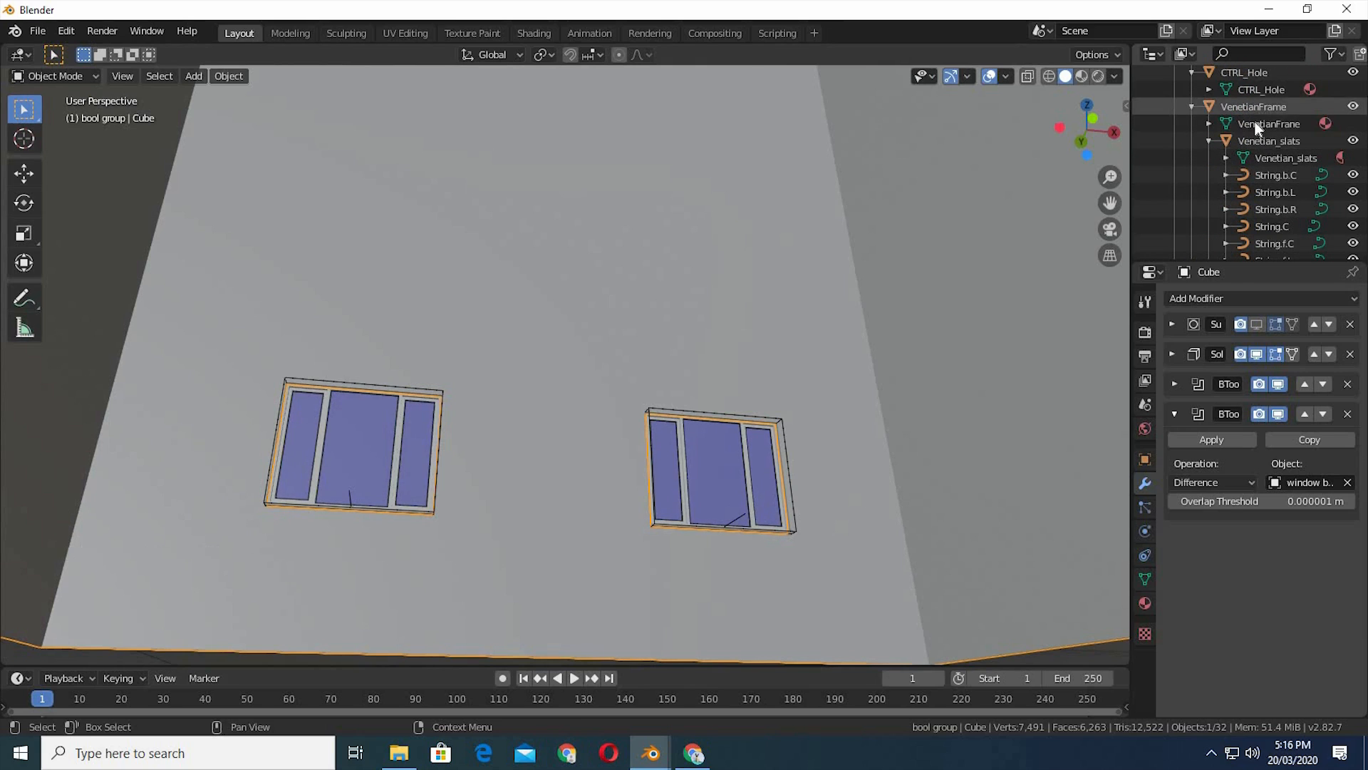
- Make a linked duplicate of Window_Group and Window_Group.001 with all their parts, about 5.68 m up along Z onto the next storey
scroll(1254, 121, "up", 2)
left_click(1247, 126)
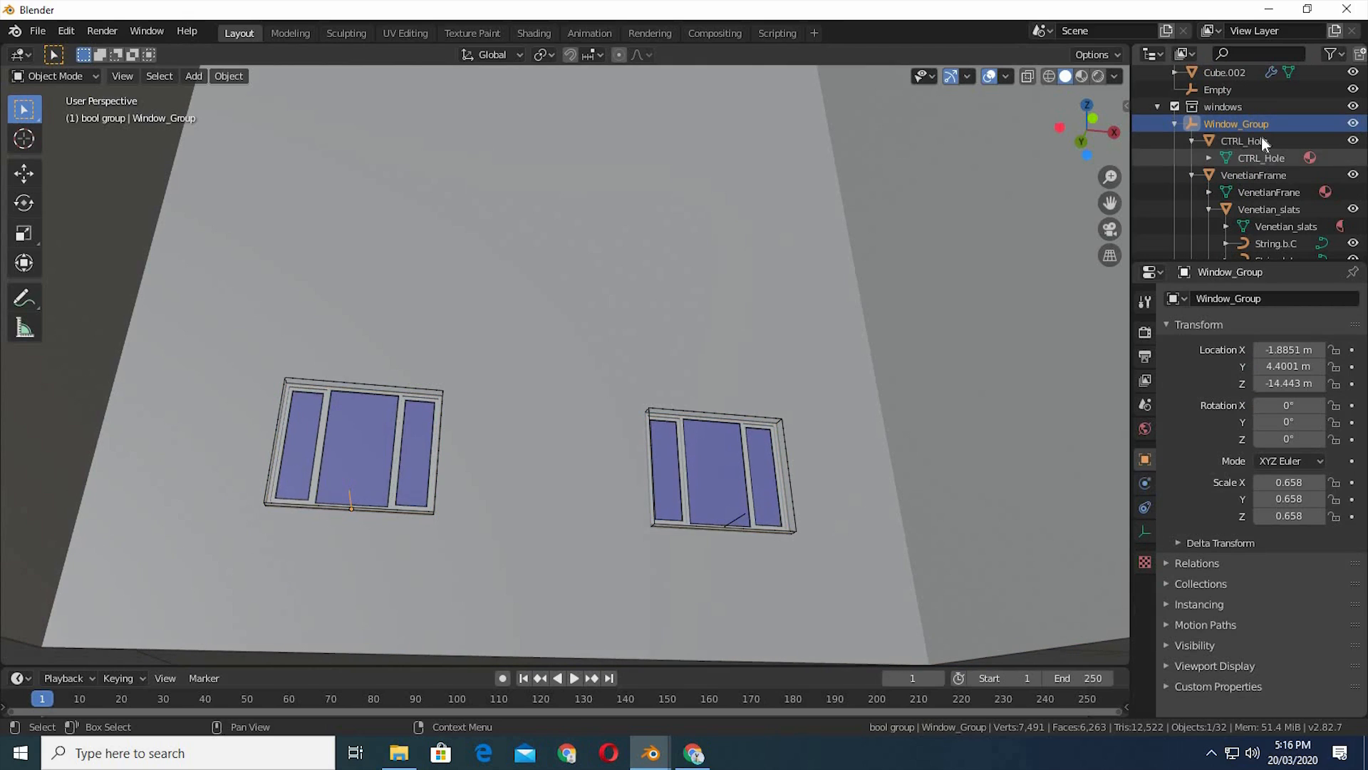
scroll(1255, 147, "down", 20)
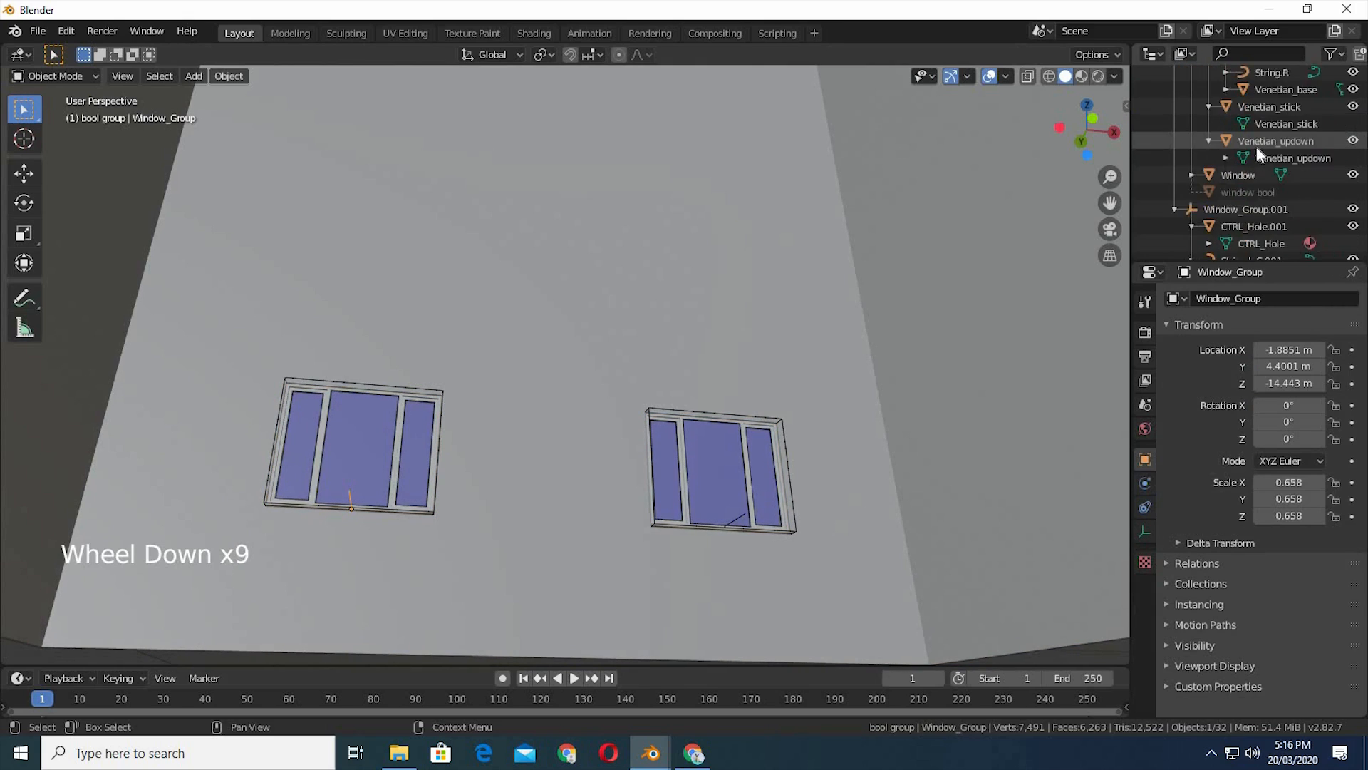
left_click(1259, 190, "shift")
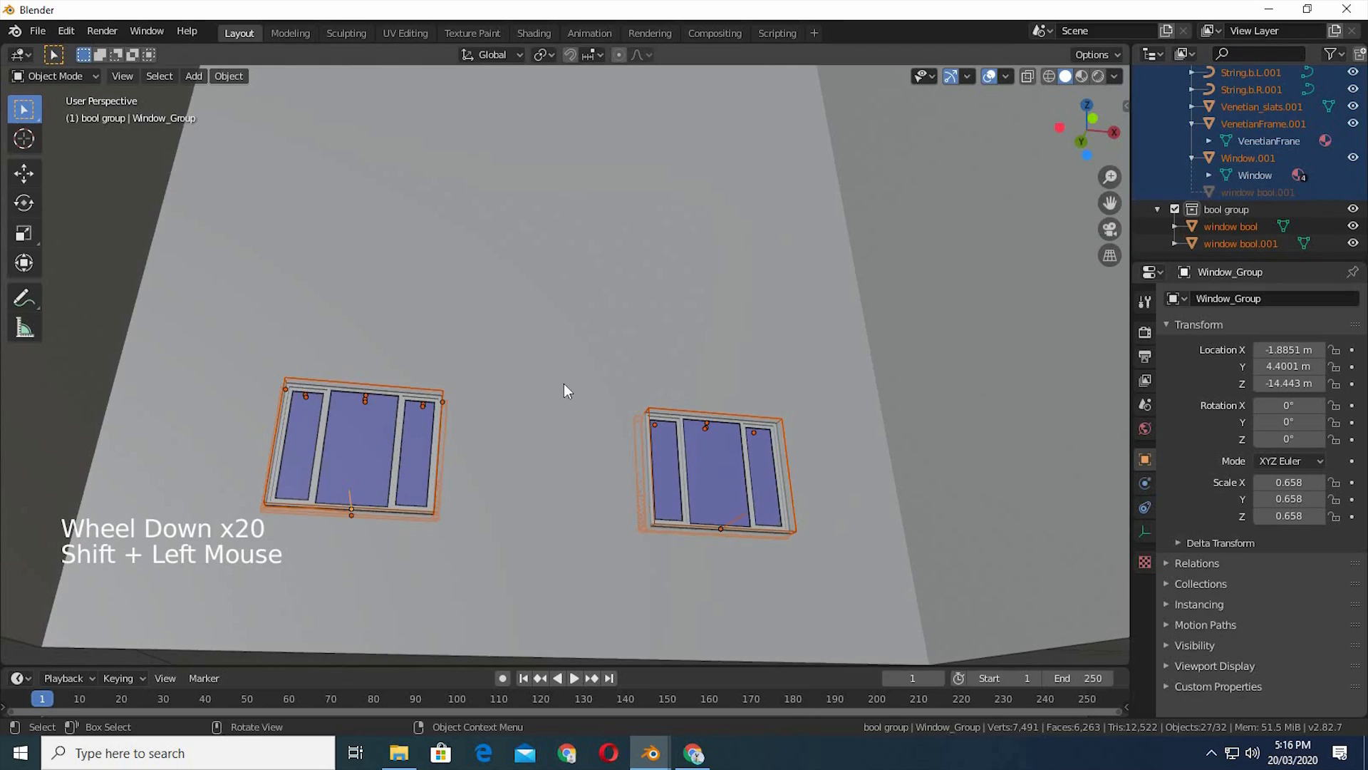
key("KP_1")
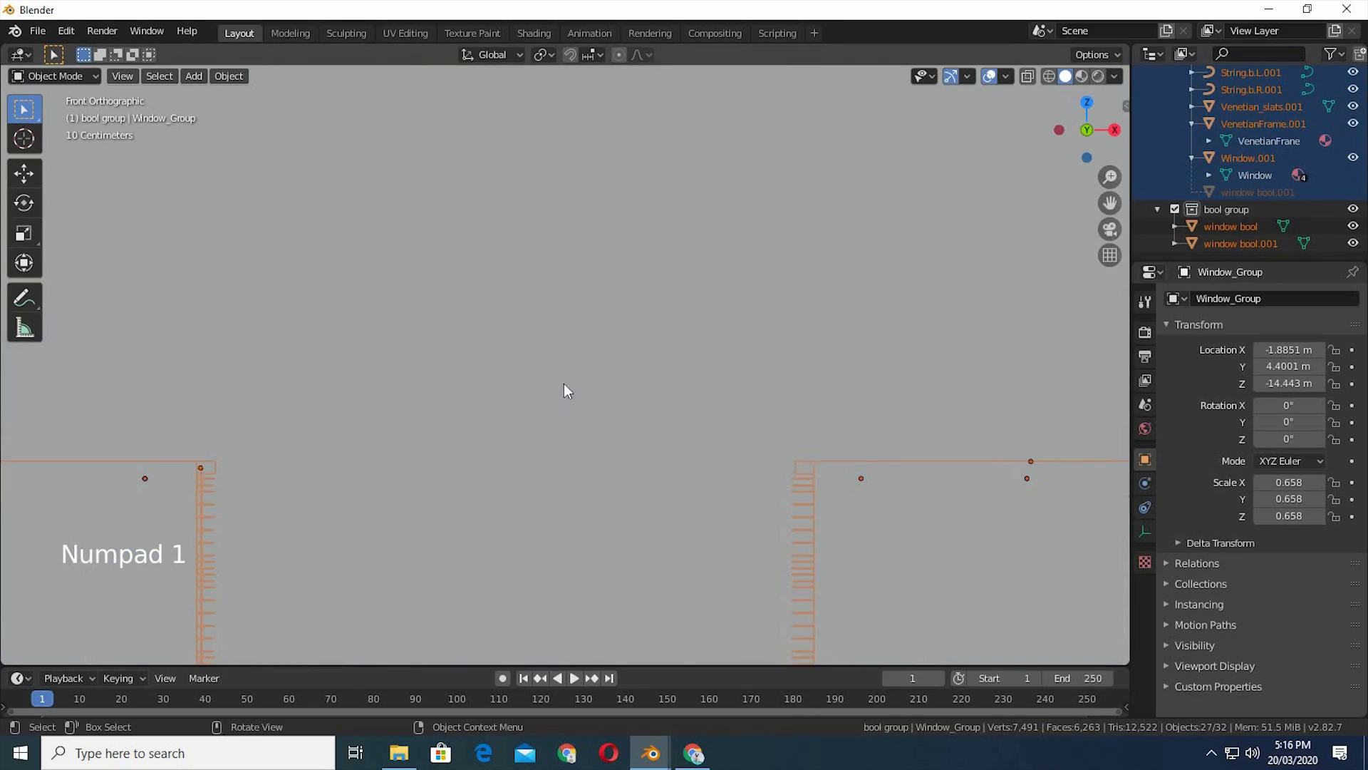
scroll(596, 371, "down", 6)
scroll(595, 369, "down", 5)
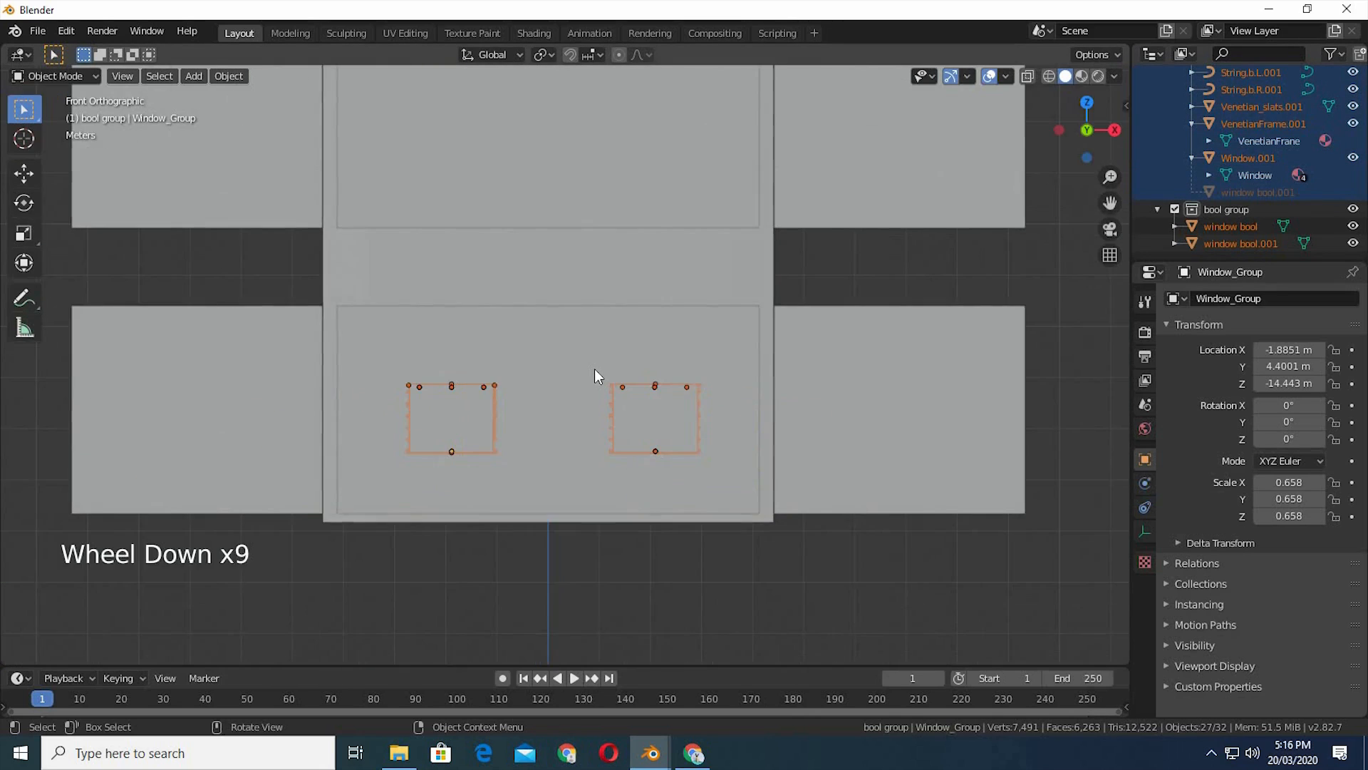
middle_click_drag(724, 360, 689, 429, "shift")
scroll(640, 520, "down", 2)
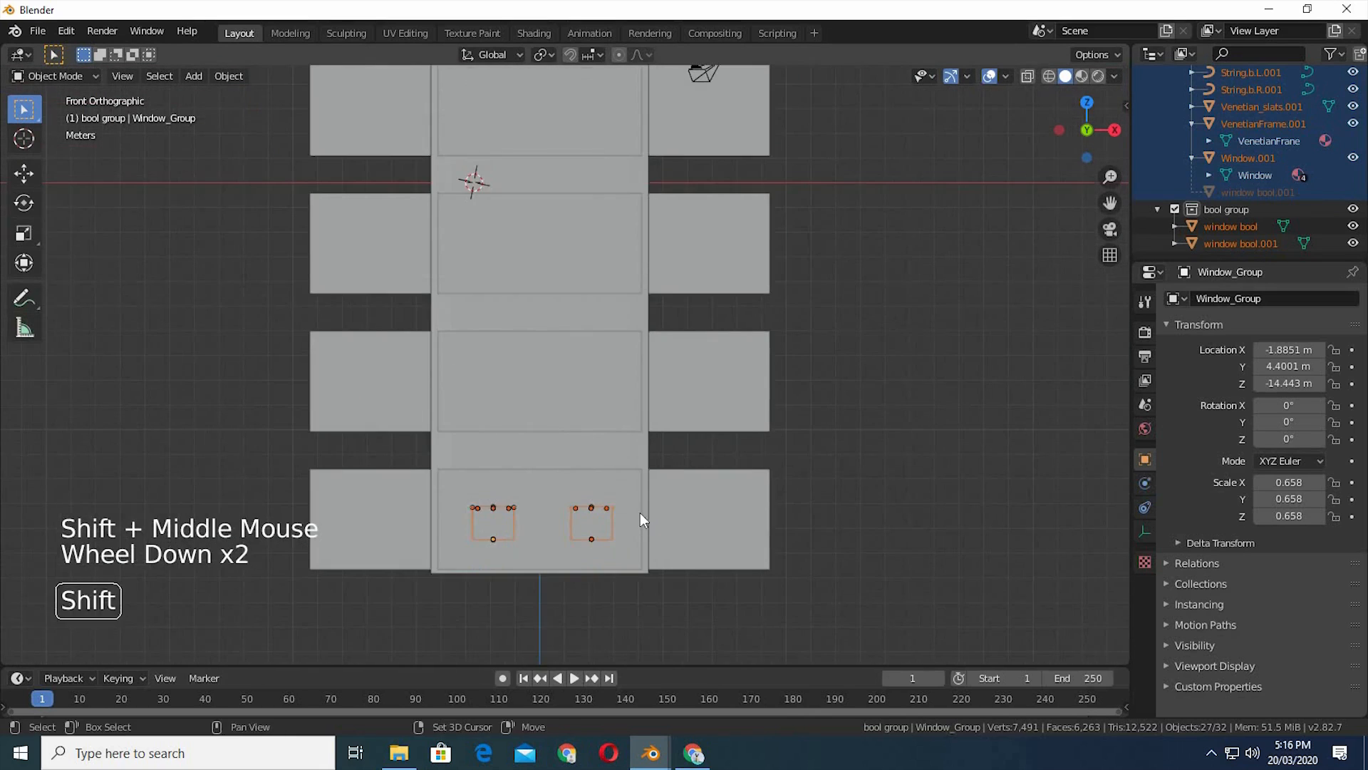
middle_click_drag(640, 519, 640, 512, "shift")
key("alt+d")
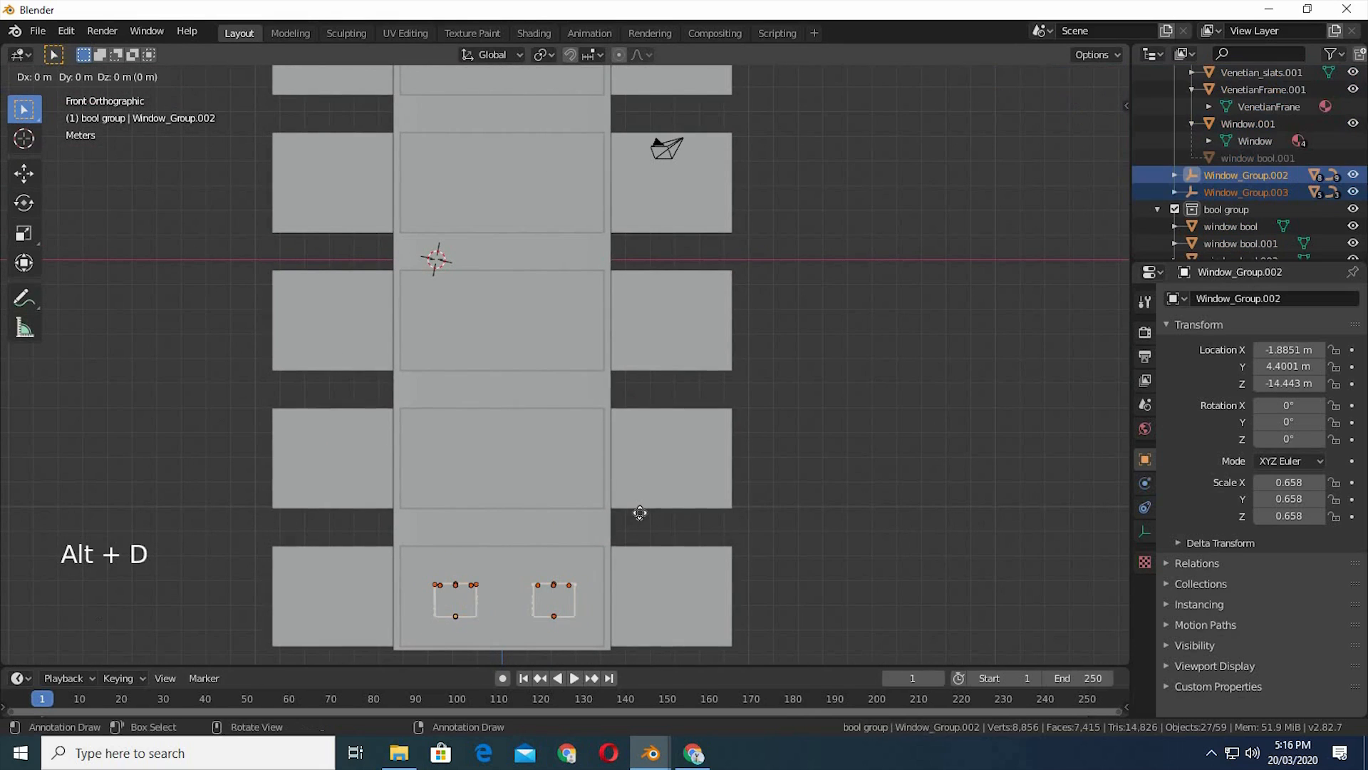
key("z")
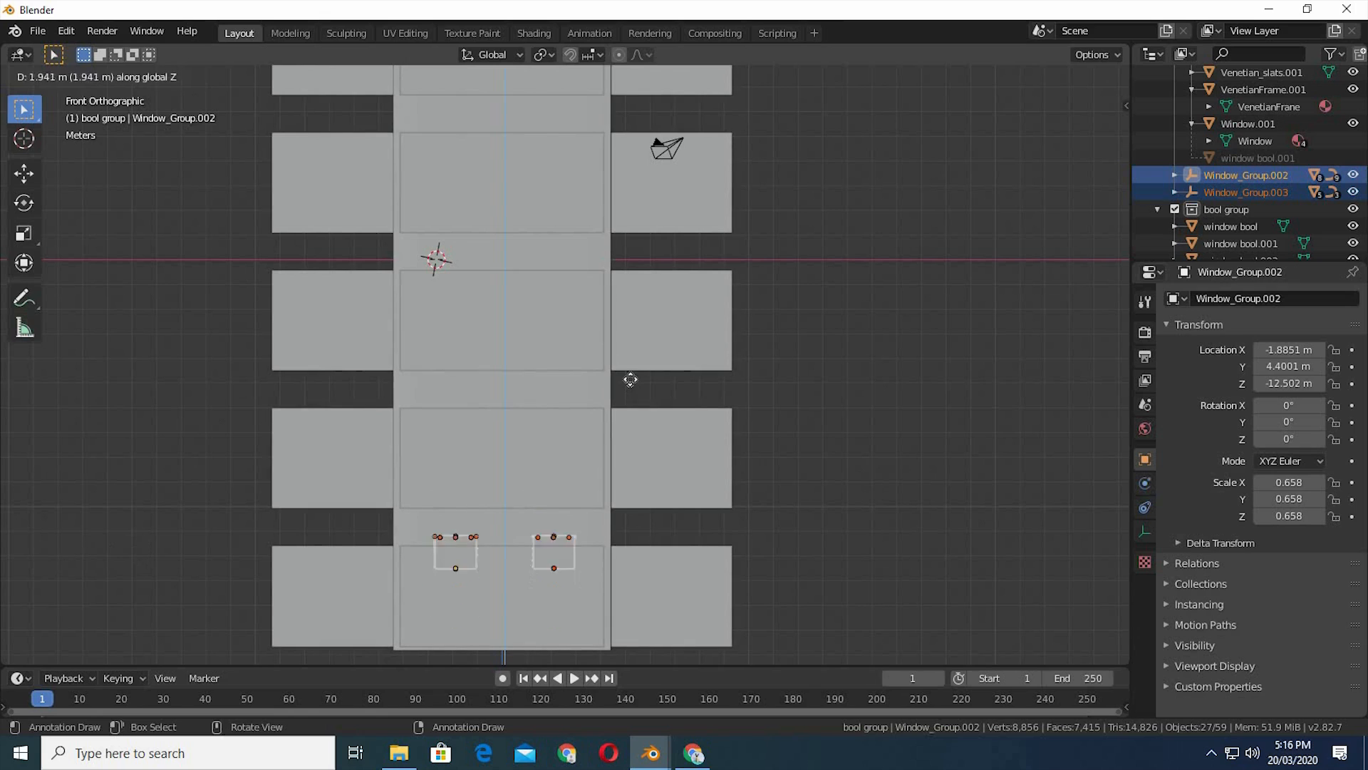
left_click(636, 379)
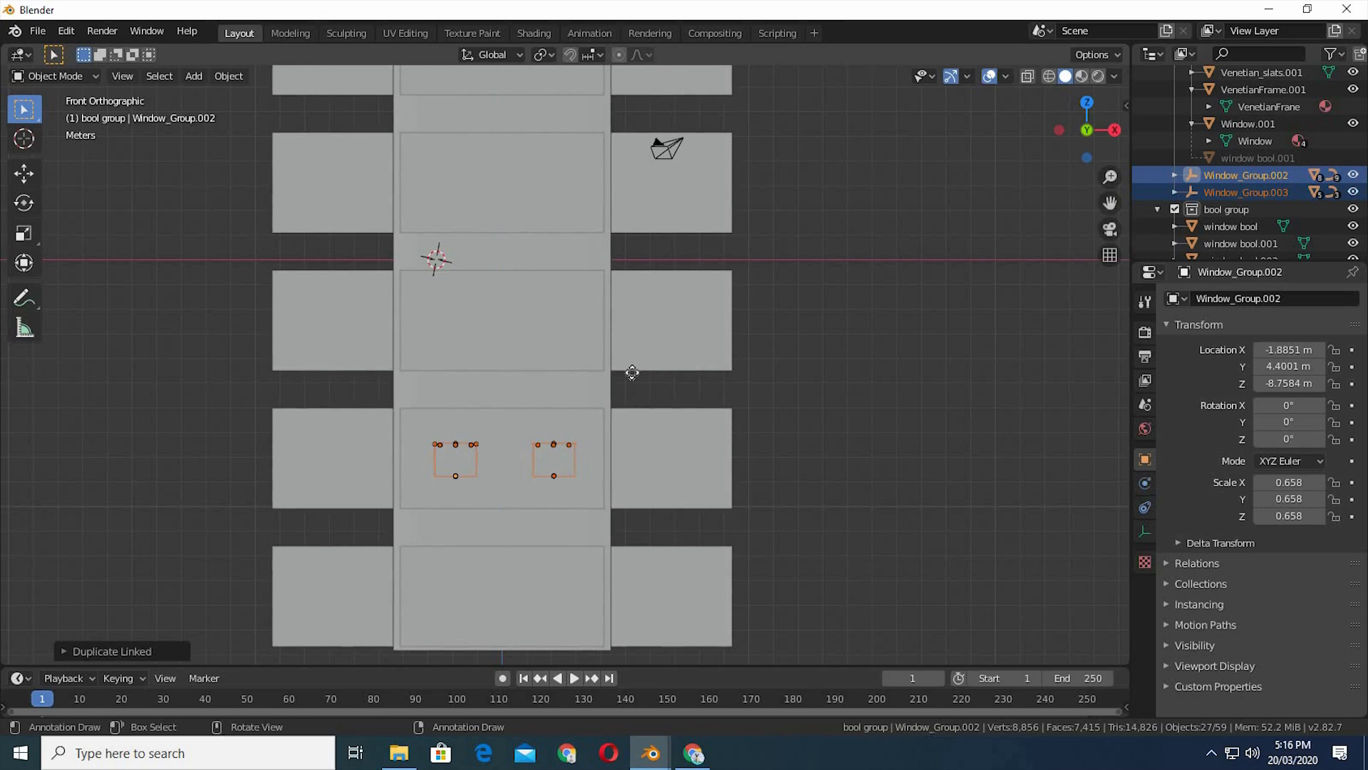
- Add three more linked duplicates of the window pair along Z, one per storey above, with the topmost at about Z 7.844 m
key("alt+d")
key("z")
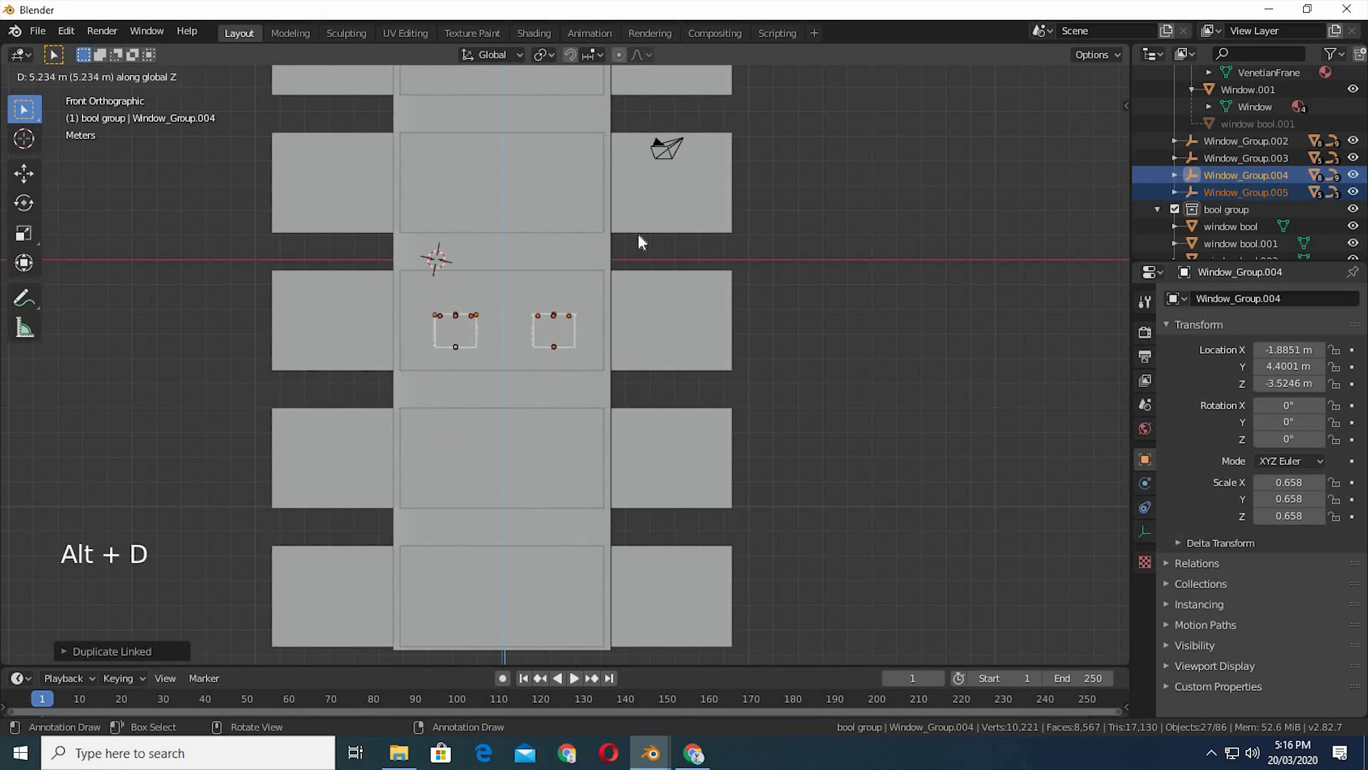
left_click(639, 303)
key("alt+d")
key("z")
left_click(635, 198)
middle_click_drag(601, 324, 601, 337, "shift")
key("alt+d")
key("z")
left_click(579, 214)
- Cut the eight upper window openings with an Auto Boolean Difference using window bool.002 through window bool.009 on the wall cube
mouse_move(852, 467)
middle_mouse_down()
mouse_move(602, 330)
mouse_move(648, 297)
mouse_move(794, 413)
mouse_move(831, 464)
mouse_move(947, 489)
mouse_move(1011, 479)
mouse_move(852, 486)
middle_mouse_up()
middle_click_drag(863, 496, 926, 456)
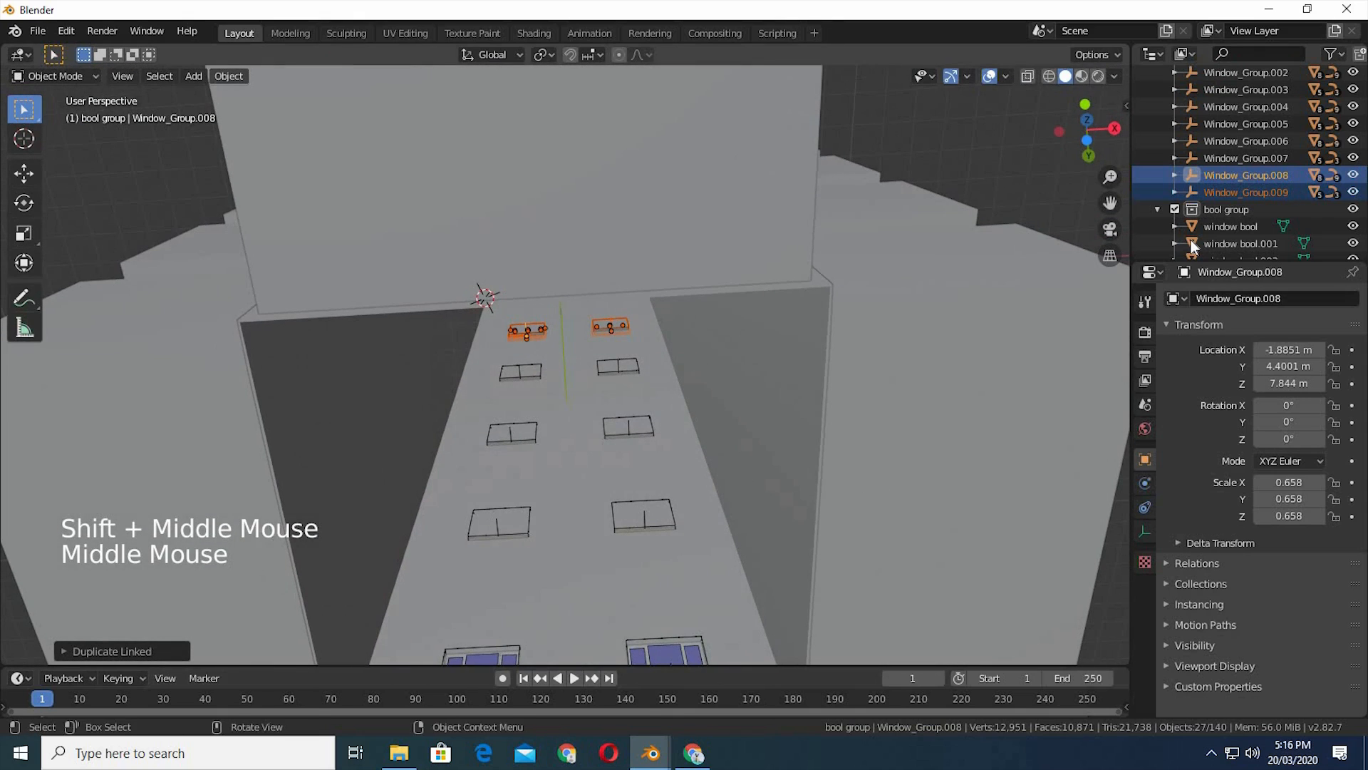
scroll(1190, 238, "down", 7)
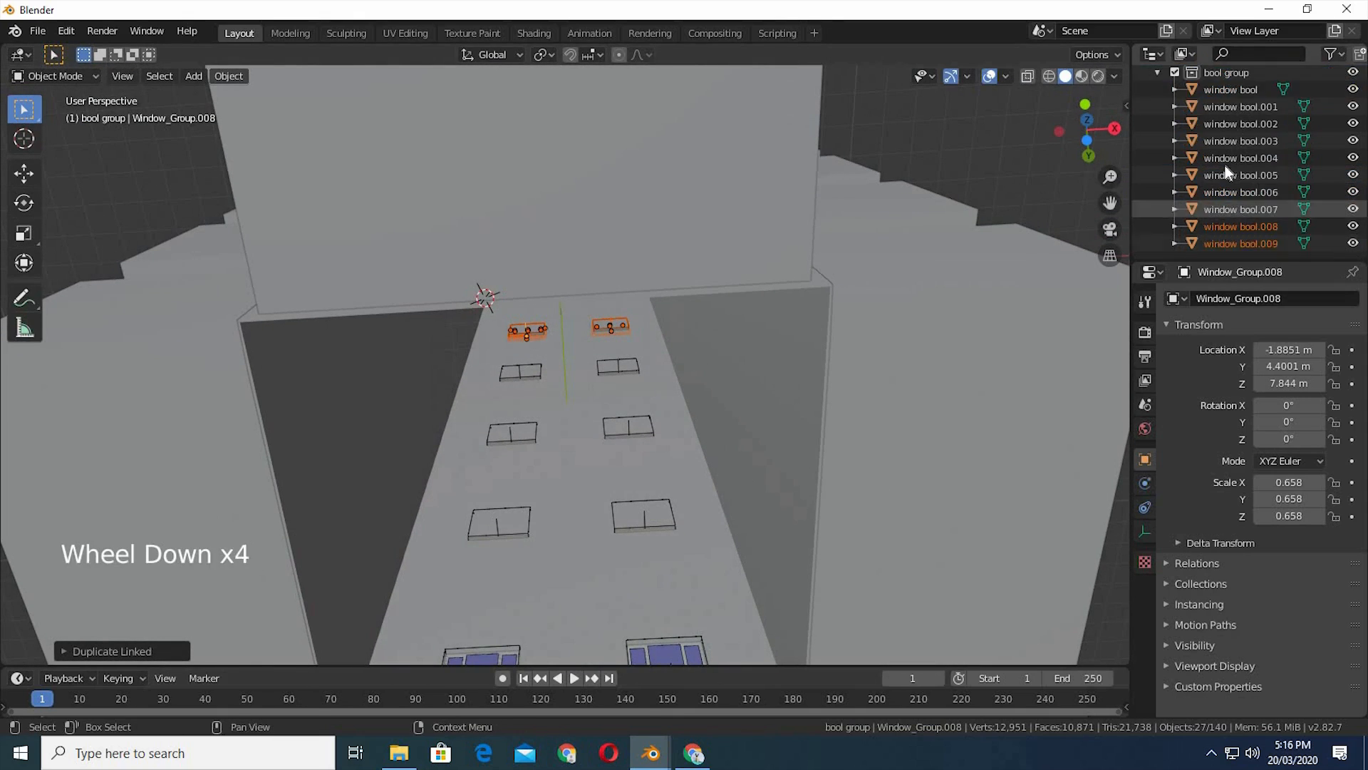
left_click(1237, 123)
left_click(1243, 122)
left_click(1243, 127)
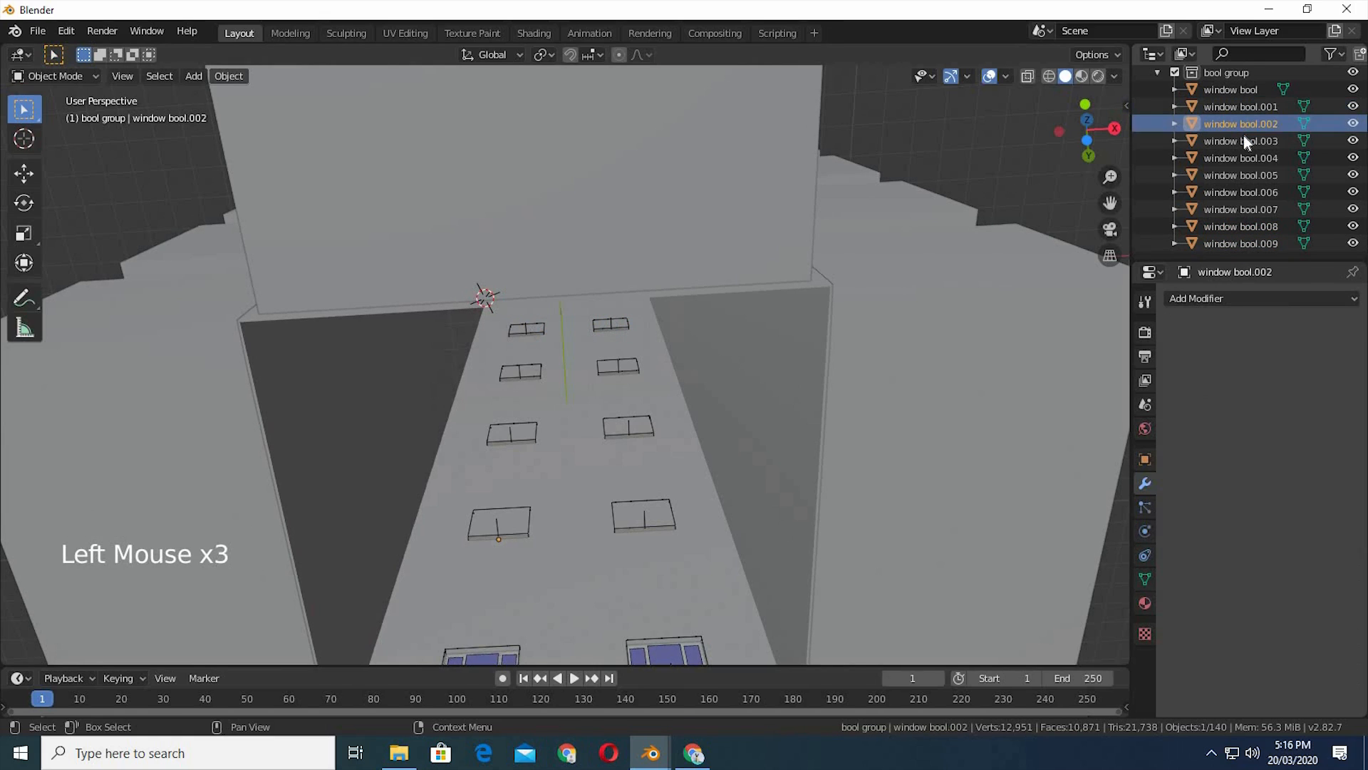
left_click(1261, 244, "shift")
left_click(568, 408, "shift")
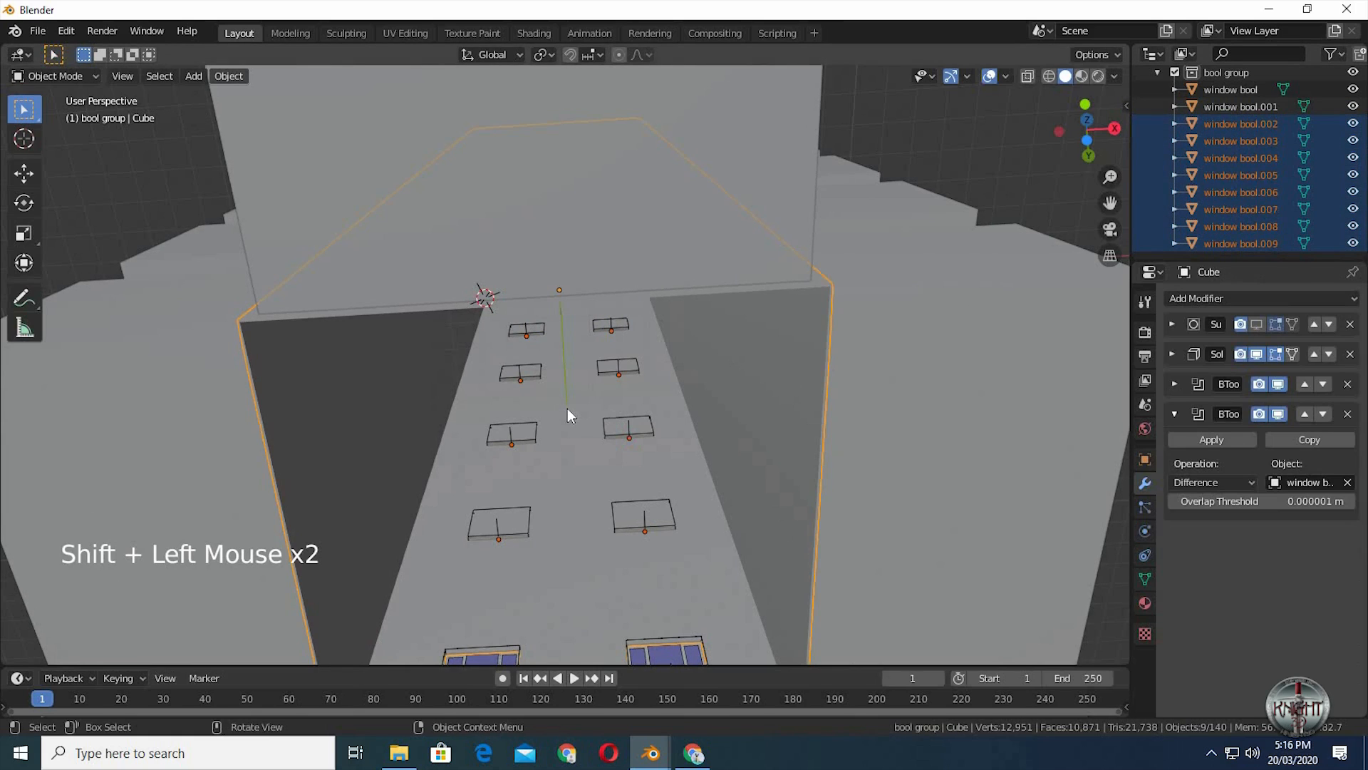
key("n")
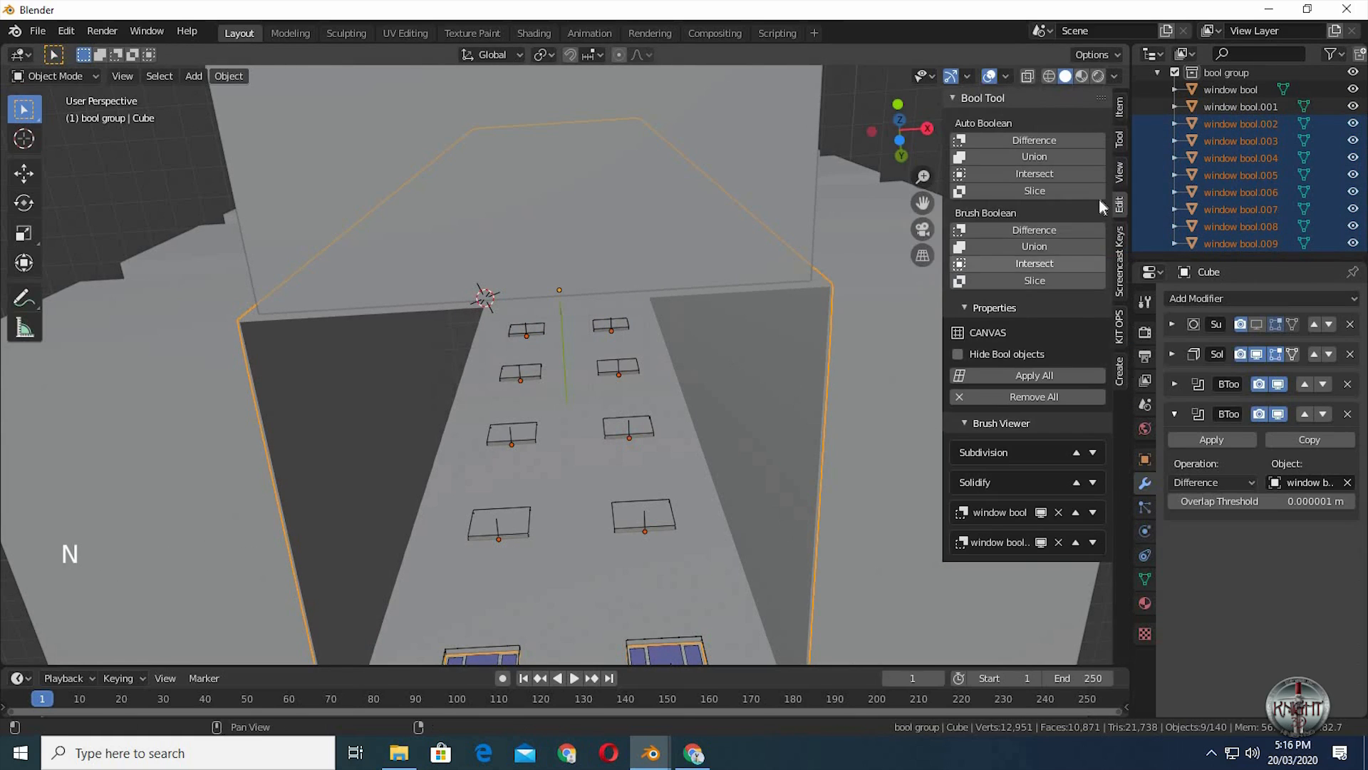
left_click(1048, 138)
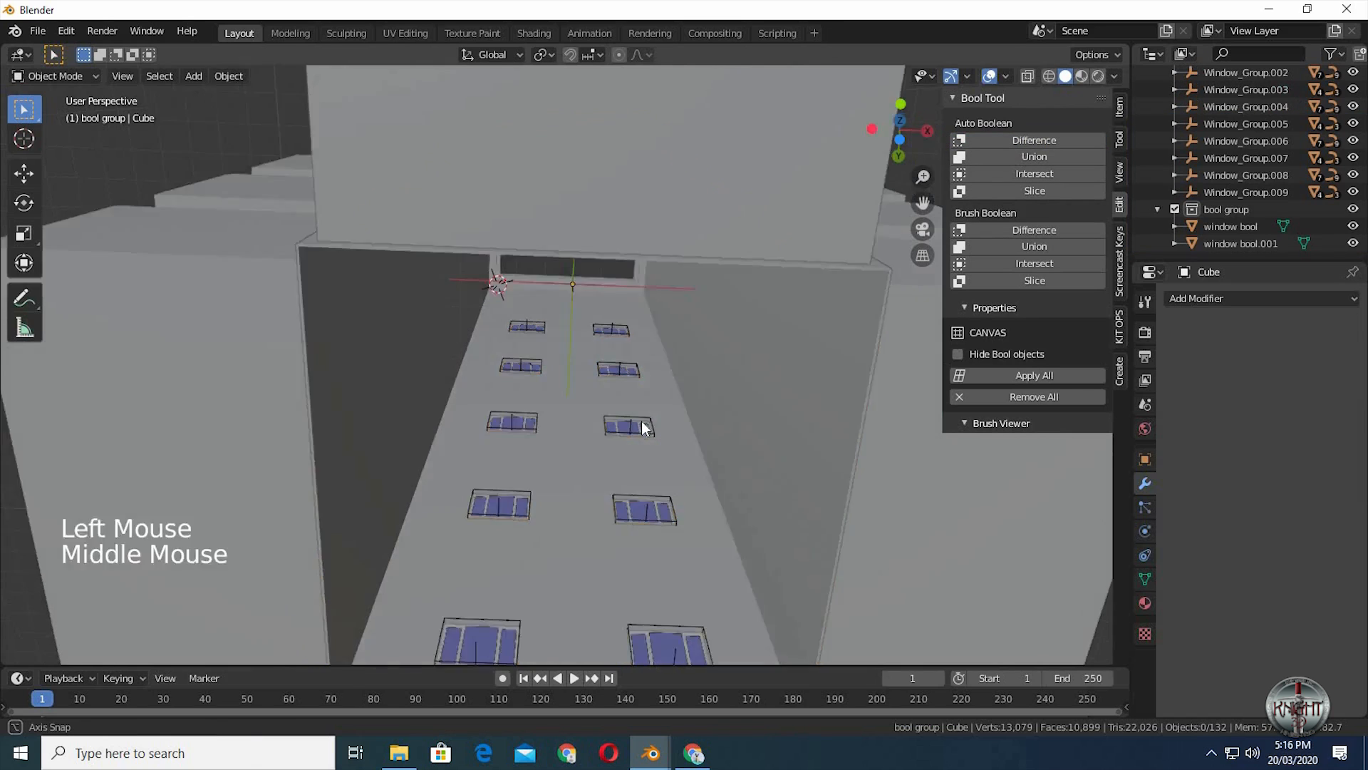
middle_click_drag(640, 422, 961, 290)
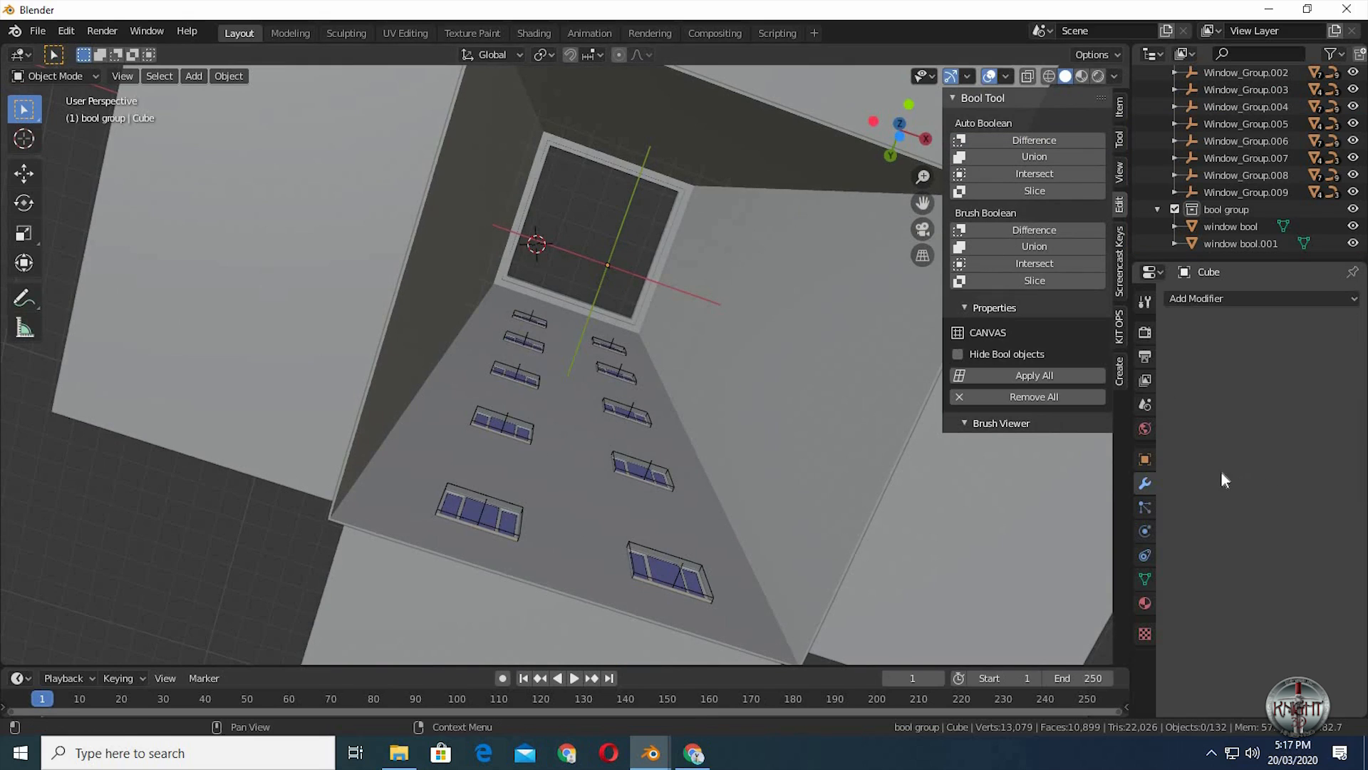
key("n")
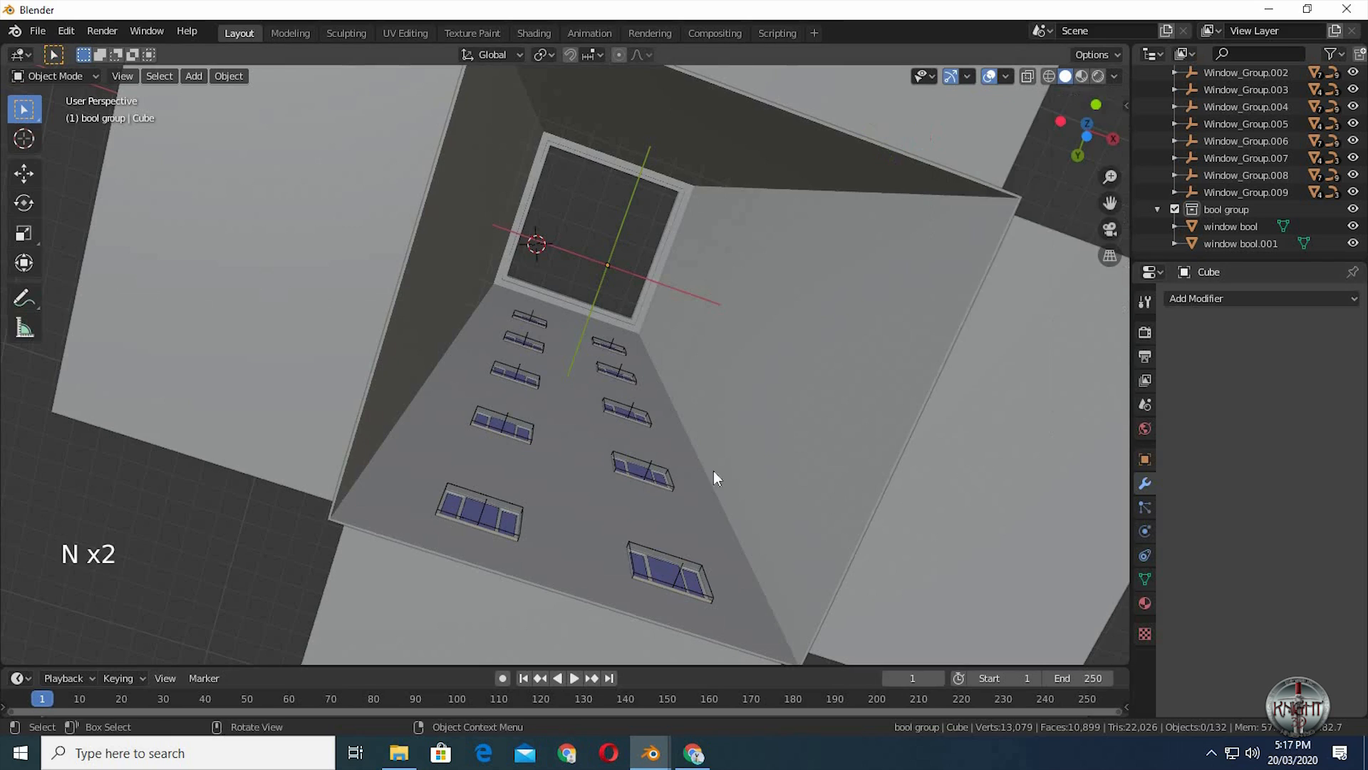
- Examine the window openings along the shaft wall from inside and outside the building
middle_click_drag(671, 511, 627, 499)
scroll(638, 481, "up", 2)
scroll(644, 473, "down", 1)
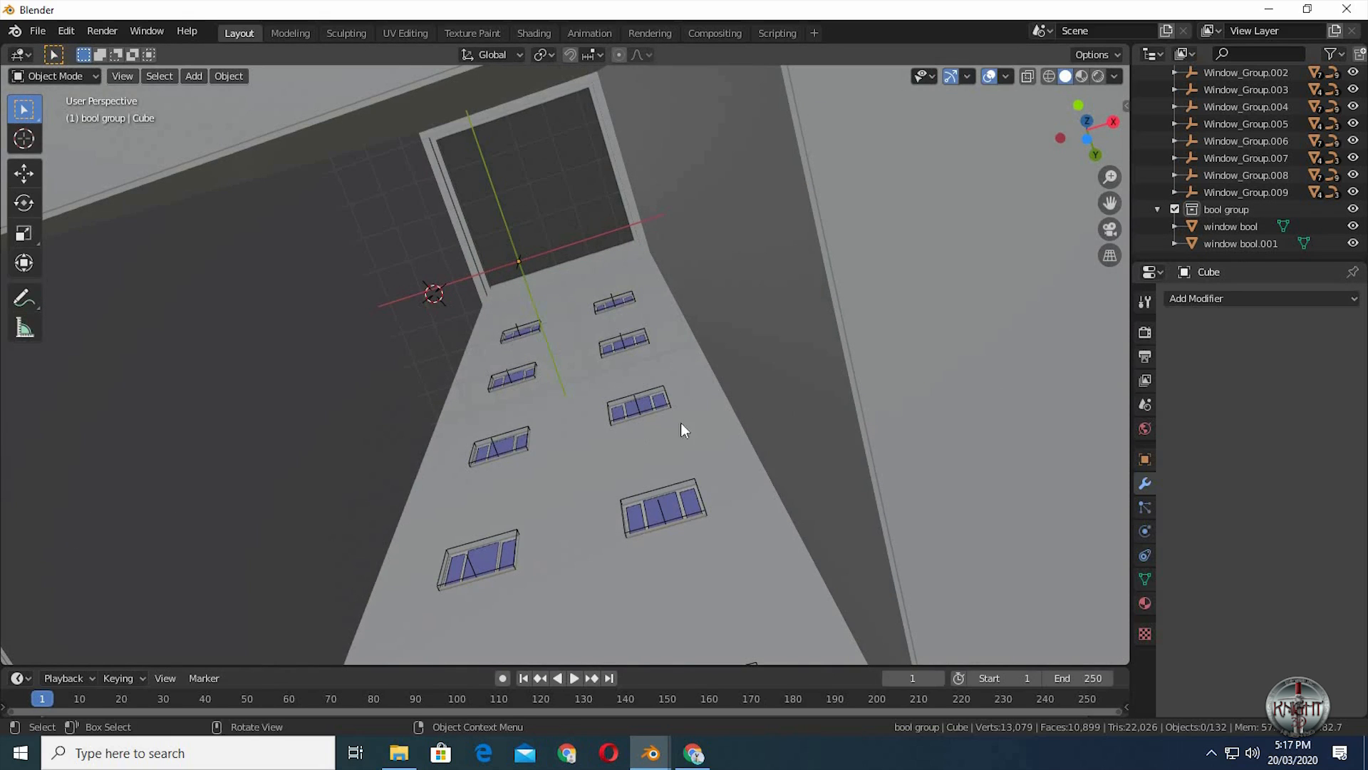
scroll(684, 457, "down", 3)
middle_click_drag(689, 484, 446, 479)
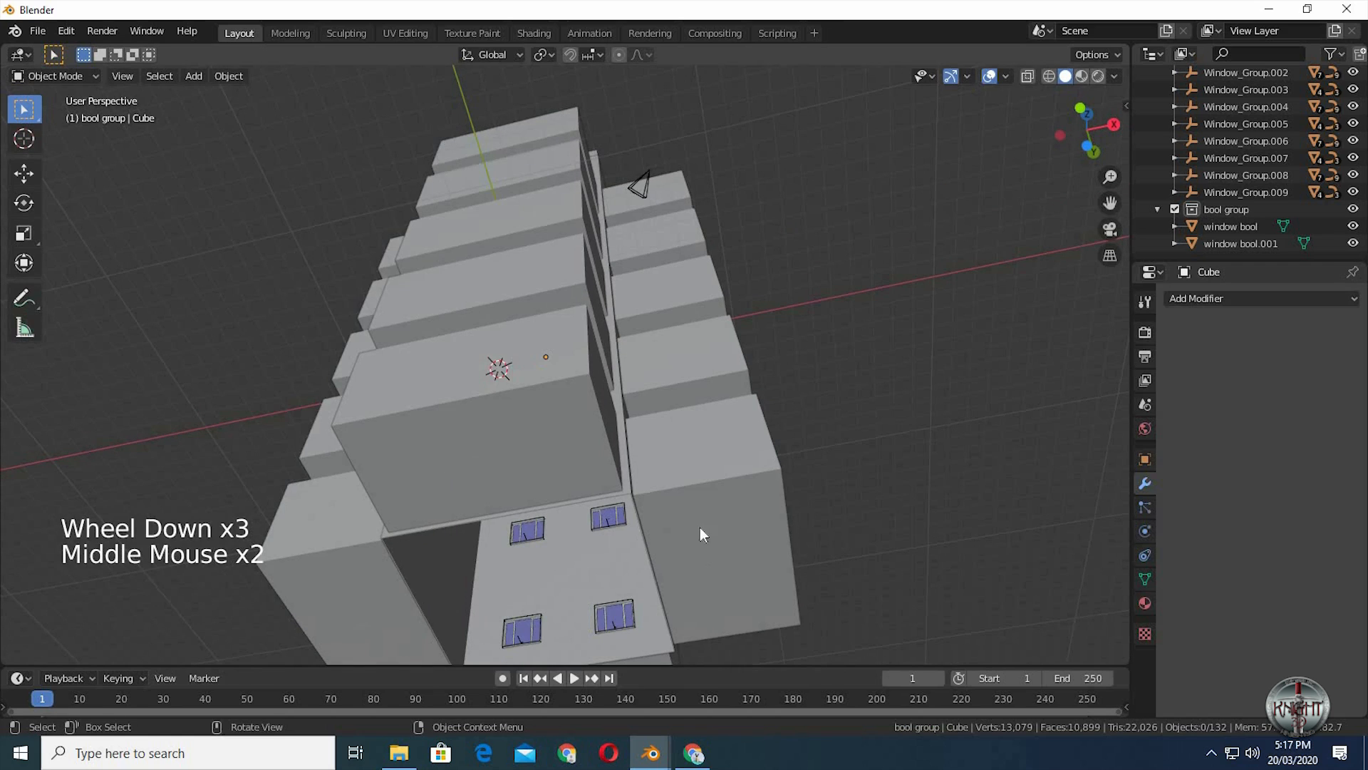
middle_click_drag(711, 553, 536, 489)
scroll(569, 512, "up", 2)
middle_click_drag(610, 465, 565, 589)
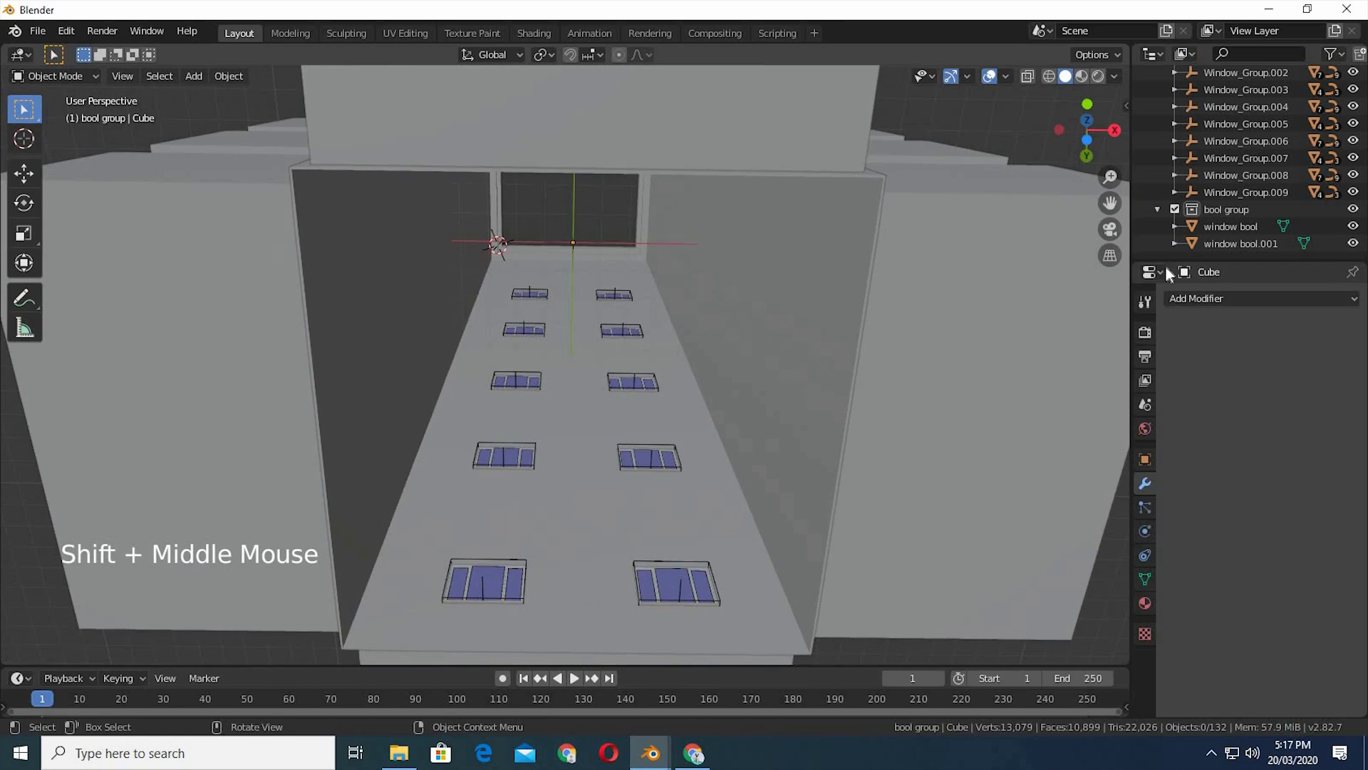
- Set the transform pivot to 3D Cursor and make a linked duplicate of Window_Group and Window_Group.001 with all their parts
scroll(1229, 178, "up", 13)
scroll(1225, 173, "up", 10)
scroll(1220, 180, "down", 3)
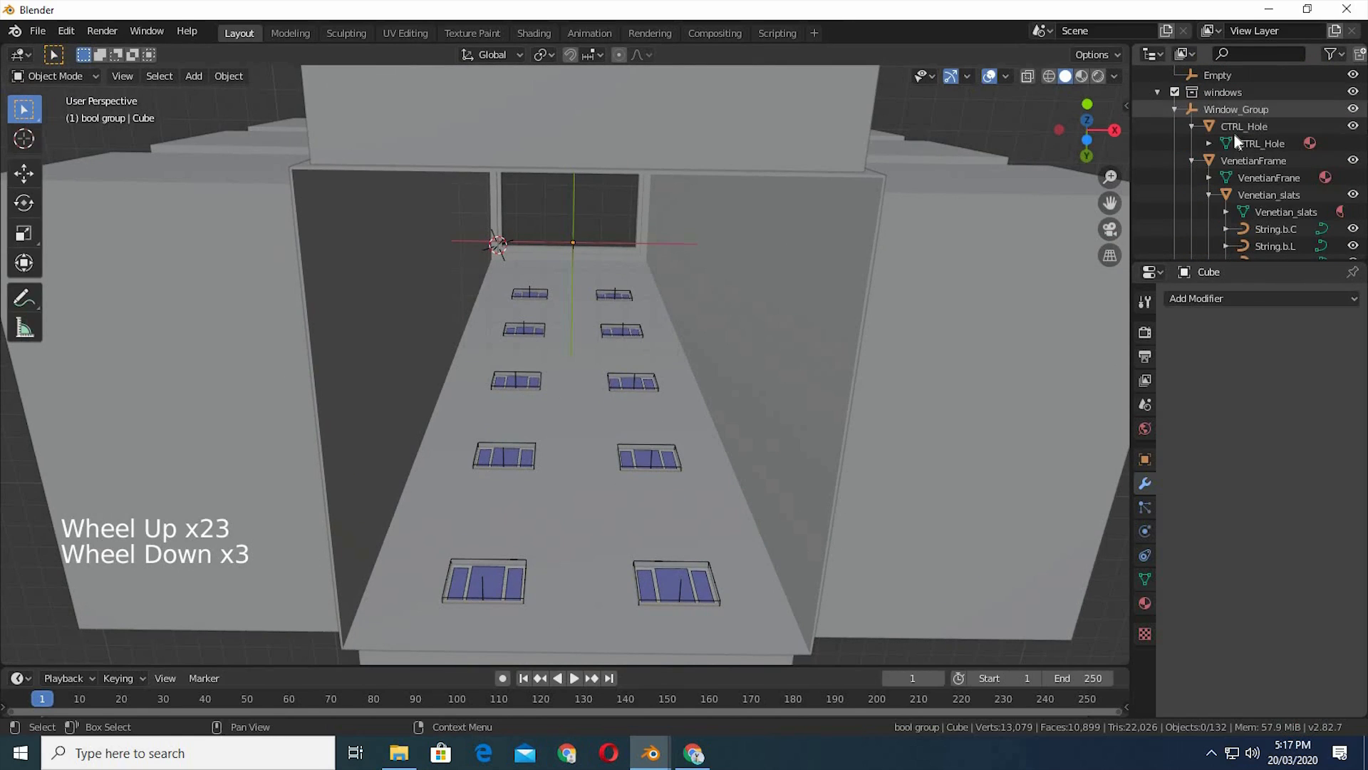
left_click(1232, 112)
scroll(1237, 150, "down", 6)
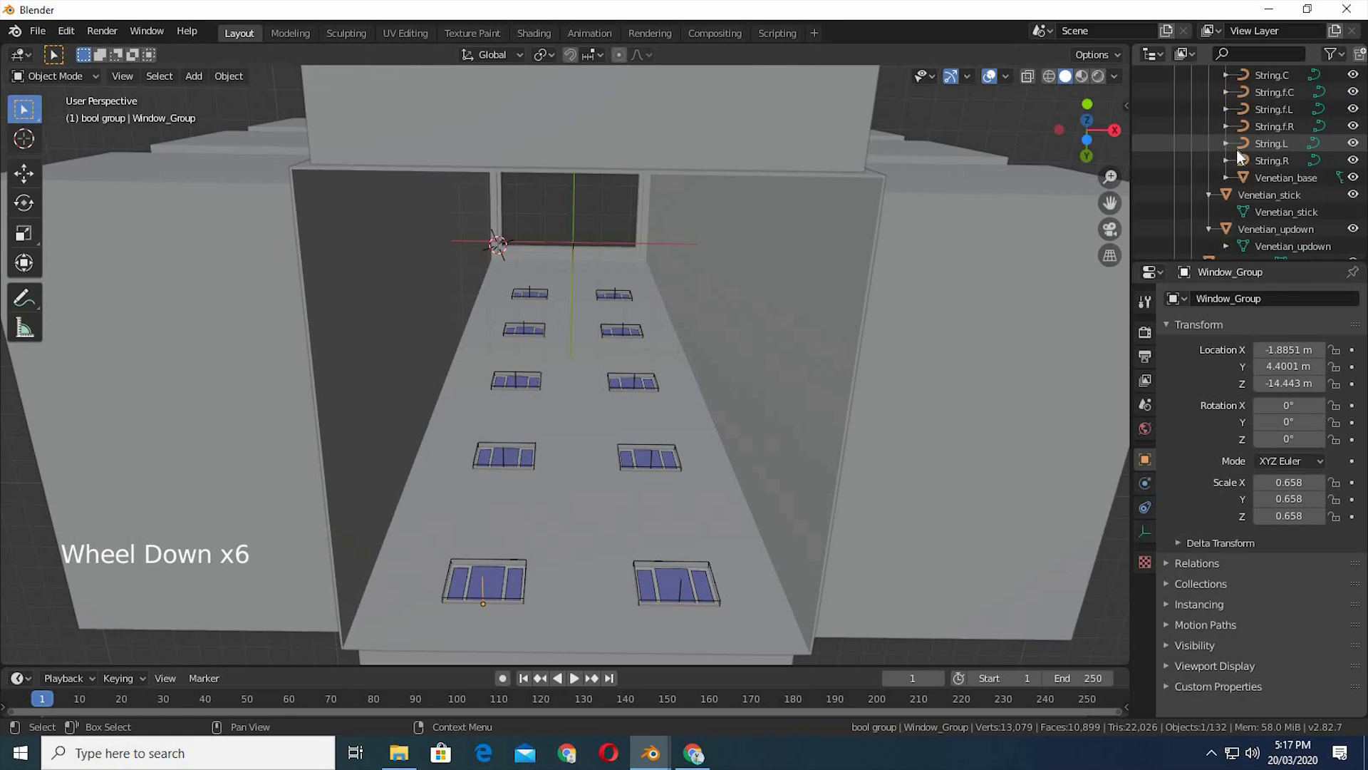
scroll(1237, 150, "down", 4)
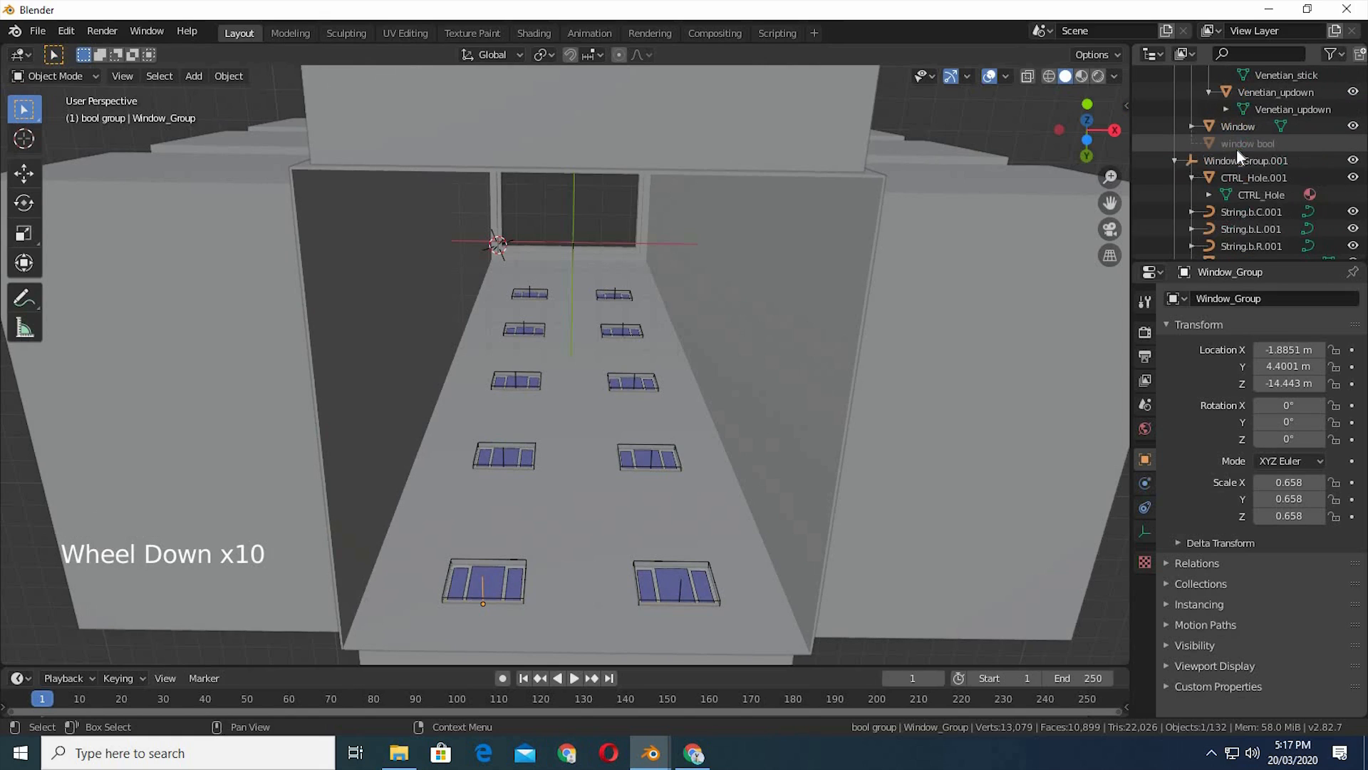
scroll(1301, 181, "down", 5)
left_click(1302, 178, "shift")
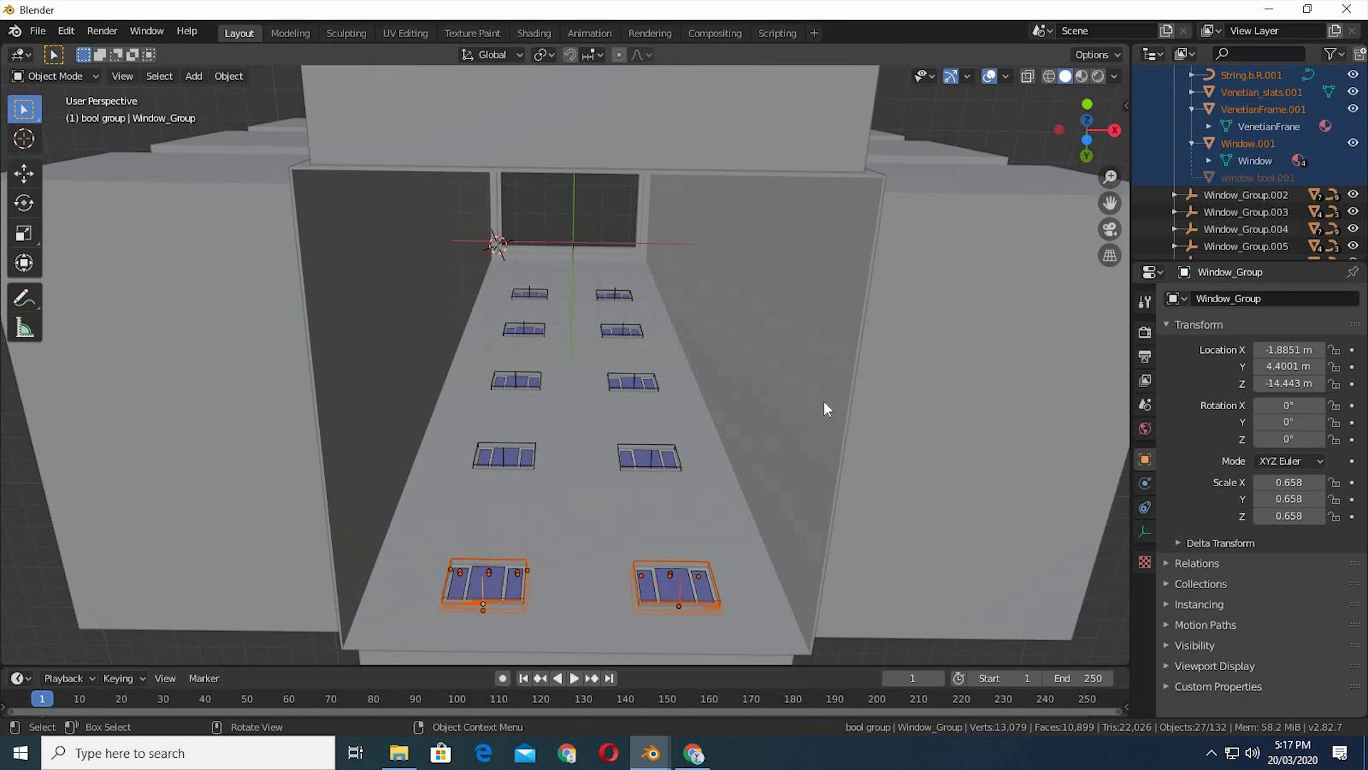
left_click(544, 56)
left_click(555, 93)
key("alt+d")
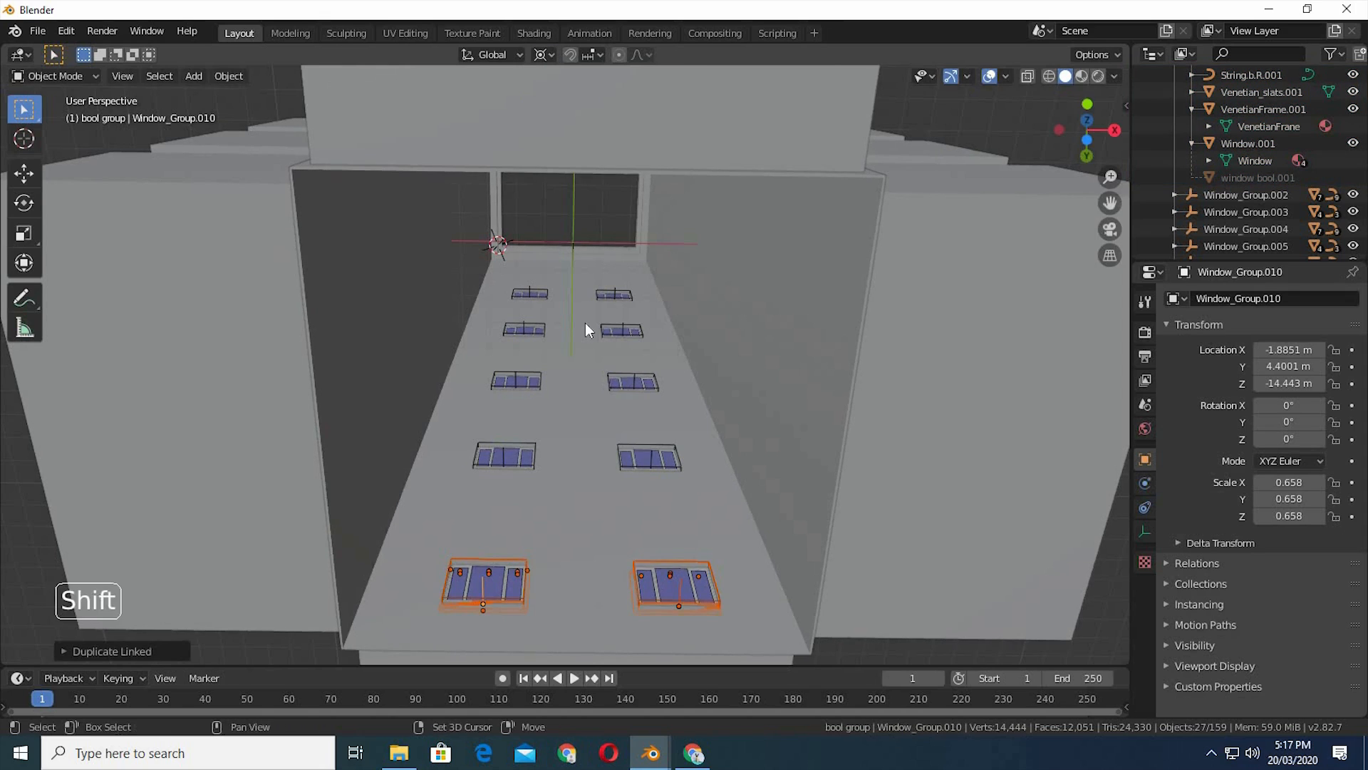
- Reset the 3D cursor to the world origin and rotate the duplicated window pair 90° about Z onto the adjacent wall
key("shift+c")
scroll(592, 460, "up", 3)
middle_click_drag(608, 333, 610, 396, "shift")
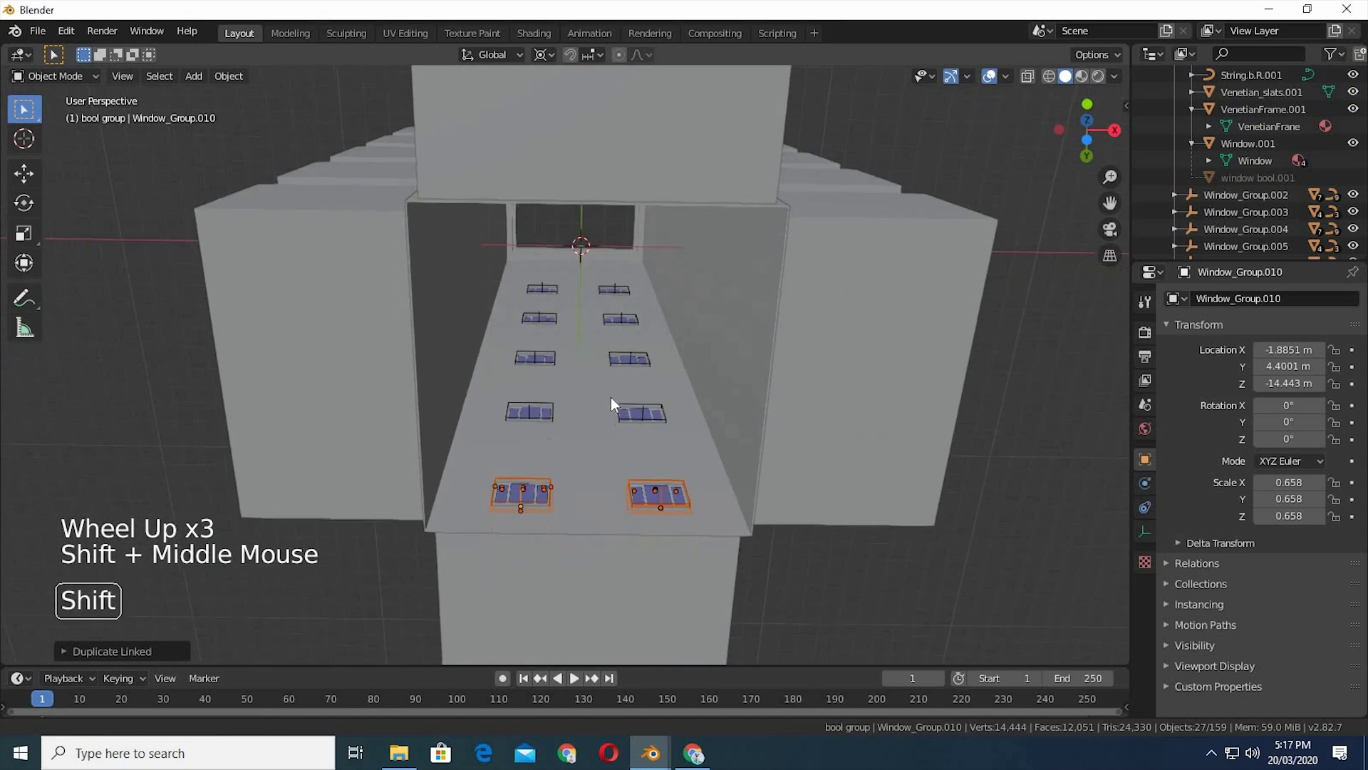
scroll(610, 397, "up", 2)
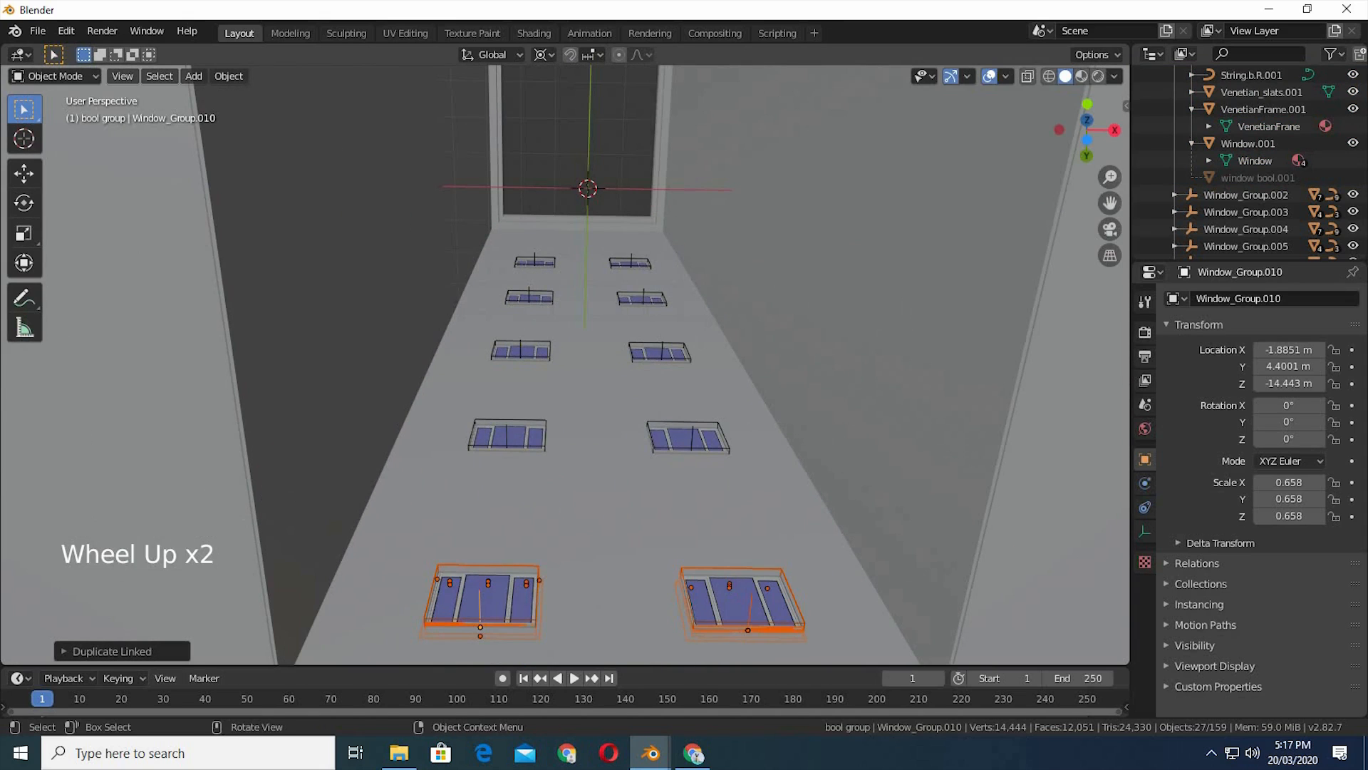
type("rz")
type("90")
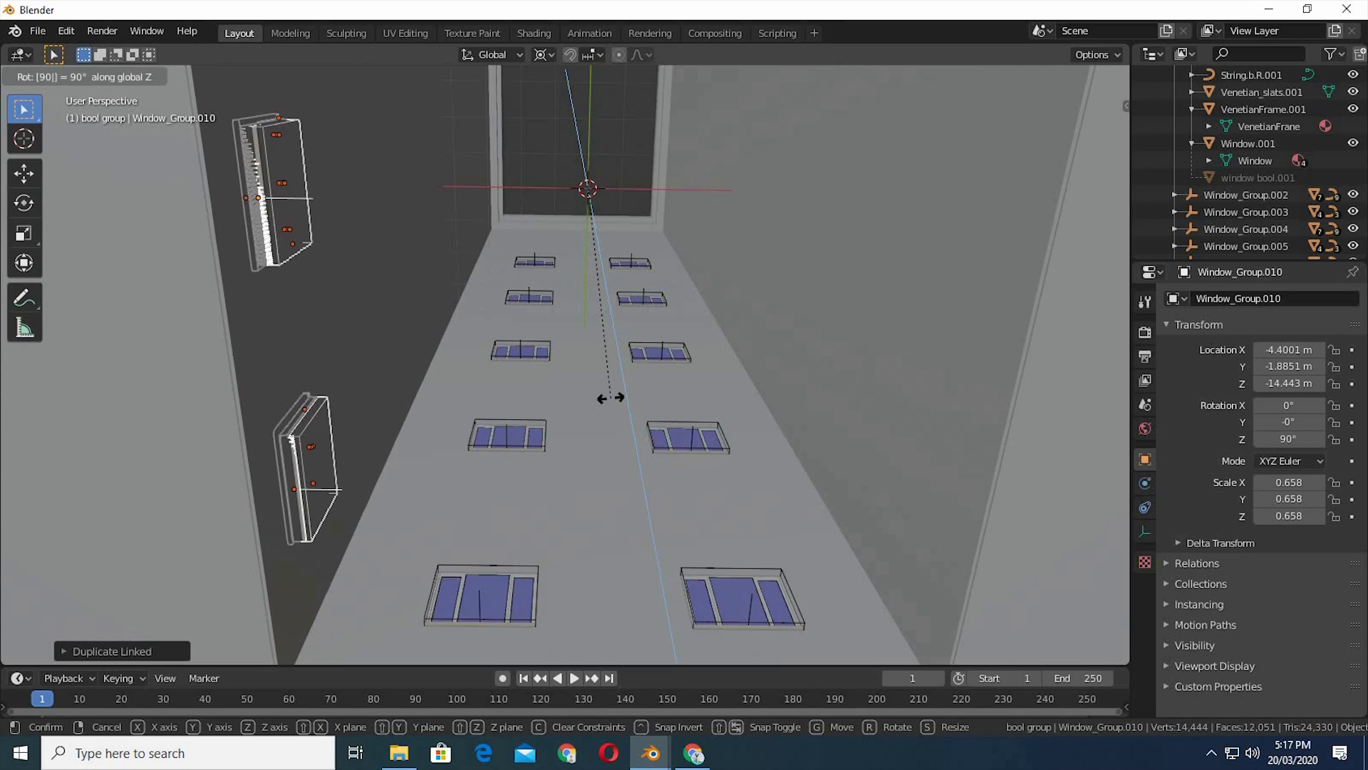
key("Return")
- Cut the adjacent wall's two window openings with an Auto Boolean Difference using window bool.002 and window bool.003 on the wall cube
middle_click_drag(275, 436, 462, 363)
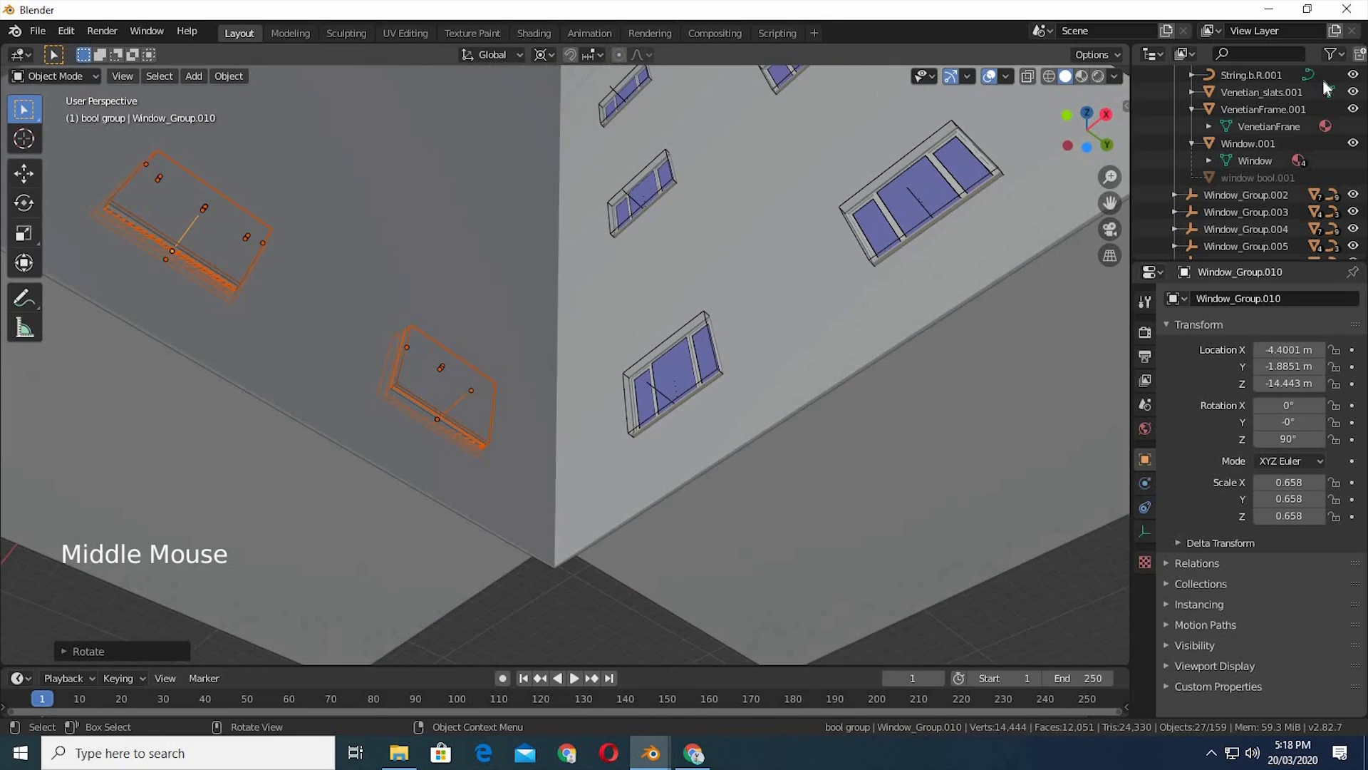
scroll(1295, 164, "down", 16)
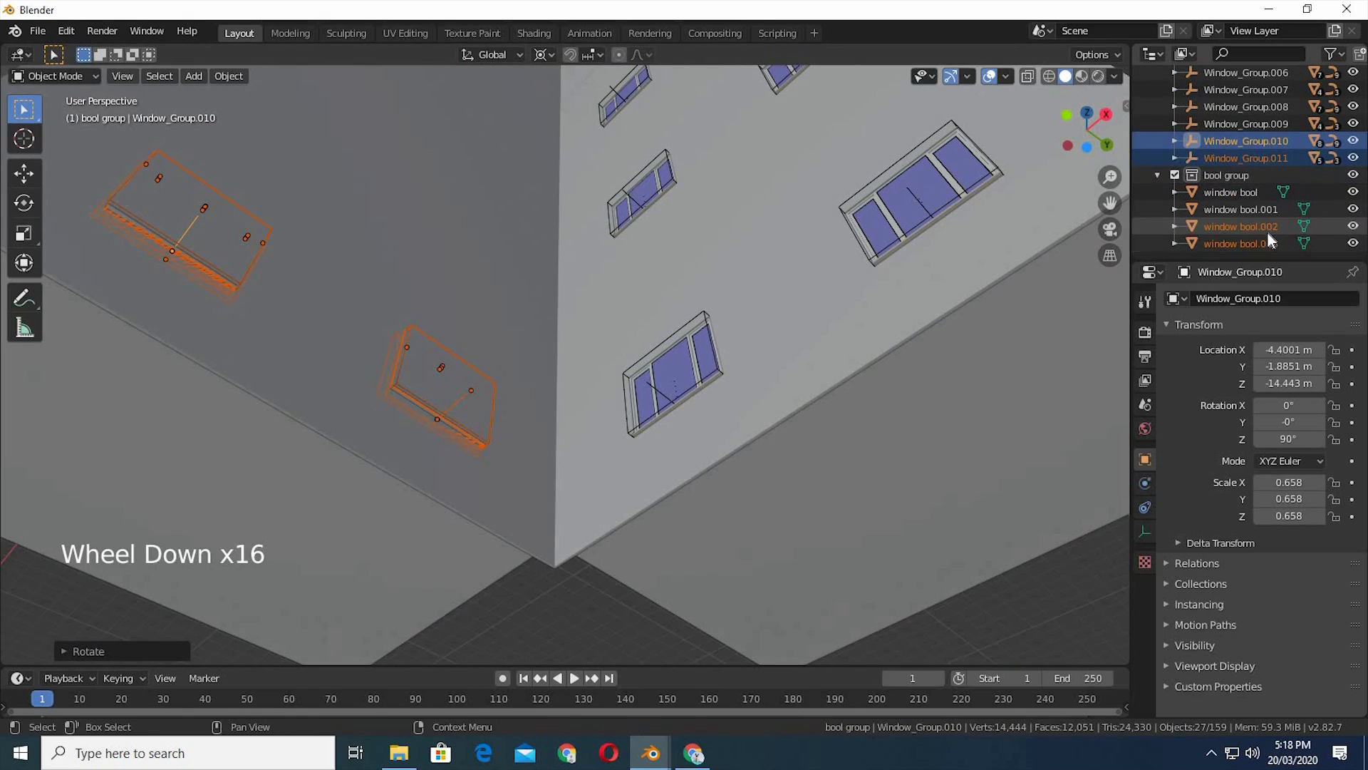
left_click(1266, 241)
left_click(425, 223, "shift")
left_click(425, 227, "shift")
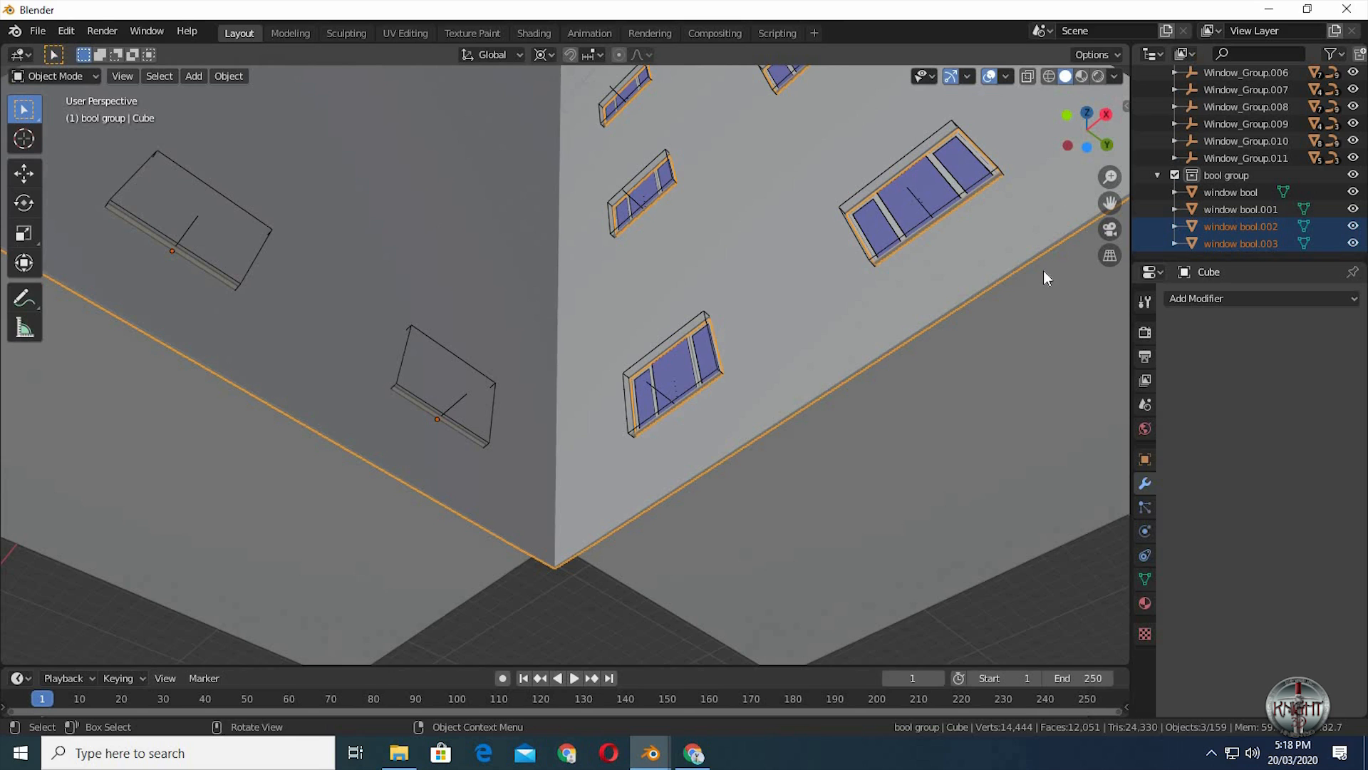
key("n")
left_click(1034, 229)
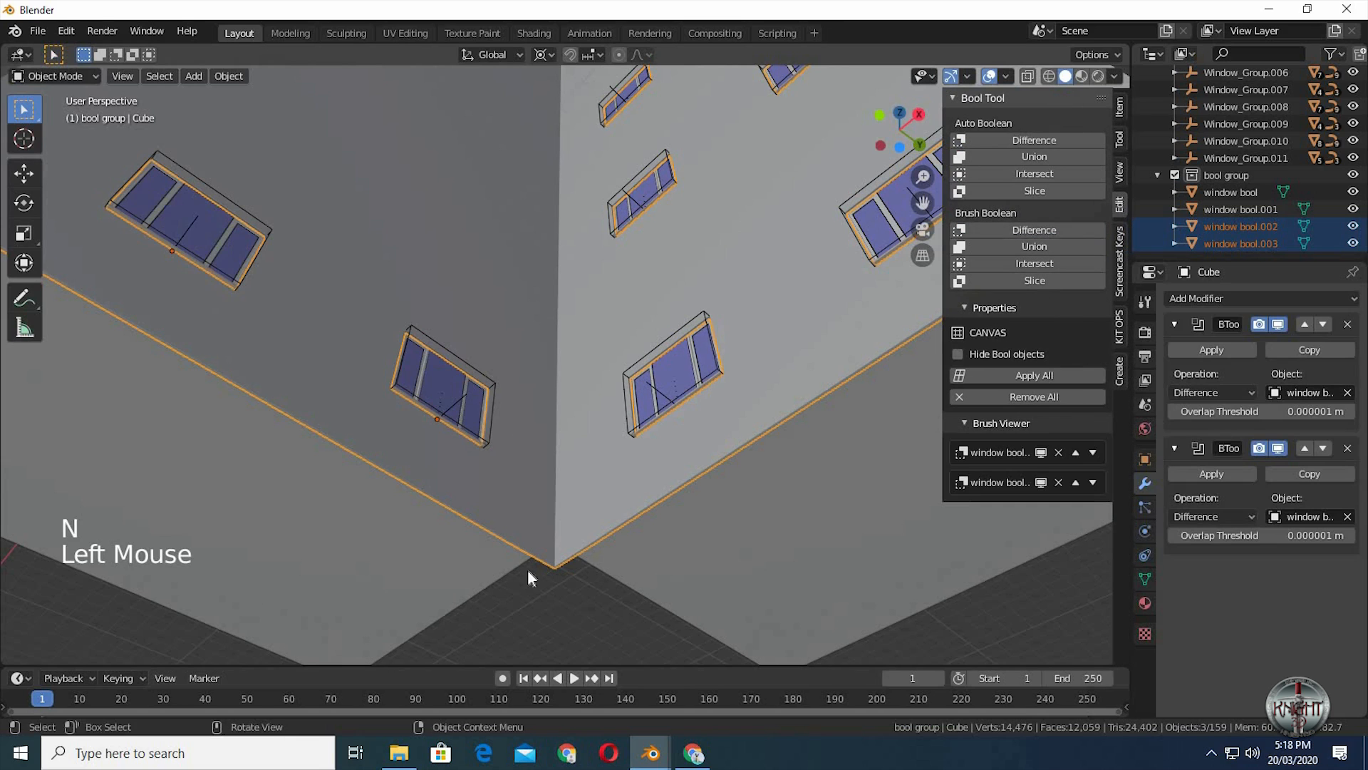
- Select the lowest window's frame object and expose the Diffuse BSDF shader settings of its PVC material
middle_click_drag(549, 458, 567, 589)
left_click(563, 578)
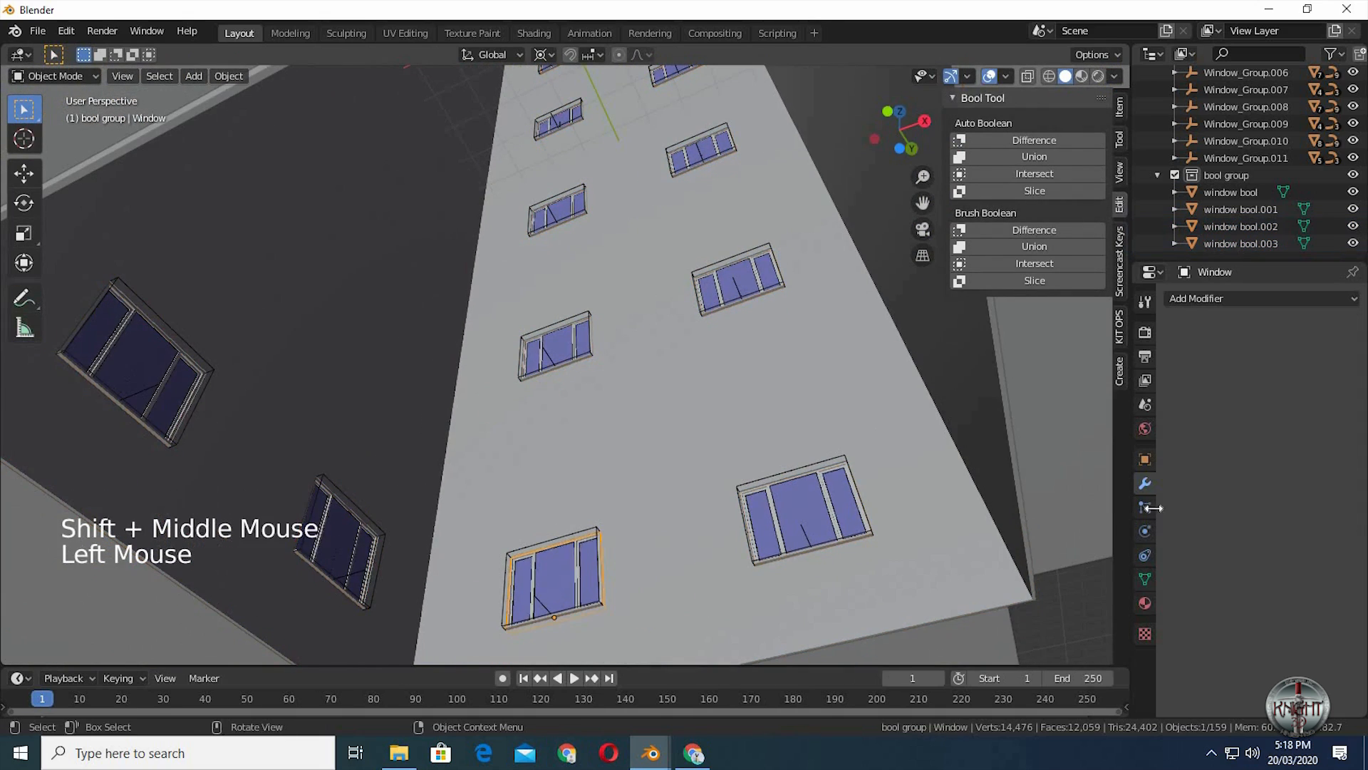
left_click(1144, 605)
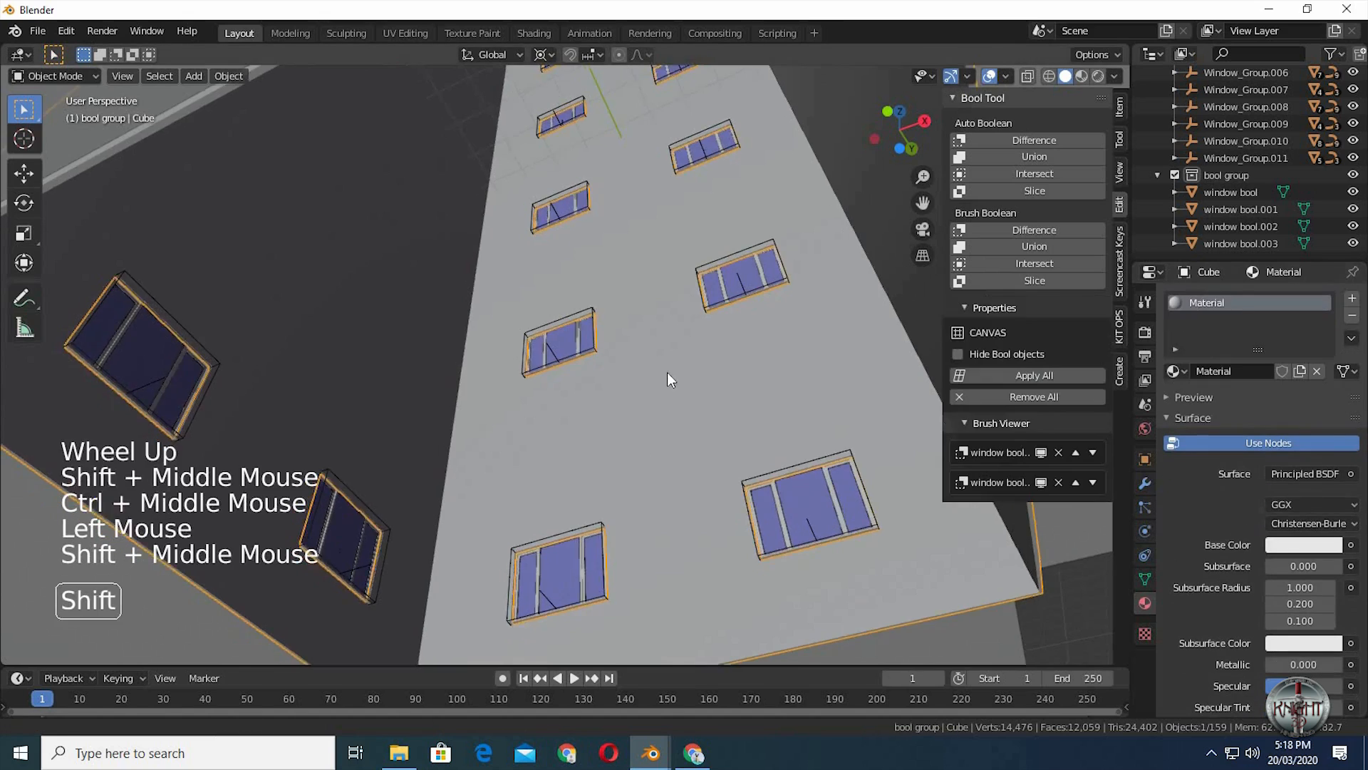
middle_click_drag(667, 372, 752, 428, "shift")
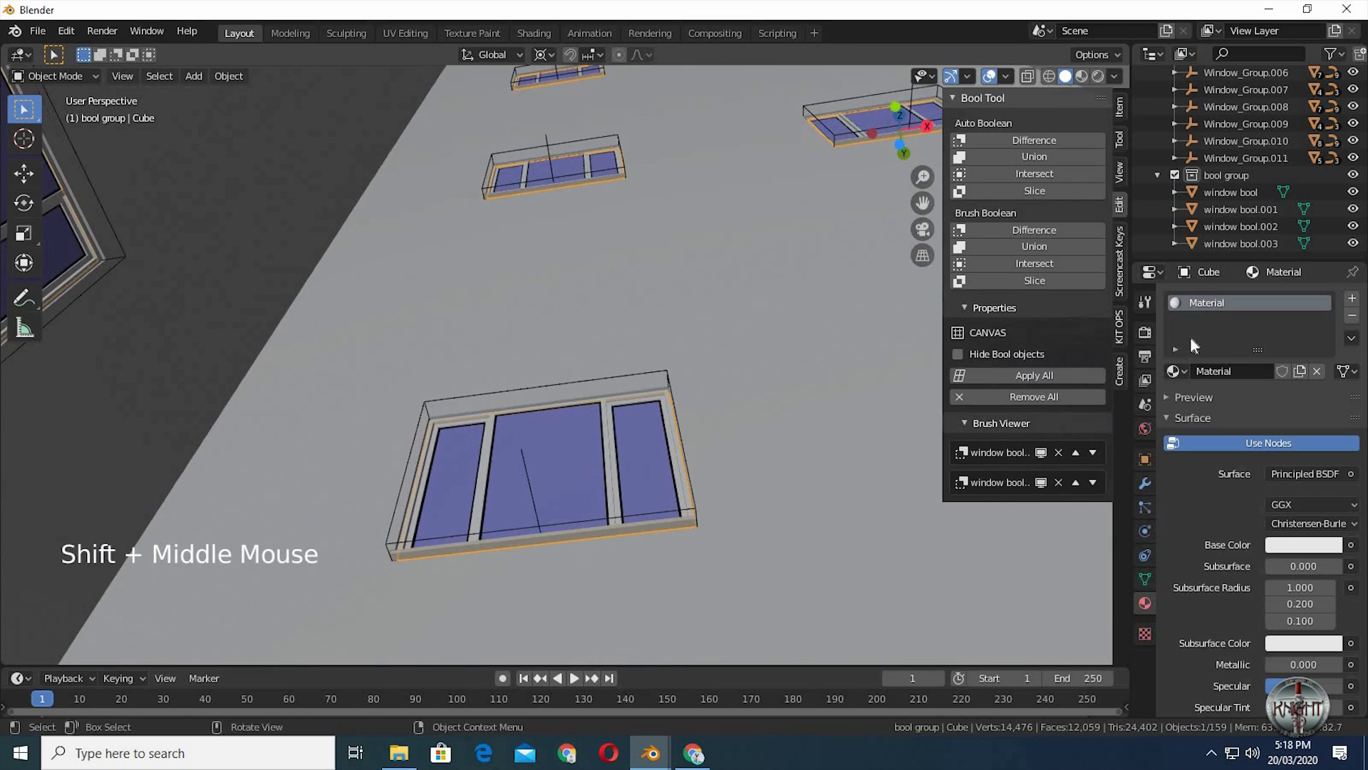
scroll(566, 482, "up", 2)
left_click(565, 481)
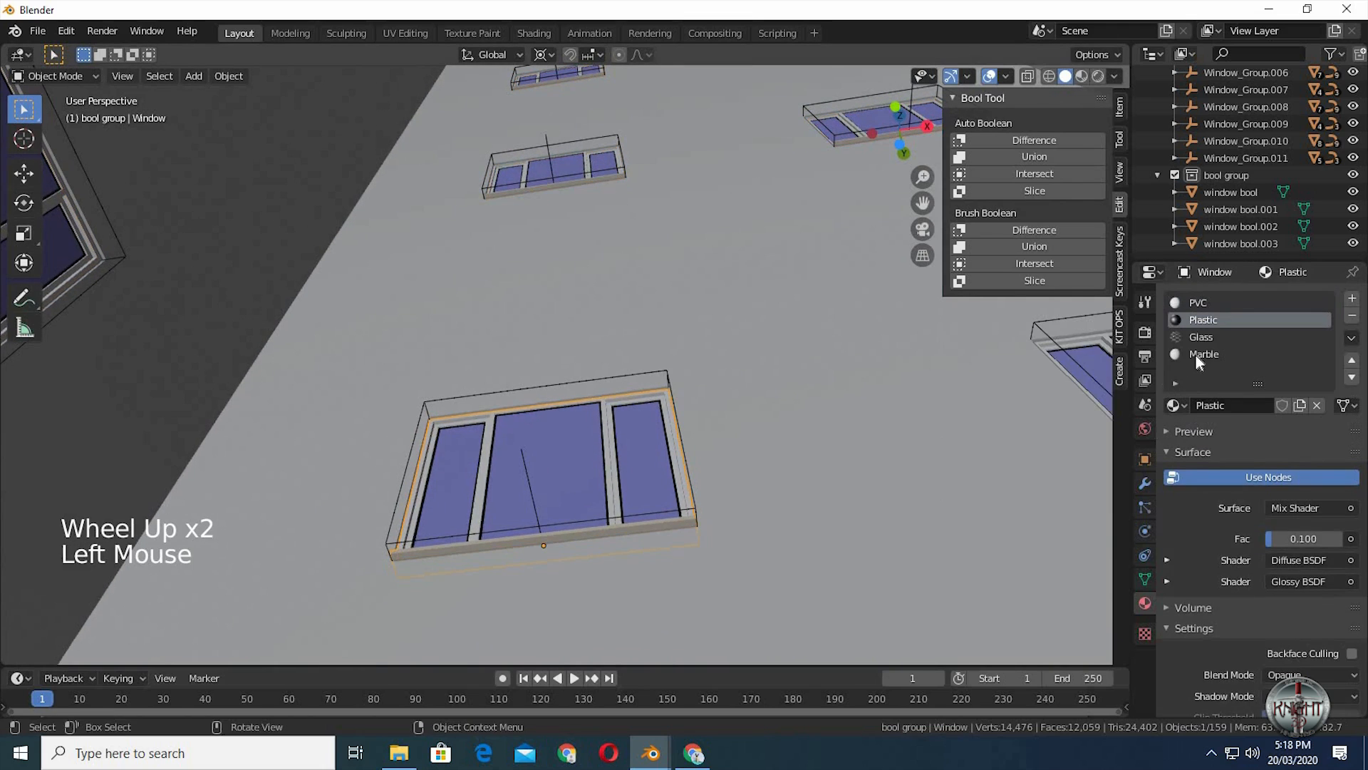
left_click(1199, 303)
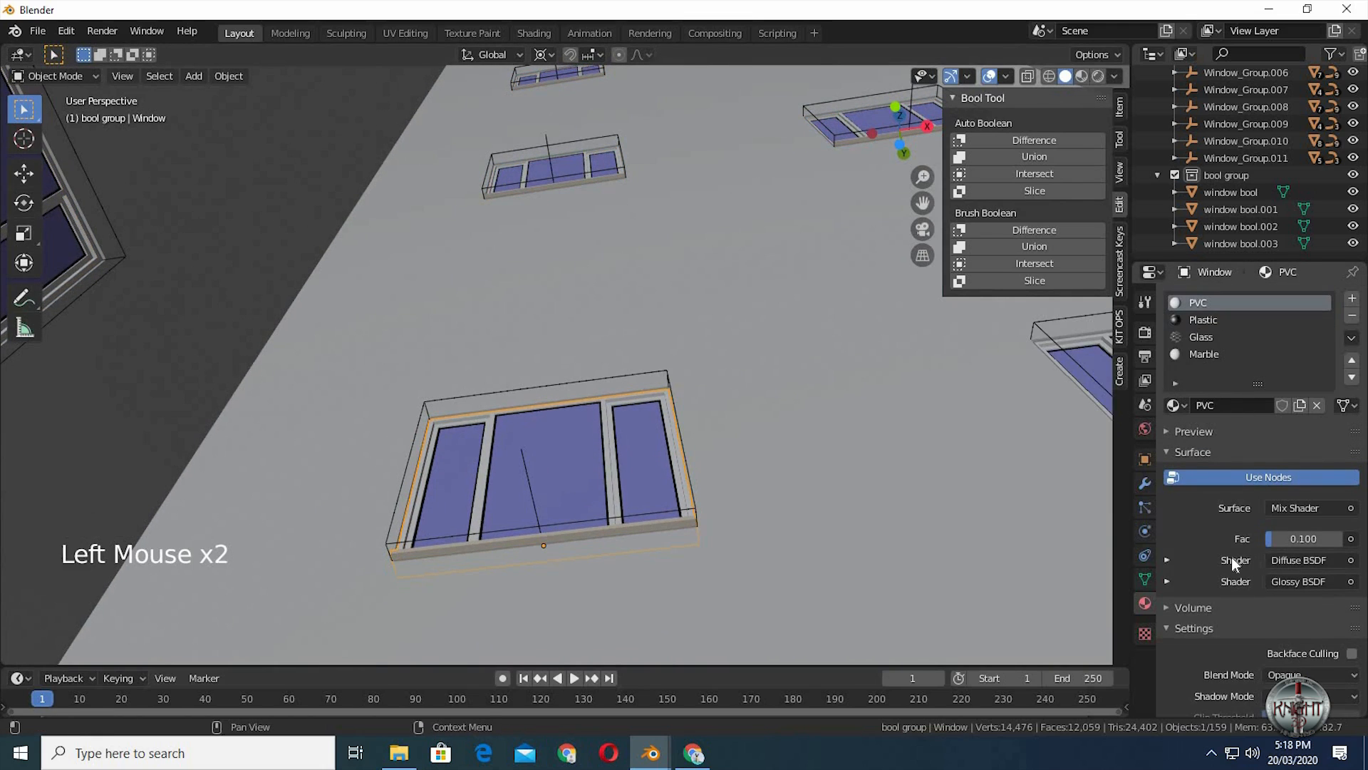
left_click(1166, 559)
scroll(1232, 555, "down", 3)
- Switch the viewport to Material Preview and set the PVC material's Base Color to grey with H 0.074, S 0.030 and V 0.420
left_click(1298, 520)
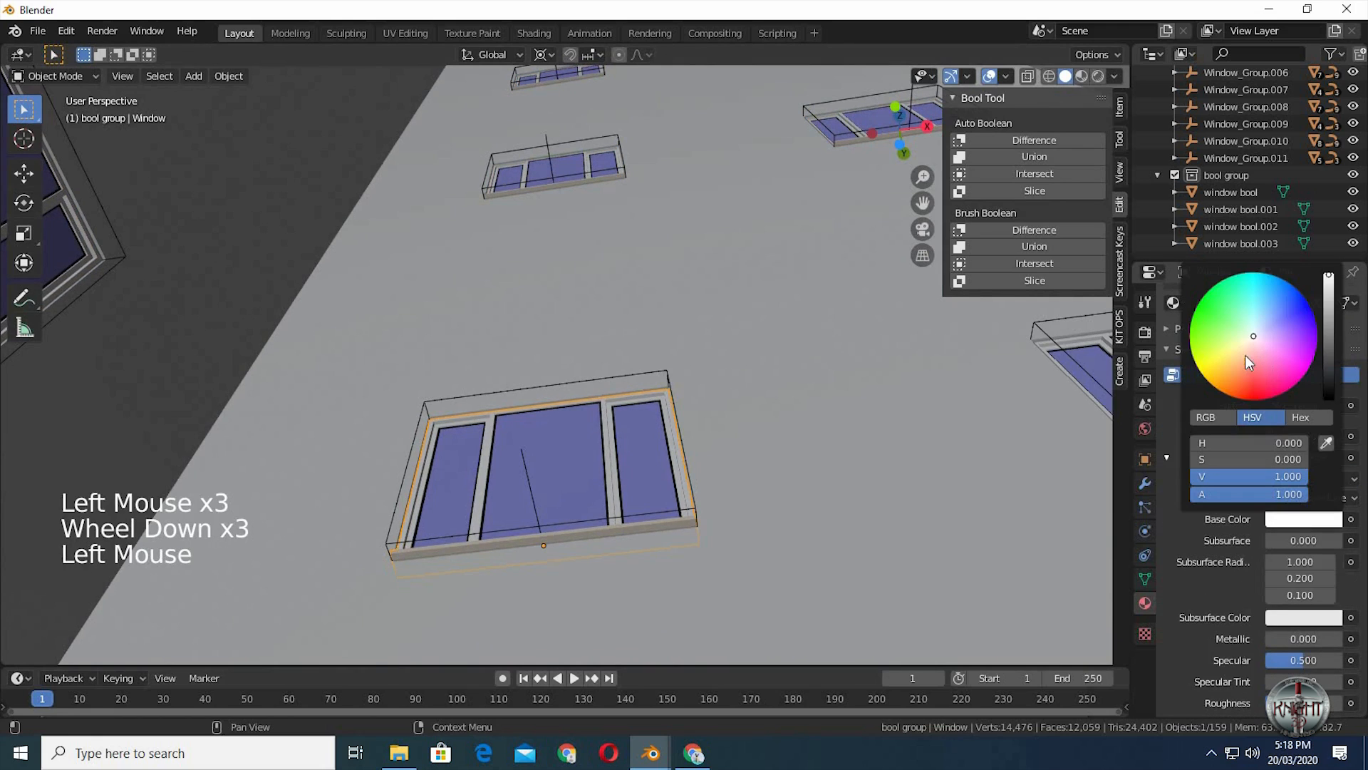
left_click(1223, 308)
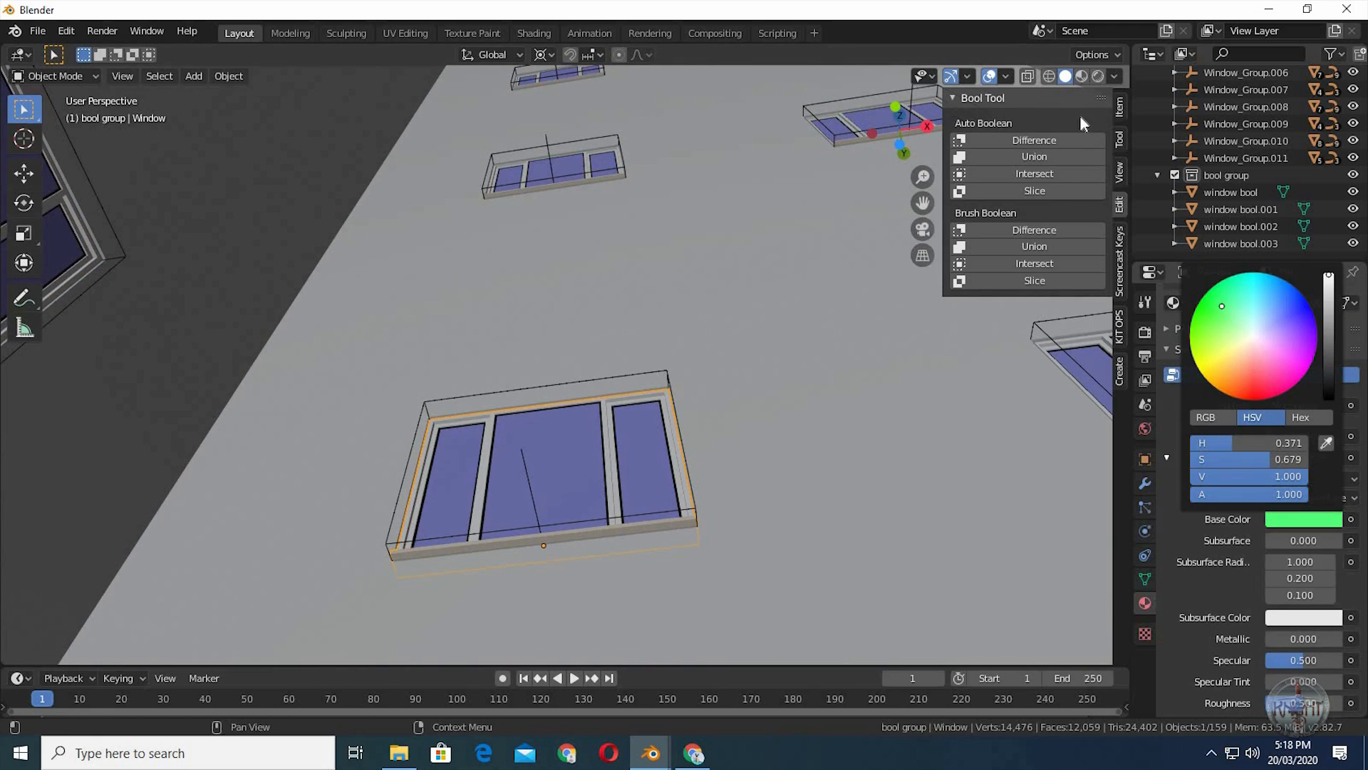
left_click(1082, 75)
left_click(1292, 521)
left_click_drag(1221, 306, 1253, 338)
scroll(1298, 335, "down", 12)
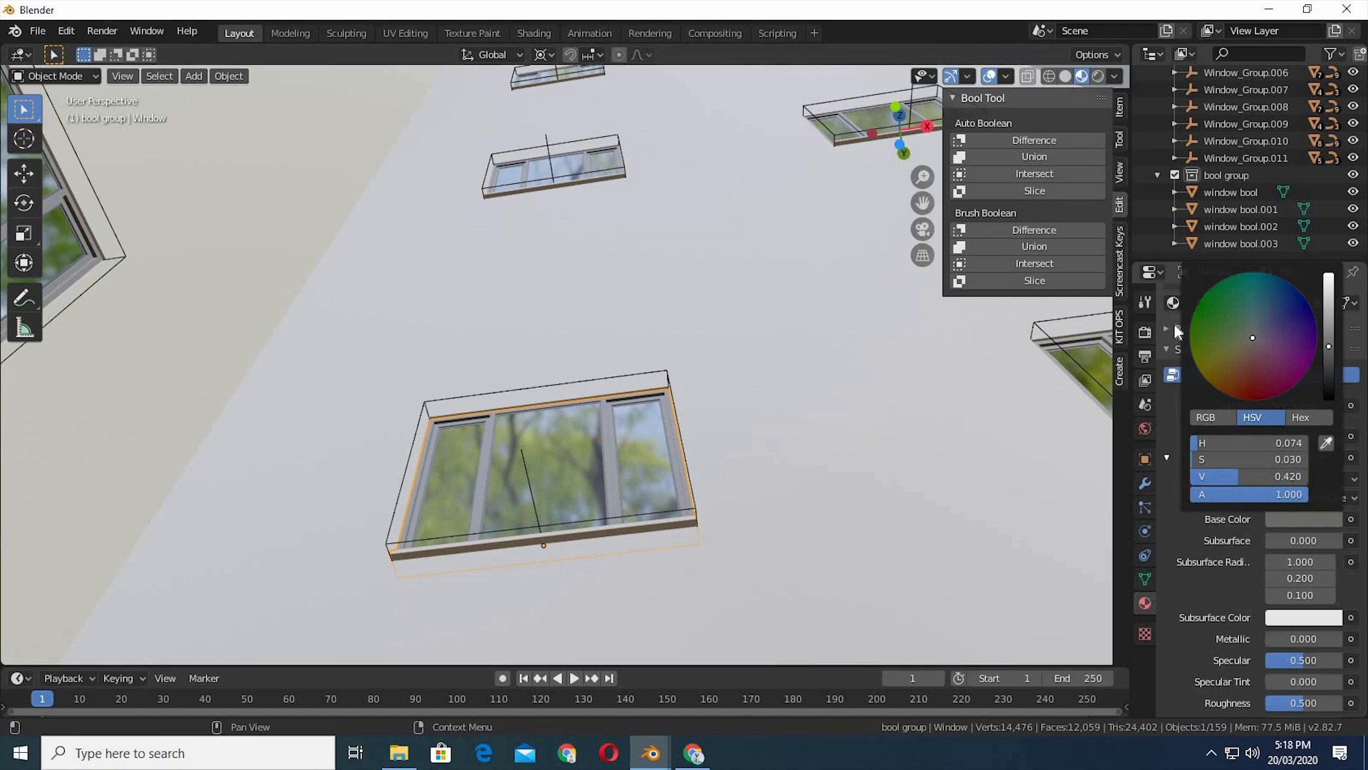
- Darken the Base Color of the window's Marble material to a grey-beige in its Diffuse BSDF shader
scroll(1210, 426, "up", 7)
left_click(1204, 353)
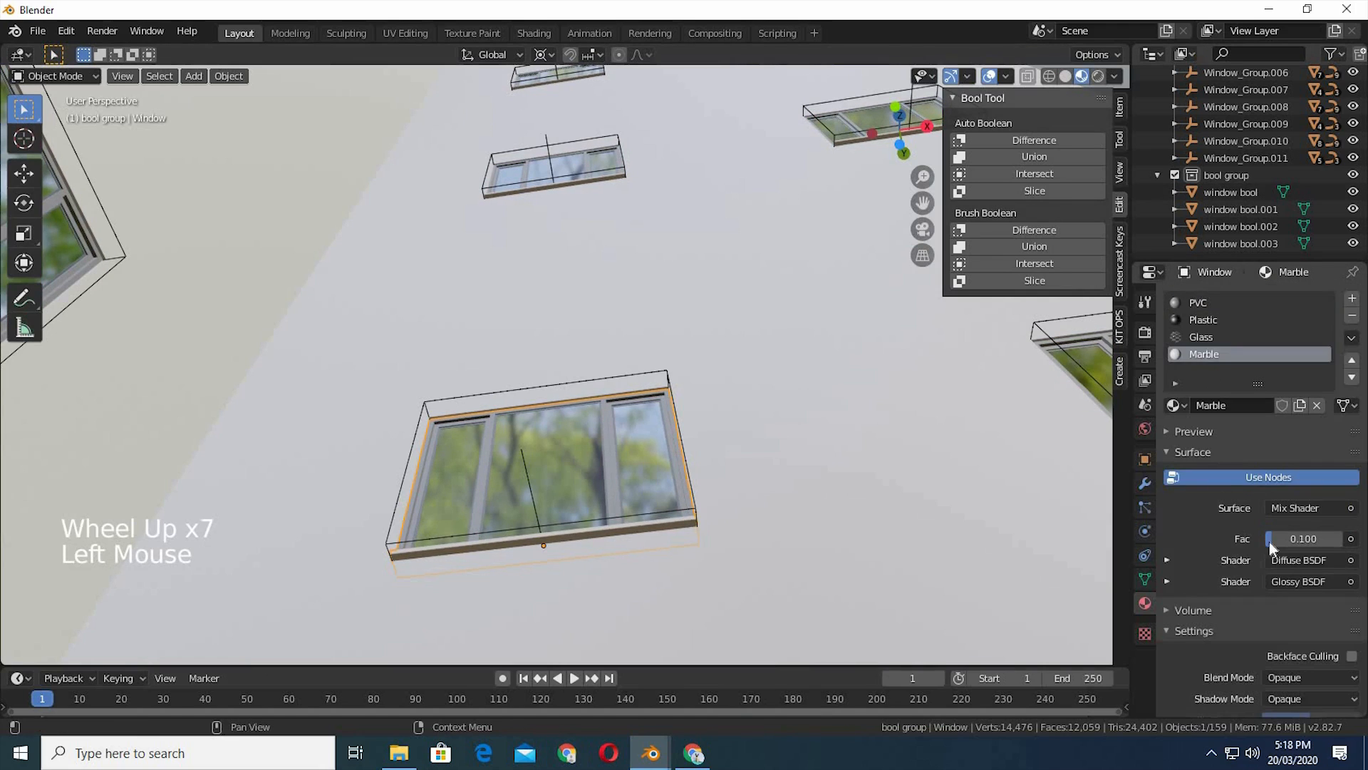
left_click(1167, 560)
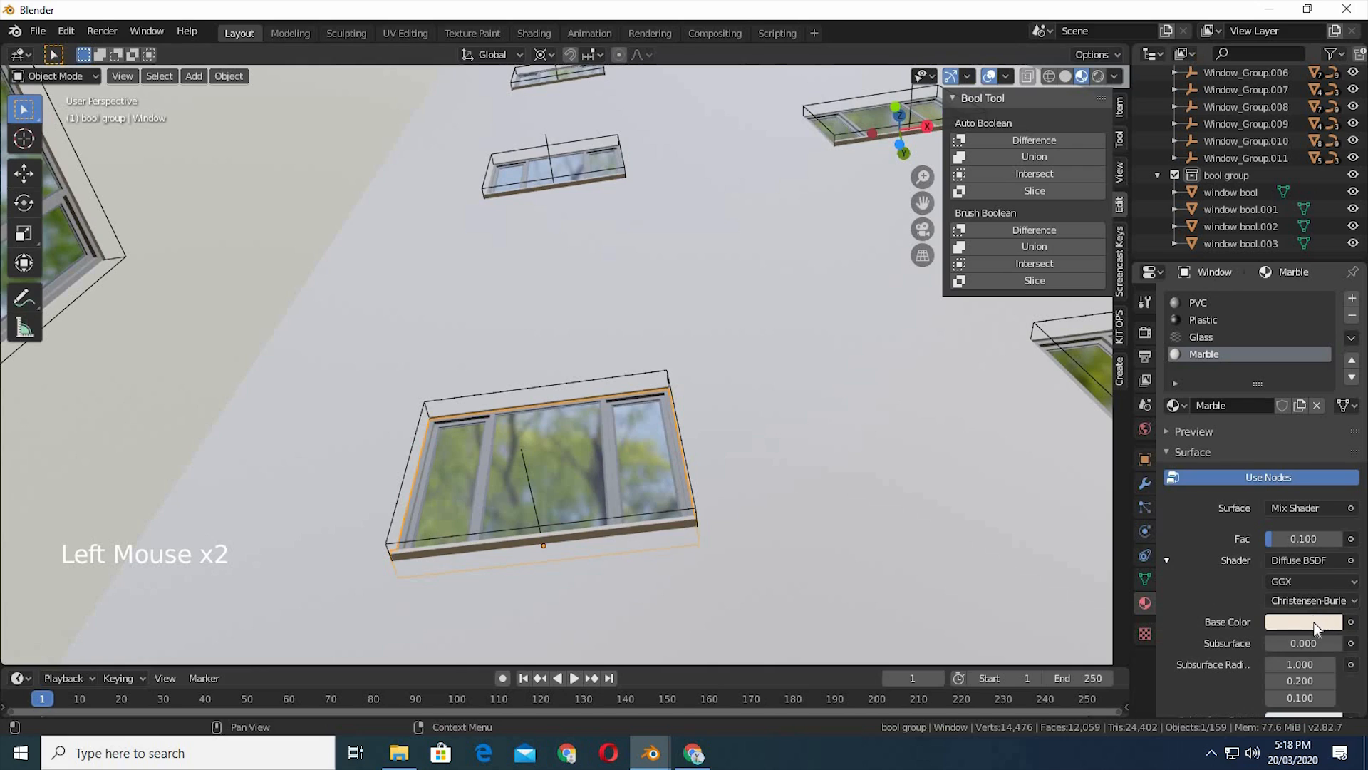
left_click(1315, 622)
left_click_drag(1328, 380, 1329, 437)
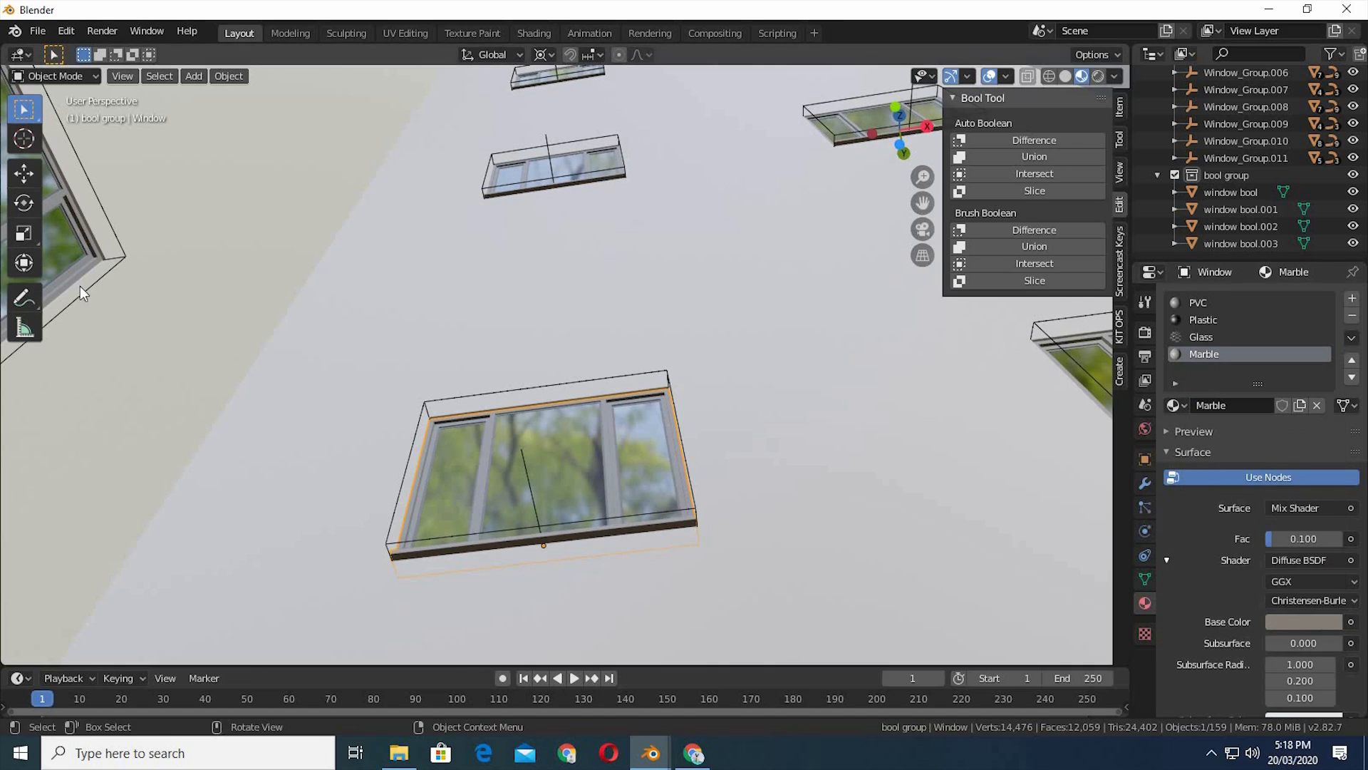
- Hide the Bool Tool sidebar, switch to the Shading workspace and display the World node tree
middle_click_drag(759, 351, 800, 388)
scroll(691, 424, "down", 2)
middle_click_drag(695, 424, 613, 300)
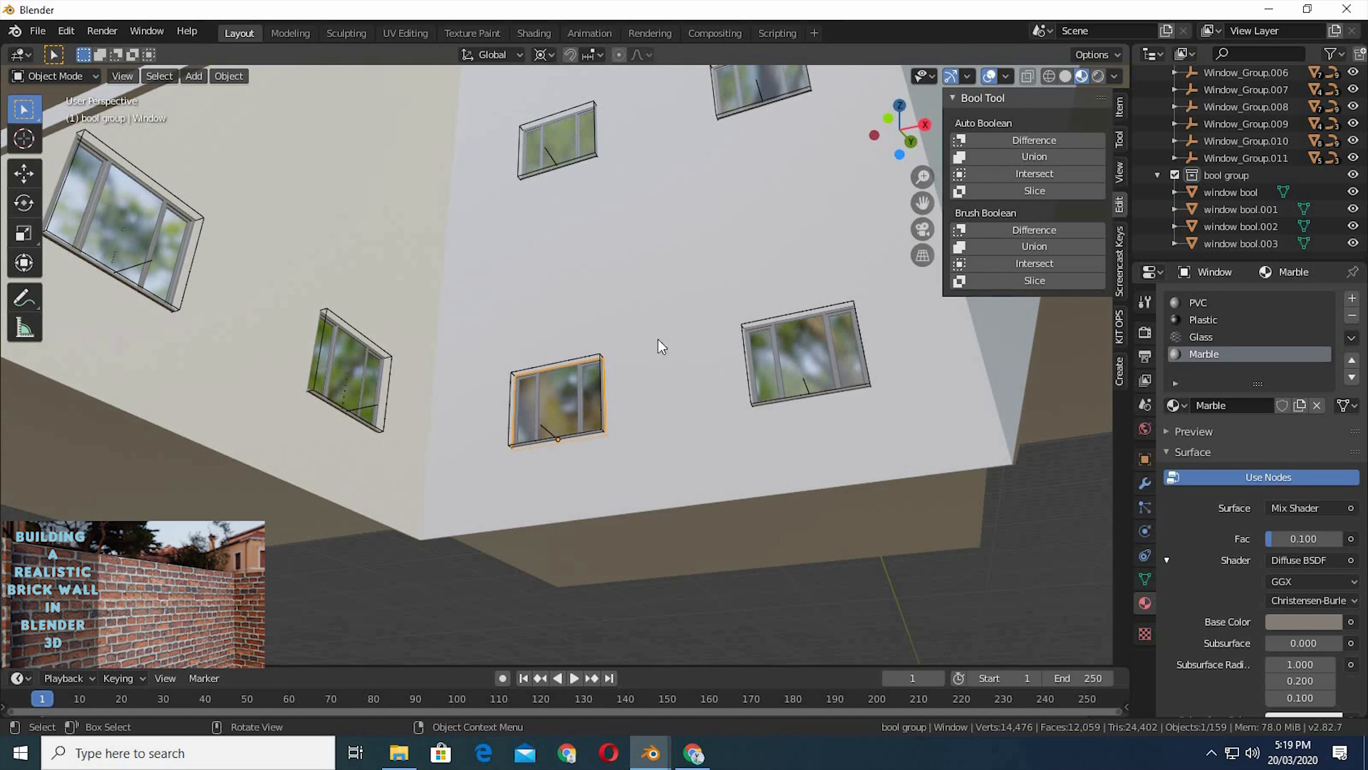
middle_click_drag(699, 311, 547, 346)
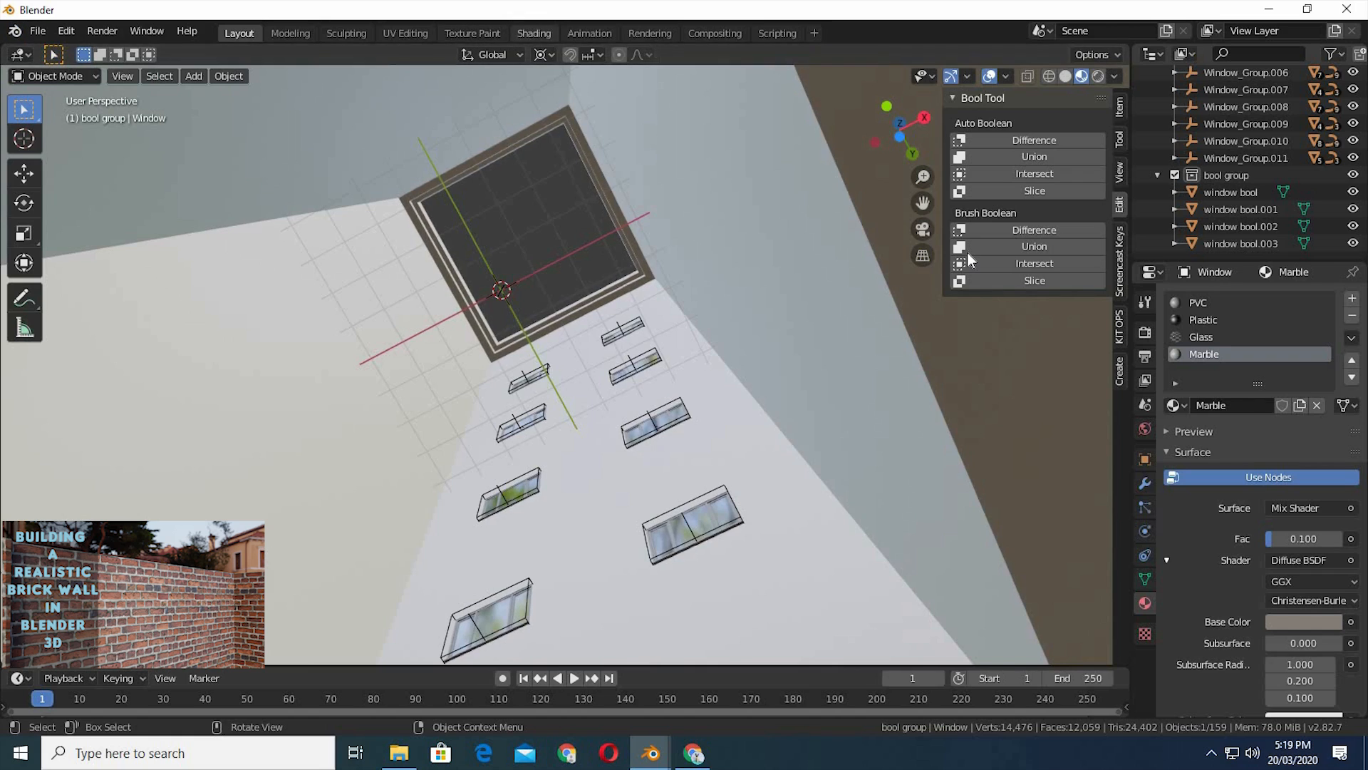
key("n")
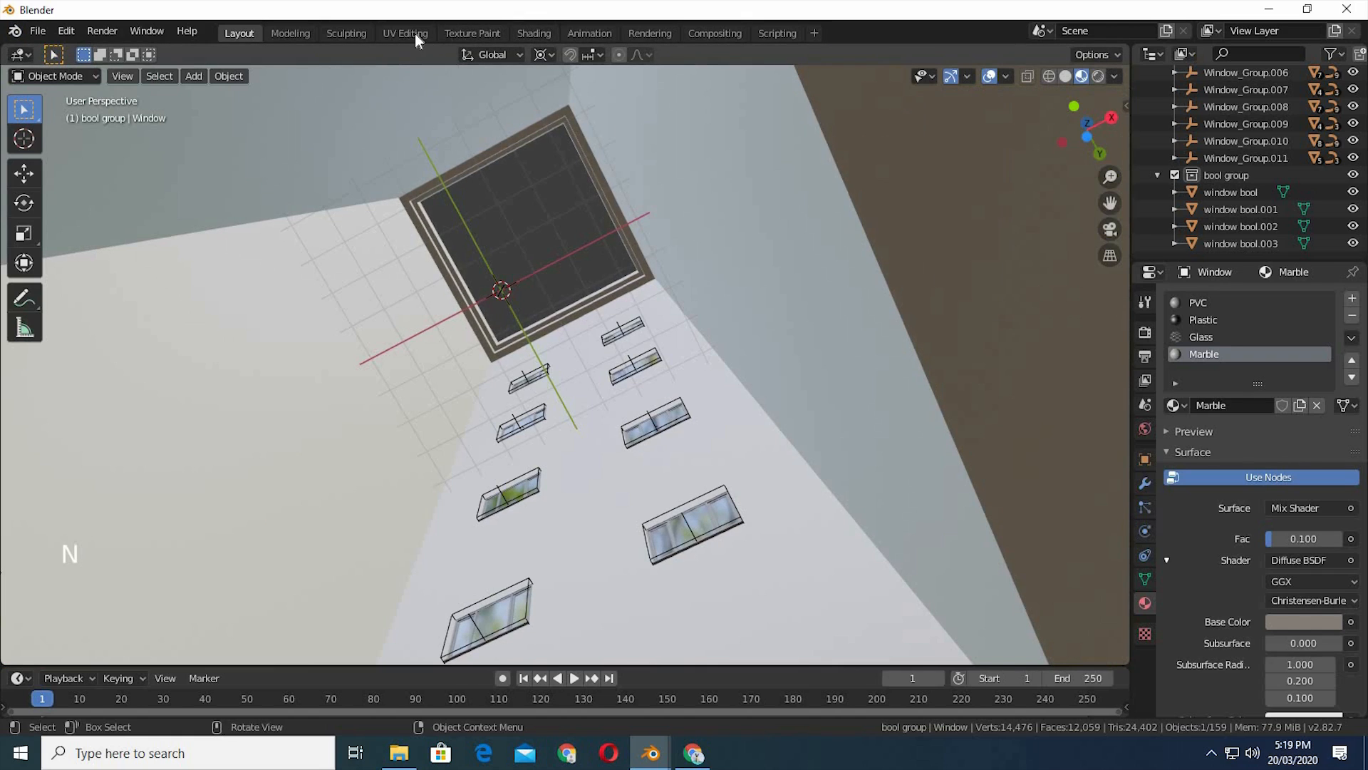
left_click(533, 33)
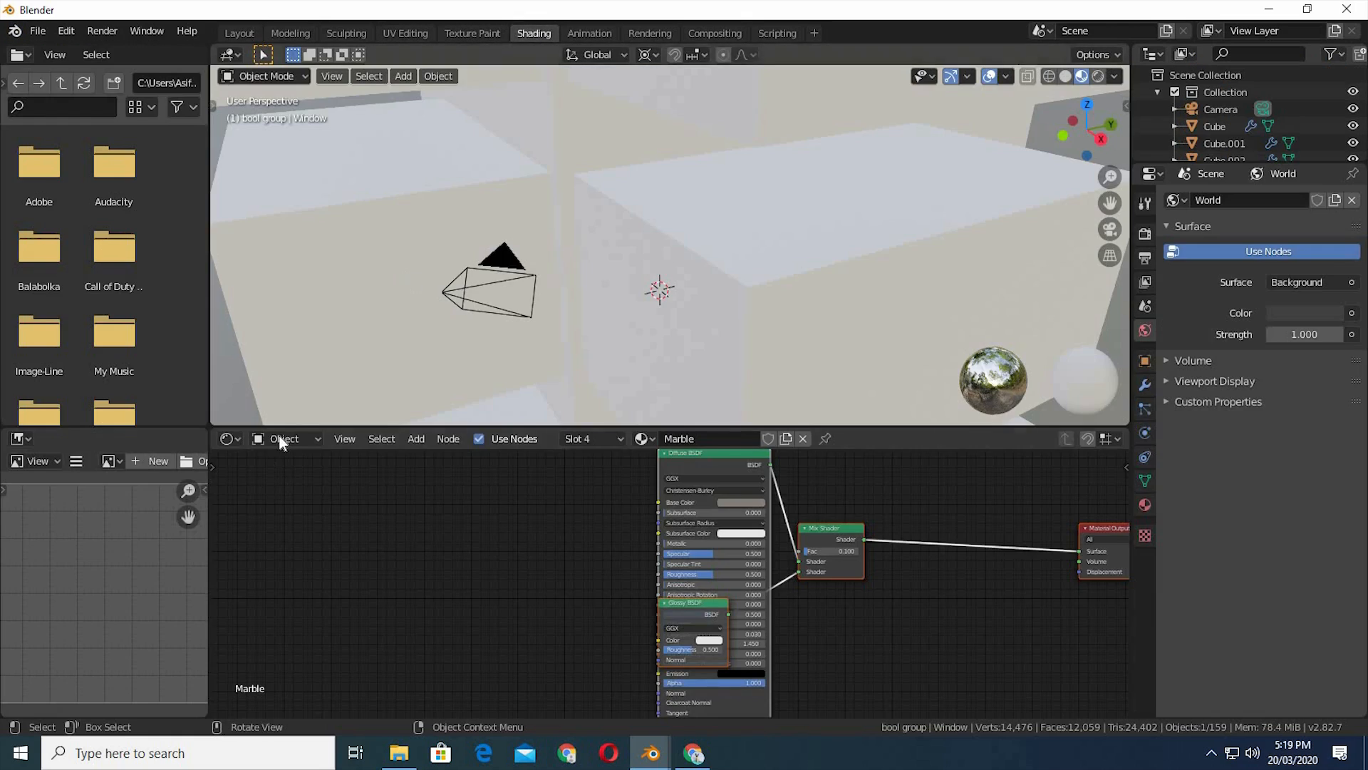
middle_click_drag(585, 592, 736, 712, "shift")
scroll(584, 595, "up", 3)
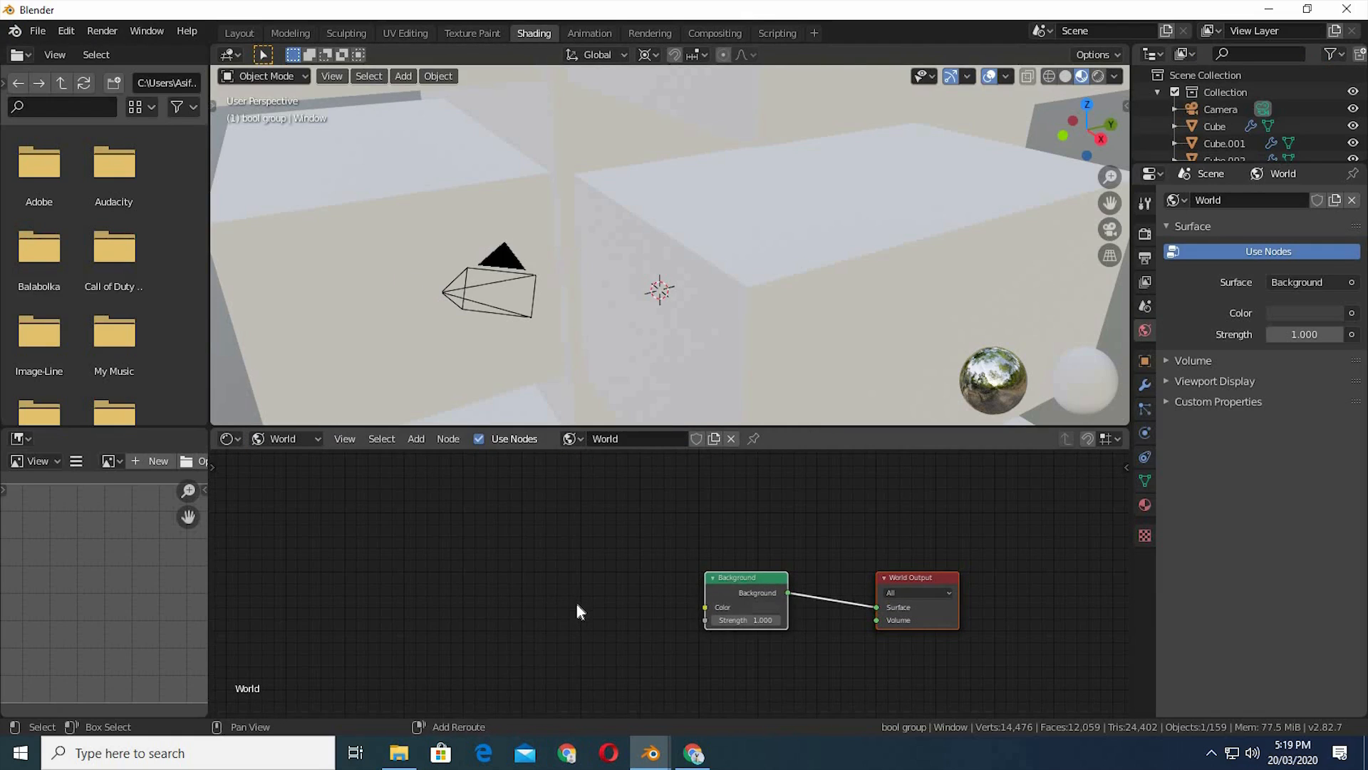
- Add an Environment Texture node to the World and connect its Color output to the Background node's Color input
key("shift+a")
mouse_move(566, 610)
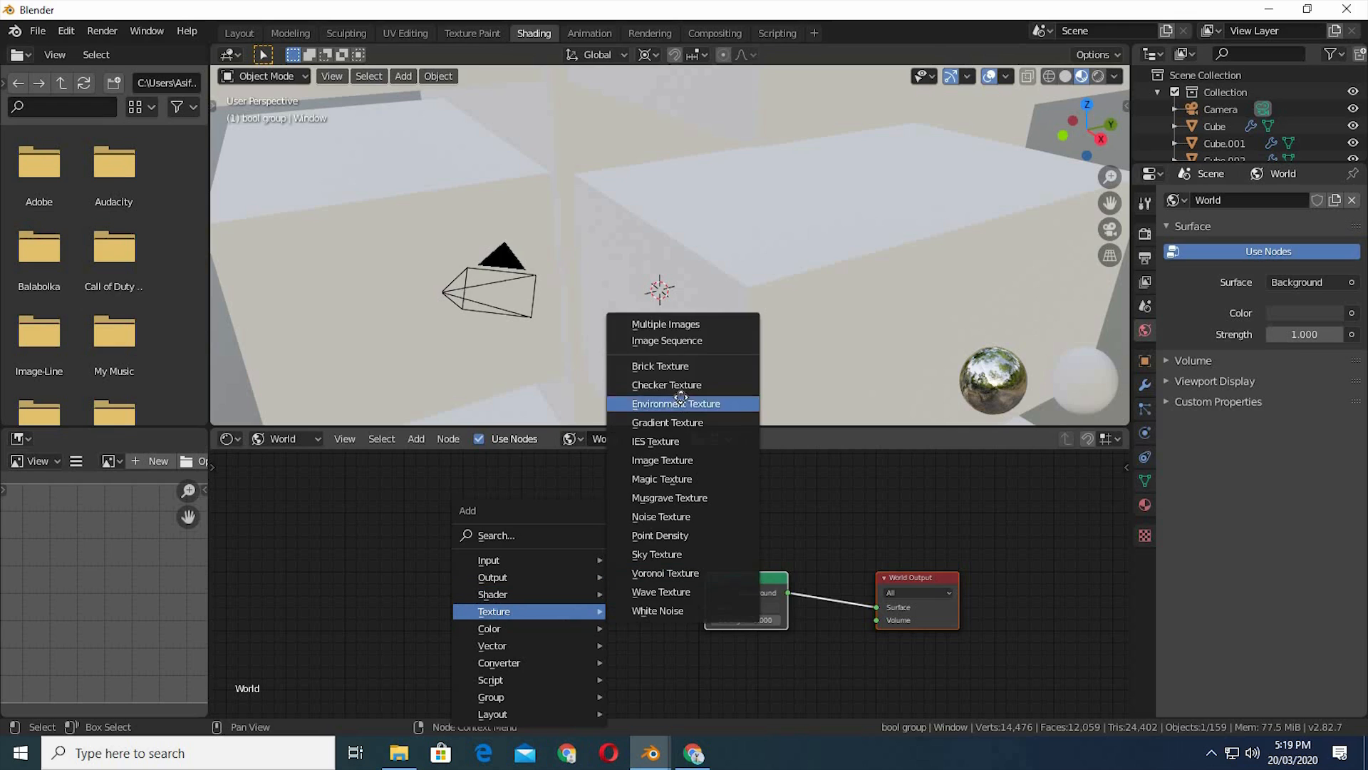
left_click(682, 403)
left_click(644, 560)
left_click_drag(646, 558, 707, 605)
- Load evening_road_01_2k.hdr from the desktop's hdr folder into the Environment Texture node
left_click(610, 577)
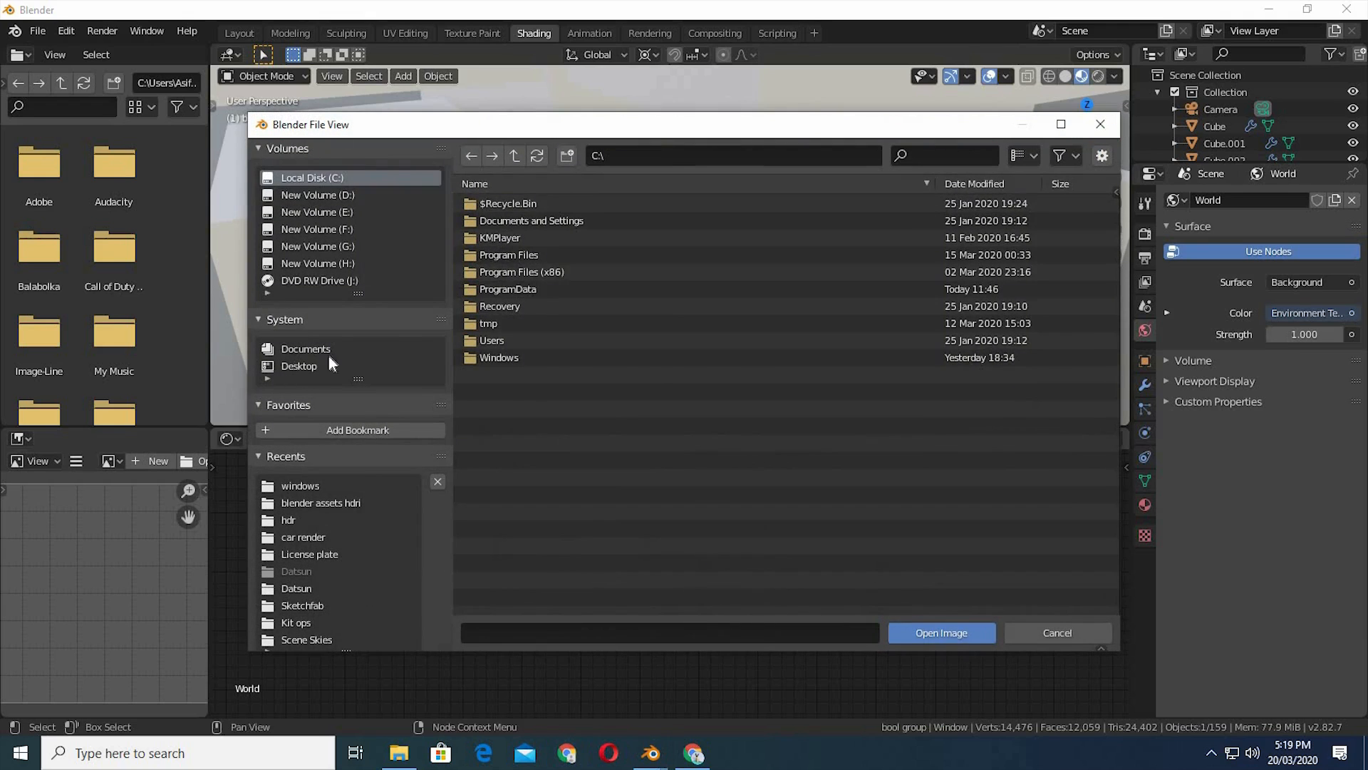
left_click(330, 364)
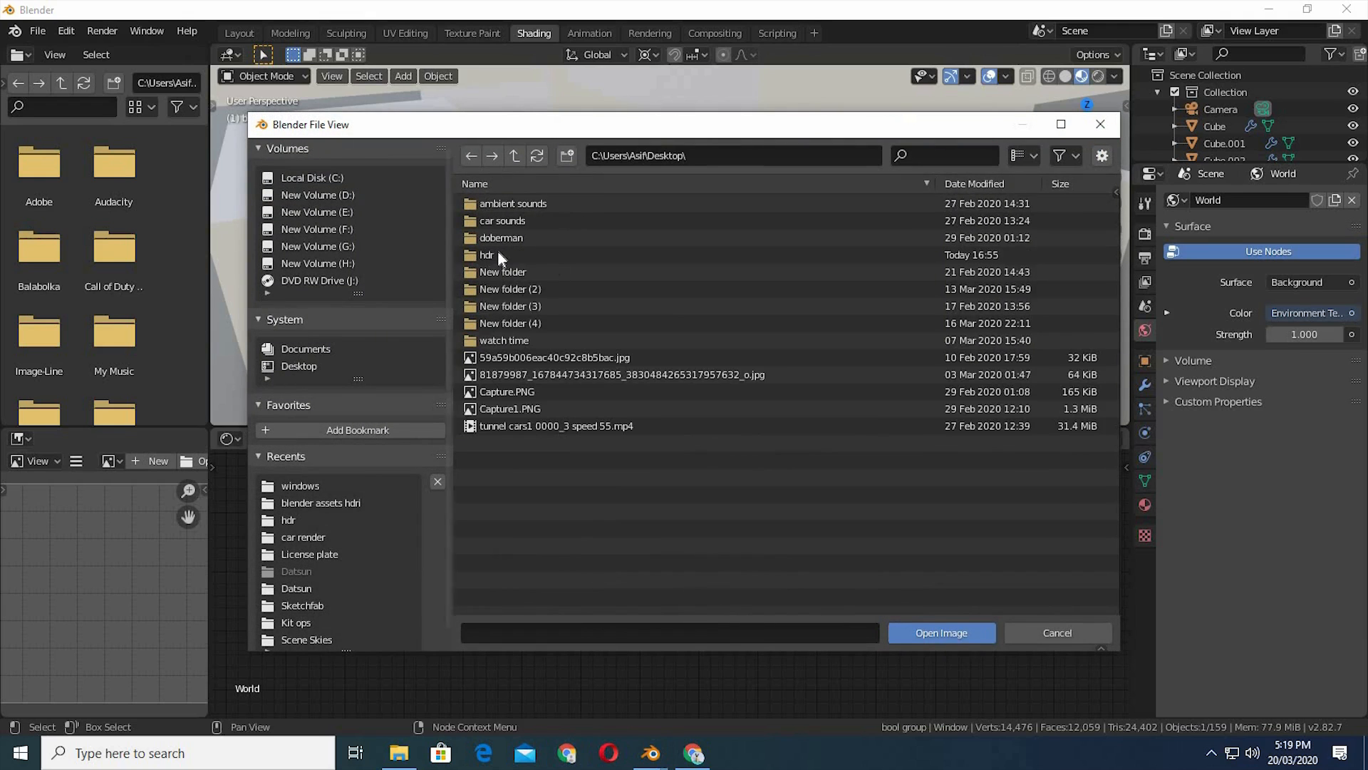
left_click(498, 250)
double_click(519, 206)
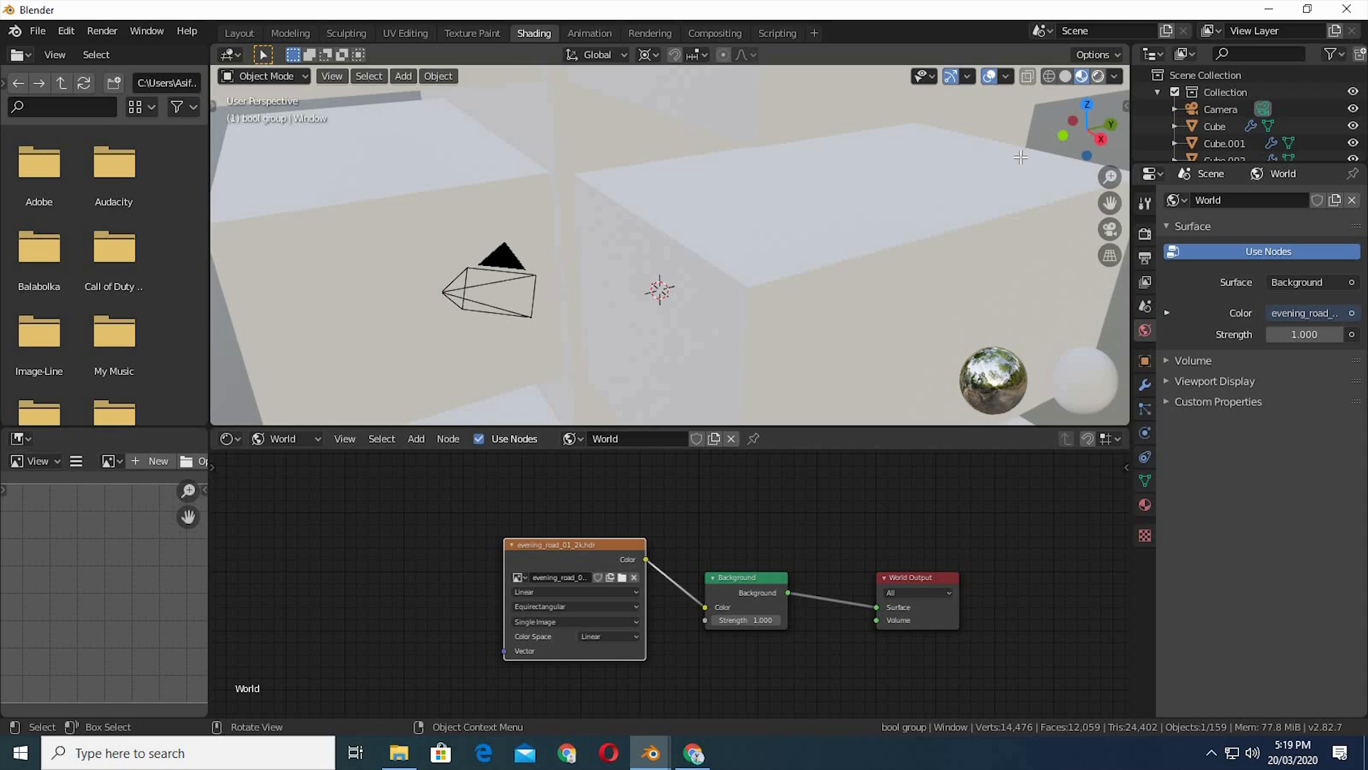
- Switch to the Chrome browser and view the HDRI Haven website's home page
left_click(694, 753)
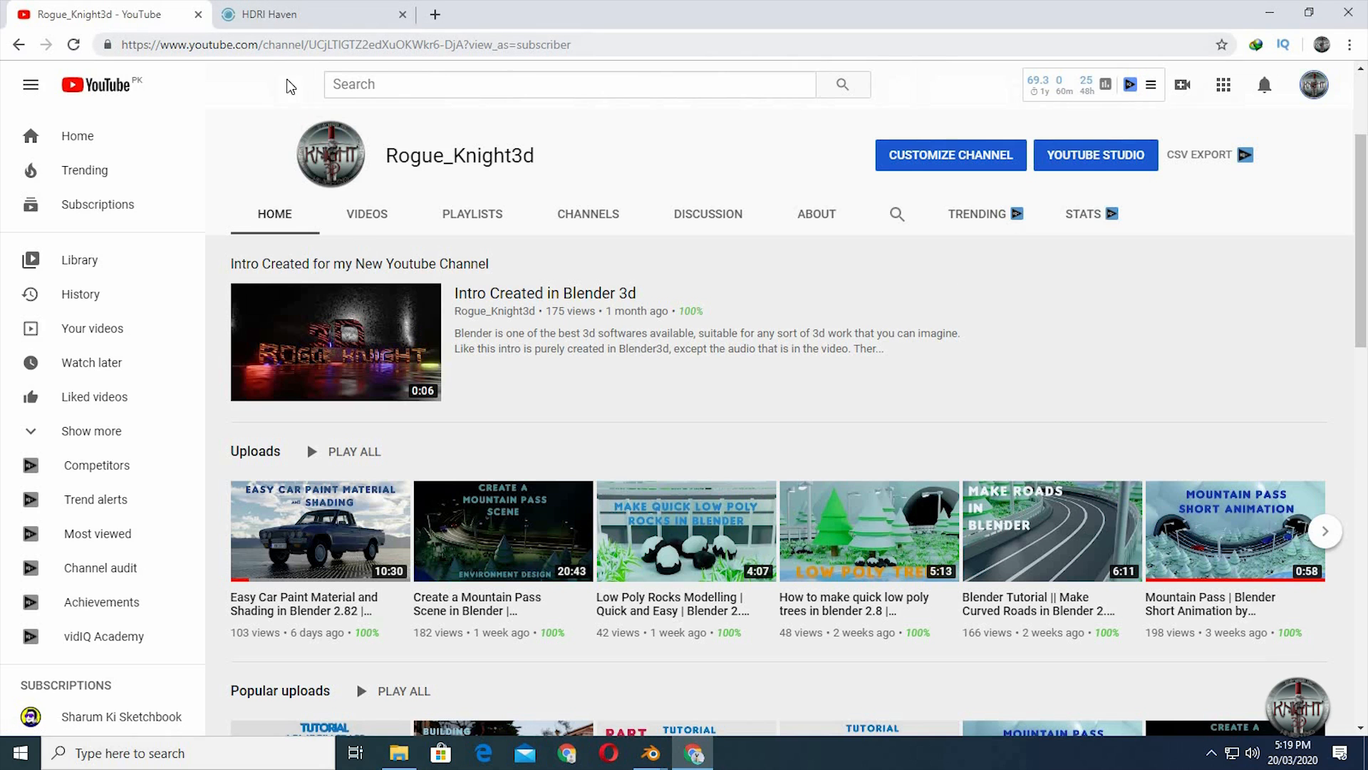
left_click(257, 6)
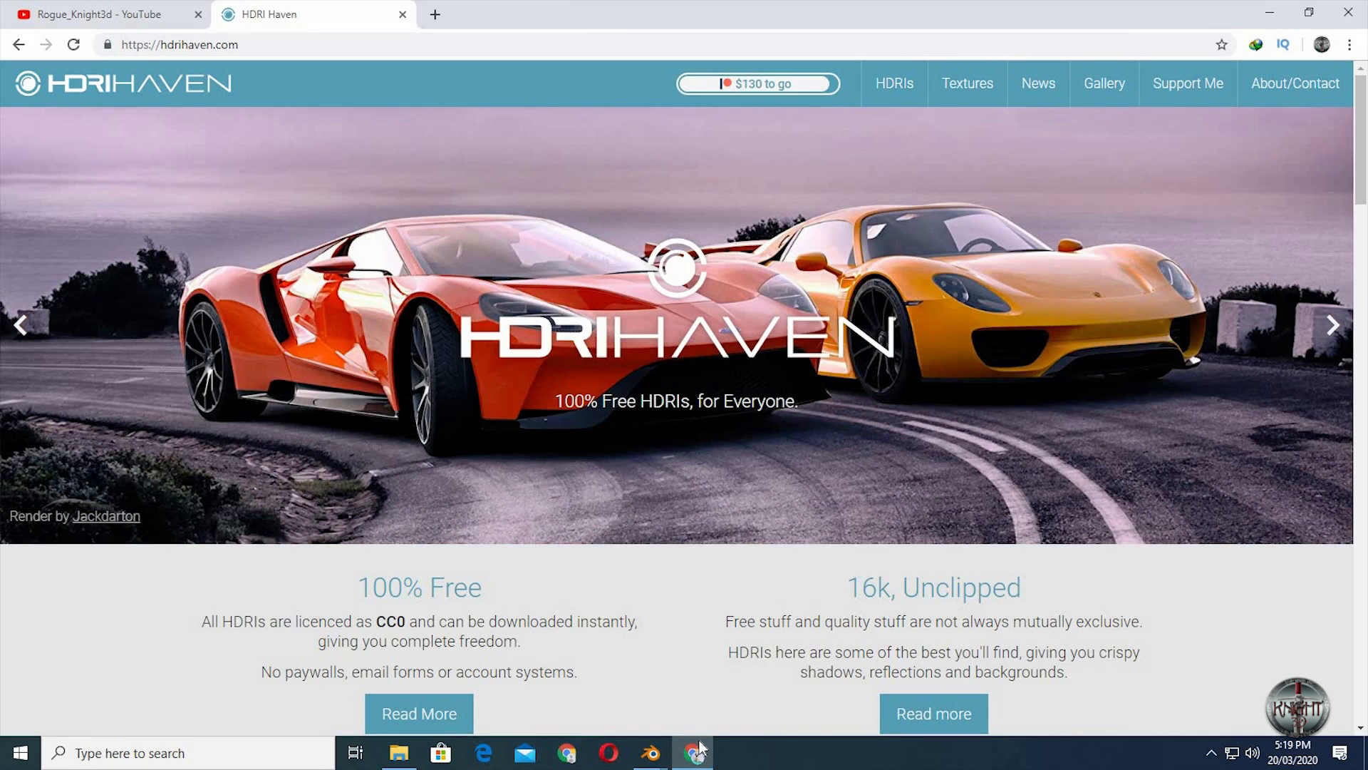
mouse_move(662, 758)
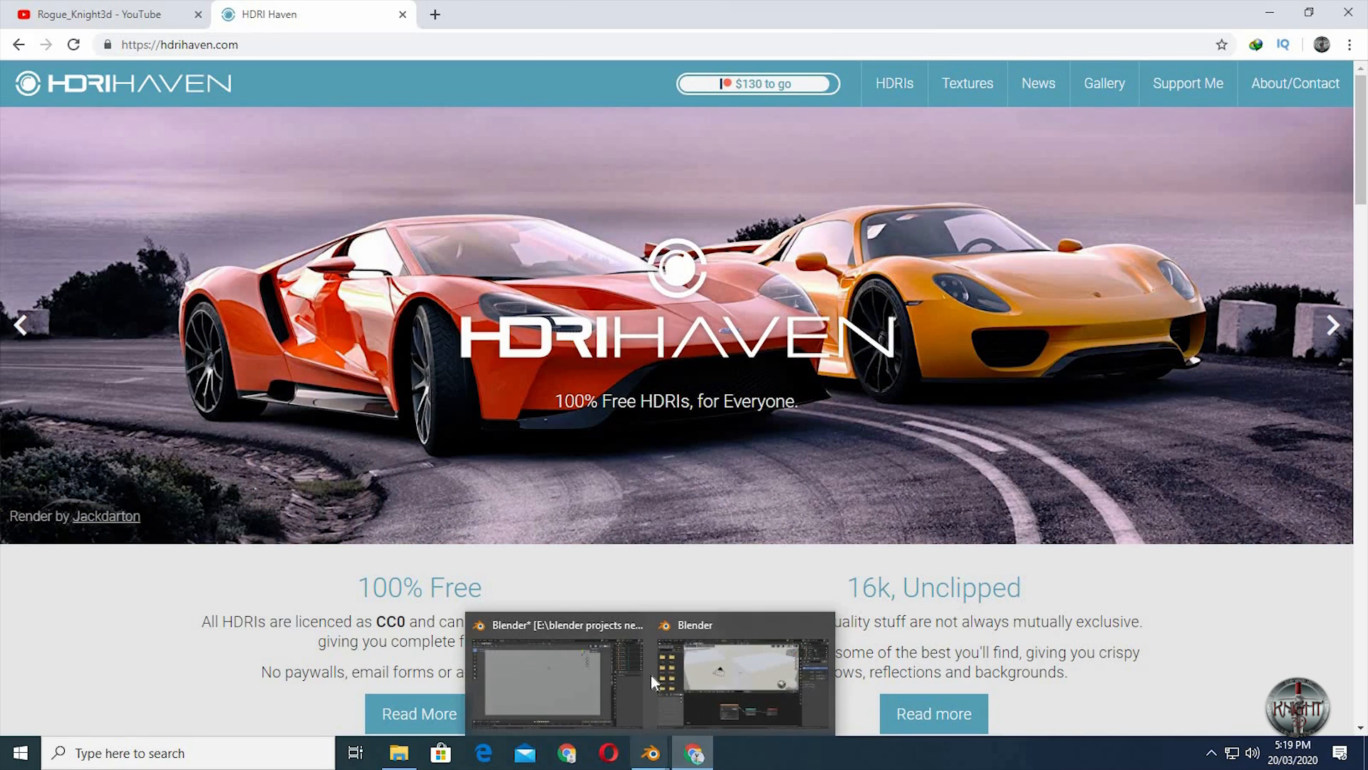
- Switch to the Blender window with the shaft scene and align the camera to a view looking up the shaft toward the sky
left_click(720, 645)
middle_click_drag(725, 340, 1058, 39)
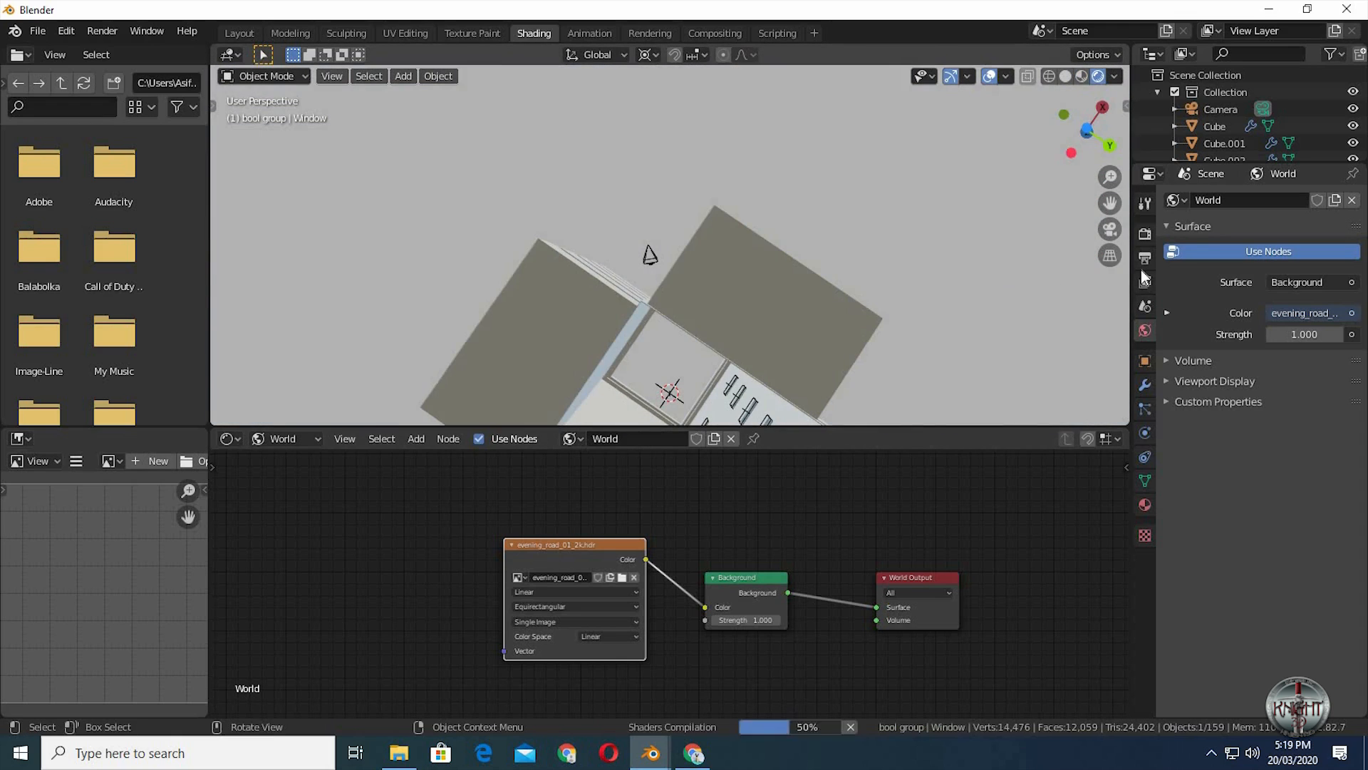
scroll(900, 282, "up", 1)
middle_click_drag(955, 74, 691, 298)
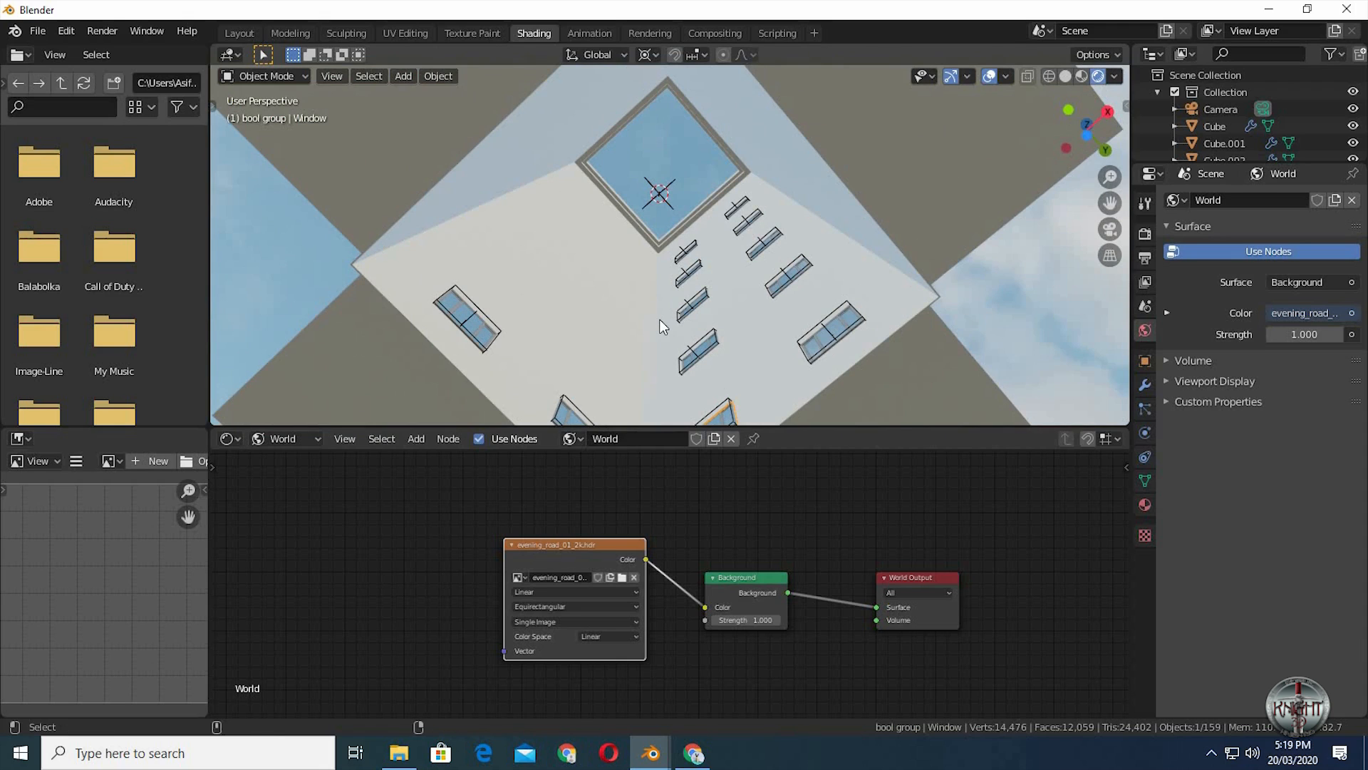
key("ctrl+alt+KP_0")
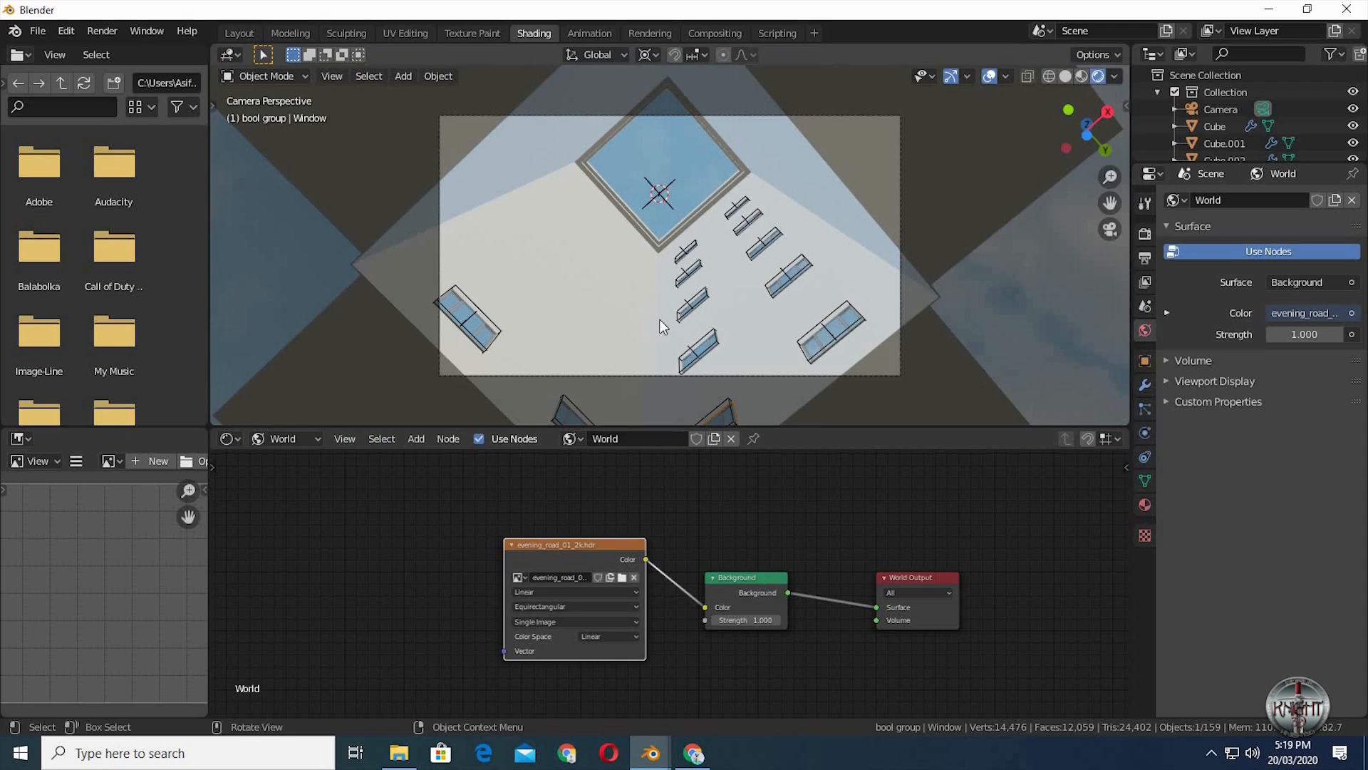
- Move the camera about 4.6 m forward along its local Z axis, farther into the shaft
left_click(930, 310)
key("g")
key("z")
key("z")
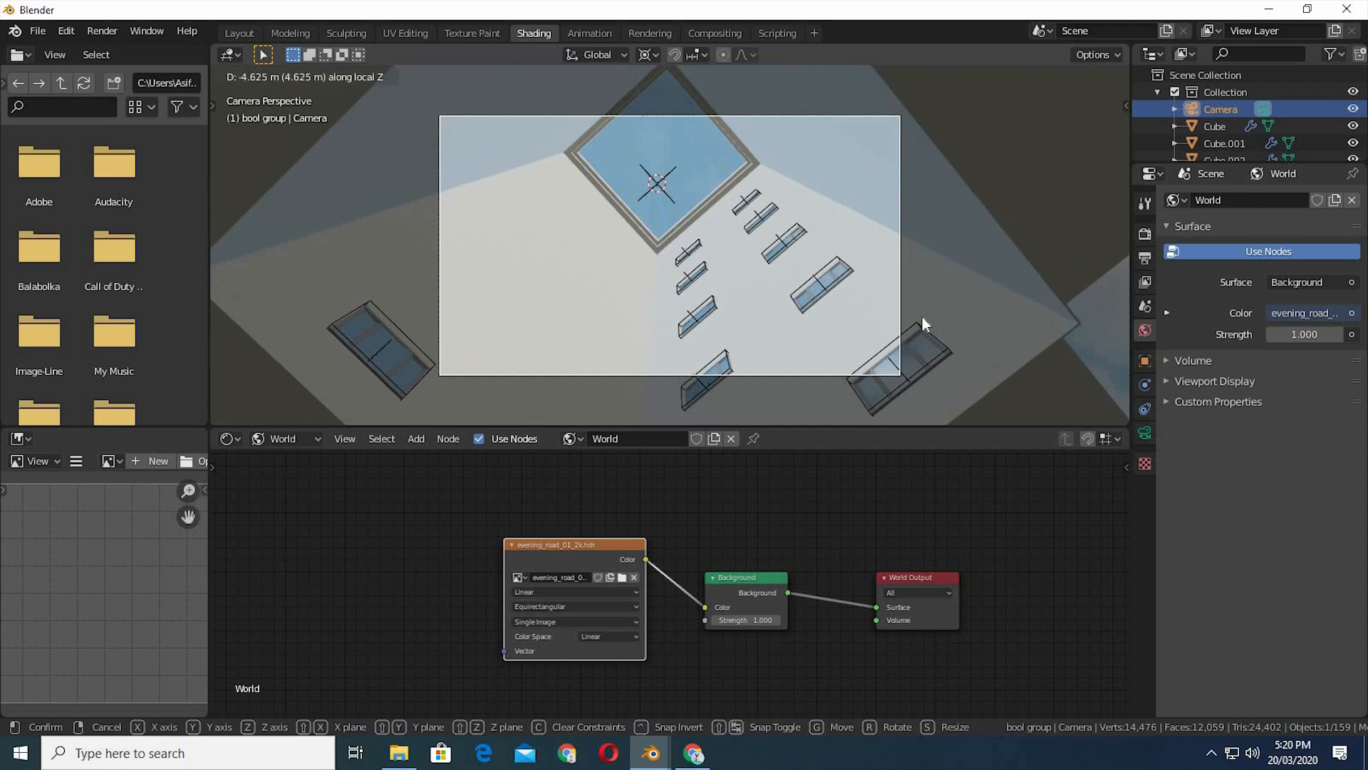
left_click(922, 316)
mouse_move(905, 320)
middle_mouse_down("shift")
mouse_move(887, 297)
mouse_move(909, 347)
middle_mouse_up("shift")
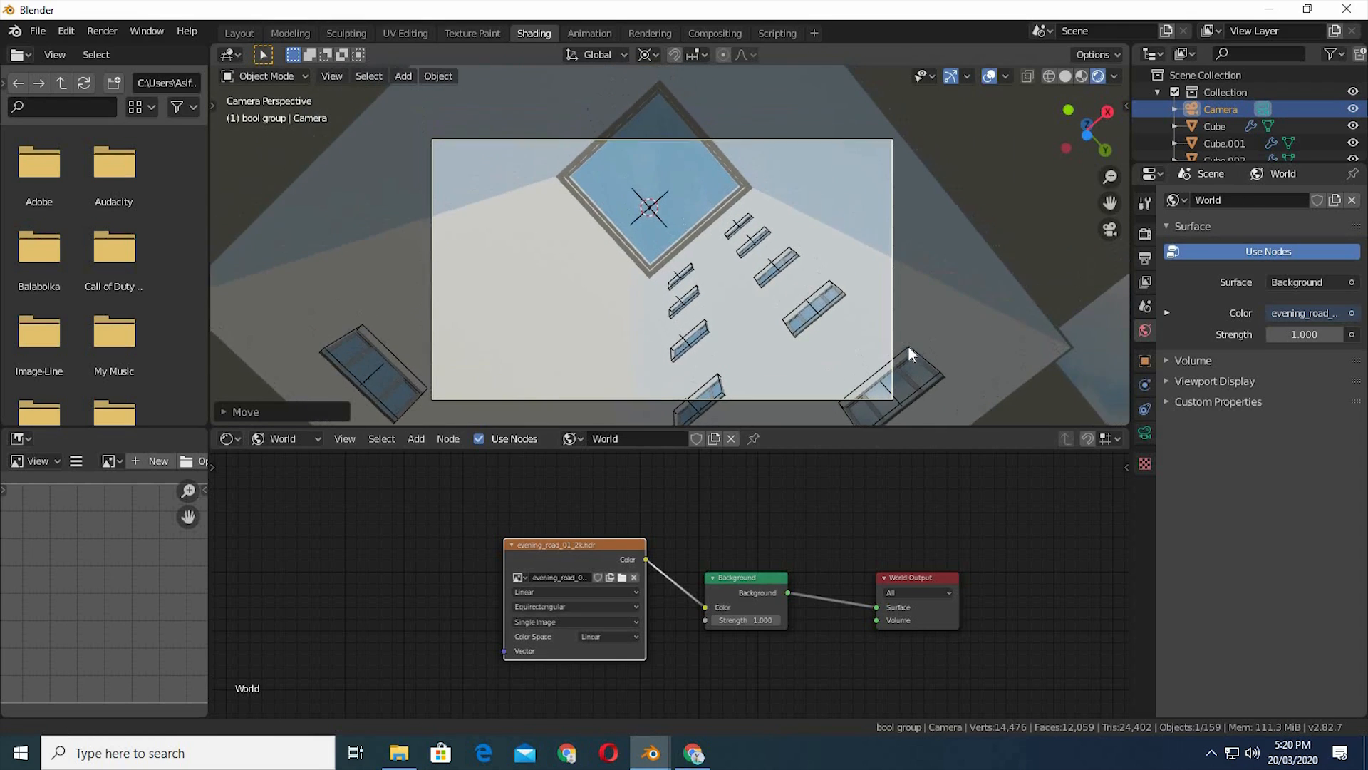
- Switch to the Modeling workspace and show the camera view with Rendered viewport shading
left_click(290, 33)
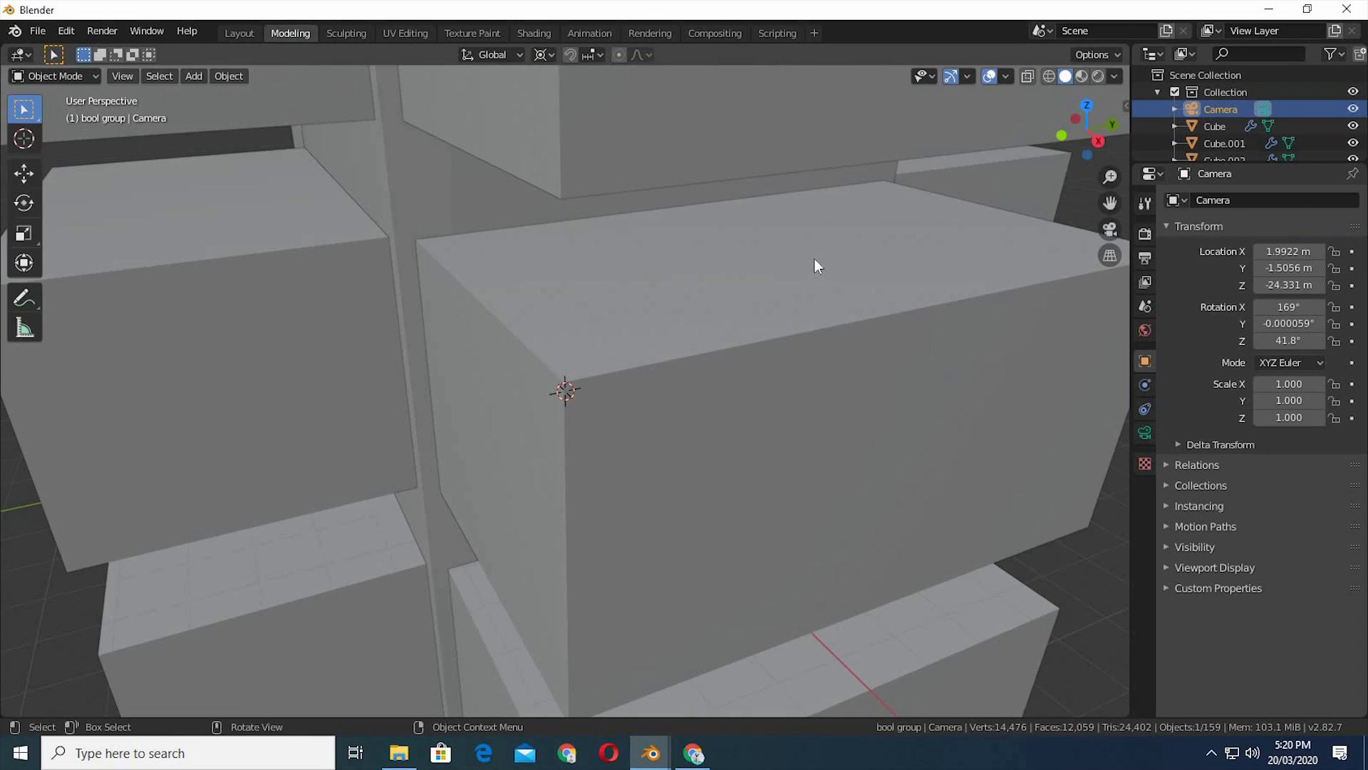
key("KP_0")
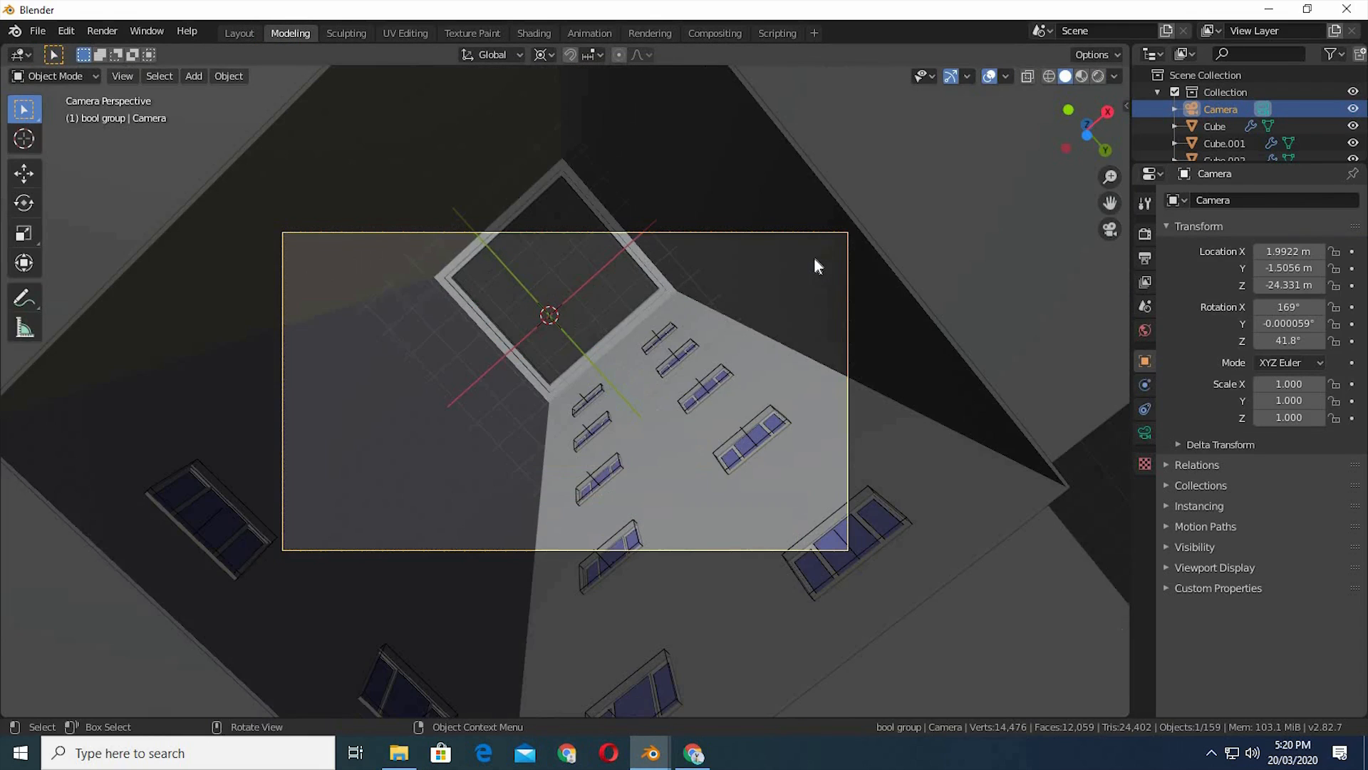
left_click(1098, 76)
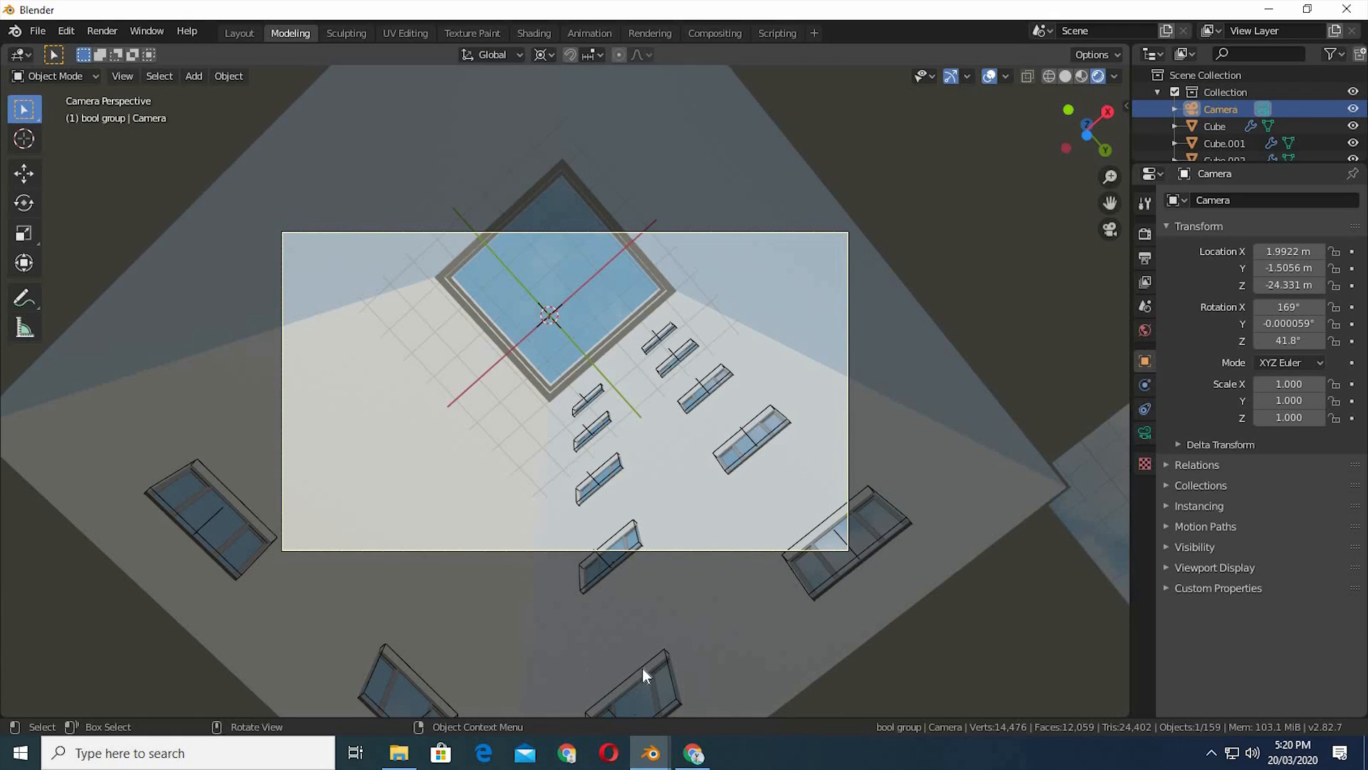
- Select the camera and set its lens focal length to 30 mm
left_click(849, 391)
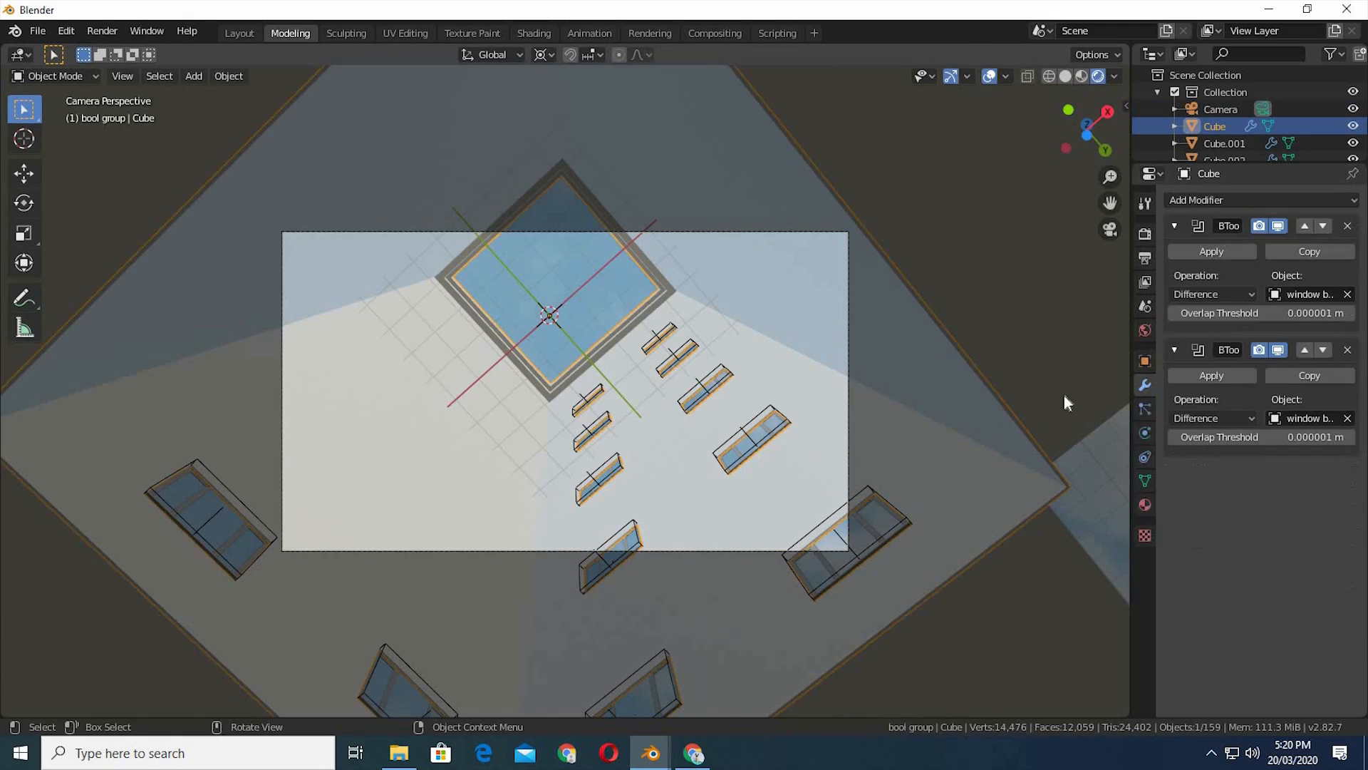
left_click(845, 361)
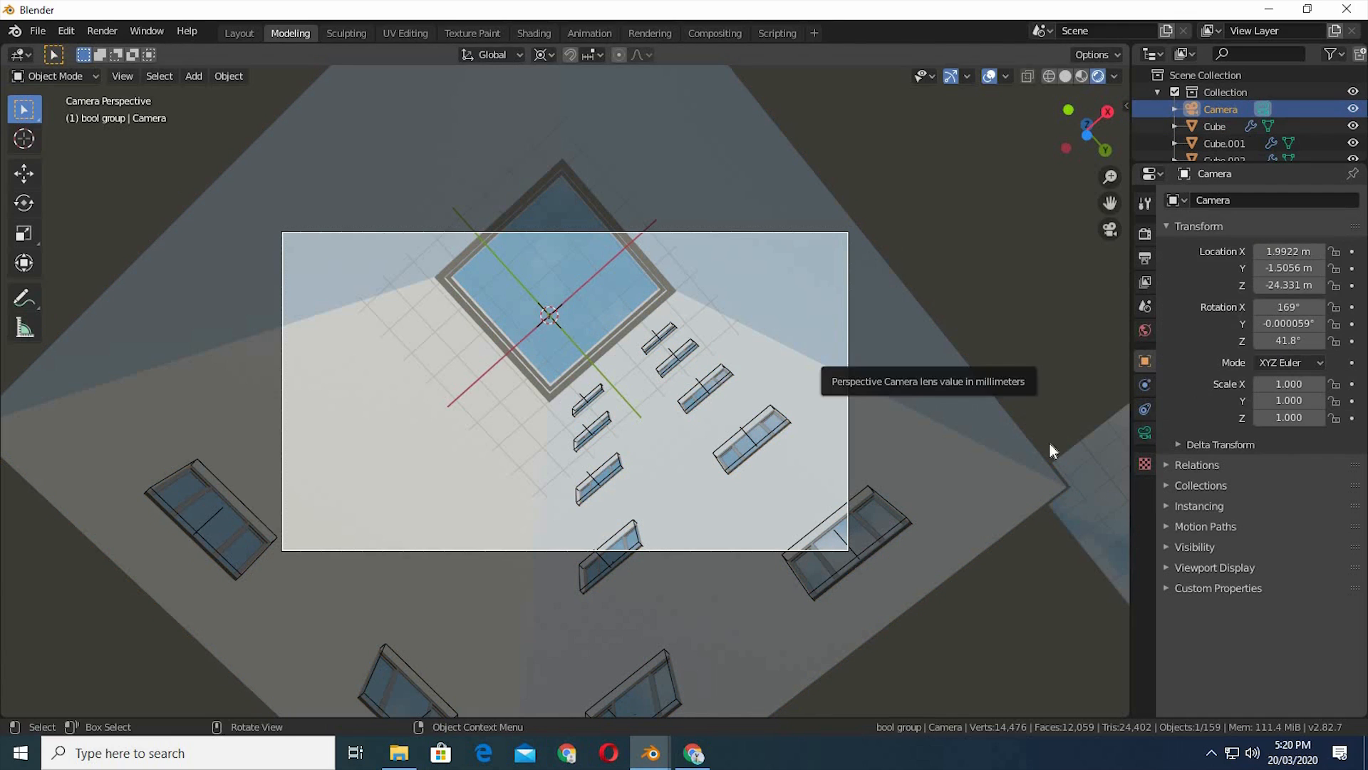
left_click(1144, 433)
left_click(1315, 283)
type("30")
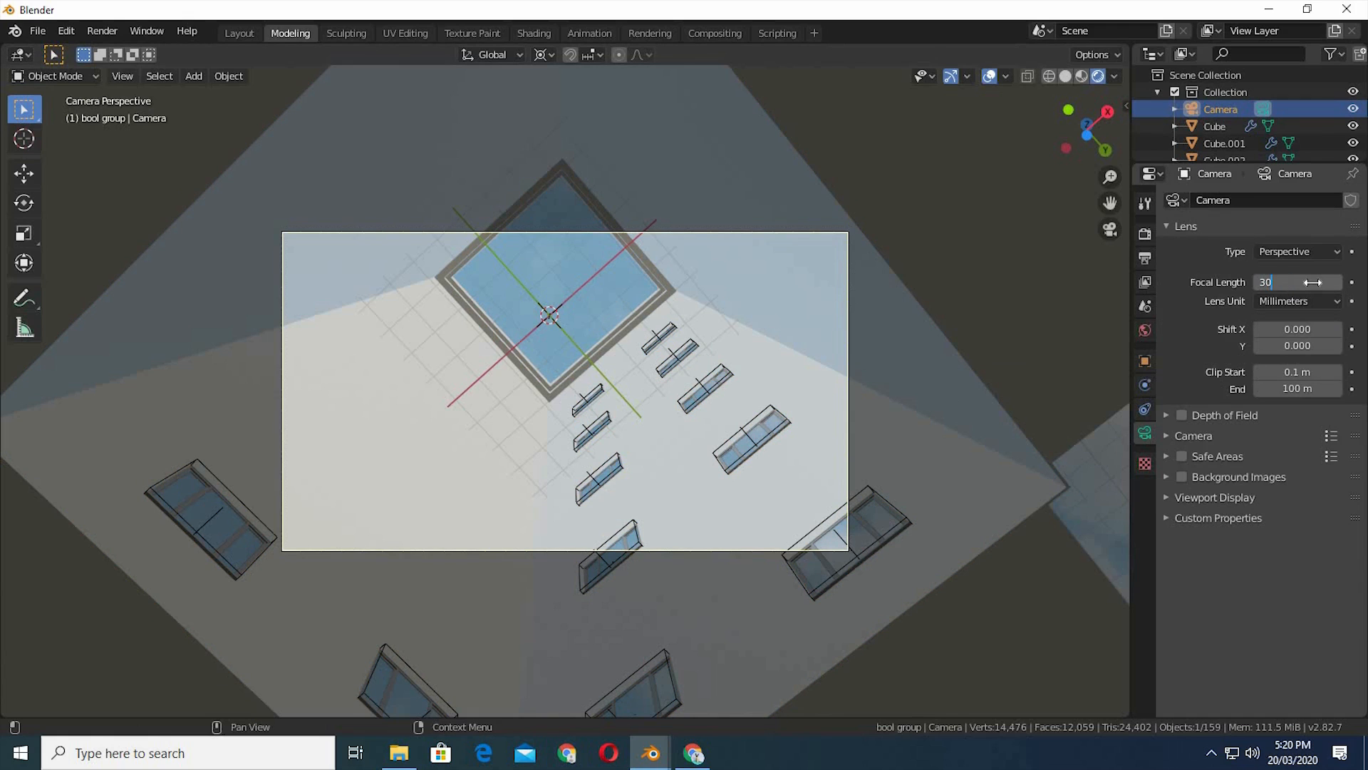
key("Return")
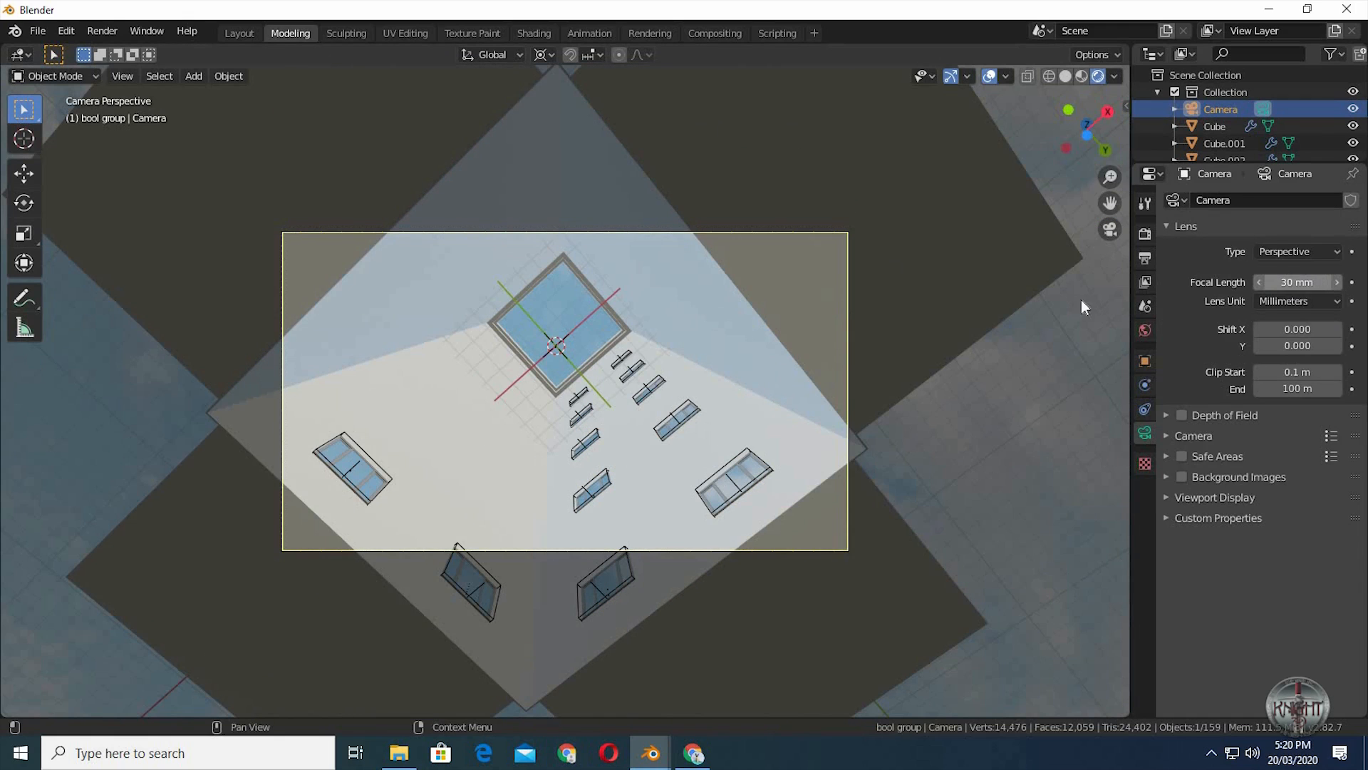
- Move the camera about 3.3 m forward along its local Z axis to tighten the framing of the shaft walls
left_click(985, 482)
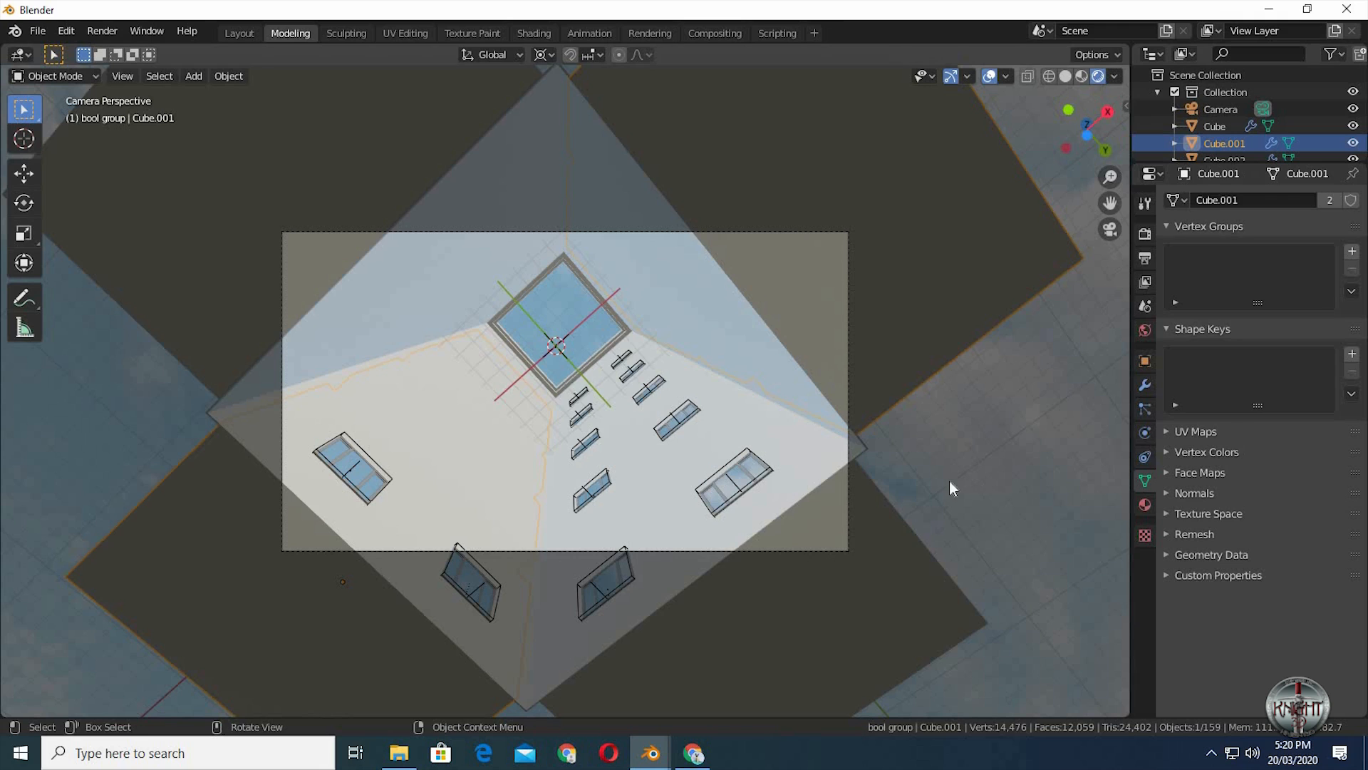
left_click(848, 454)
key("g")
key("z")
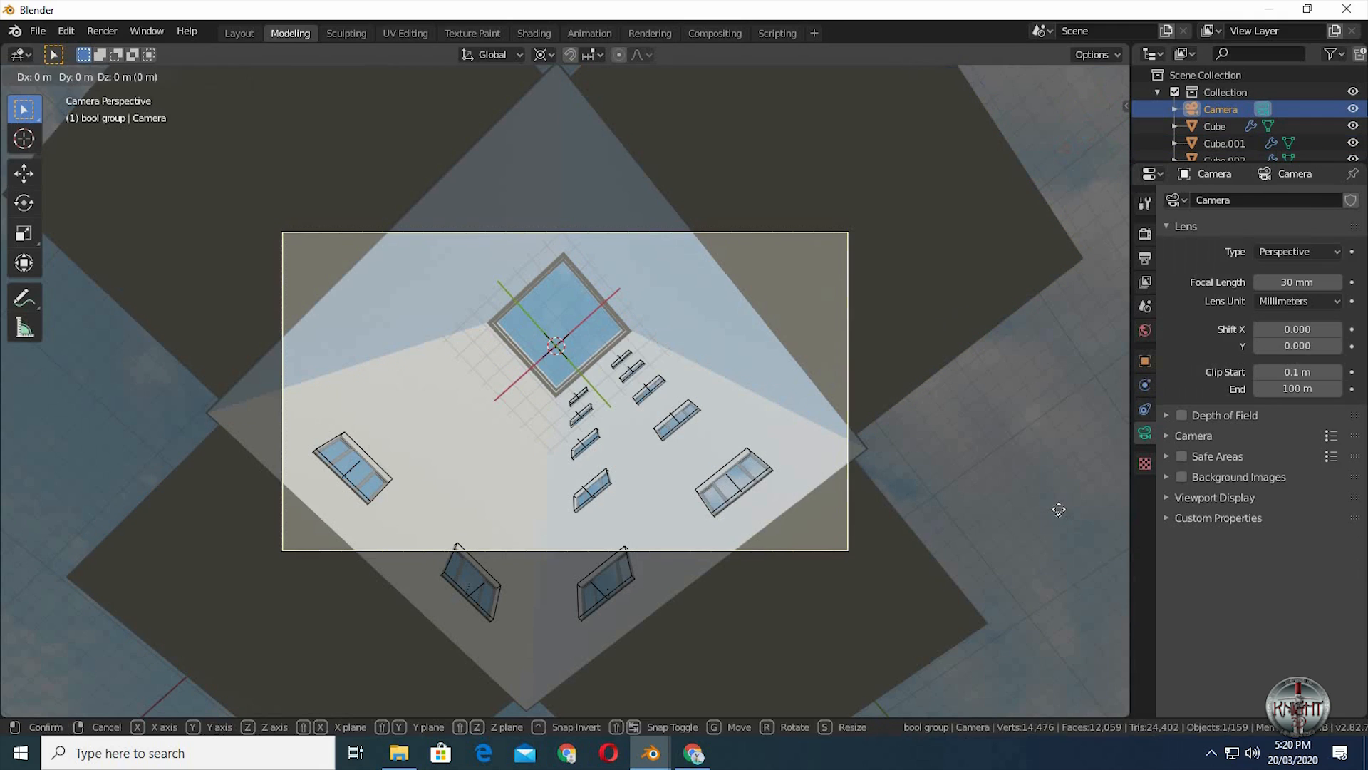
key("z")
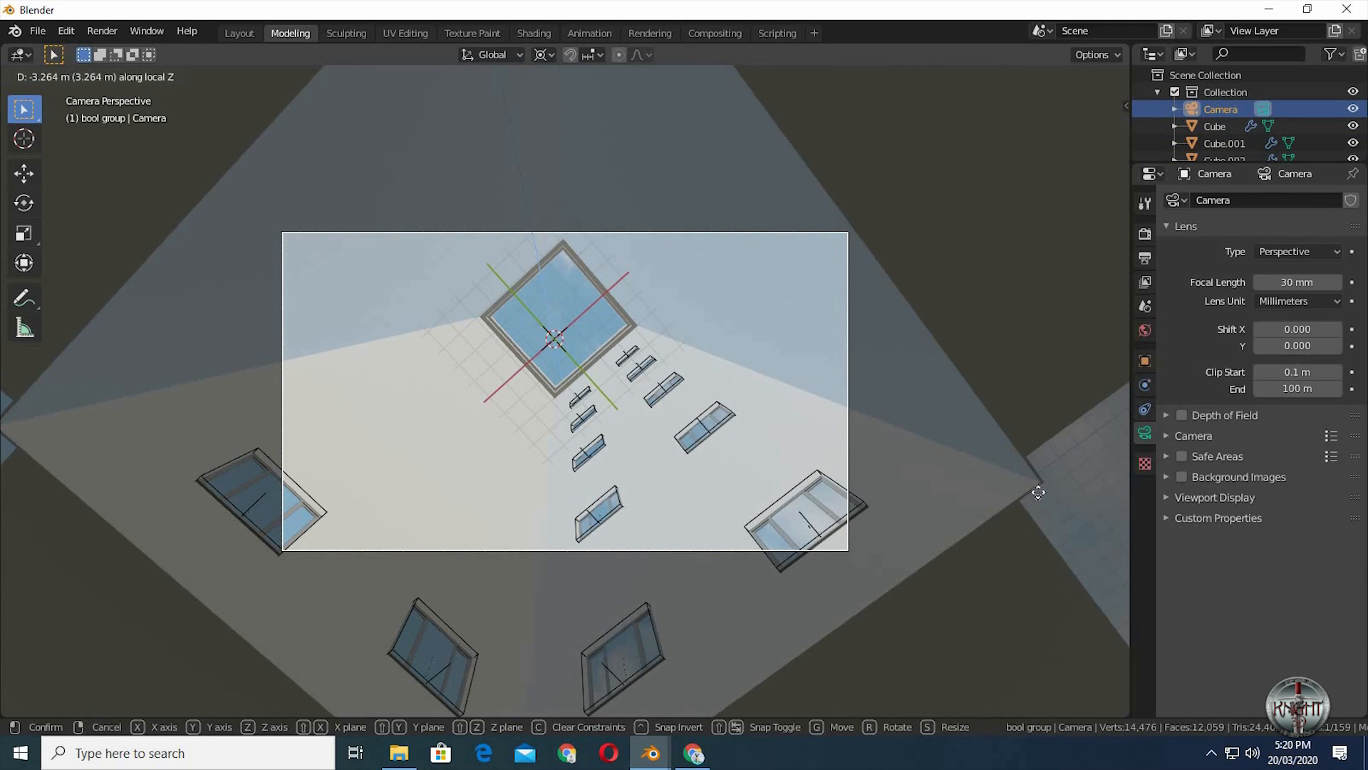
left_click(1038, 494)
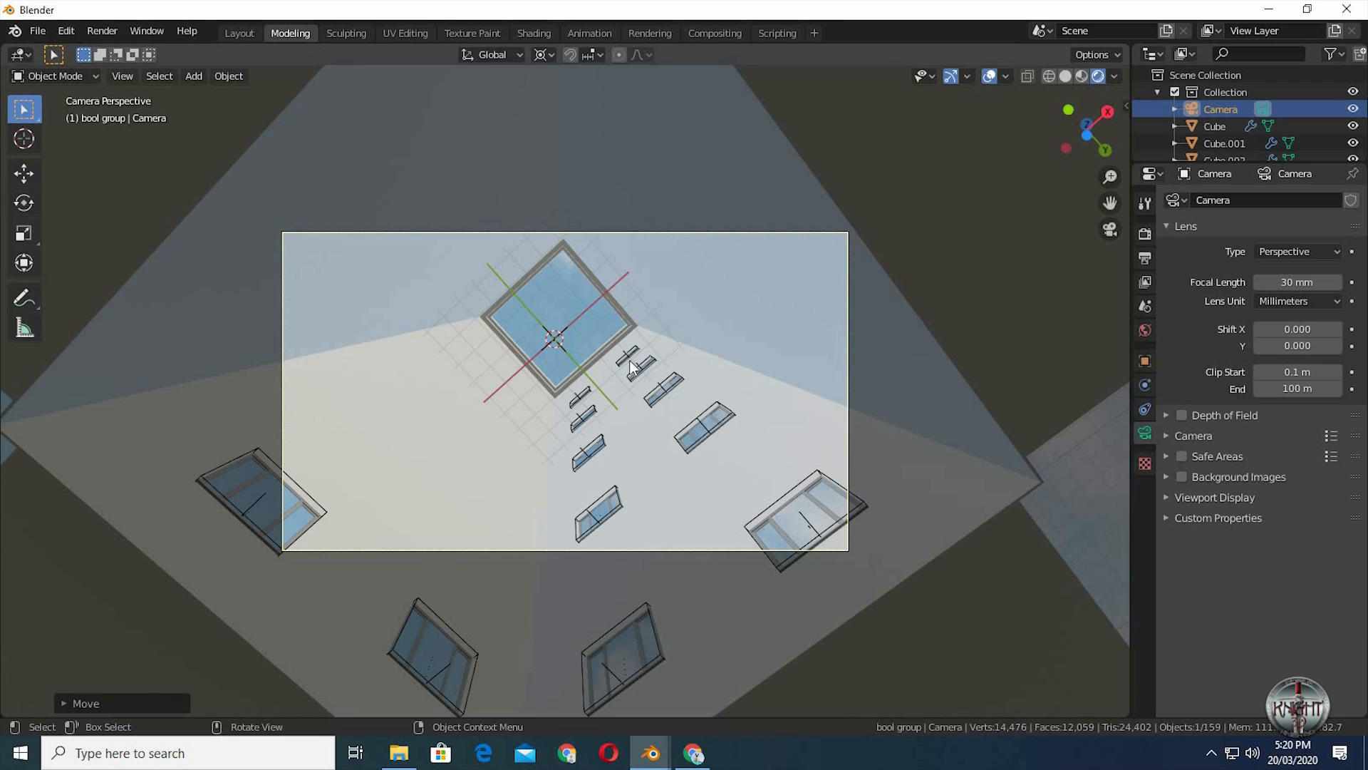
- Fine-tune the framing by nudging the camera slightly forward along its local Z axis
key("g")
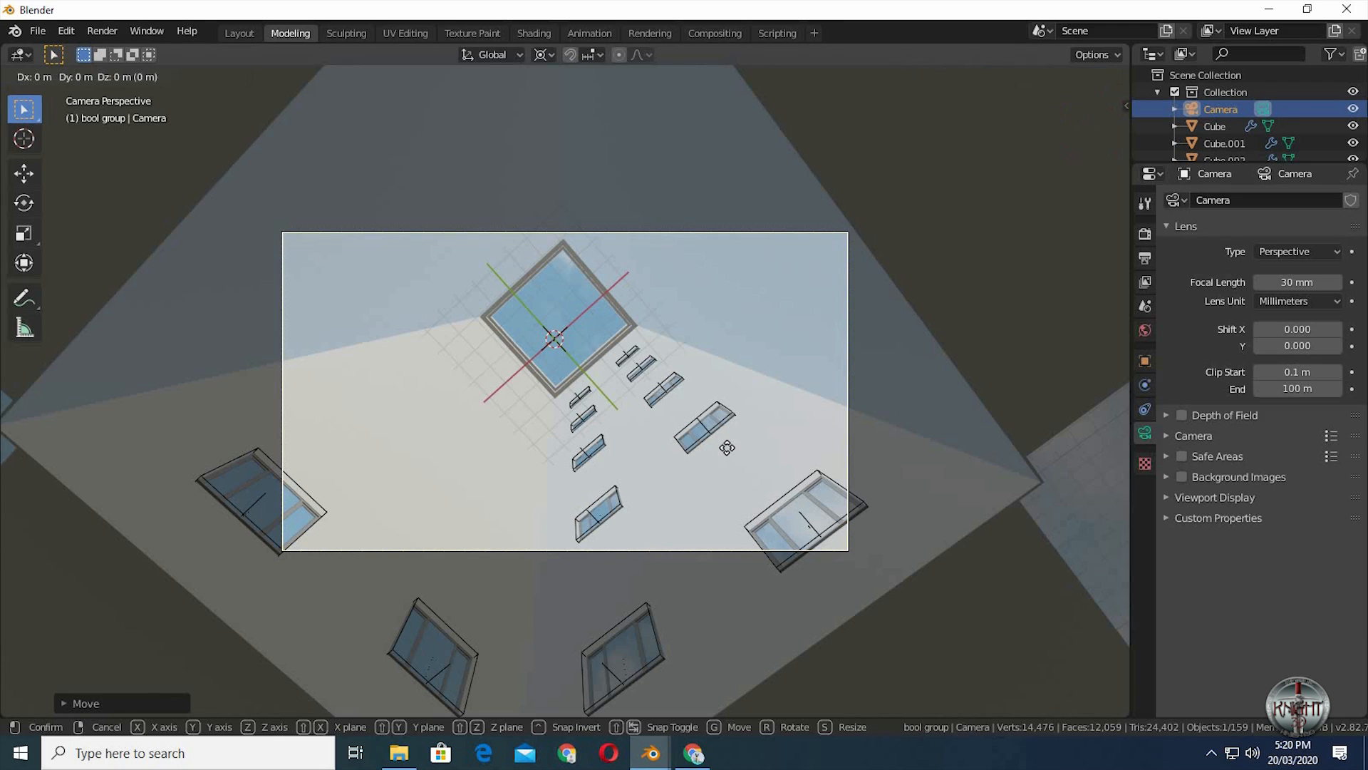
key("z")
key("z")
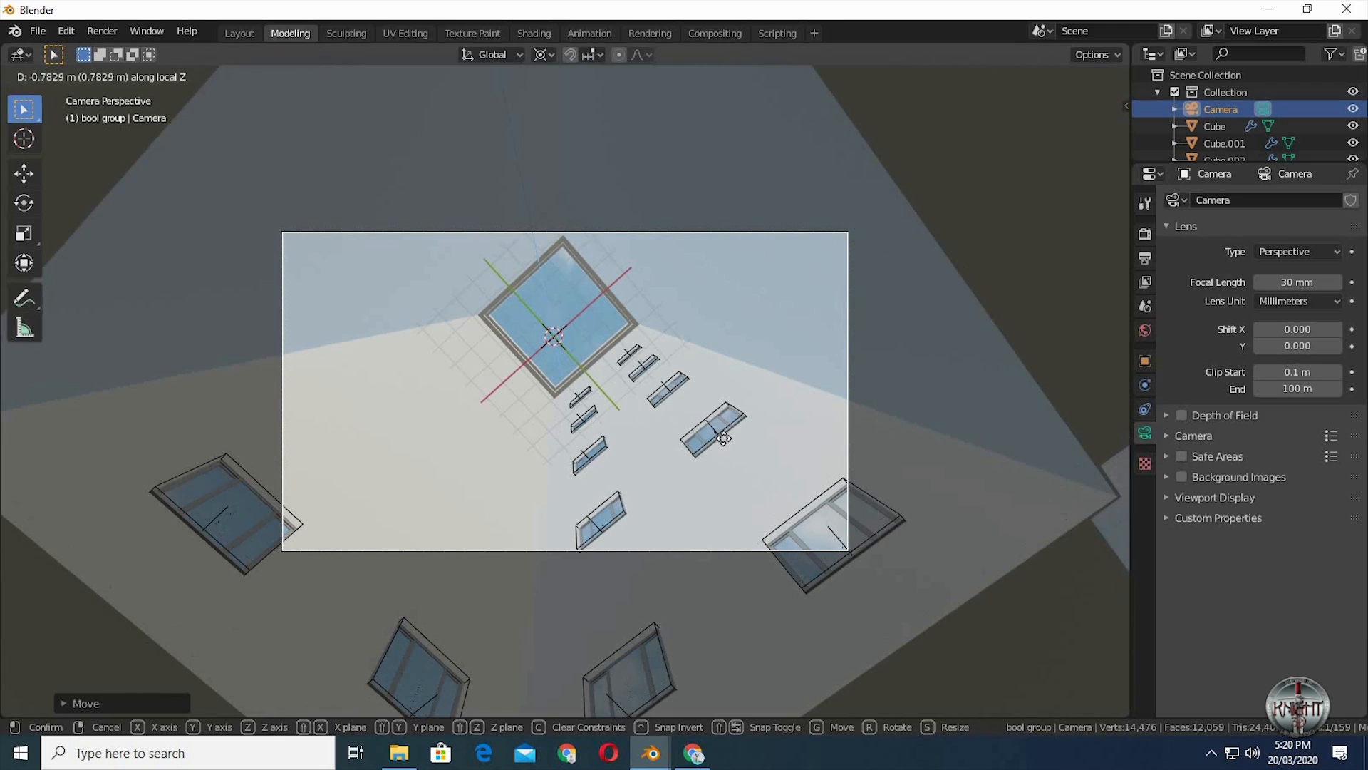
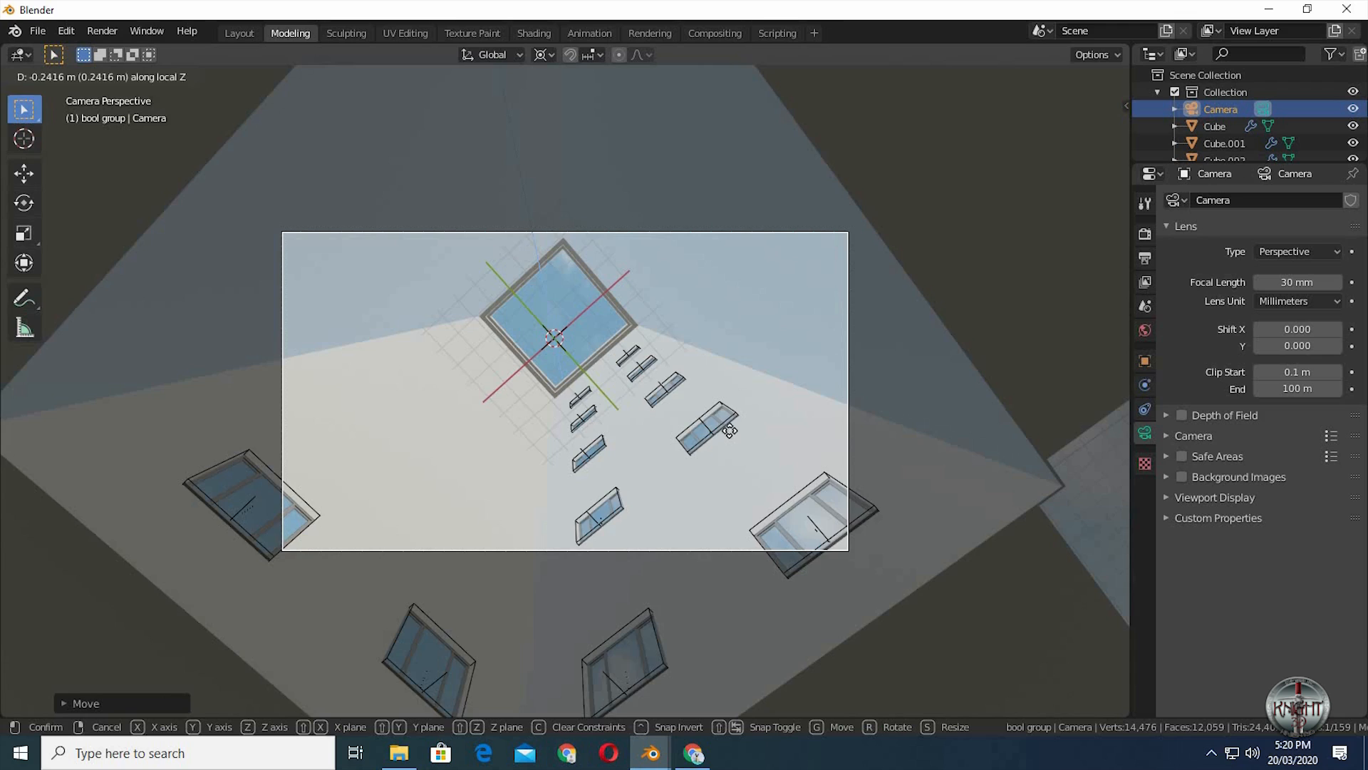
left_click(756, 446)
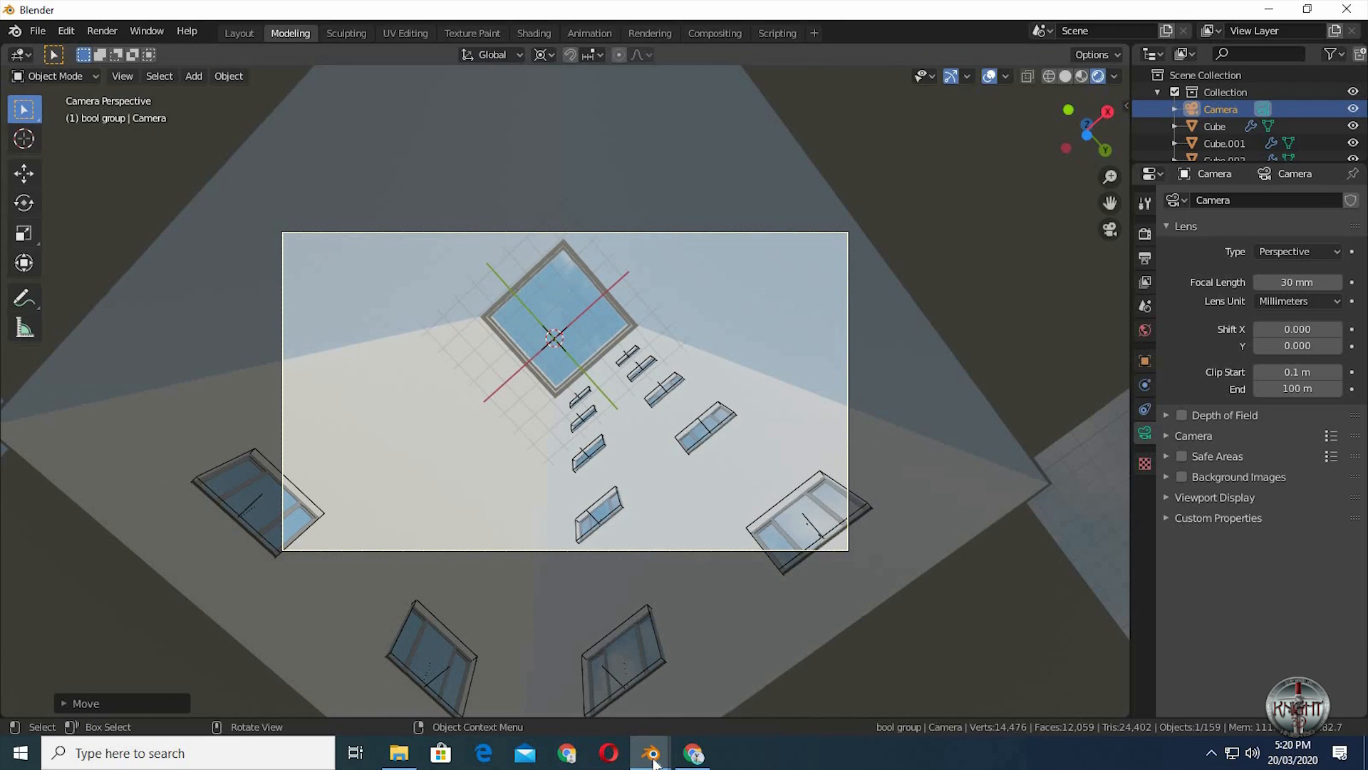
- Examine the brick shaft in the winfdows2 new.blend window with Material Preview shading, and return to the working scene
mouse_move(650, 757)
left_click(583, 710)
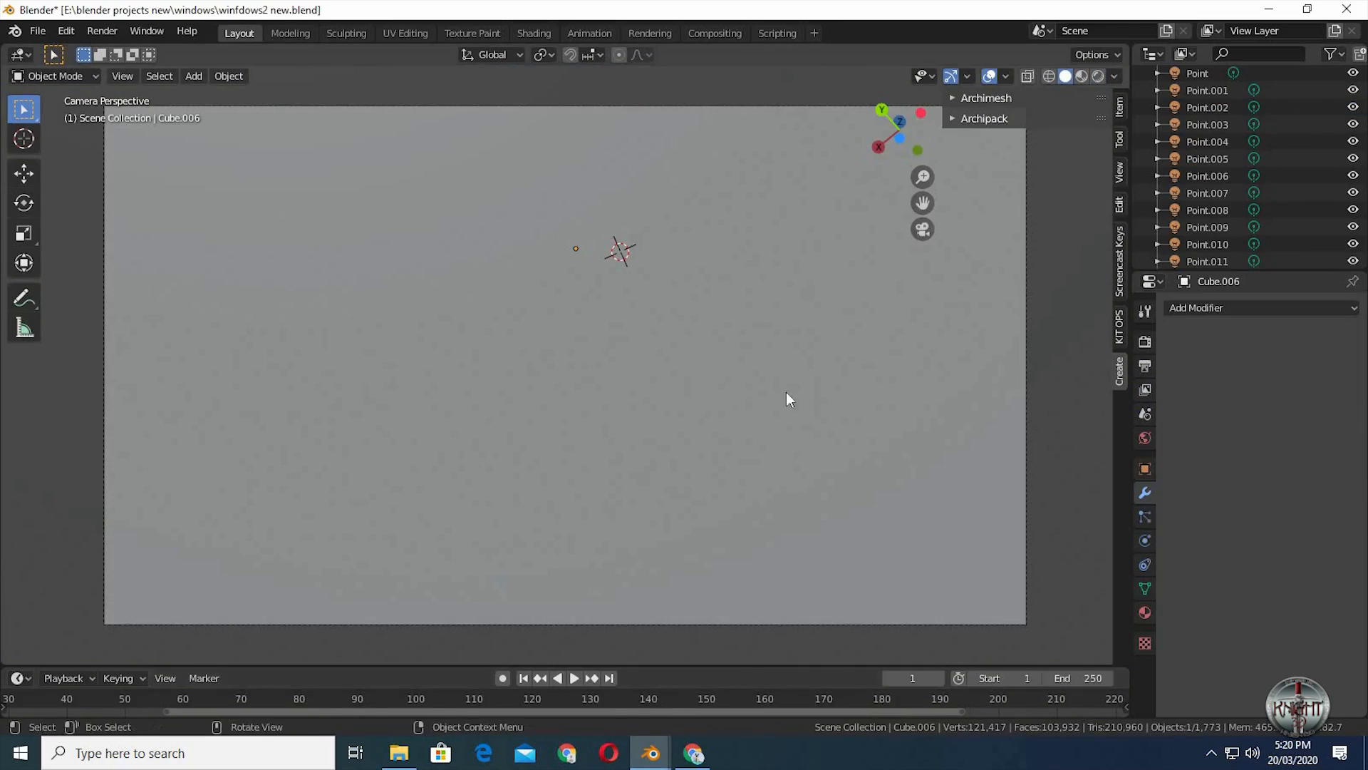
left_click(1081, 76)
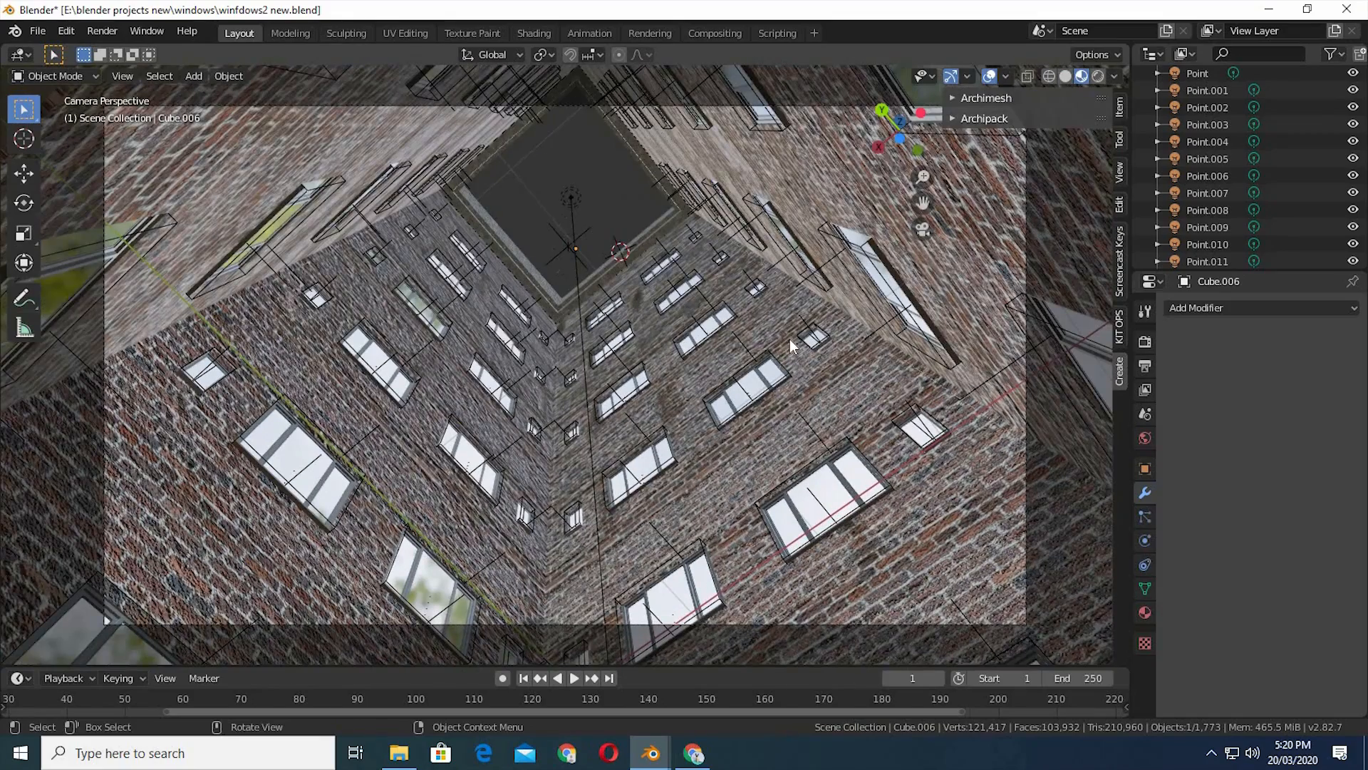
mouse_move(650, 754)
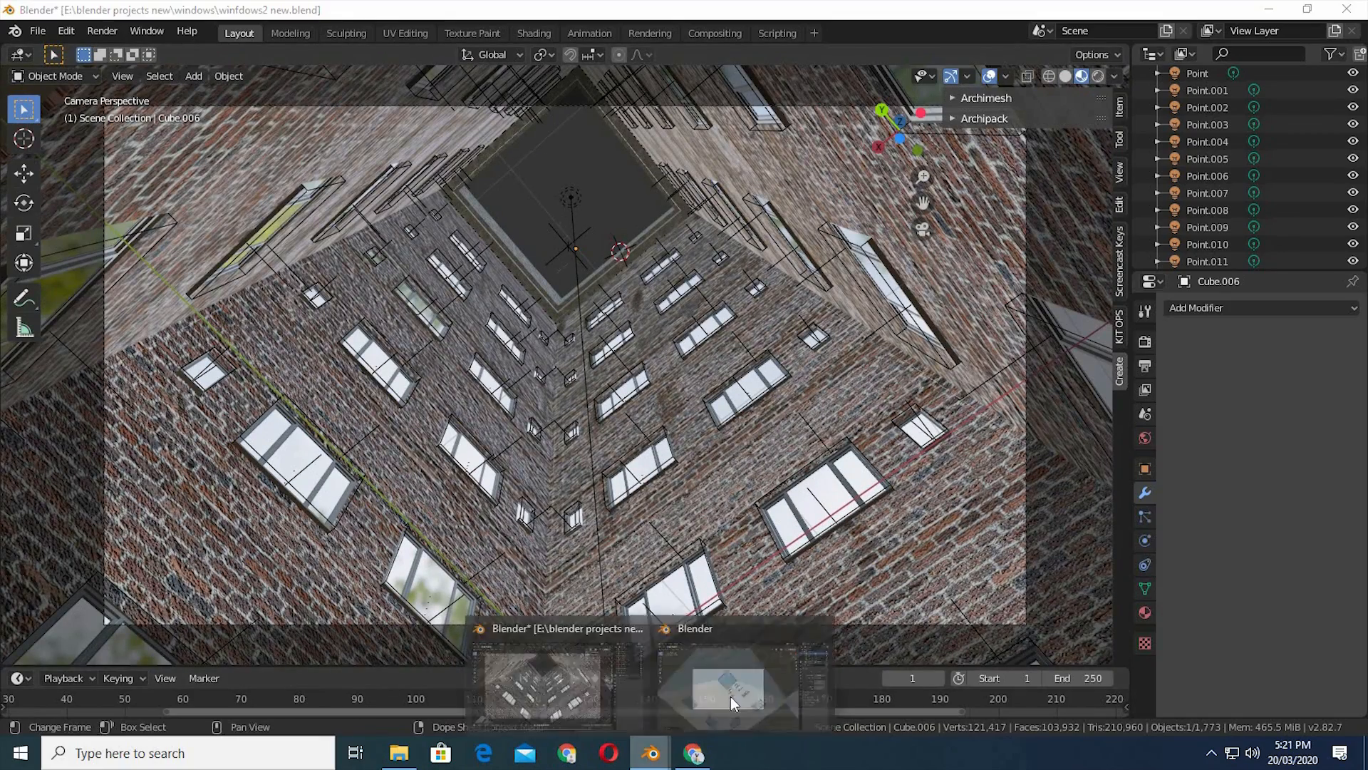
left_click(729, 696)
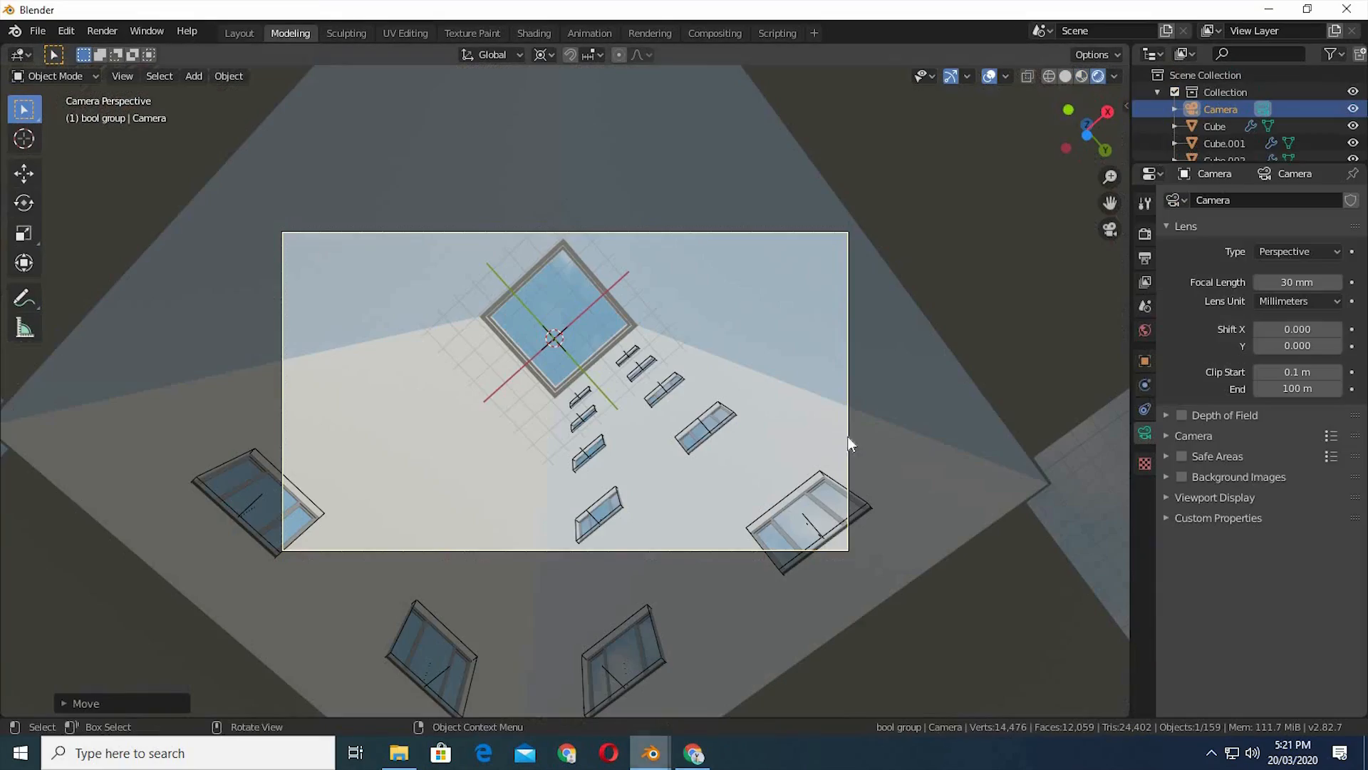
- Enable the camera's Depth of Field and pick a window object on the shaft wall as its focus object
left_click(1166, 415)
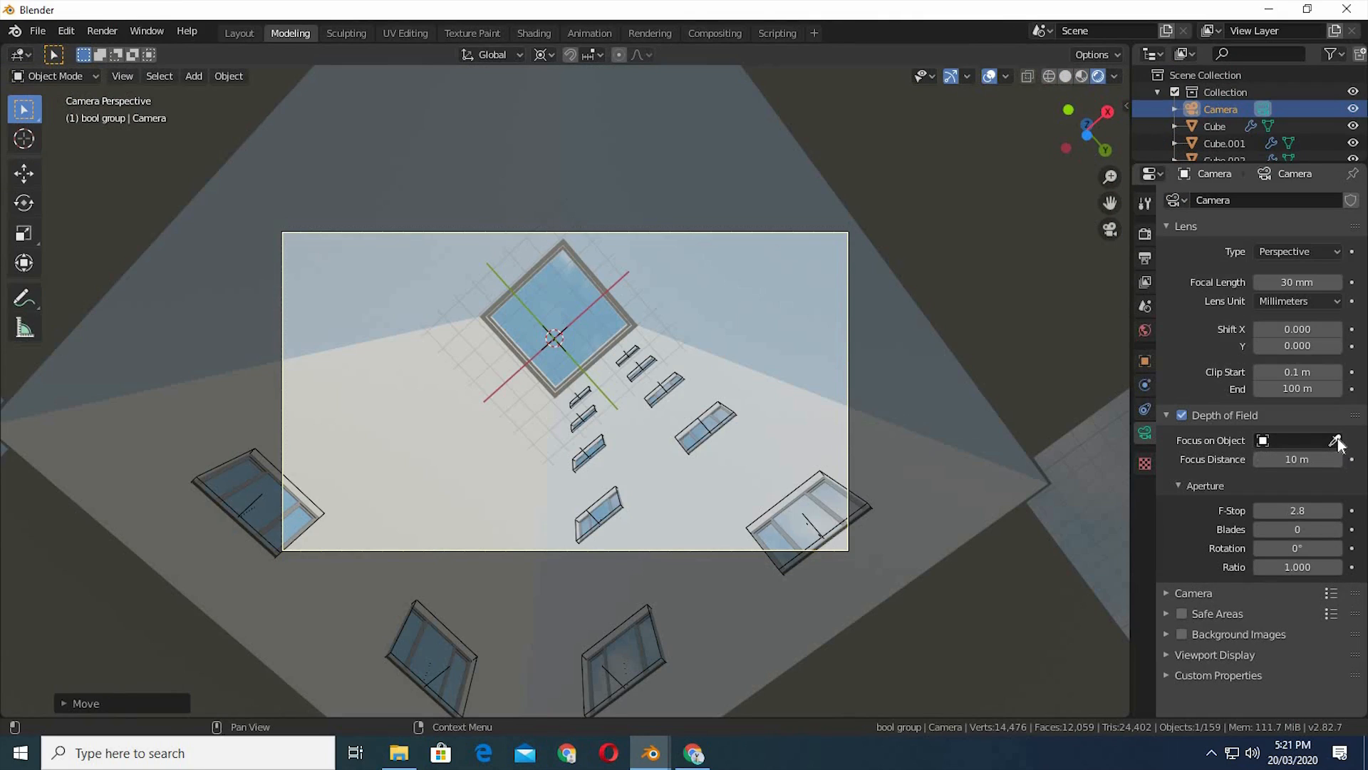
left_click(1335, 440)
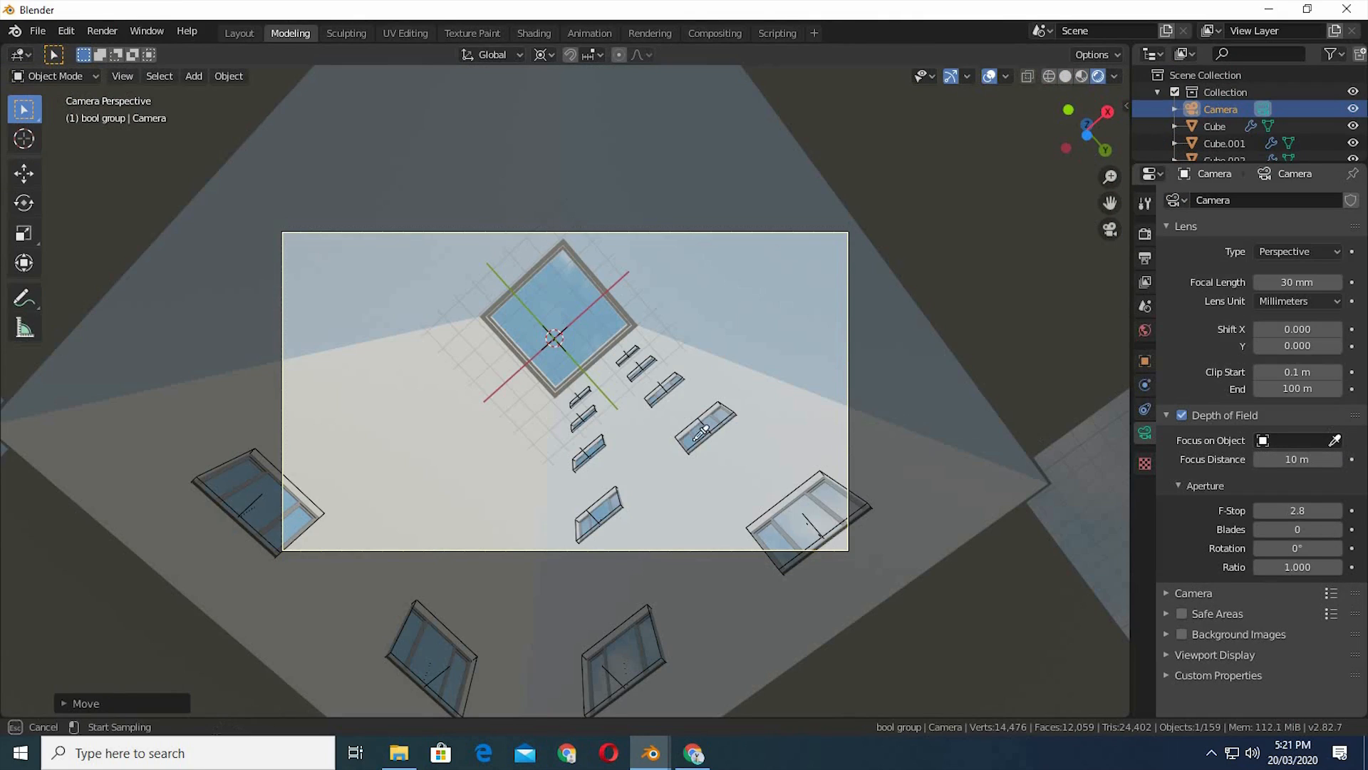
left_click(593, 448)
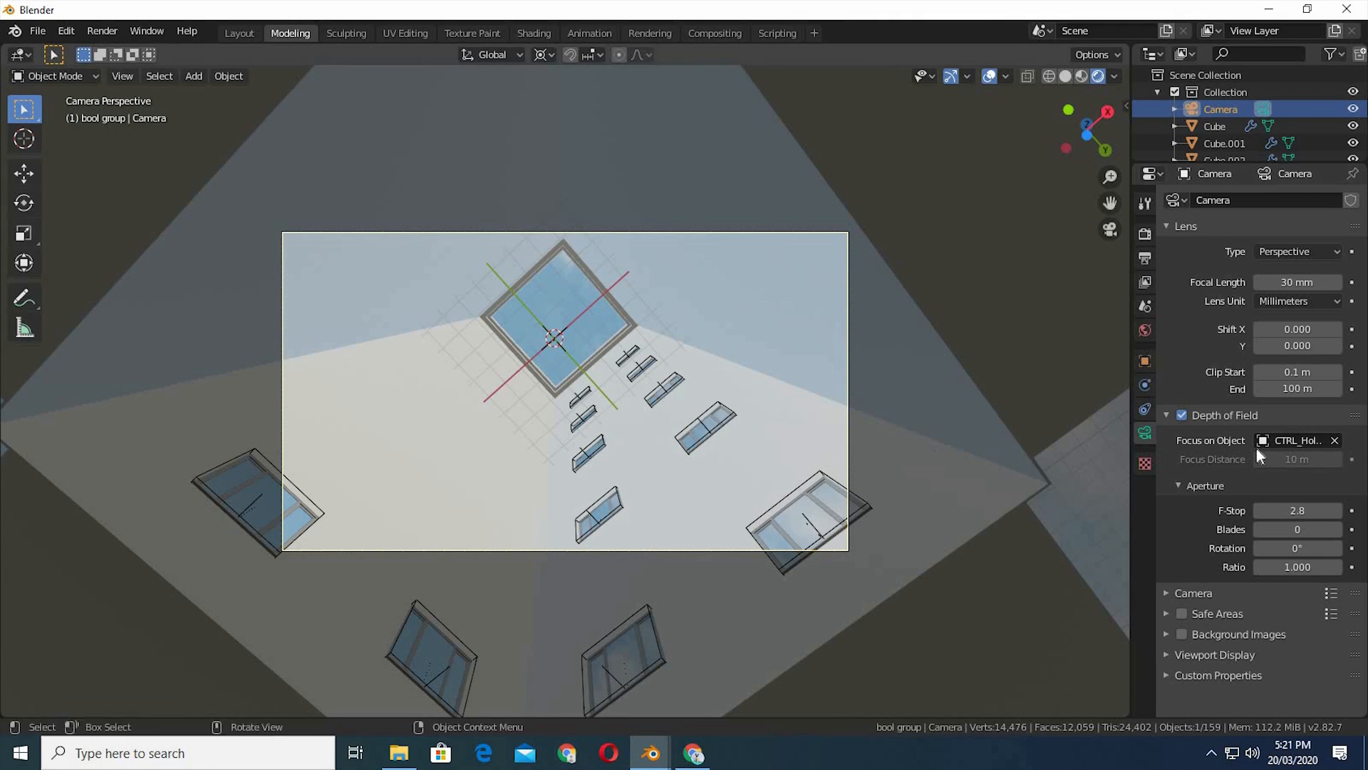
- Set the camera's depth of field F-Stop to 3.4
left_click(1313, 511)
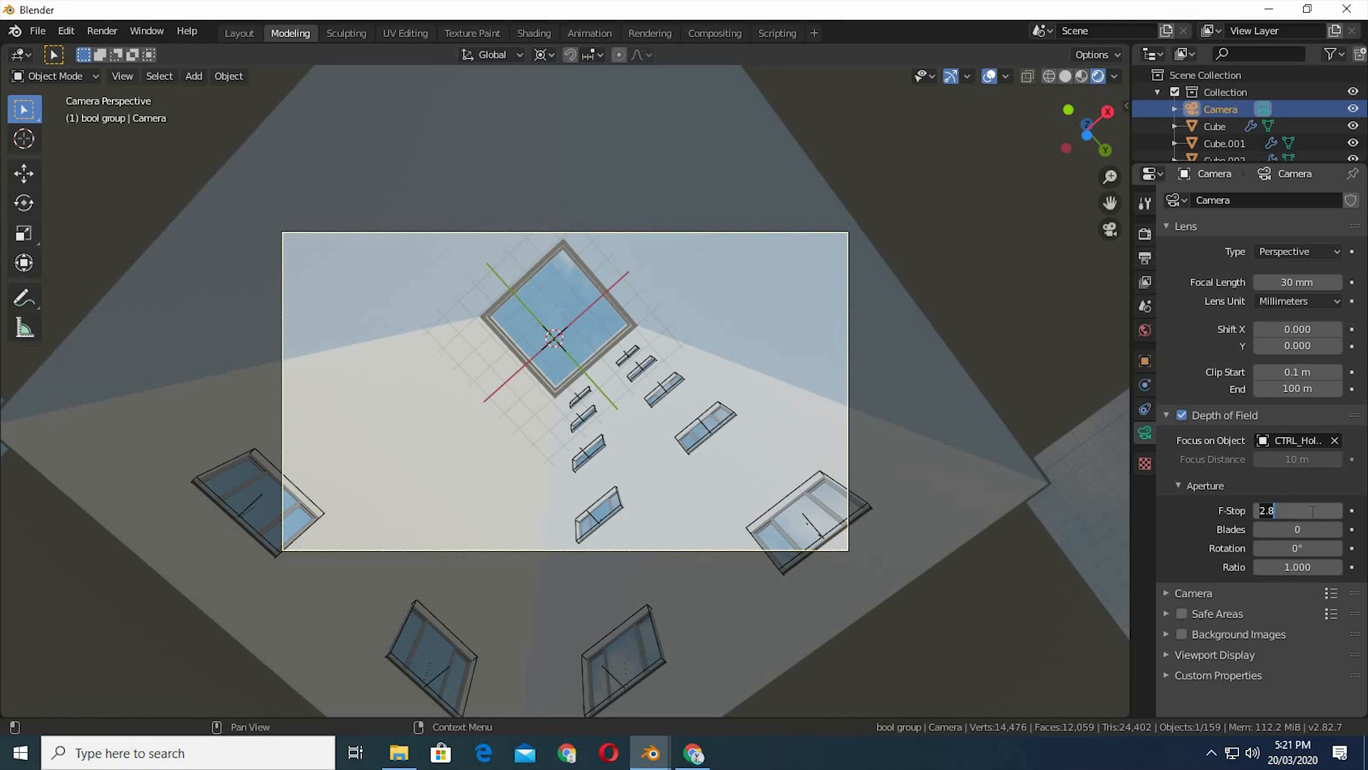
type("3.4")
key("BackSpace")
type("5")
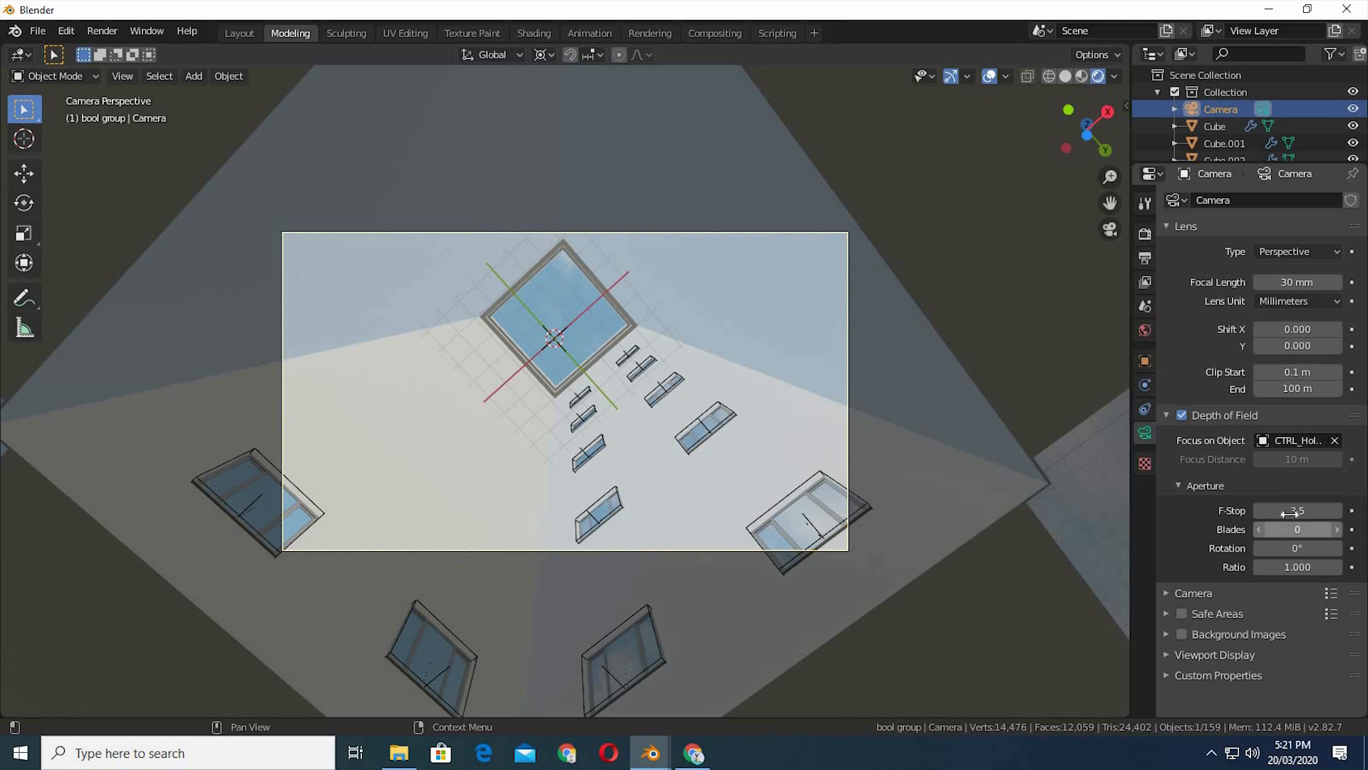
mouse_move(1288, 510)
left_mouse_down()
mouse_move(1239, 511)
mouse_move(1300, 519)
left_mouse_up()
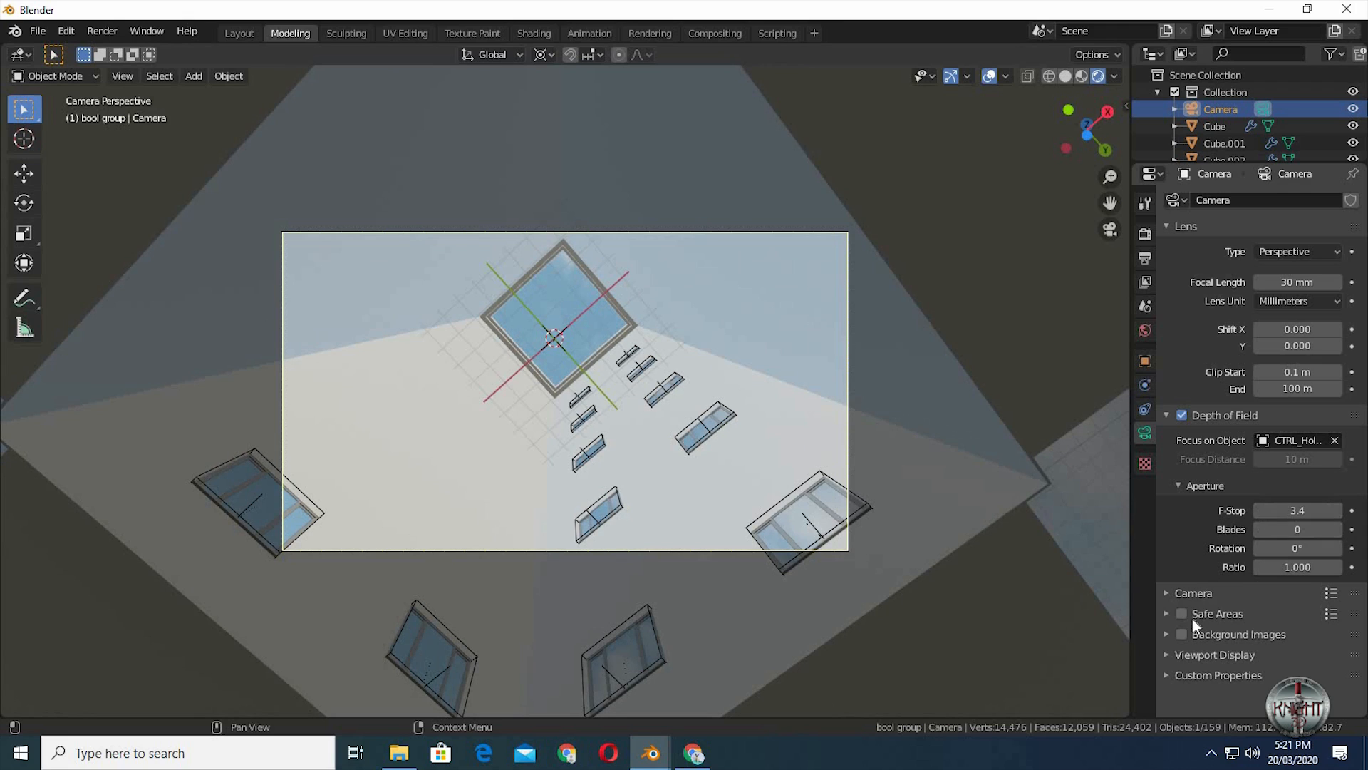
- Switch to the winfdows2 new.blend window and view its brick shaft from another angle with Rendered viewport shading
left_click(650, 760)
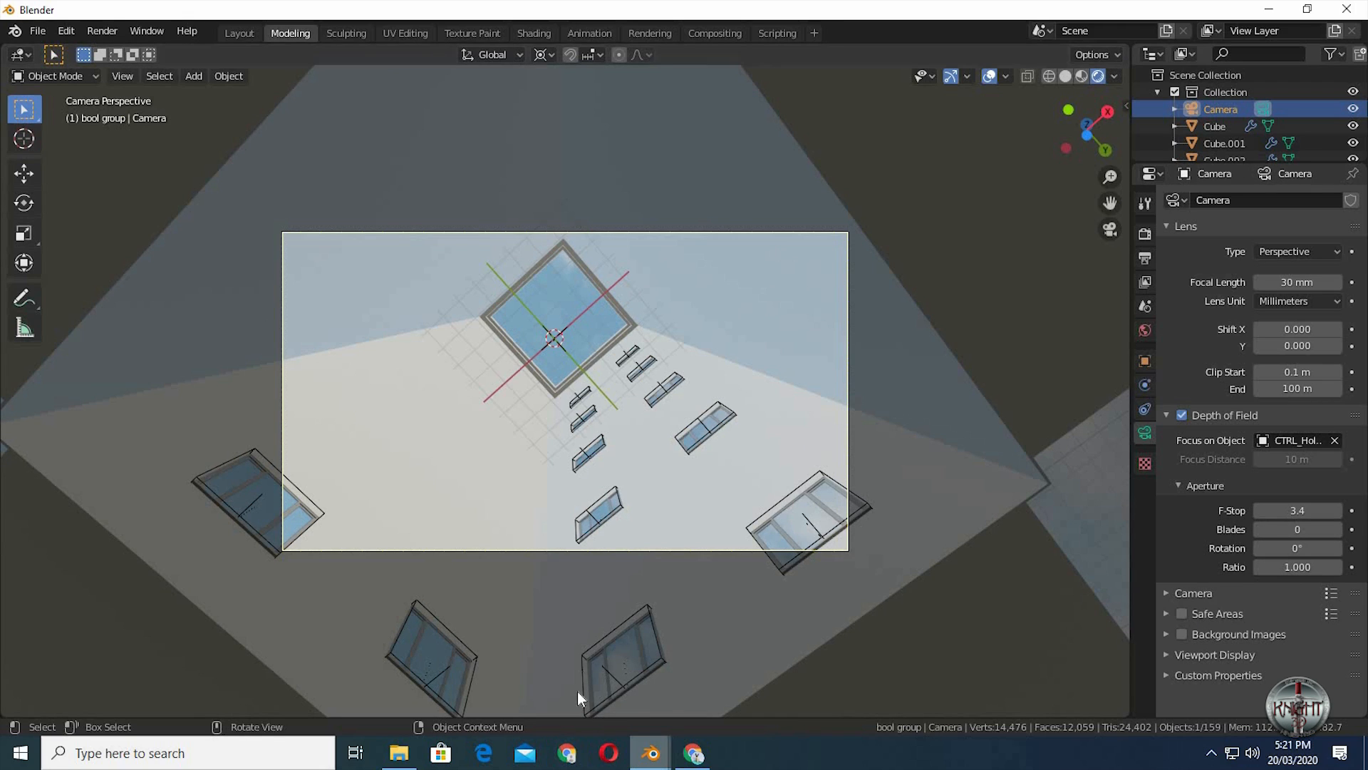
left_click(587, 697)
mouse_move(717, 362)
middle_mouse_down()
mouse_move(673, 322)
mouse_move(727, 328)
middle_mouse_up()
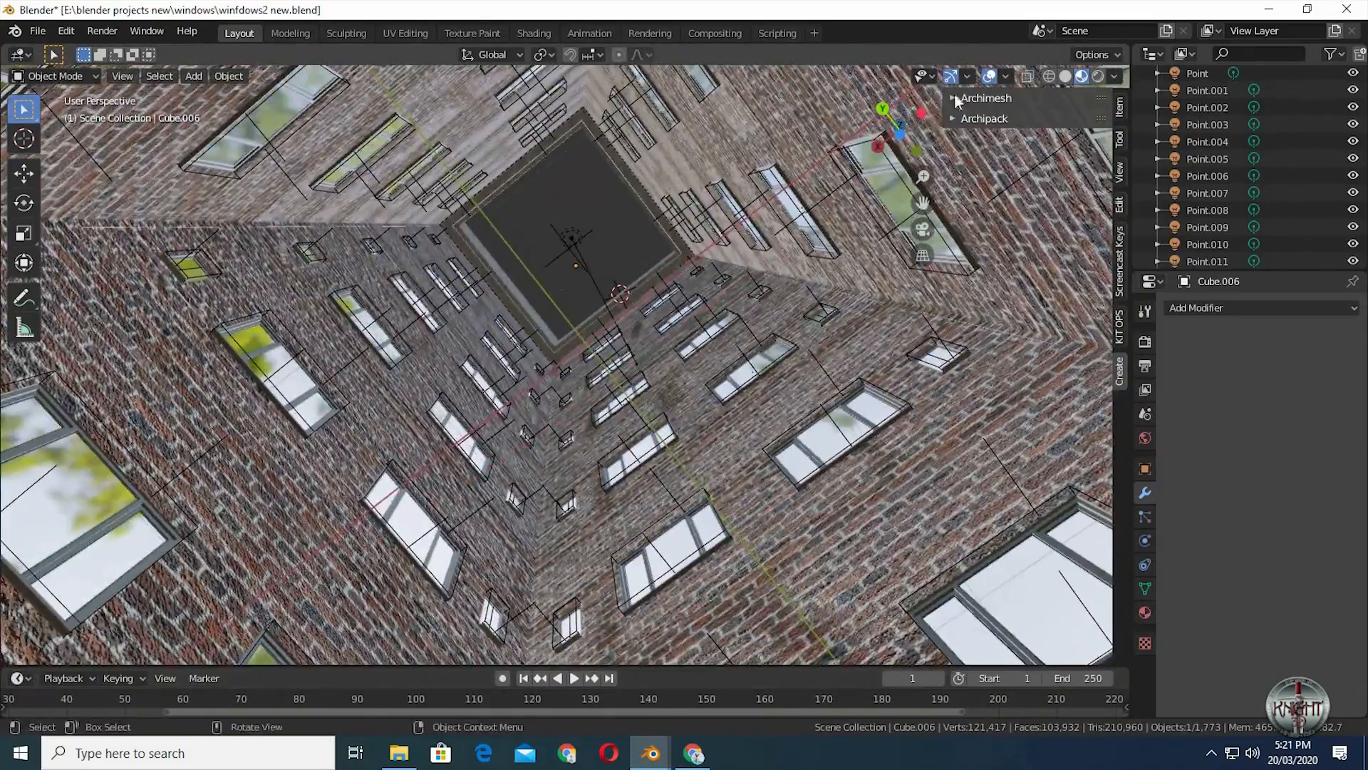
left_click(1104, 76)
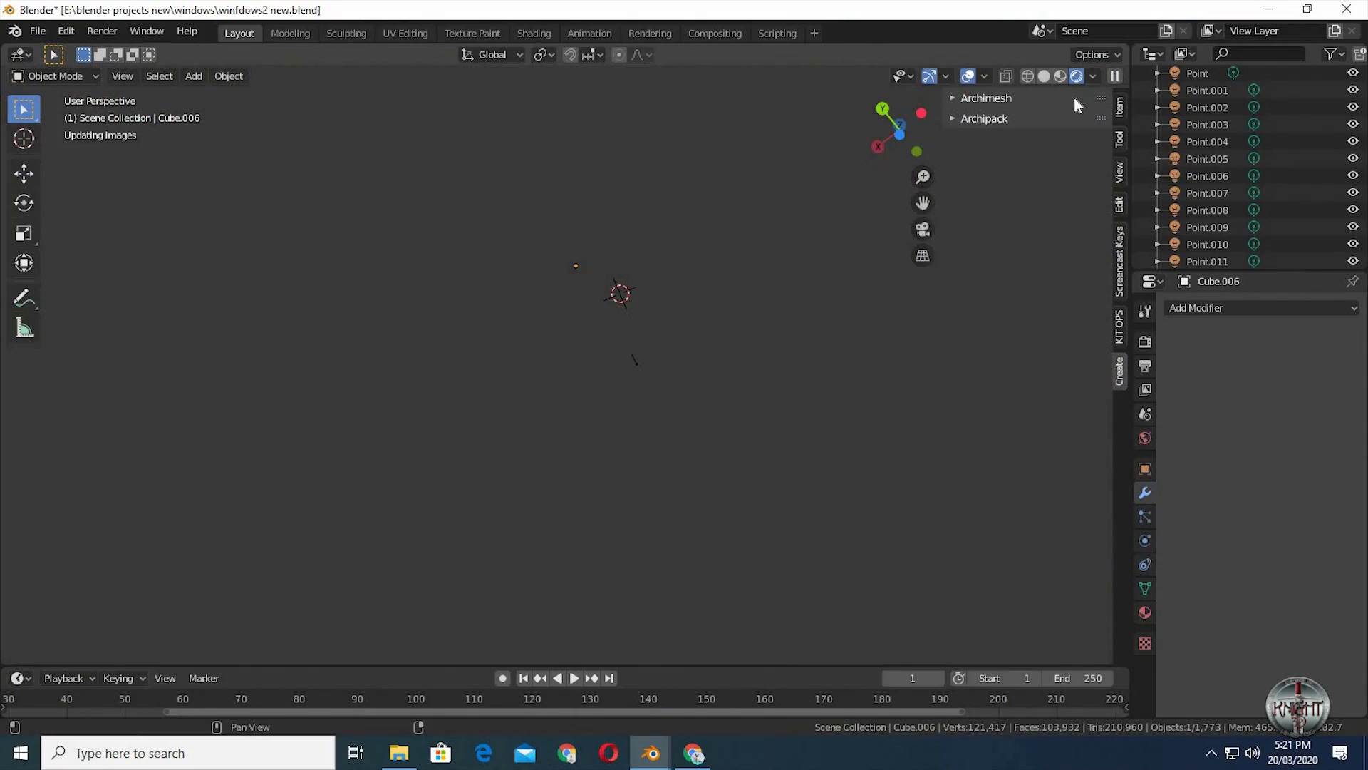